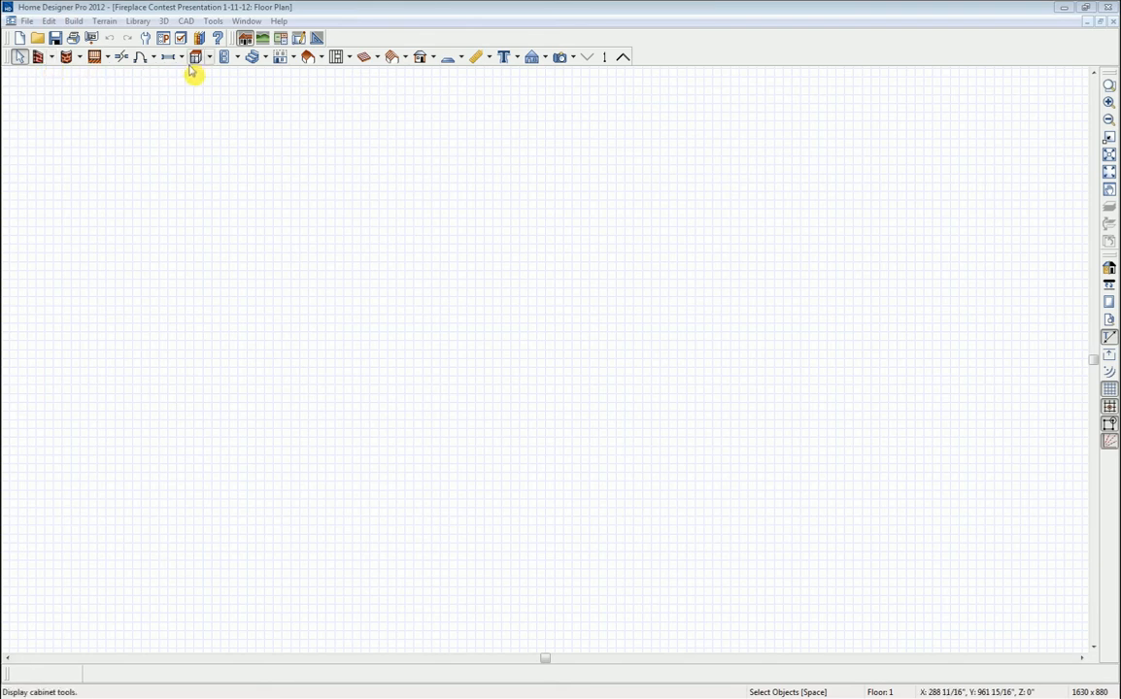
- Draw a closed rectangle of straight exterior walls with a 34'-2" top wall
click(53, 58)
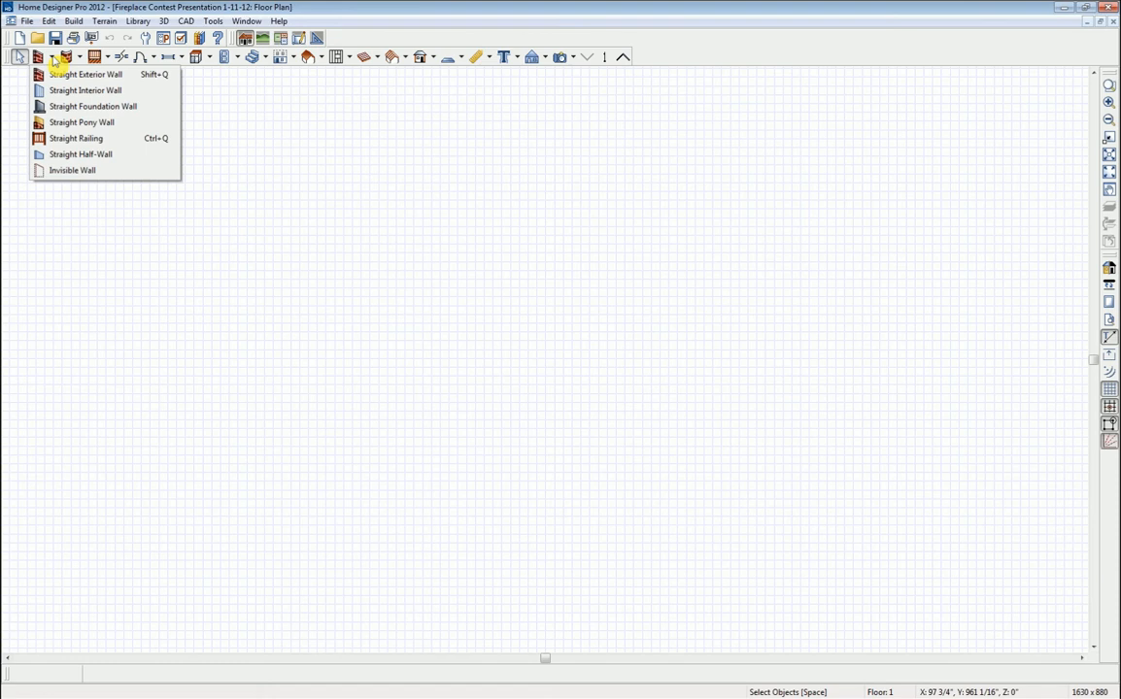
click(237, 136)
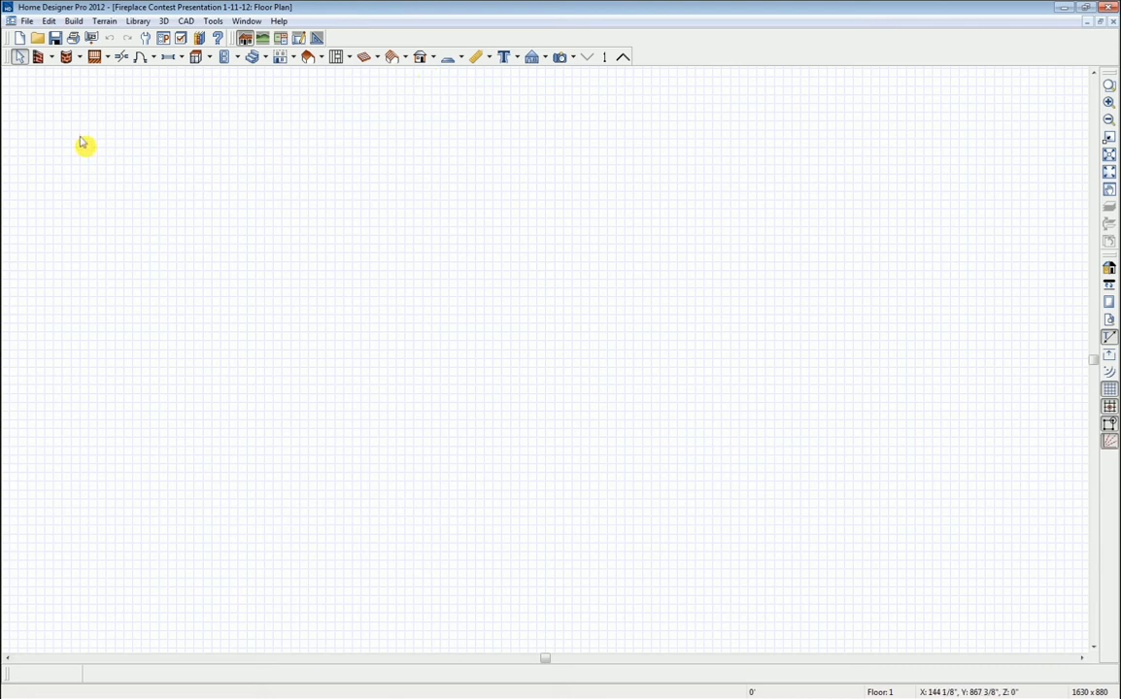
click(39, 58)
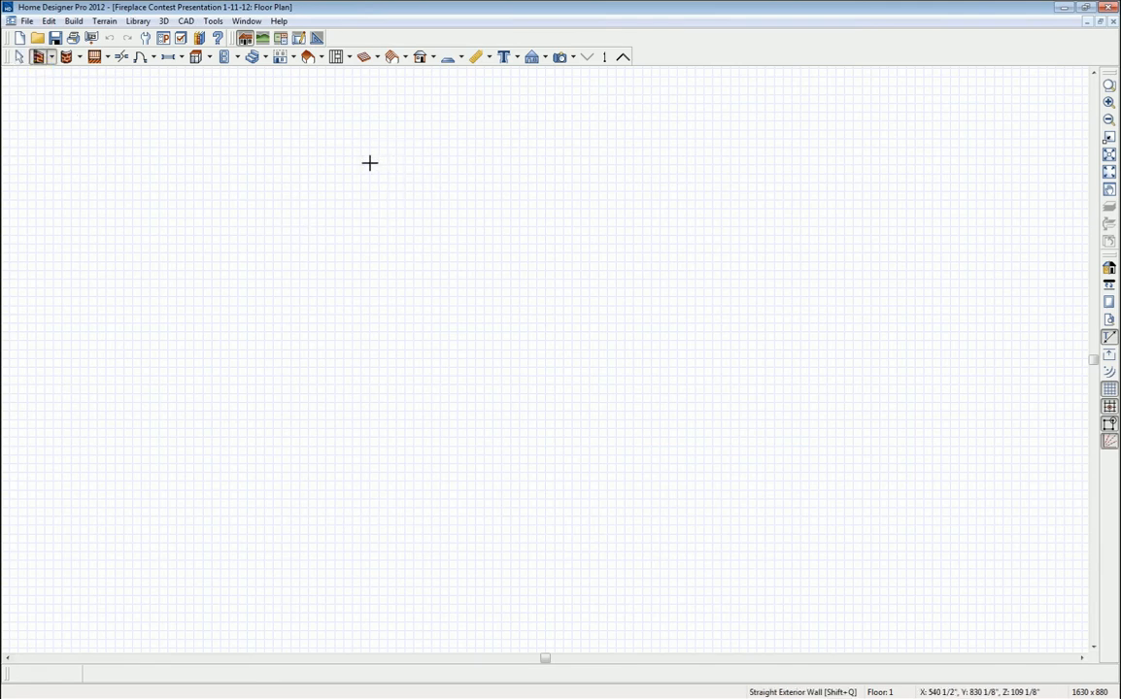
drag(367, 161, 653, 163)
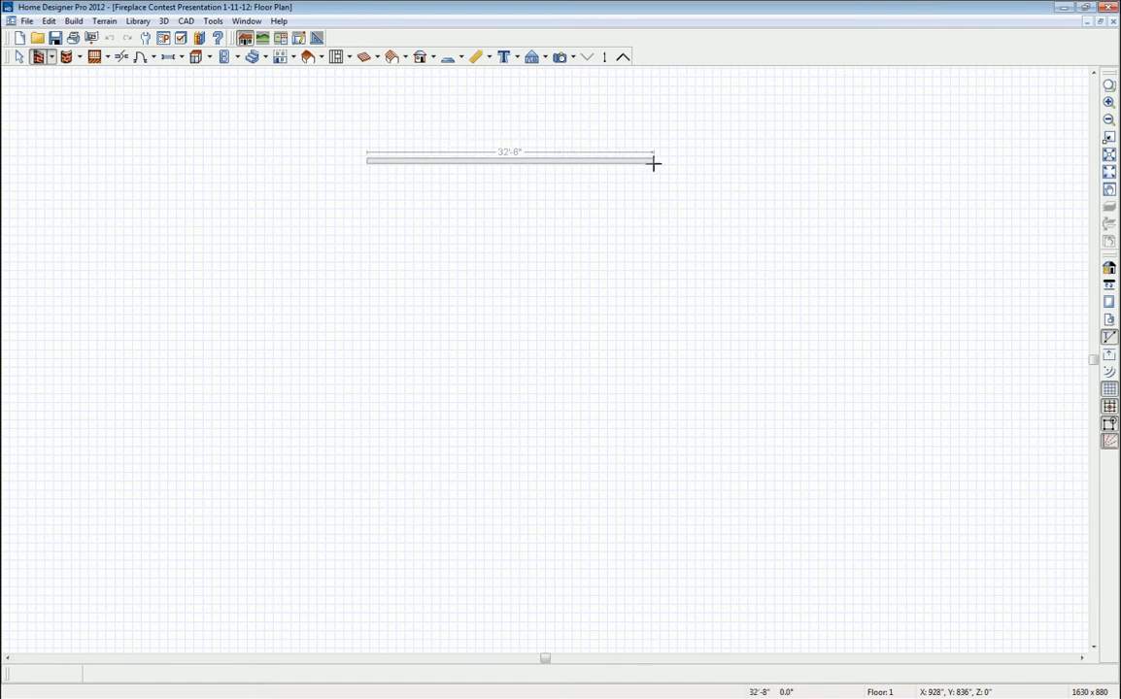
drag(652, 163, 373, 158)
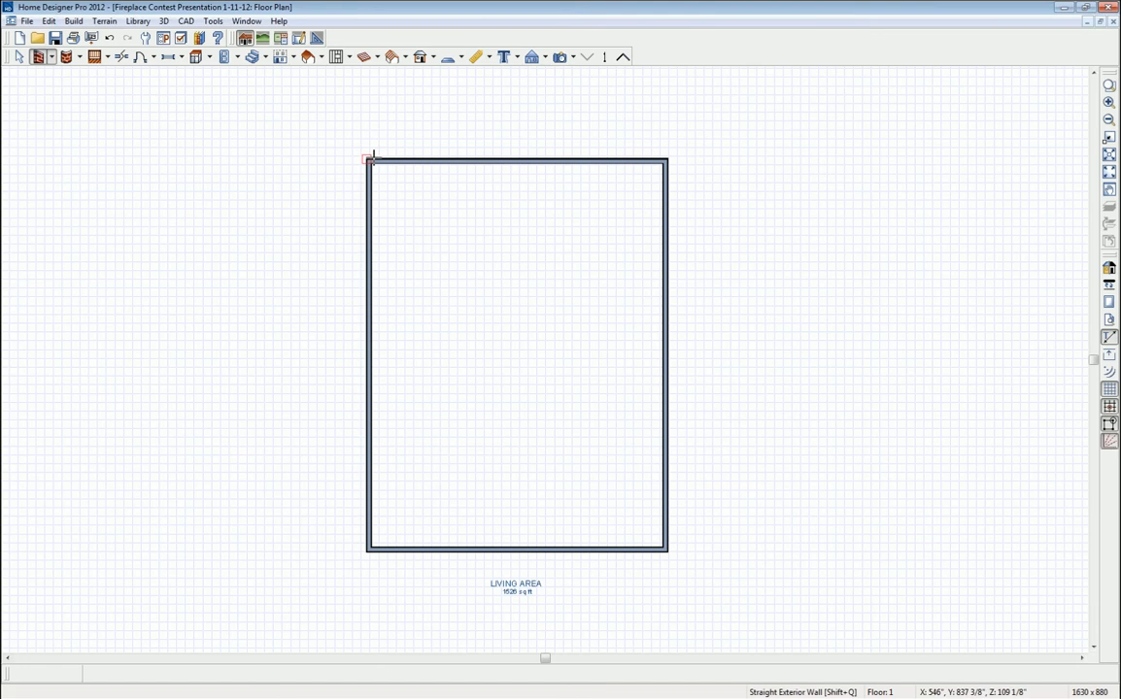
key(space)
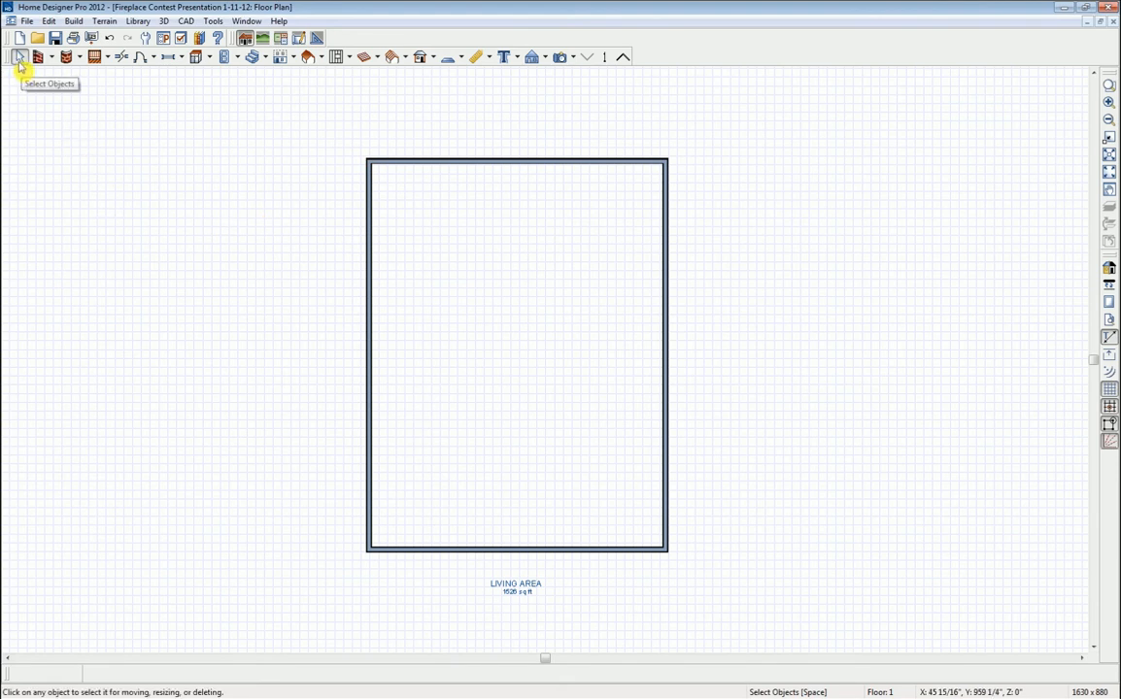
- Change the room's width dimension from 34'-2" to 35'-4"
click(515, 161)
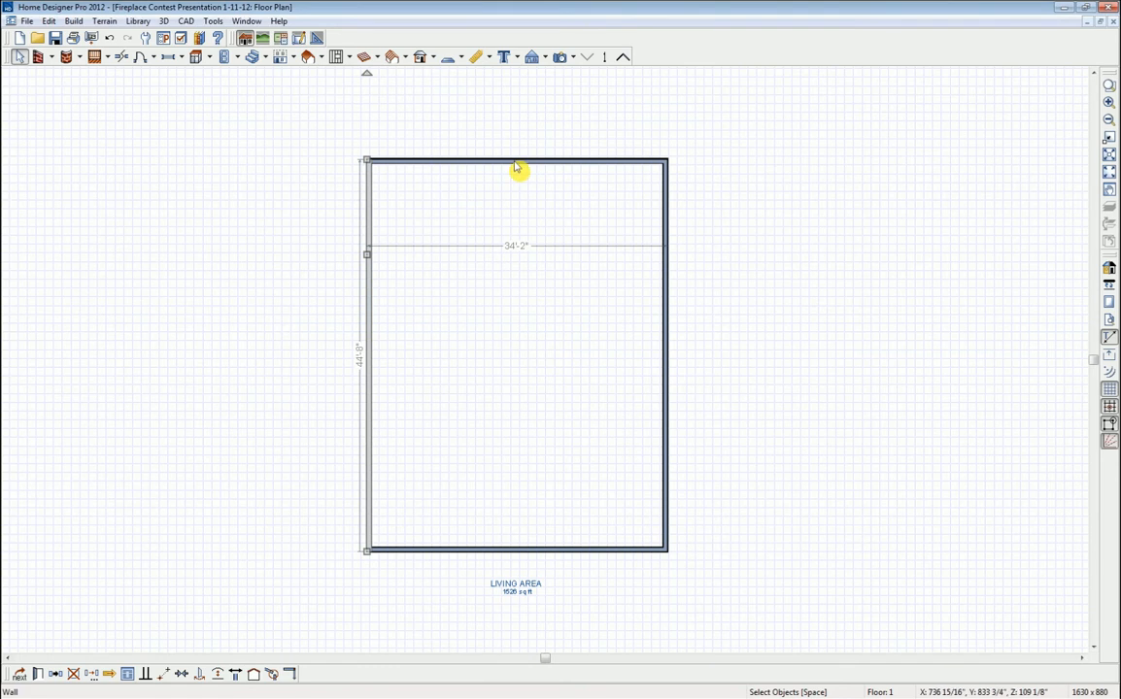
click(666, 287)
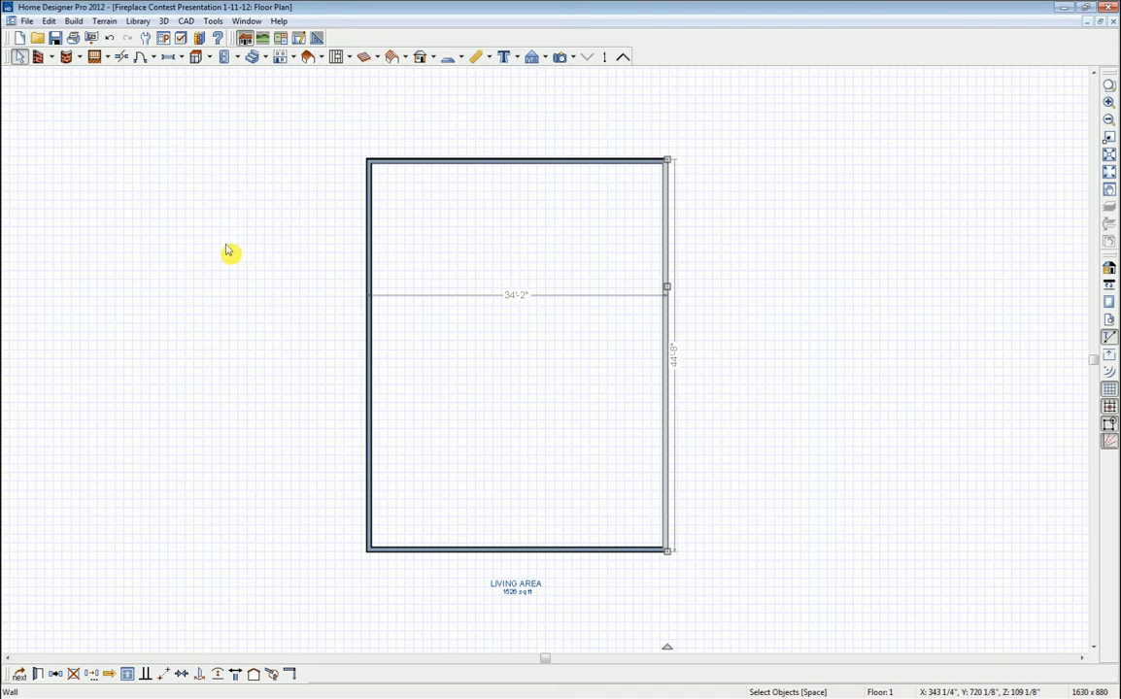
click(20, 59)
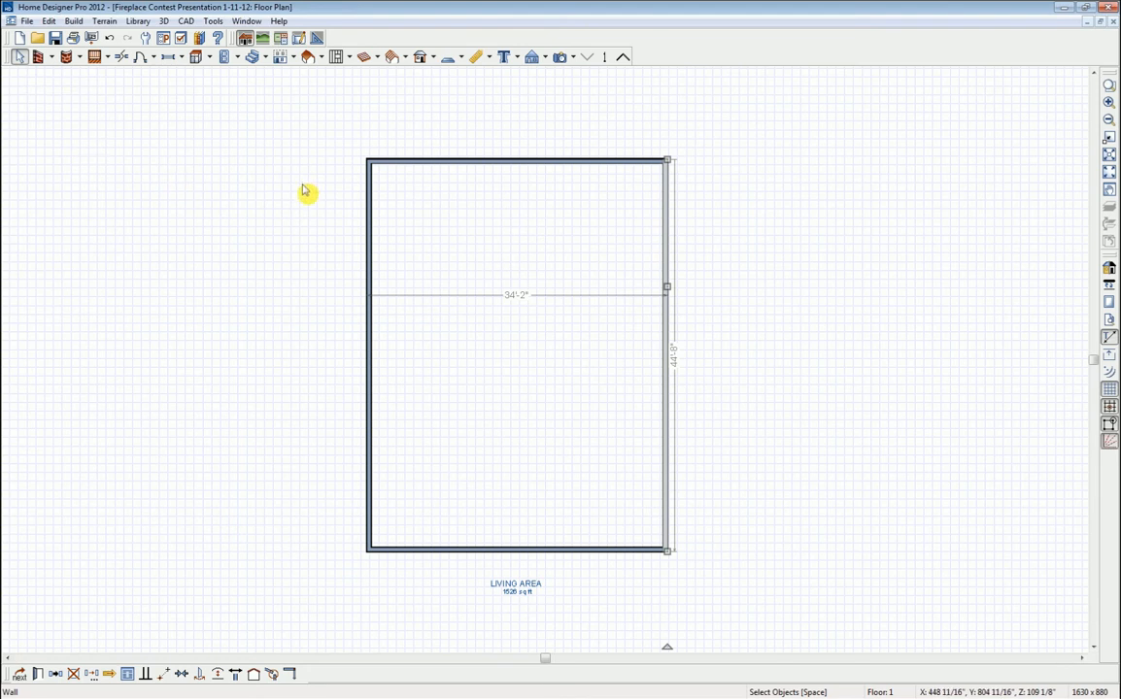
click(373, 213)
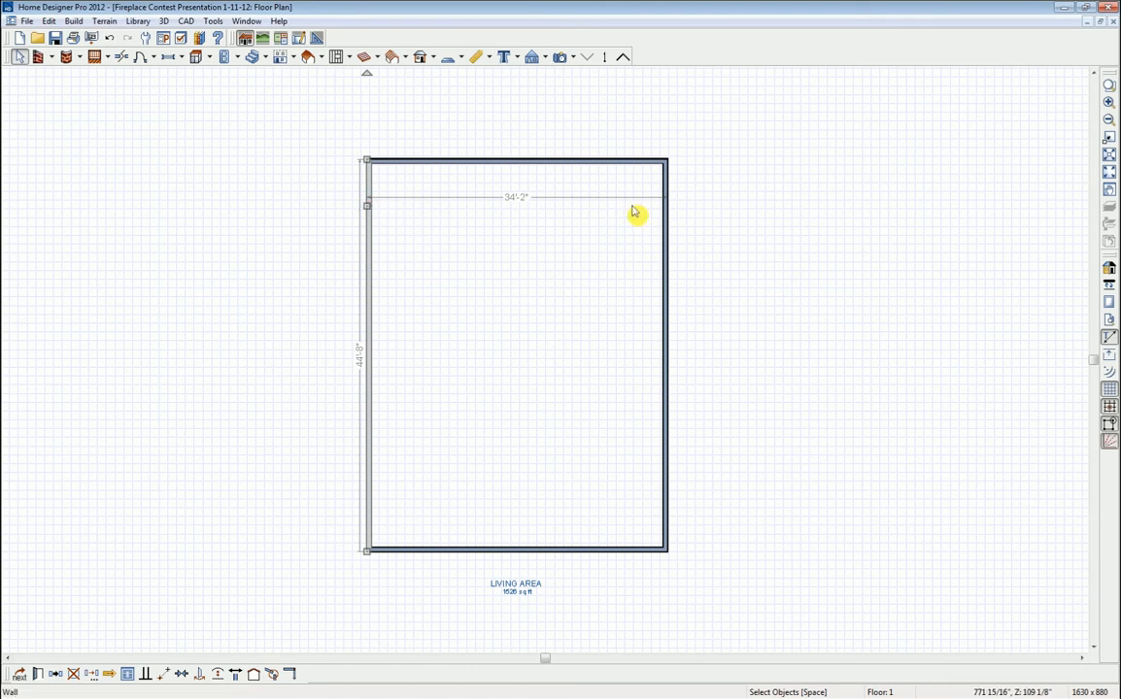
click(373, 206)
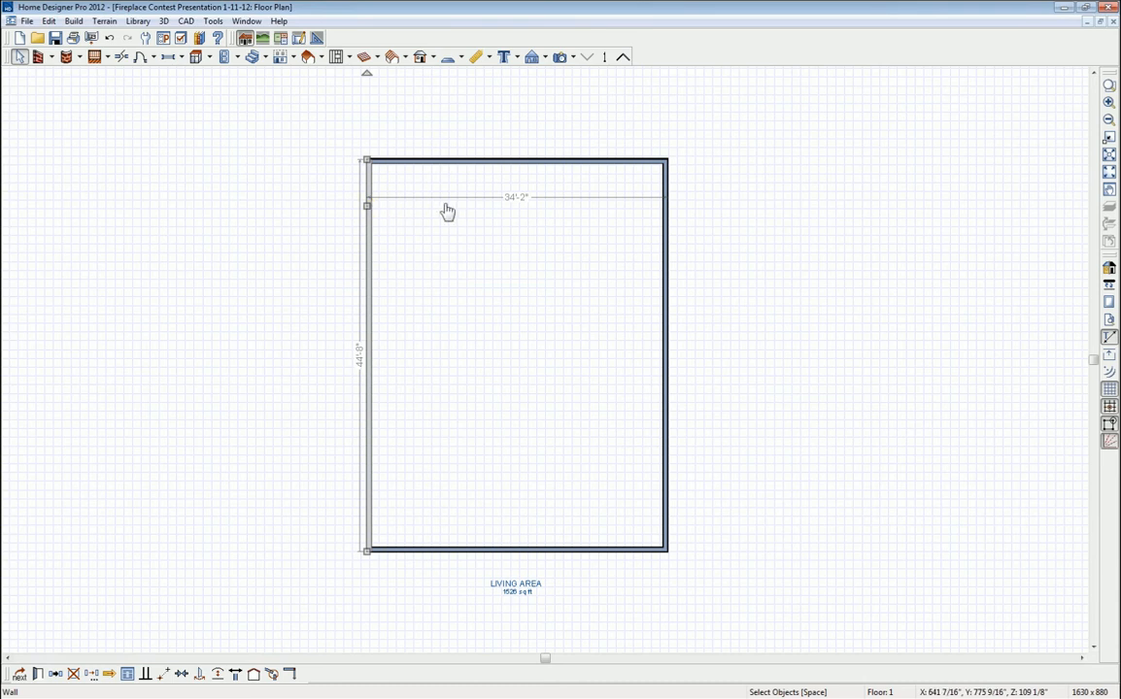
click(516, 202)
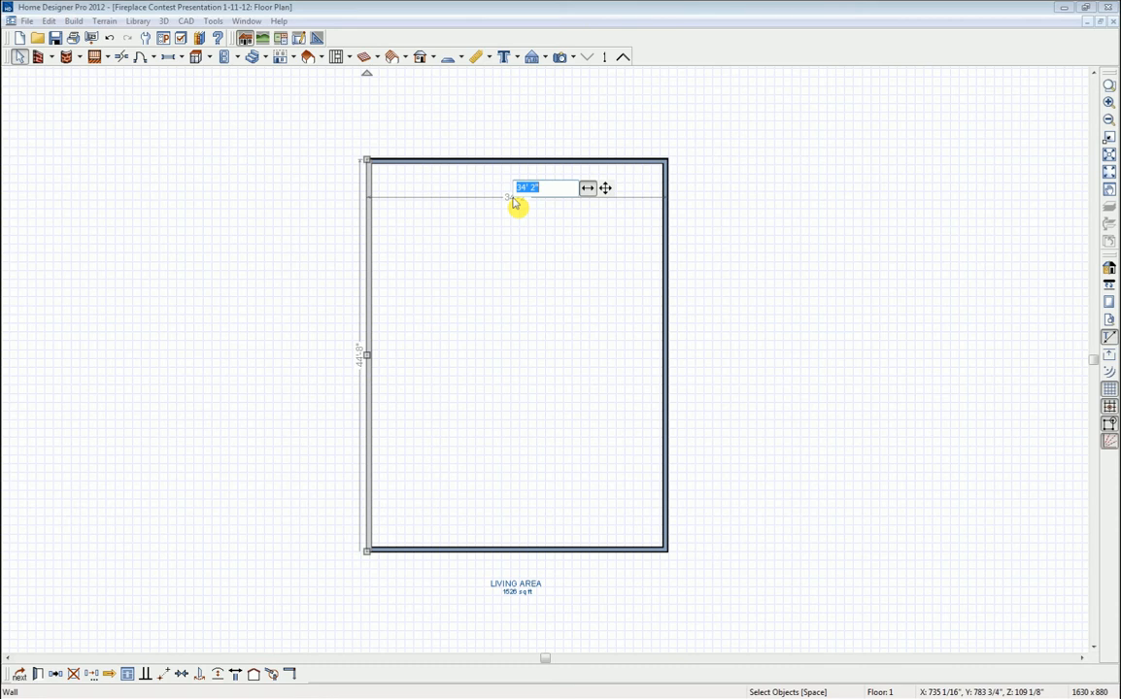
text(35'4)
key(Return)
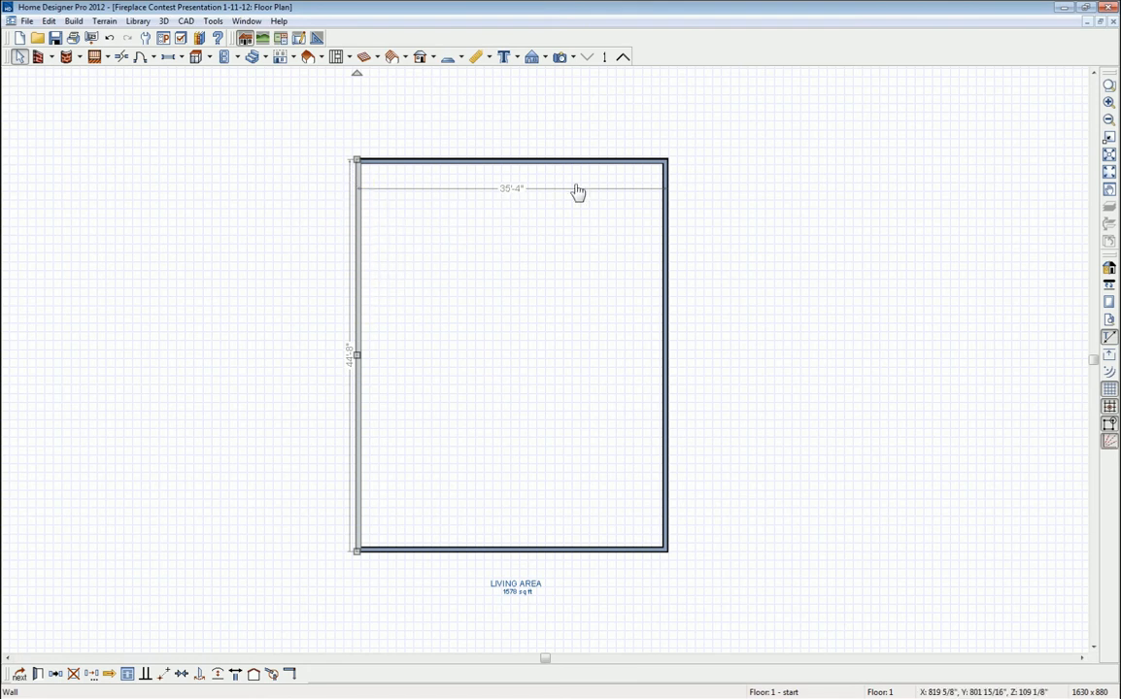
- Change the room's length dimension from 44'-8" to 44'-6"
click(454, 161)
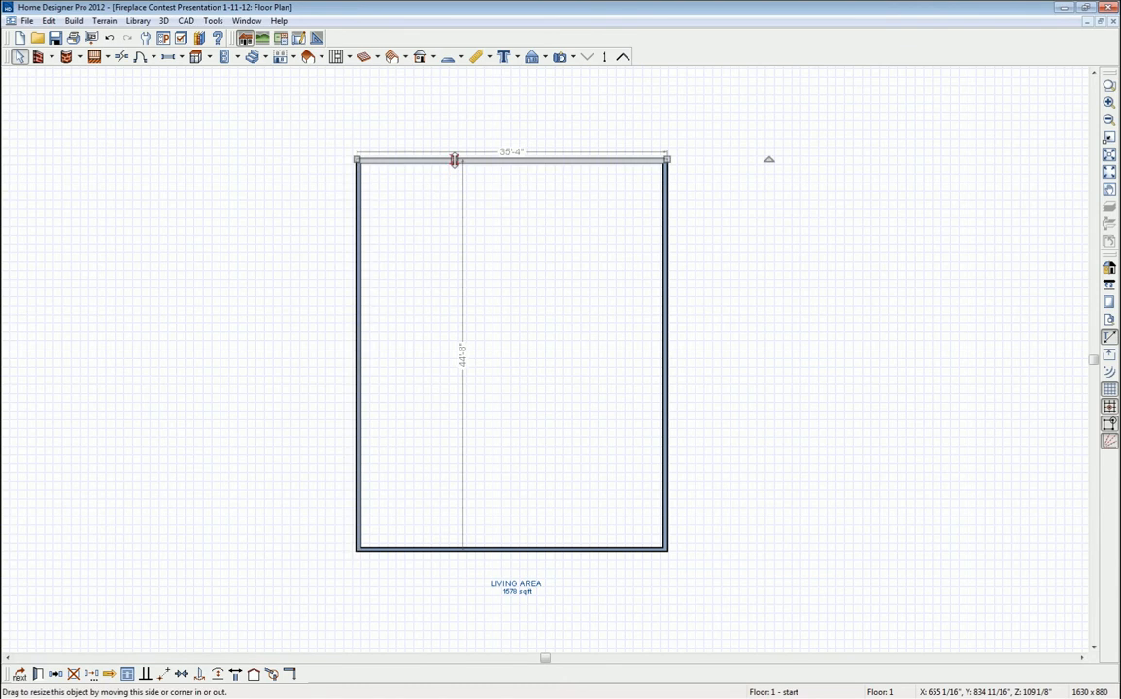
click(463, 356)
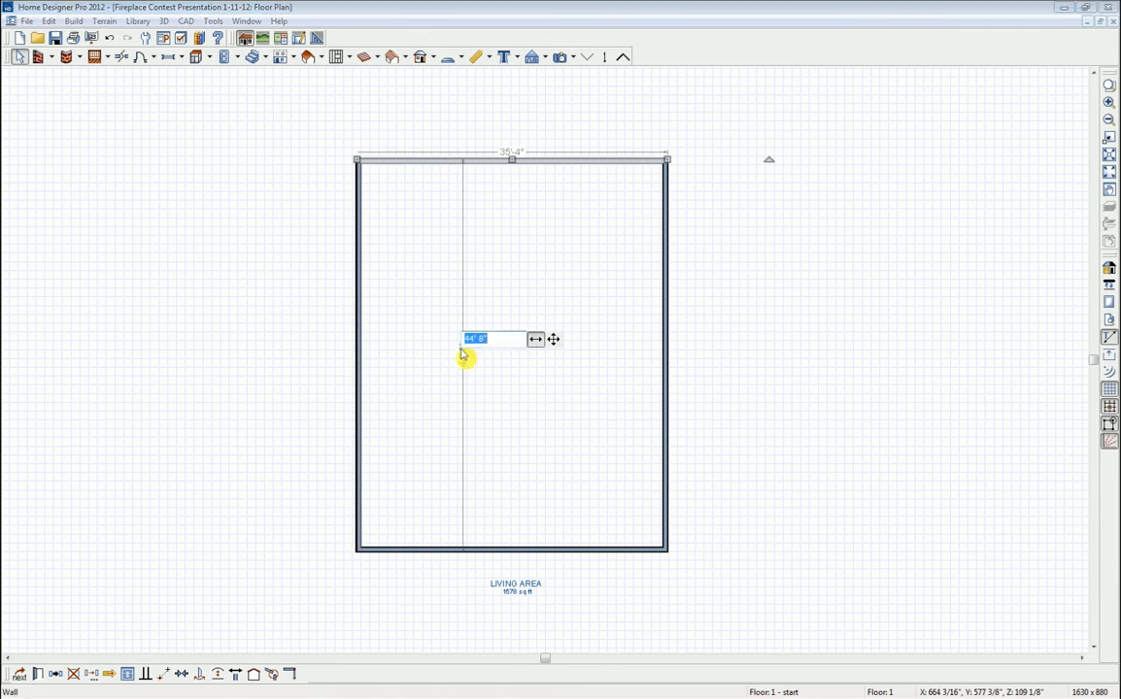
text(44'6)
key(Return)
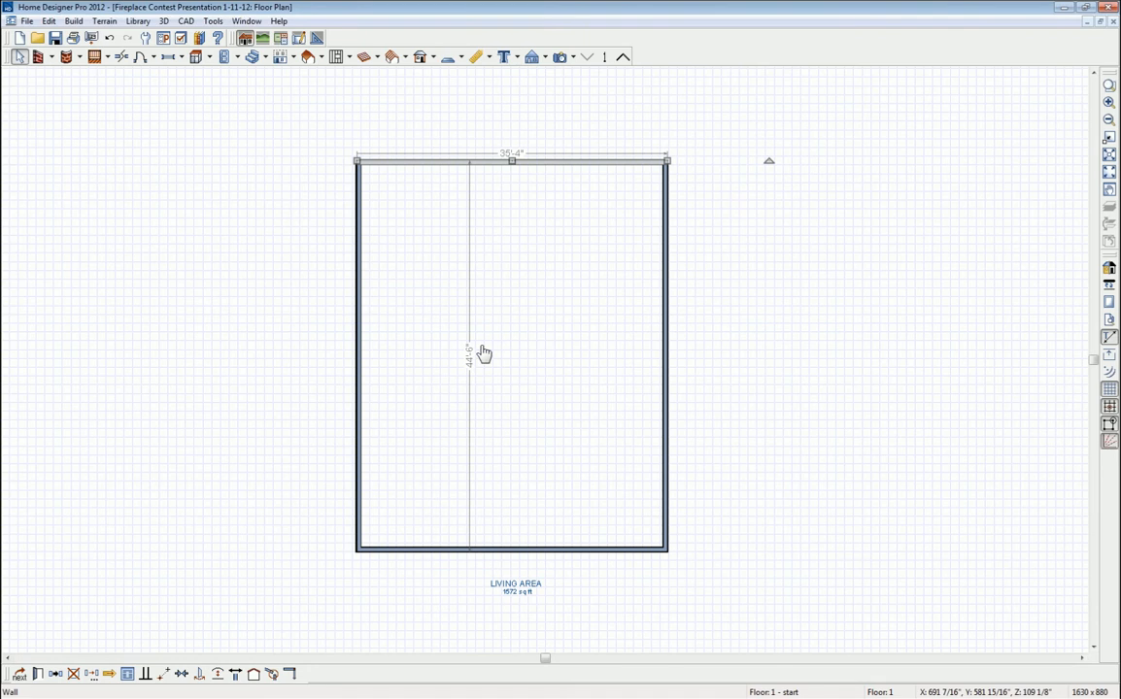
- Draw one straight interior wall across the room and another down to the bottom wall
click(50, 58)
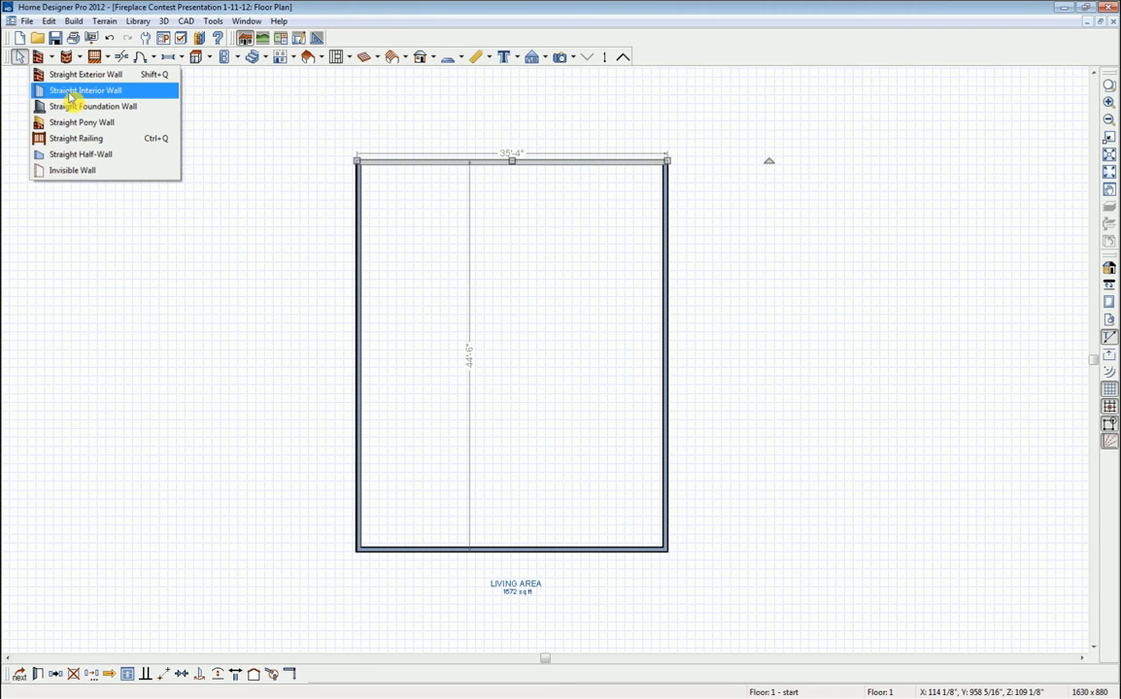
click(70, 97)
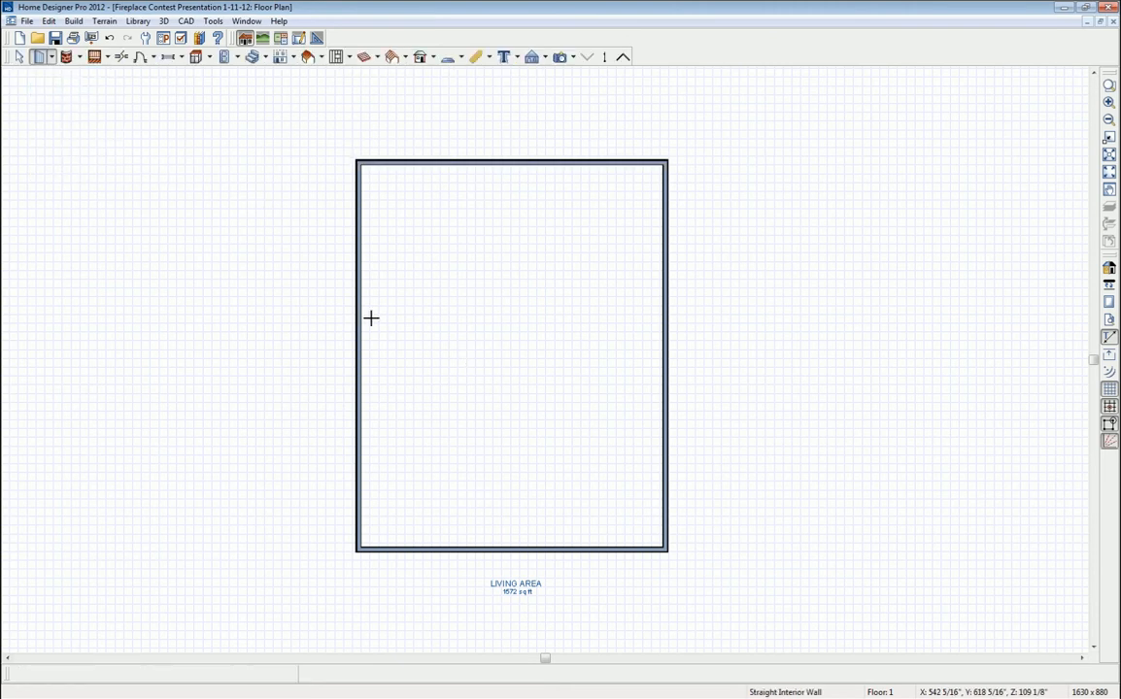
drag(359, 310, 664, 321)
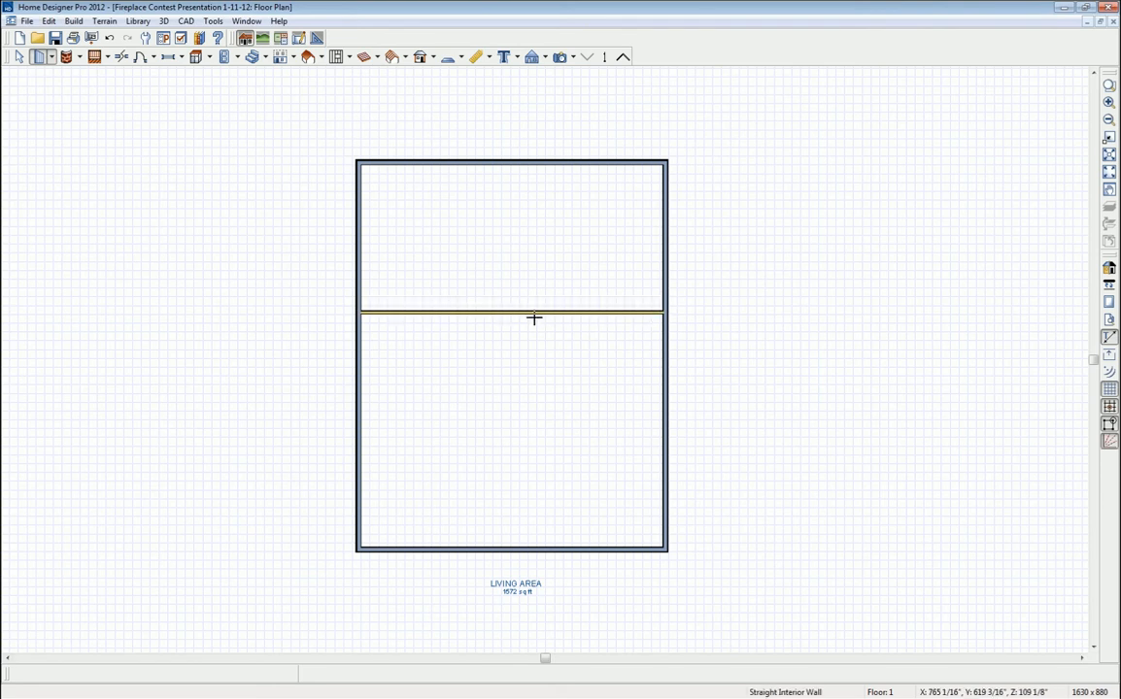
drag(529, 314, 529, 549)
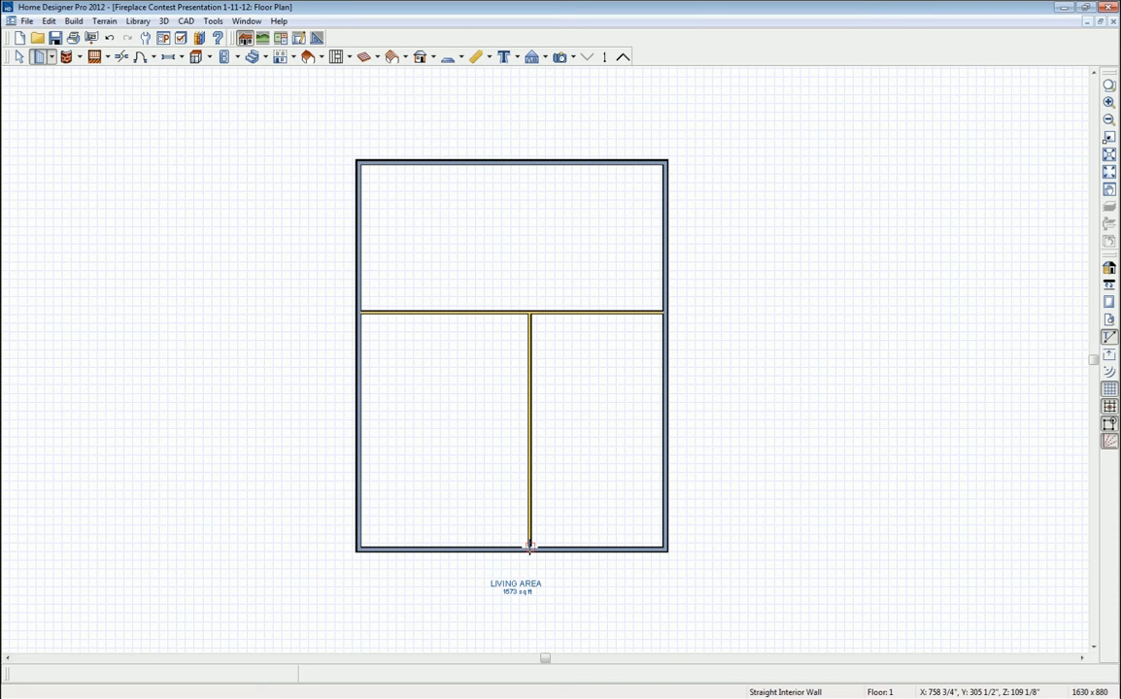
key(space)
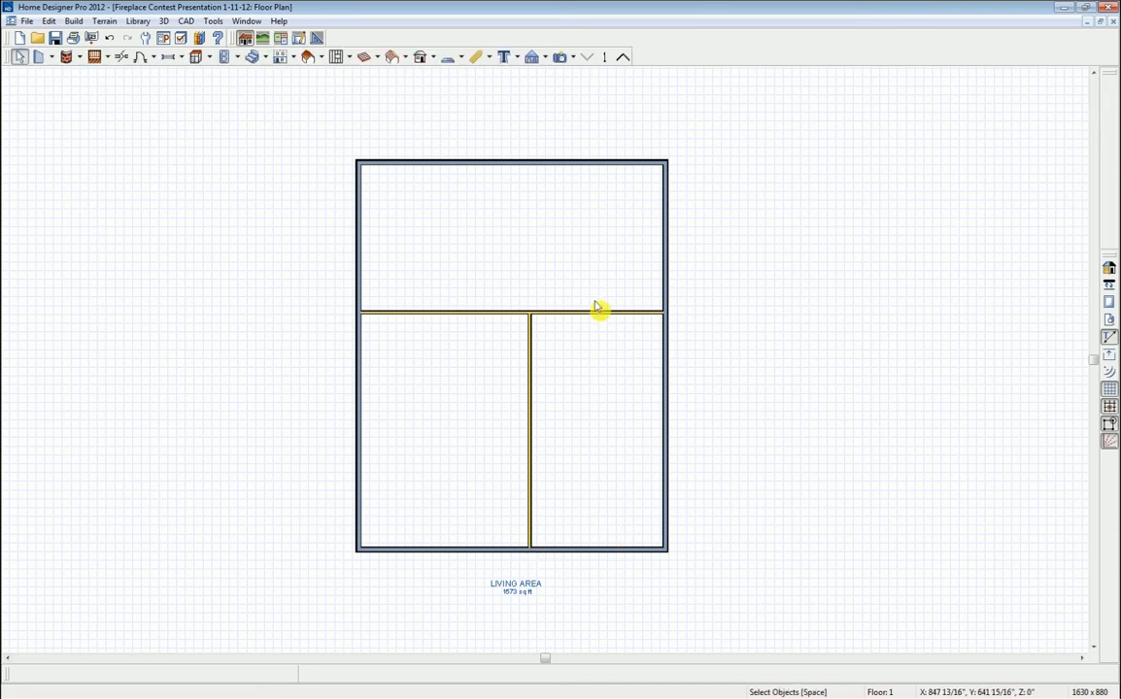
- Place the horizontal interior wall 29'-9" from the bottom wall
click(593, 312)
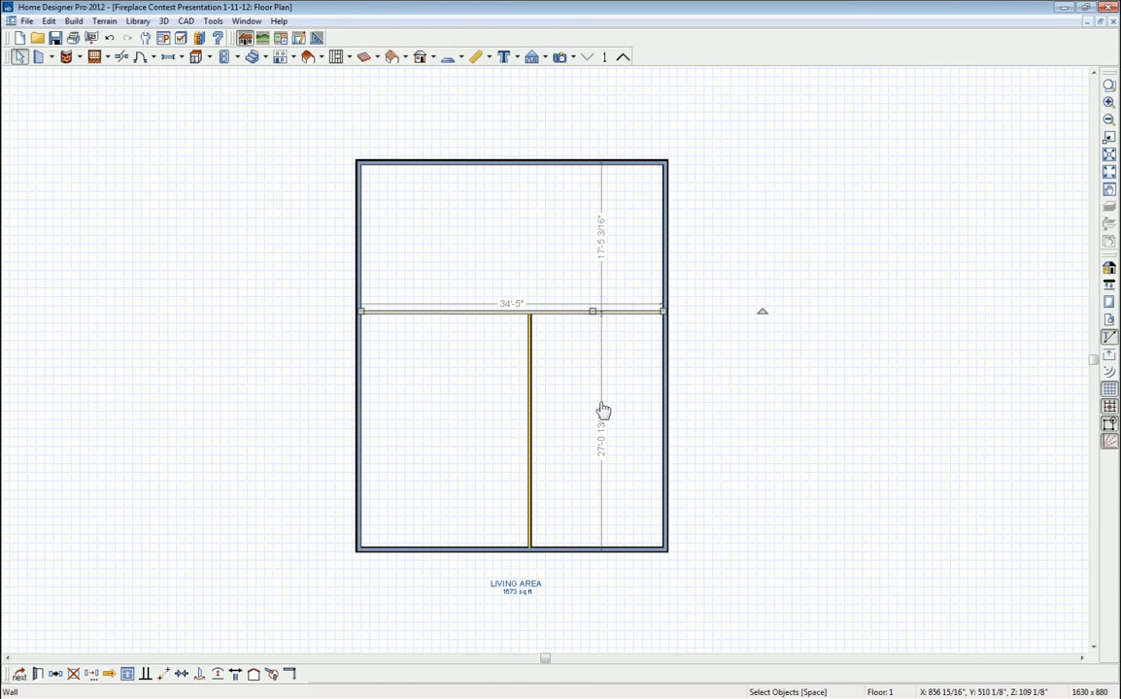
click(602, 443)
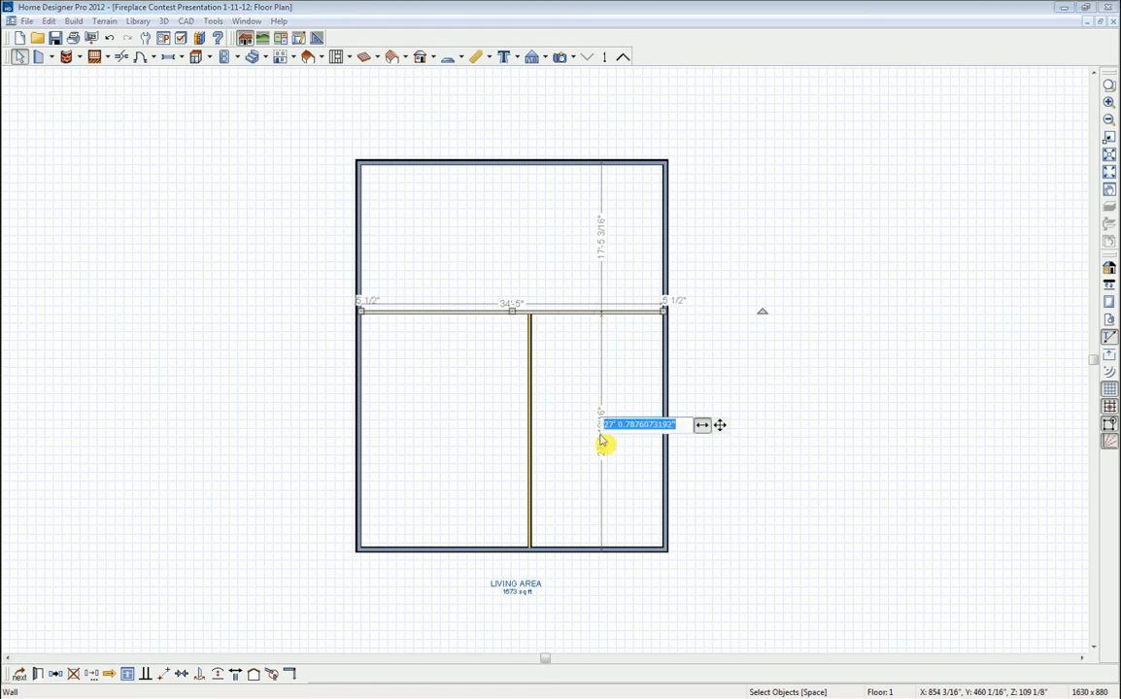
text(2)
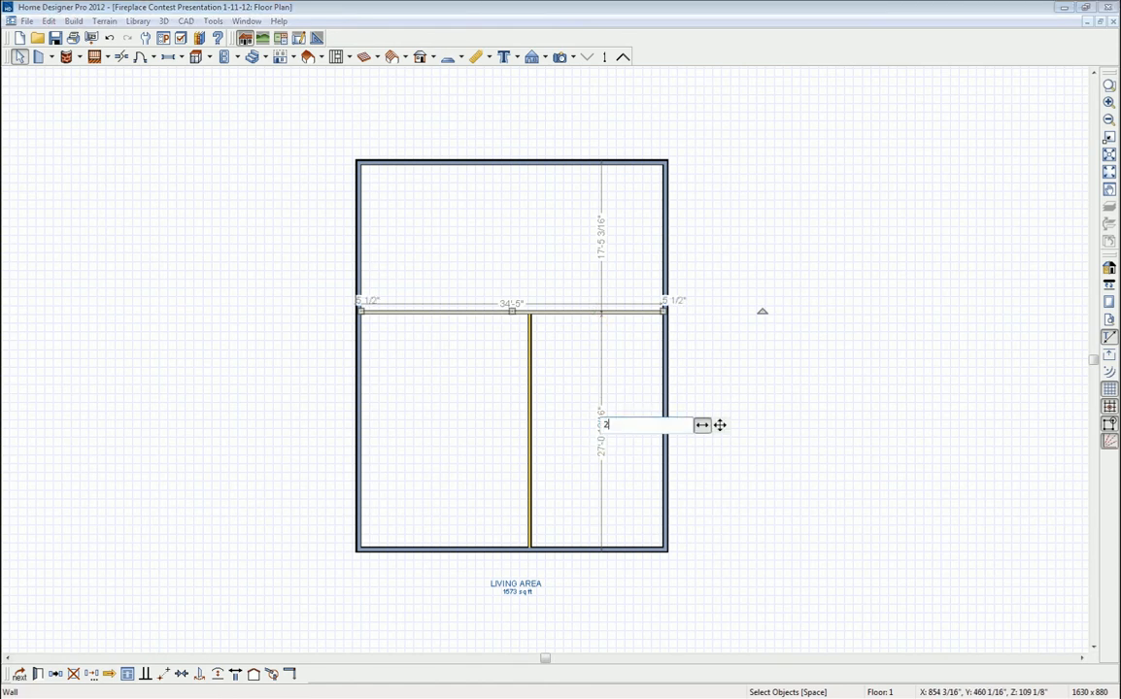
text(9'-9)
key(Return)
- Move the vertical interior wall so the right-hand room is 15'-8" wide
click(531, 425)
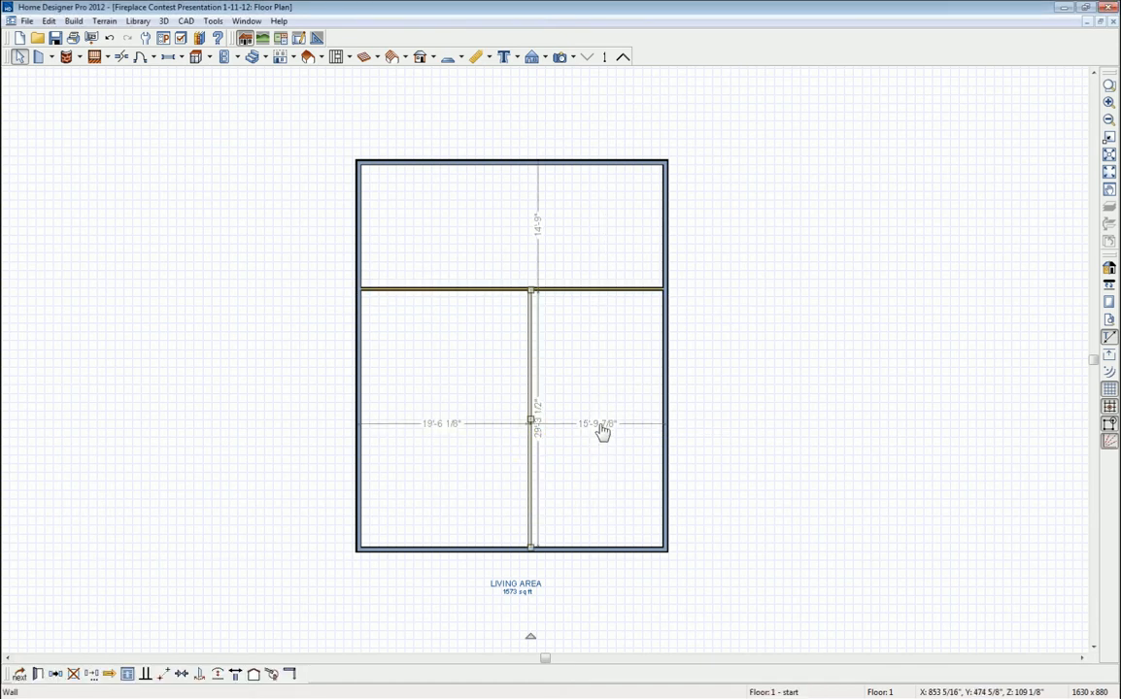
click(602, 432)
text(15'8)
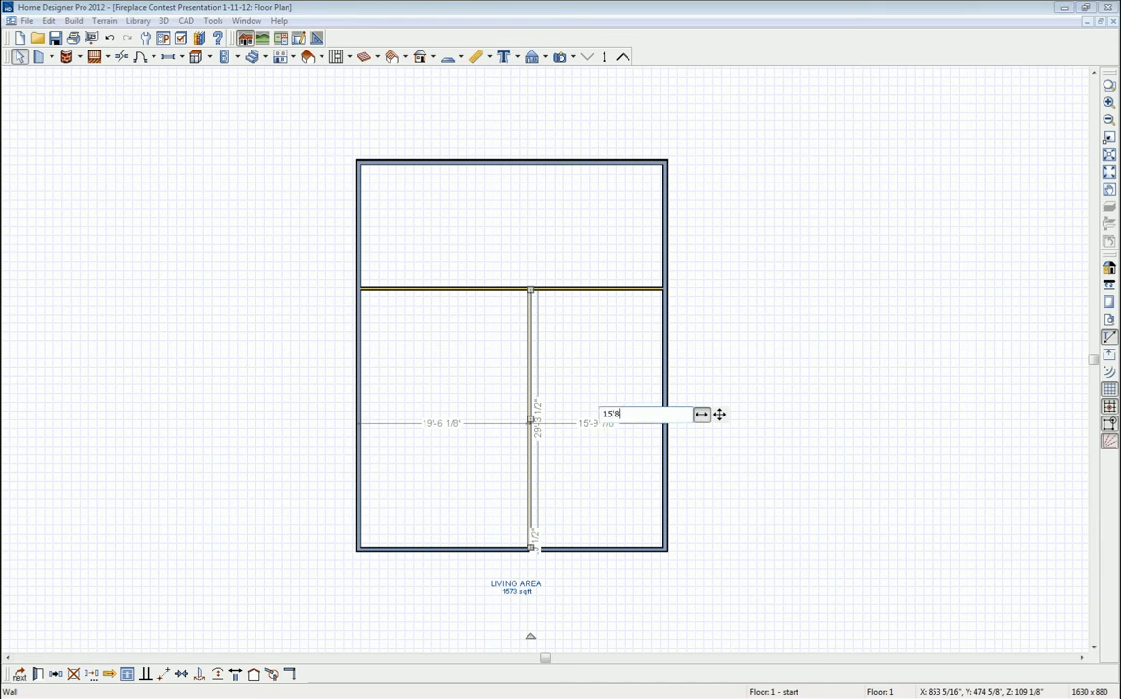
key(Return)
click(602, 432)
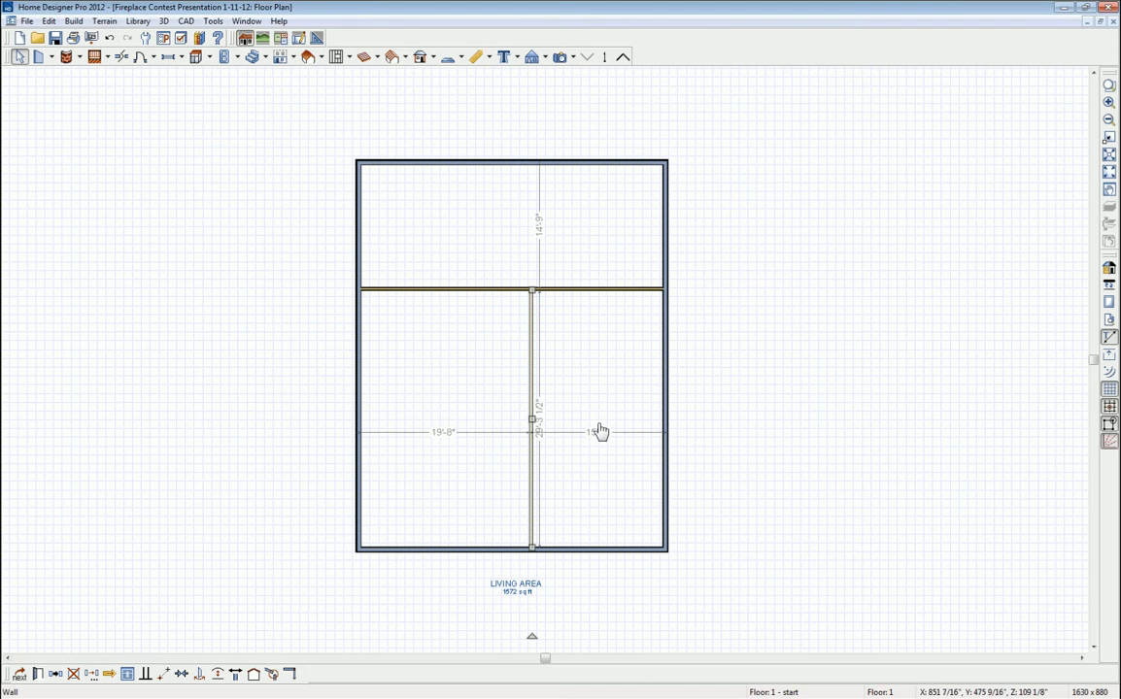
click(600, 425)
click(795, 348)
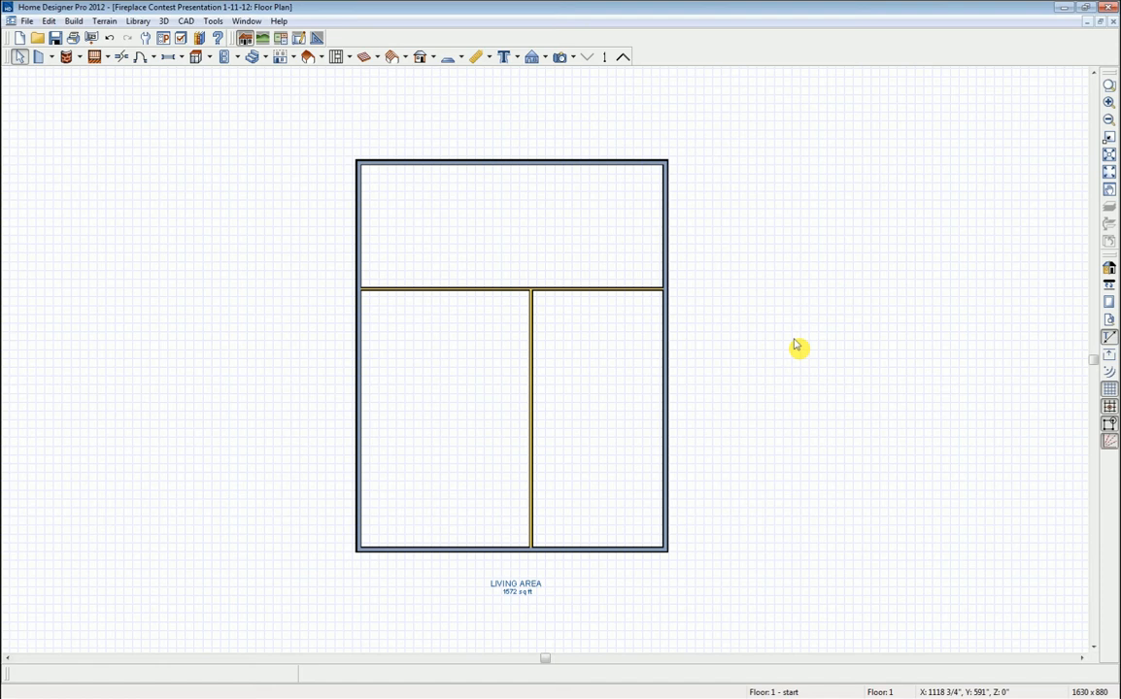
- Show the plan as a 3D doll house view
click(574, 58)
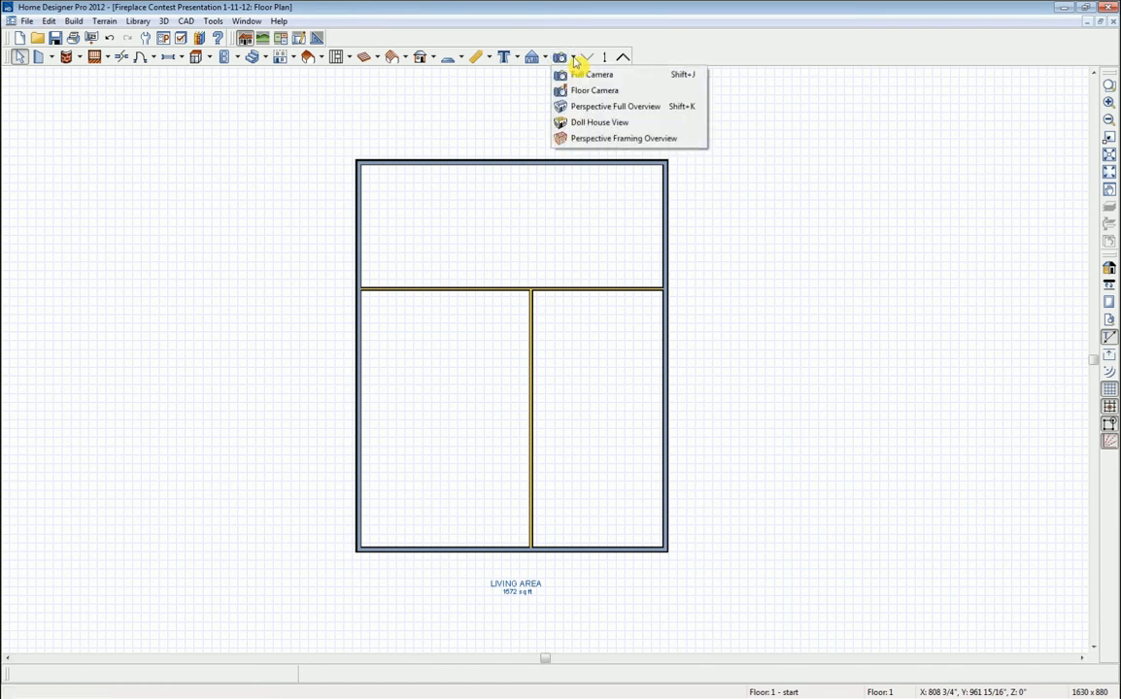
click(607, 124)
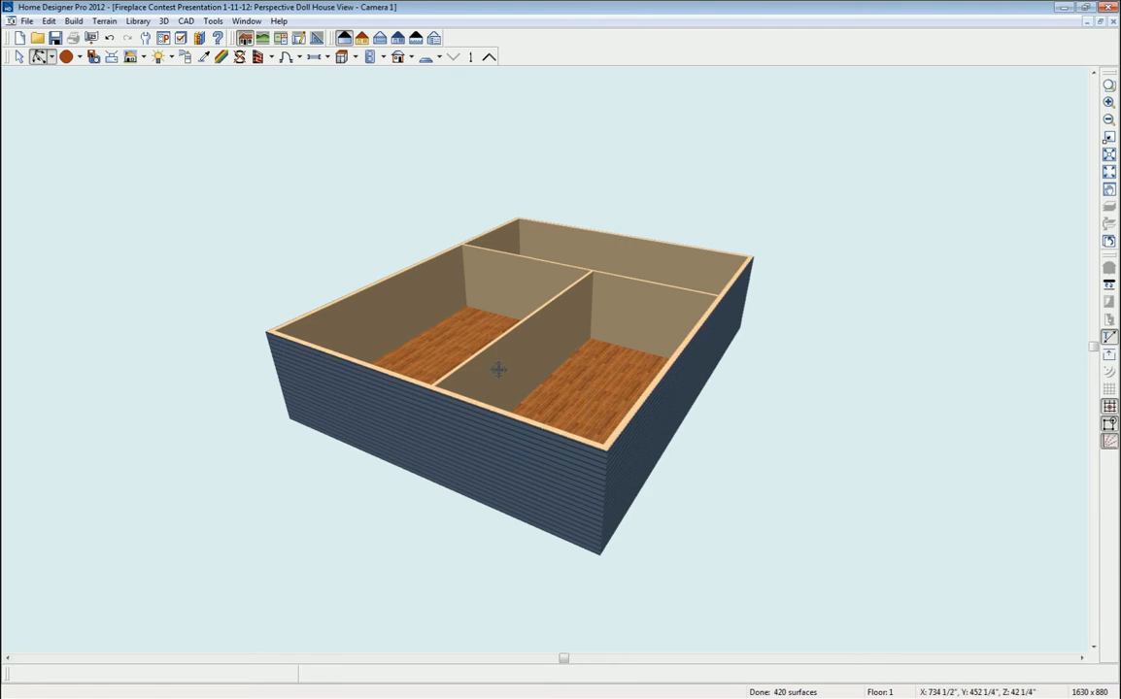
drag(498, 369, 652, 420)
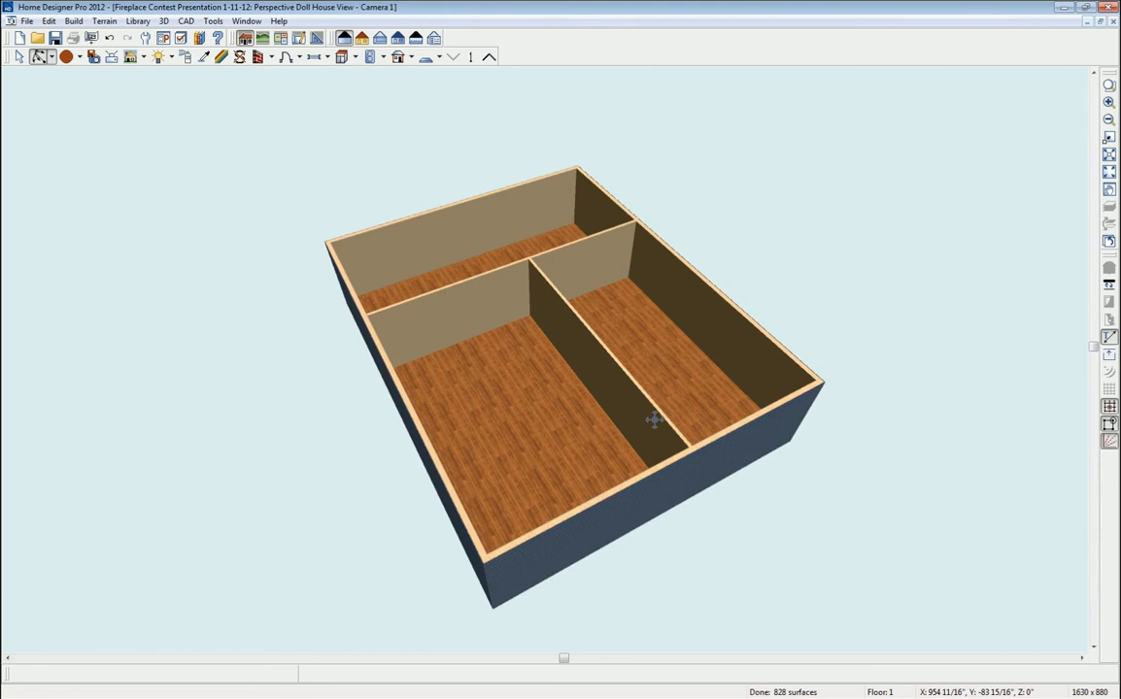
- Orbit, zoom and pan the doll house down to a low side view of the walls
click(51, 59)
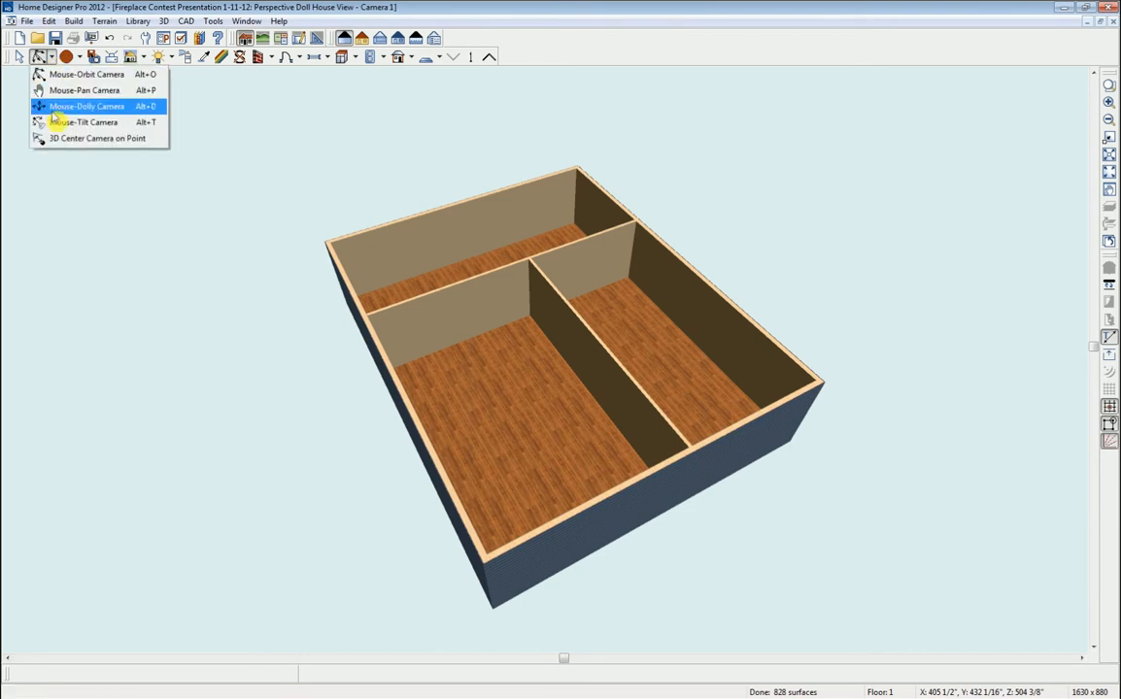
click(82, 75)
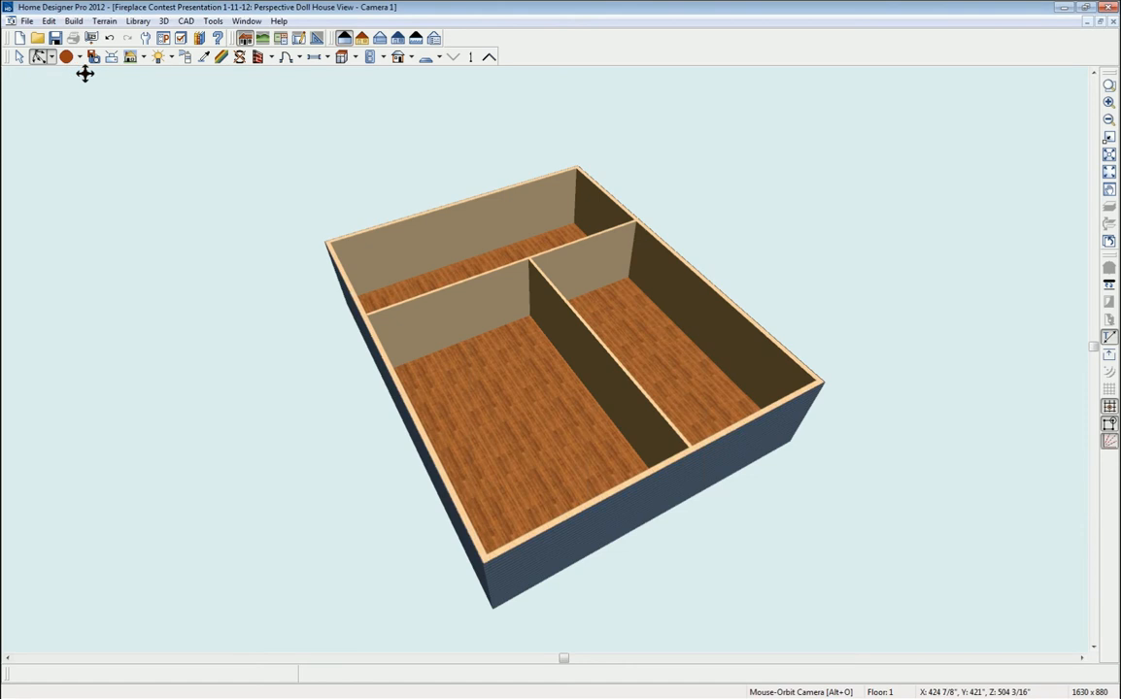
drag(618, 416, 651, 416)
scroll(552, 370, up, 2)
scroll(552, 368, up, 2)
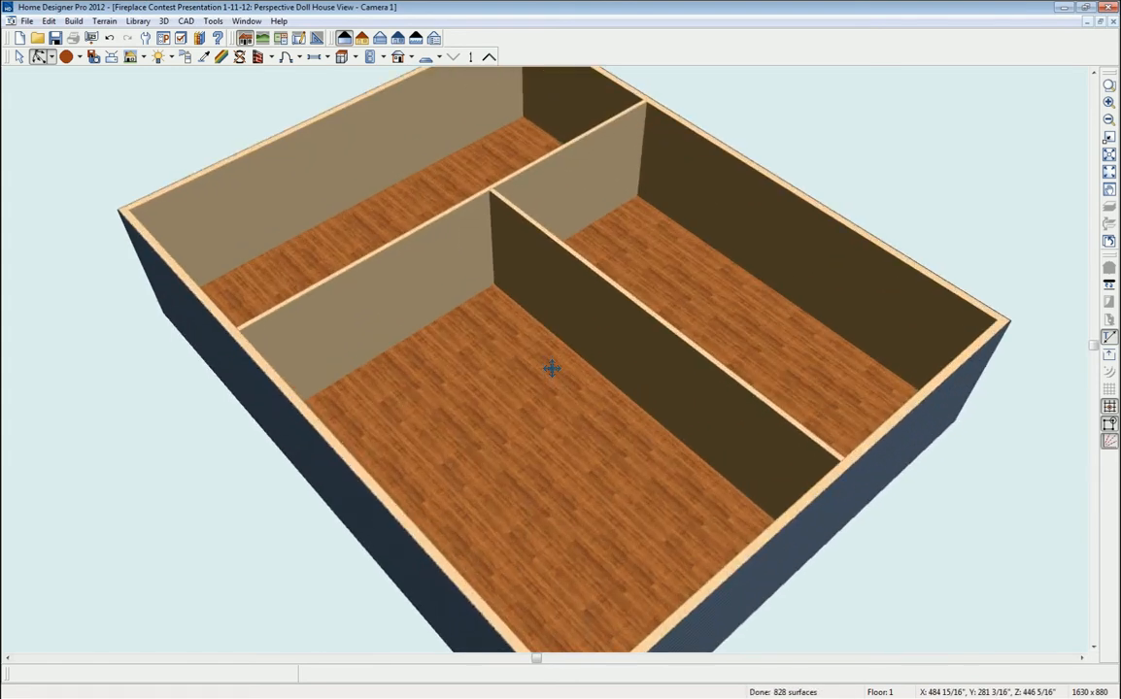
scroll(552, 368, down, 3)
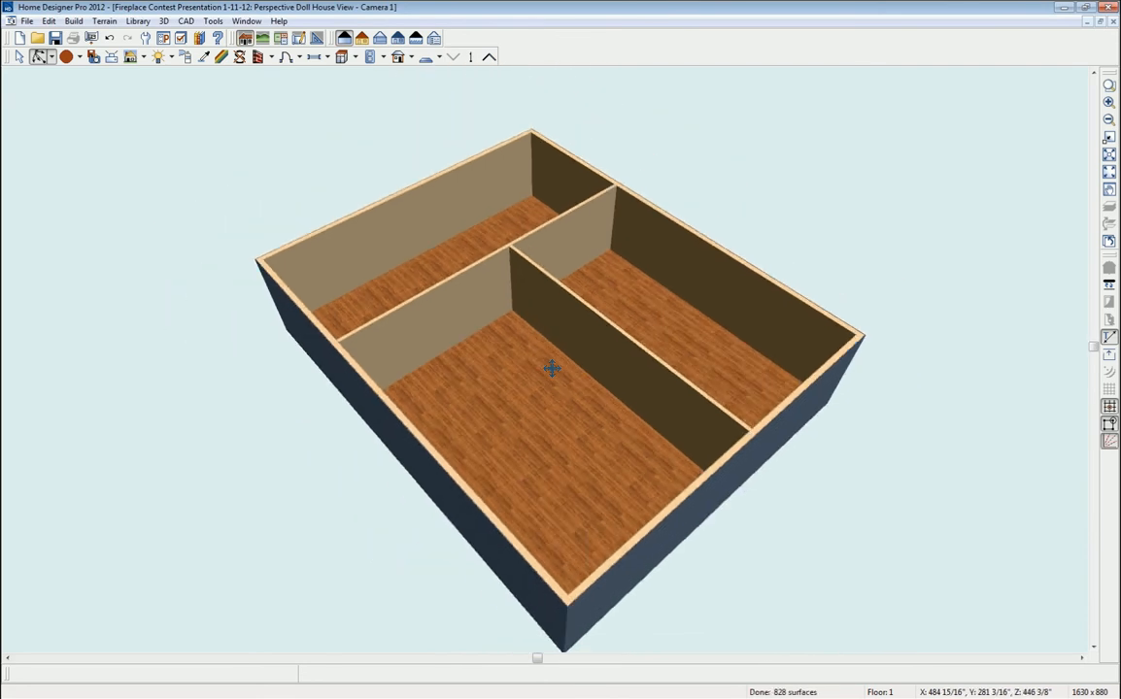
middle_drag(551, 368, 530, 352)
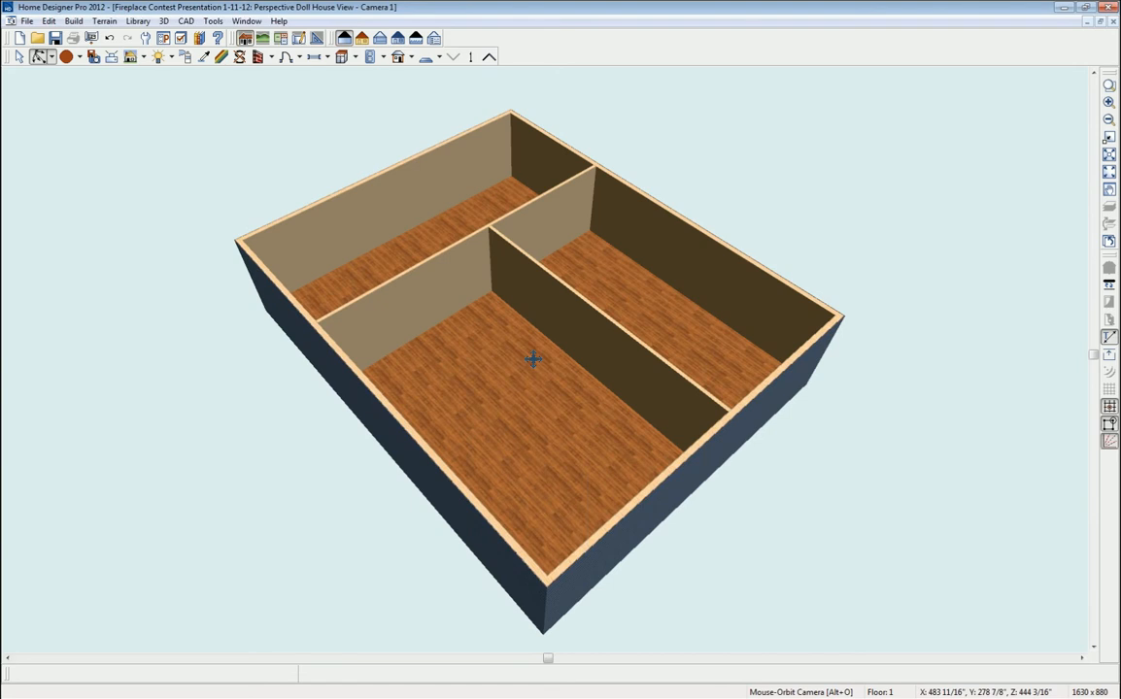
drag(533, 359, 540, 259)
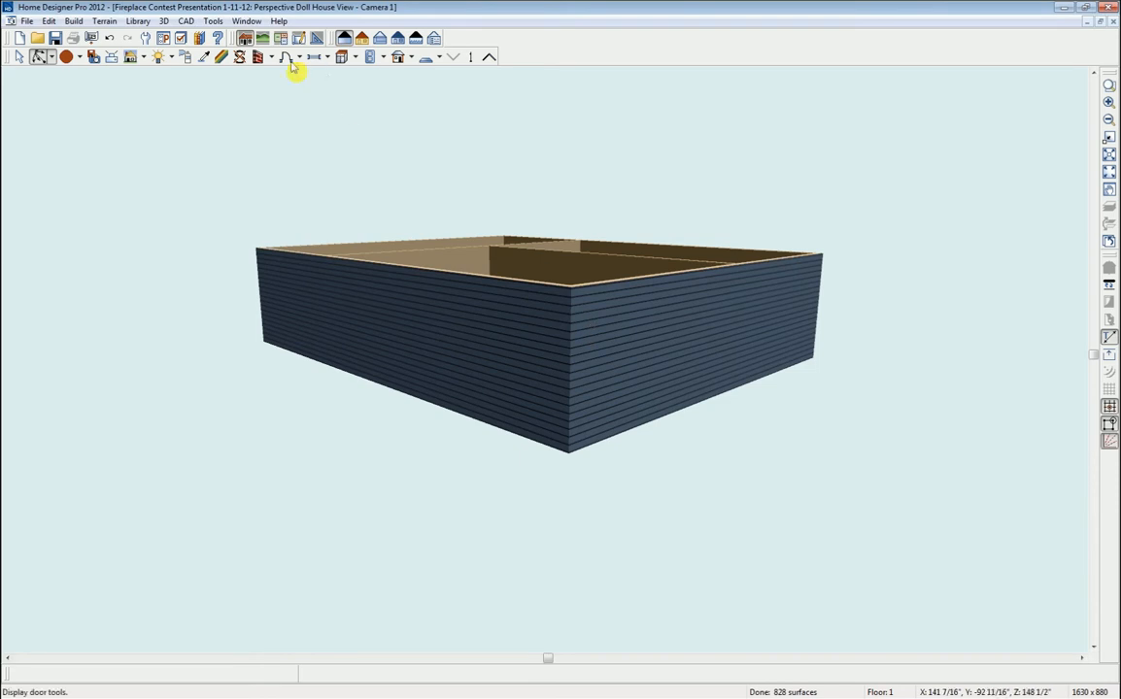
- Tile the windows vertically so the doll house view sits beside the floor plan
click(247, 21)
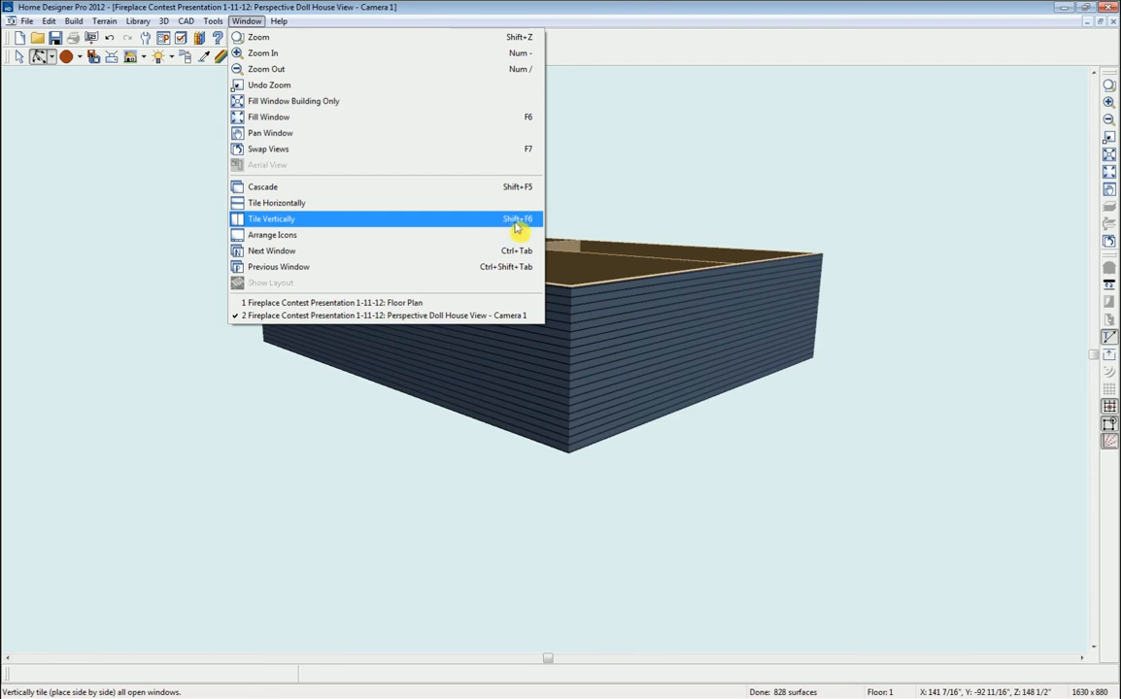
click(282, 222)
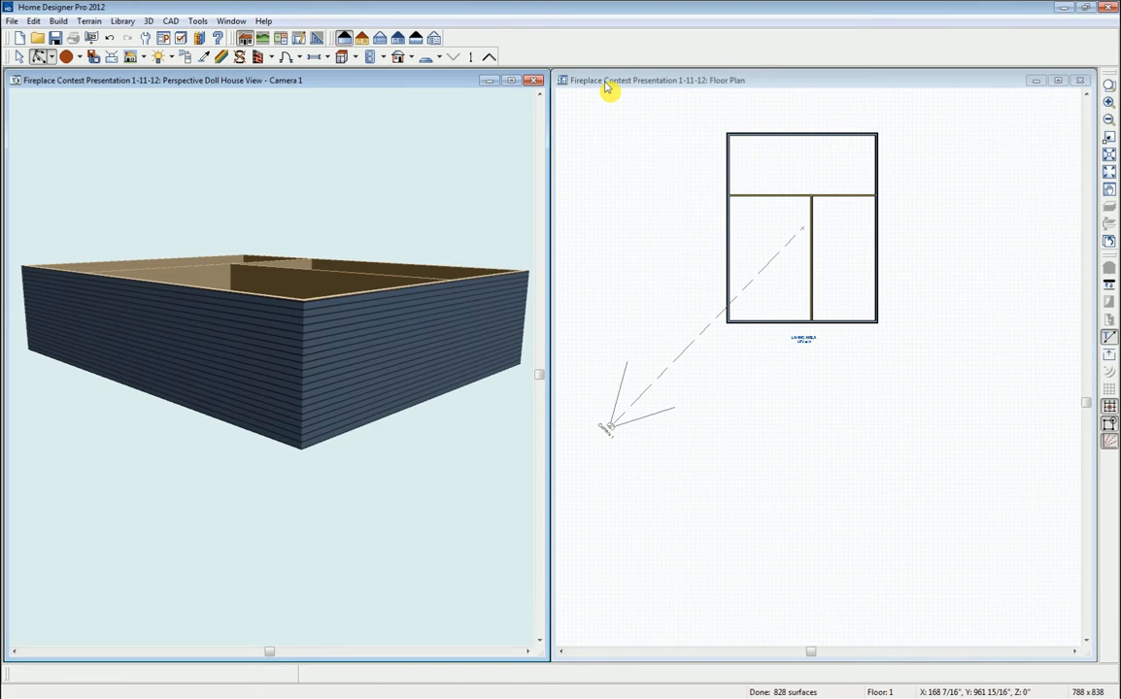
- Zoom into the floor plan and orbit the 3D view to show the floors
mouse_move(330, 369)
mouse_down()
mouse_move(312, 375)
mouse_move(338, 381)
mouse_up()
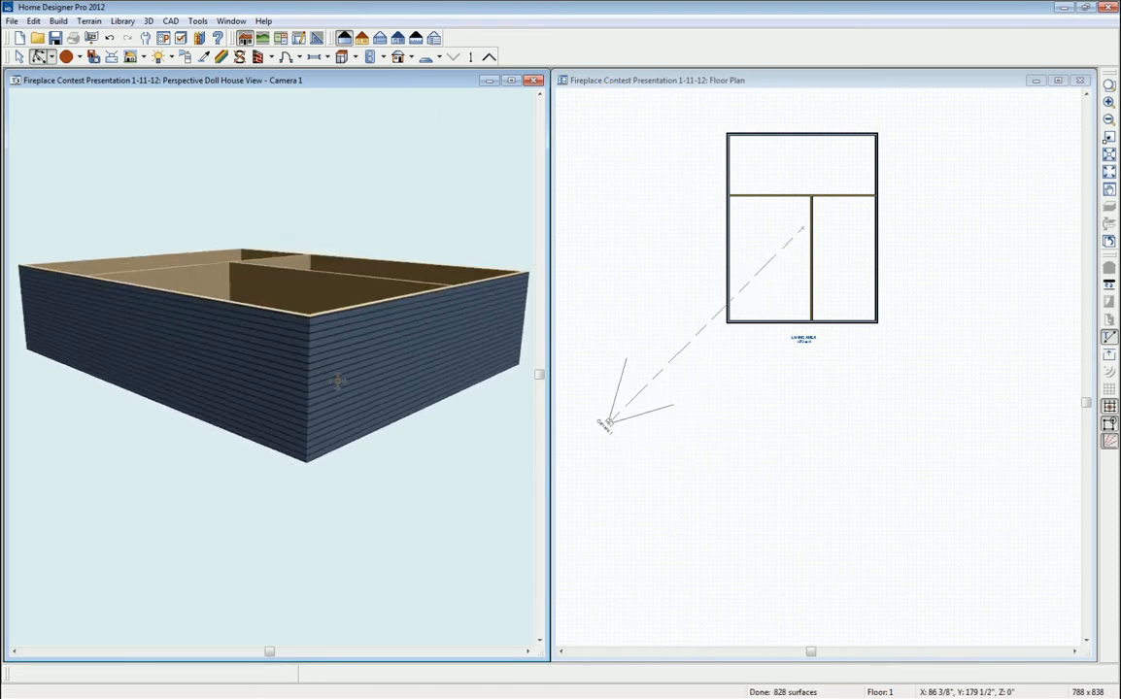
click(739, 86)
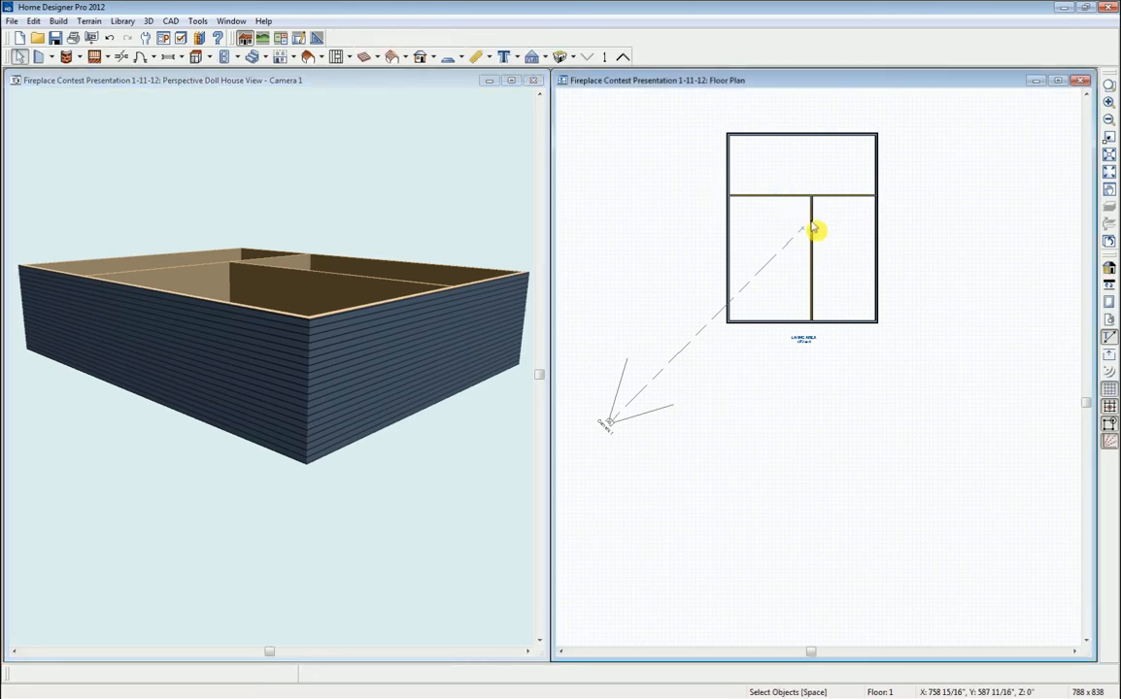
middle_drag(820, 247, 833, 338)
scroll(826, 315, up, 1)
scroll(822, 315, up, 2)
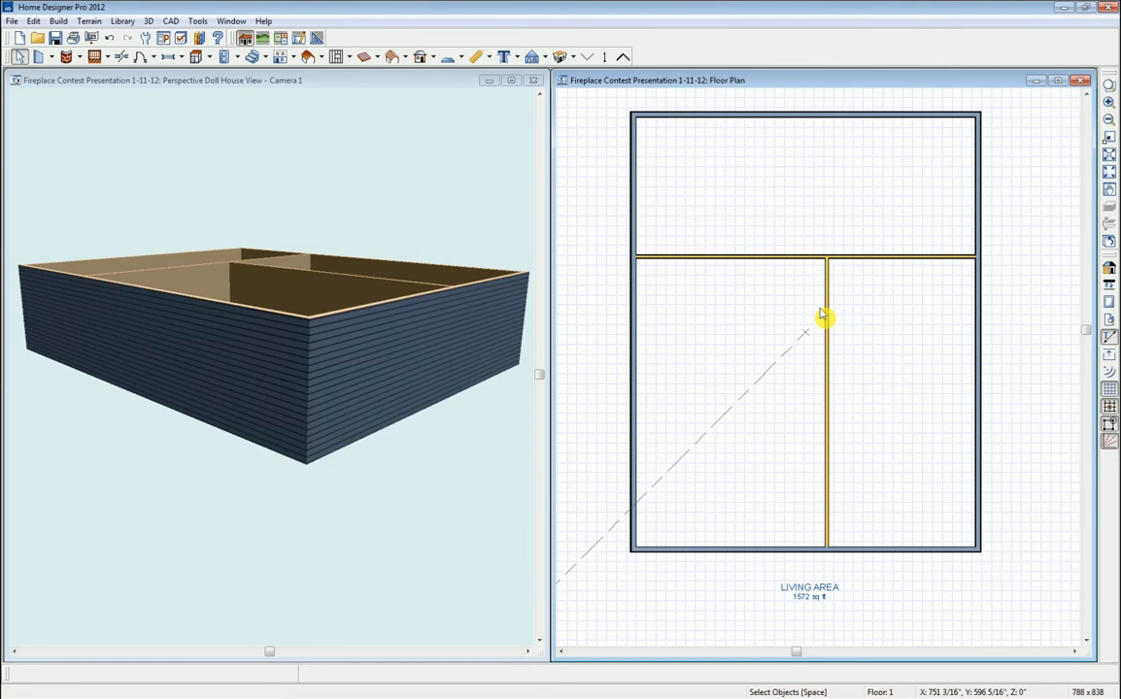
scroll(824, 326, up, 2)
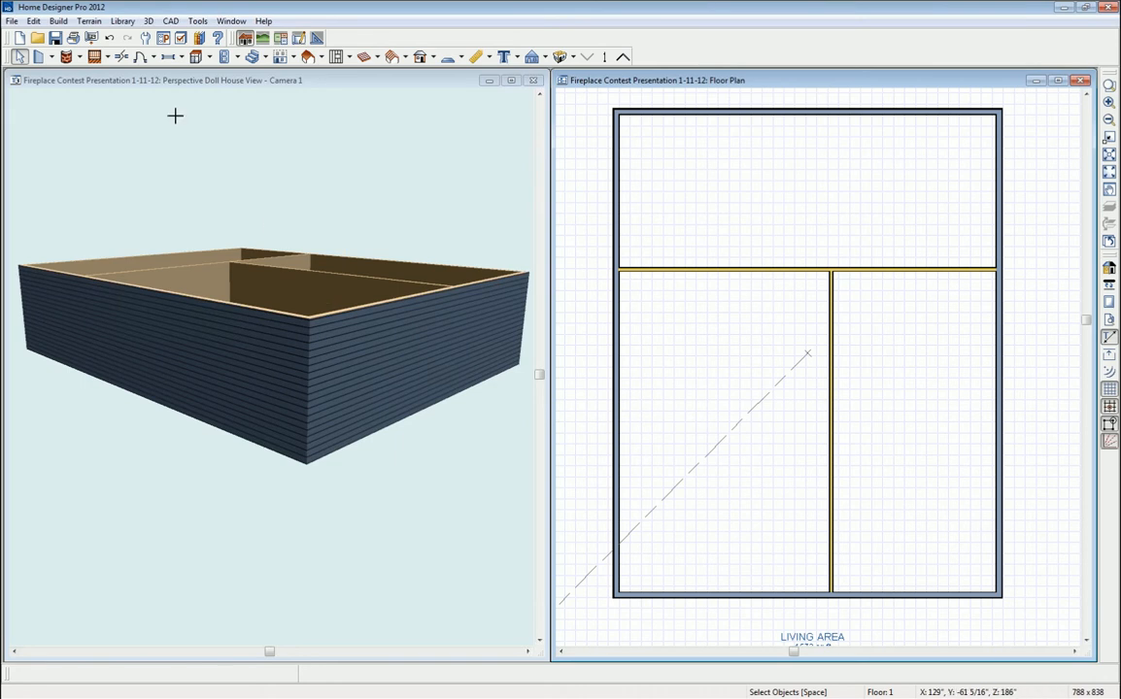
click(56, 88)
click(39, 57)
mouse_move(213, 325)
mouse_down()
mouse_move(230, 400)
mouse_move(233, 300)
mouse_move(224, 334)
mouse_up()
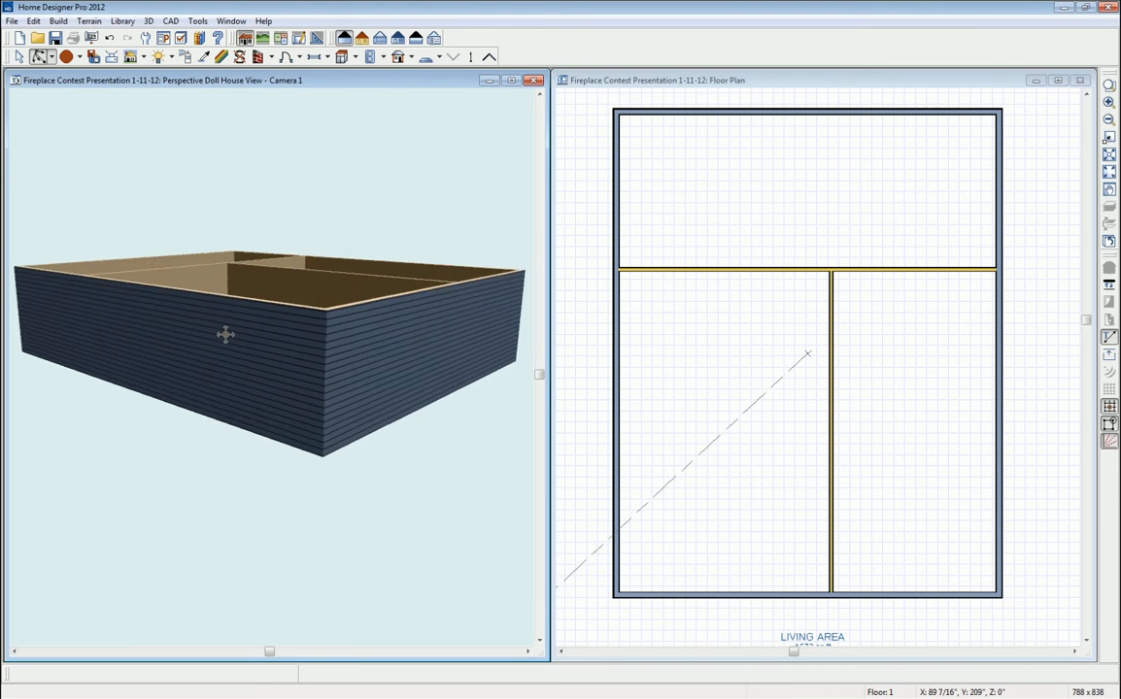
key(space)
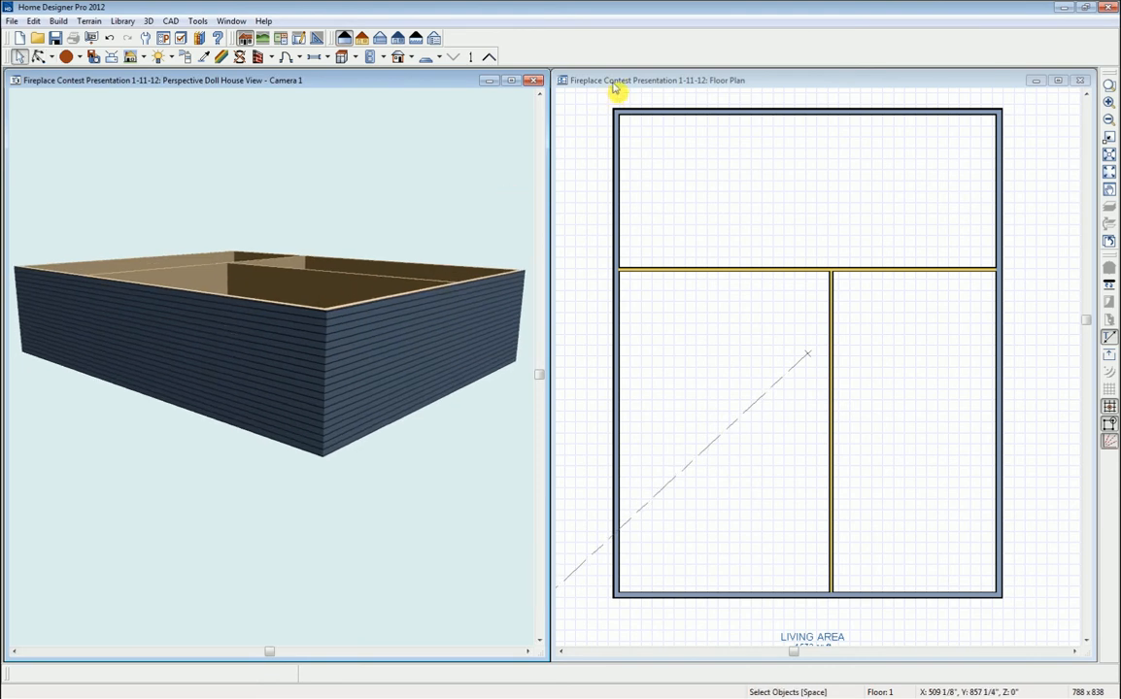
- Break the bottom exterior wall at the central wall junction and select its left segment
click(562, 84)
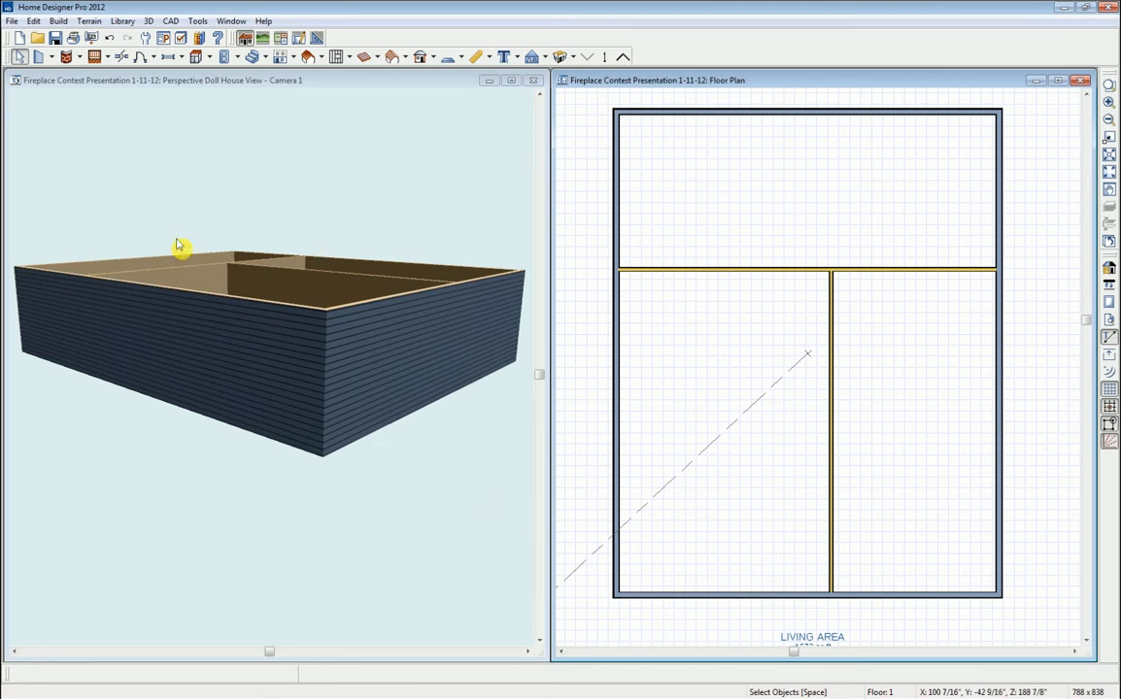
click(122, 57)
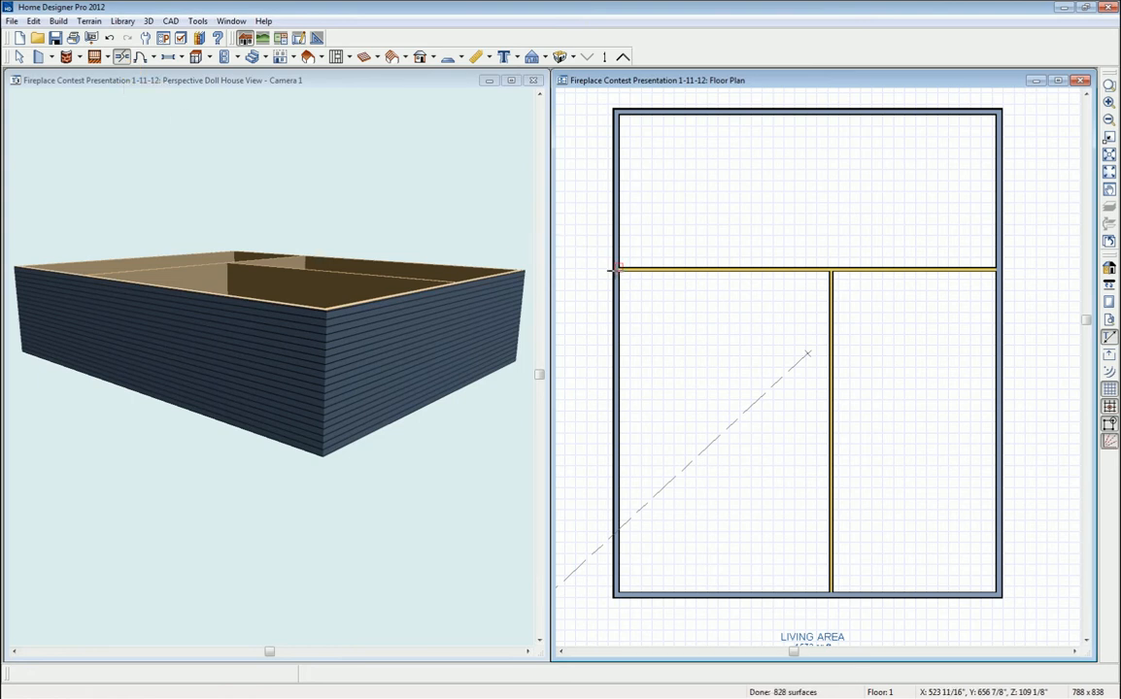
click(830, 593)
key(space)
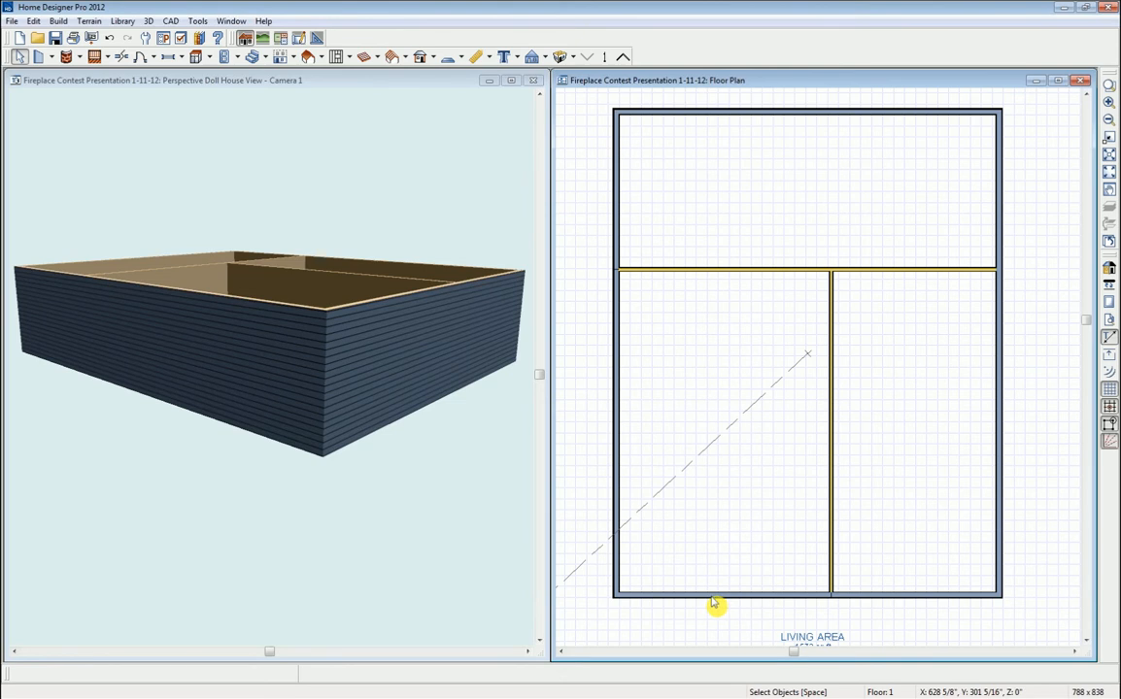
click(712, 599)
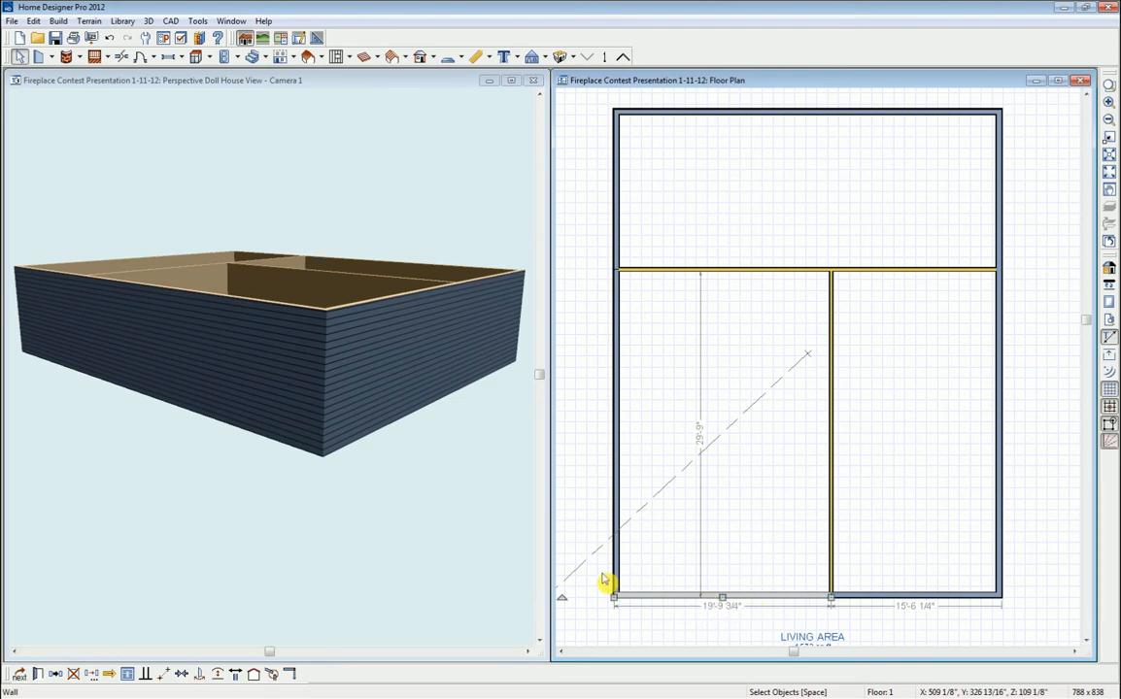
- Mark the left exterior wall and left bottom-wall segment as Invisible in their wall settings
shift+click(618, 489)
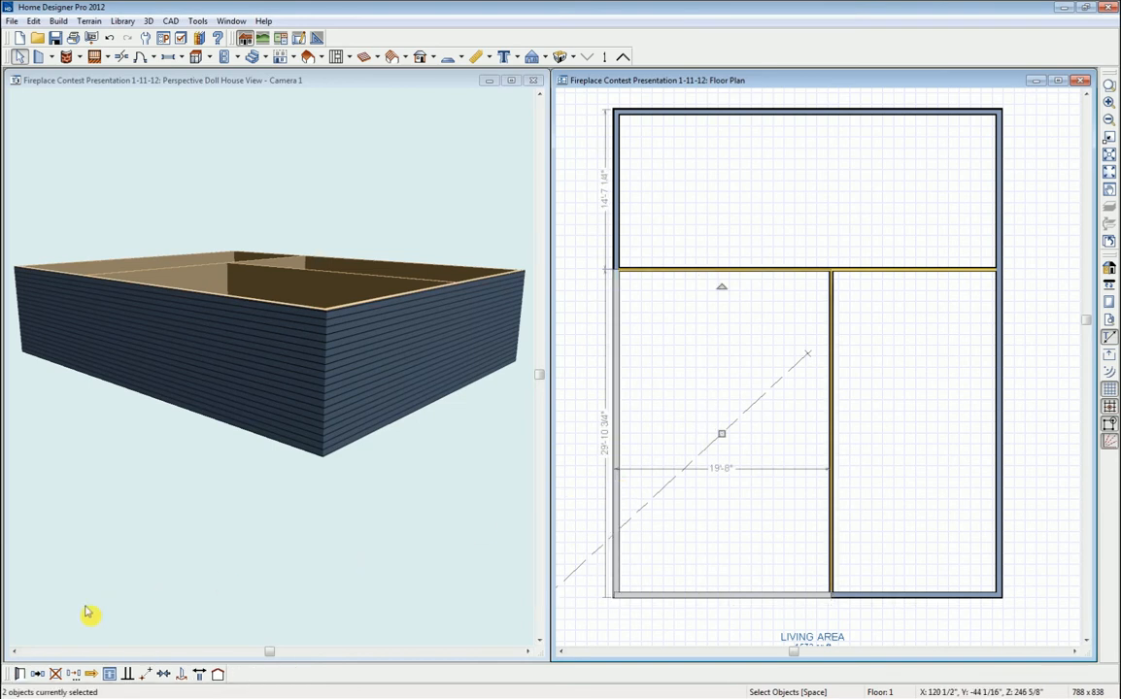
click(17, 675)
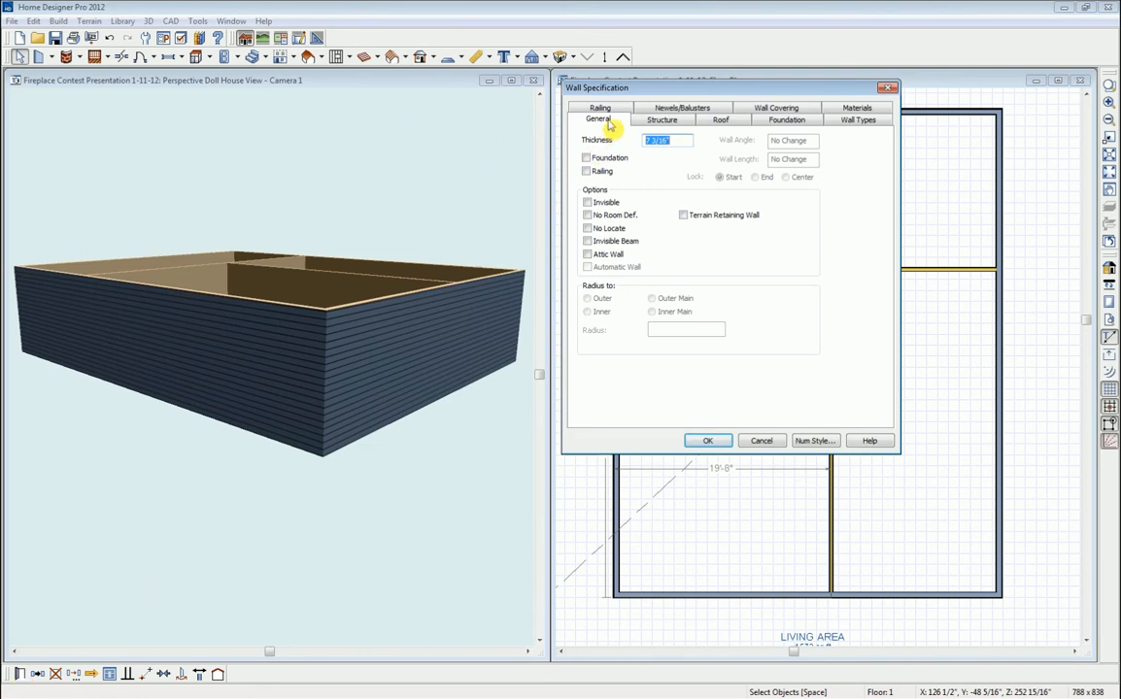
click(587, 202)
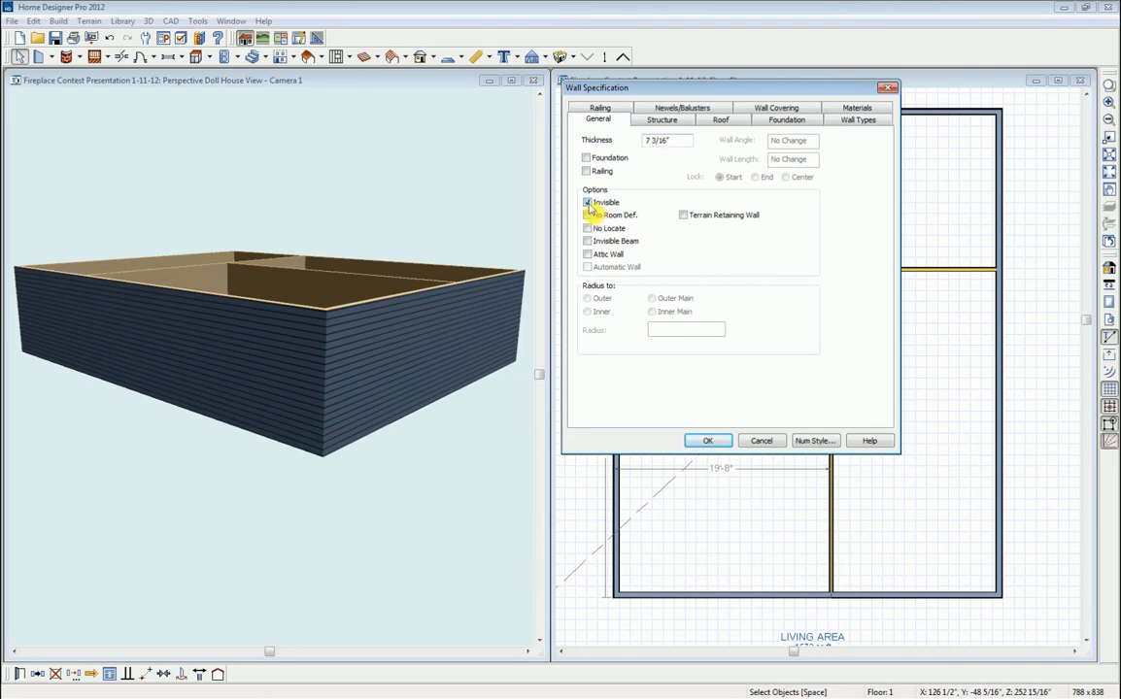
click(707, 442)
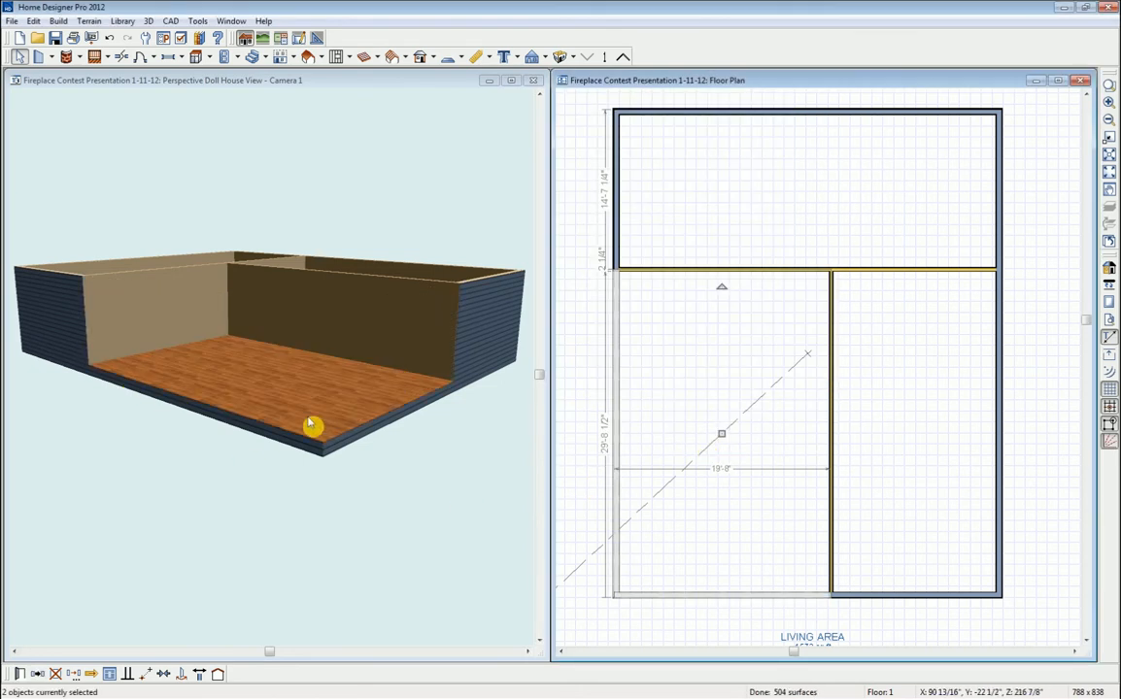
scroll(264, 381, up, 1)
scroll(264, 380, down, 1)
click(264, 380)
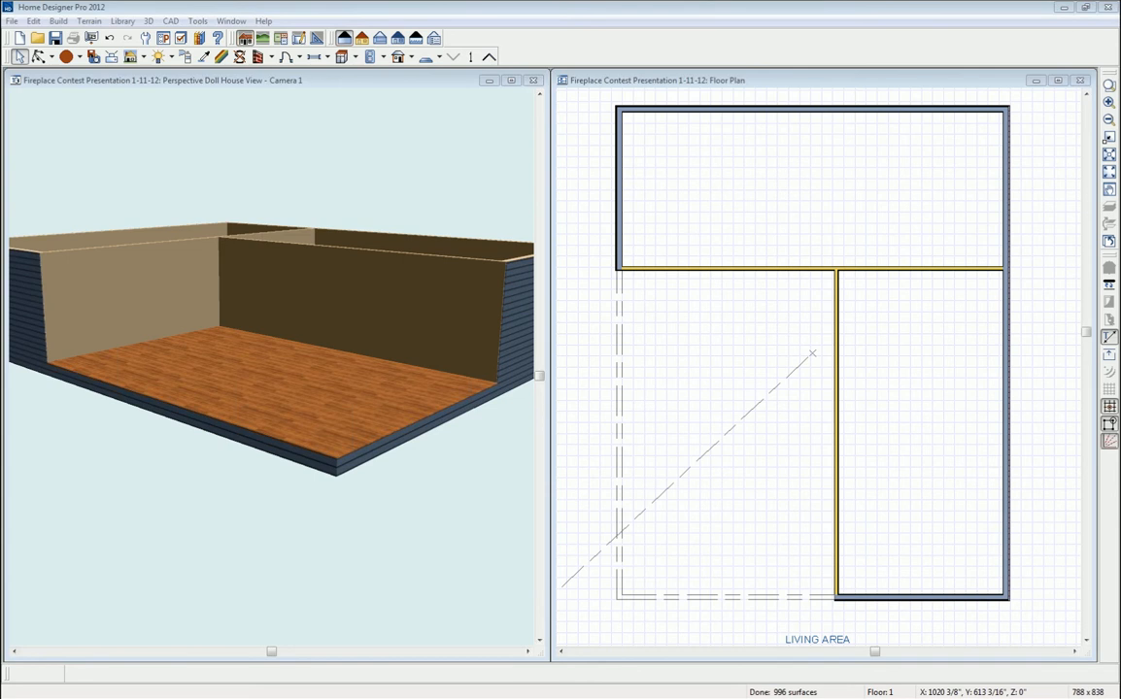
drag(1120, 133, 804, 138)
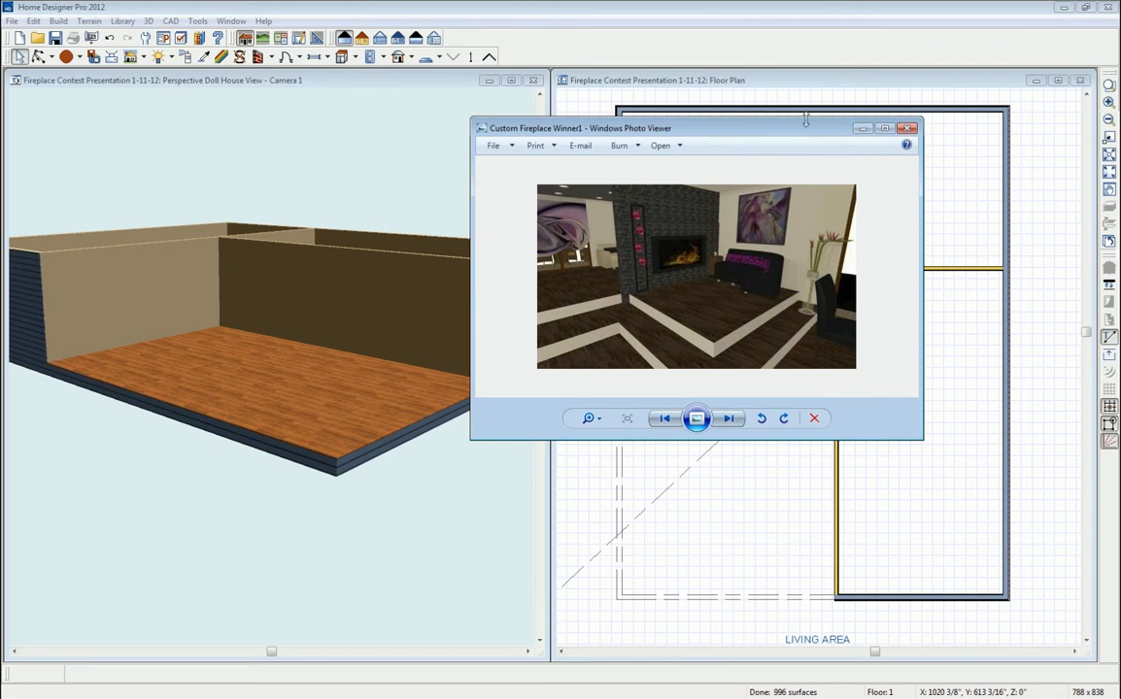
click(906, 128)
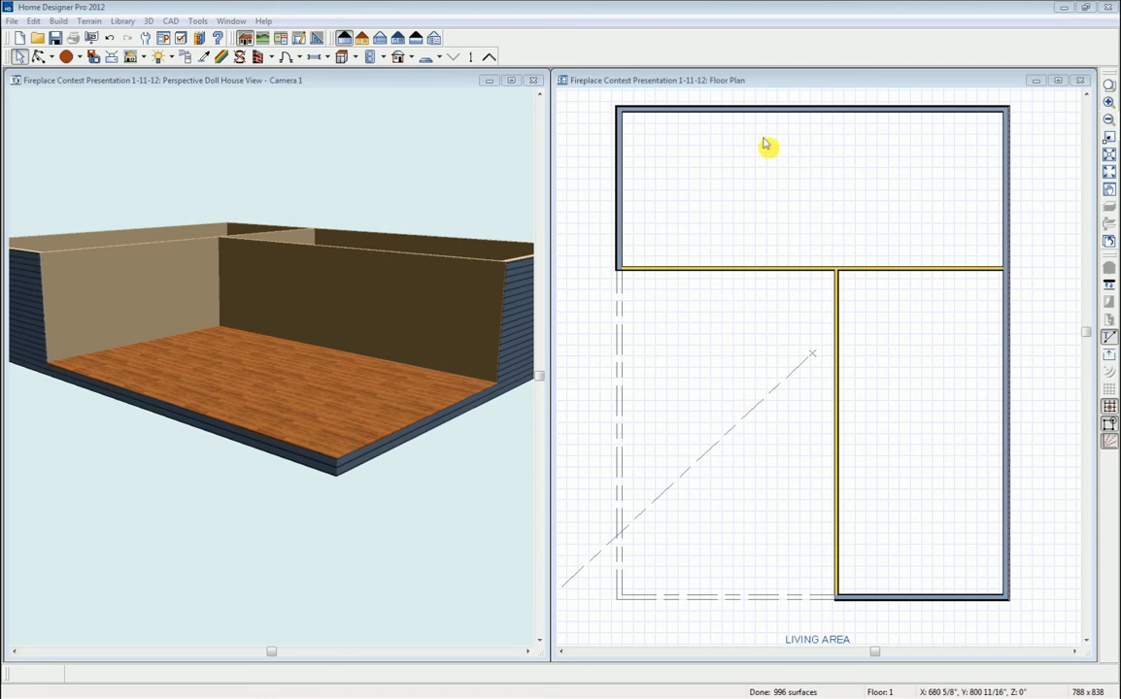
click(803, 85)
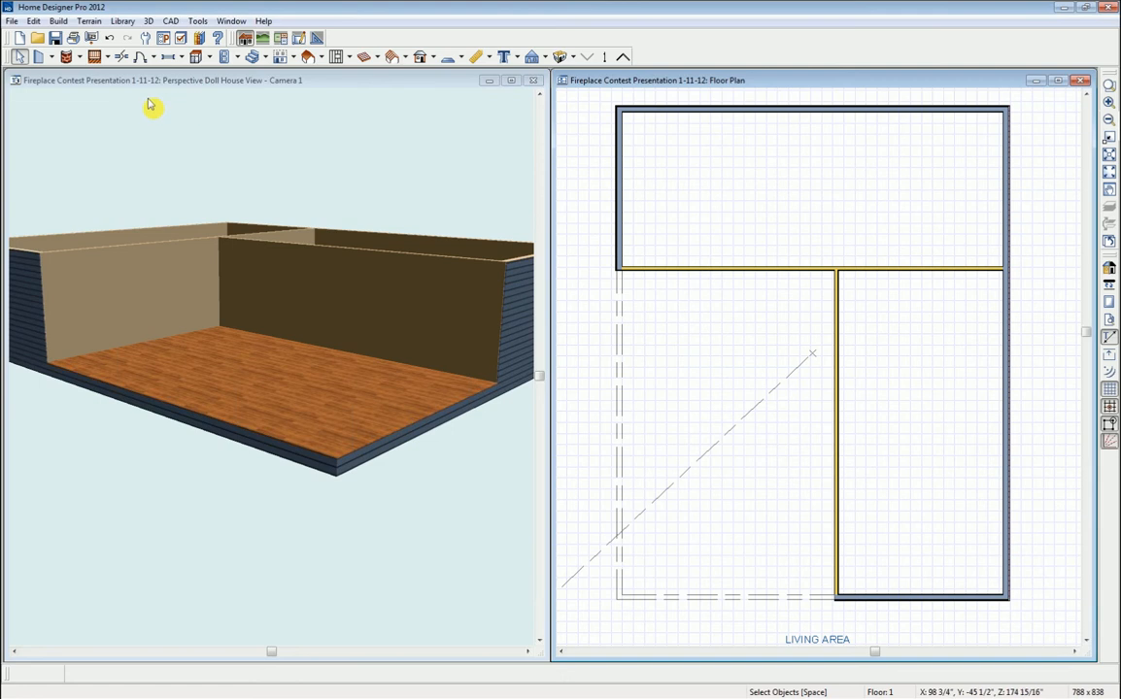
- Draw a 6'-10" wide box of interior walls off the central wall and select its top wall
click(39, 56)
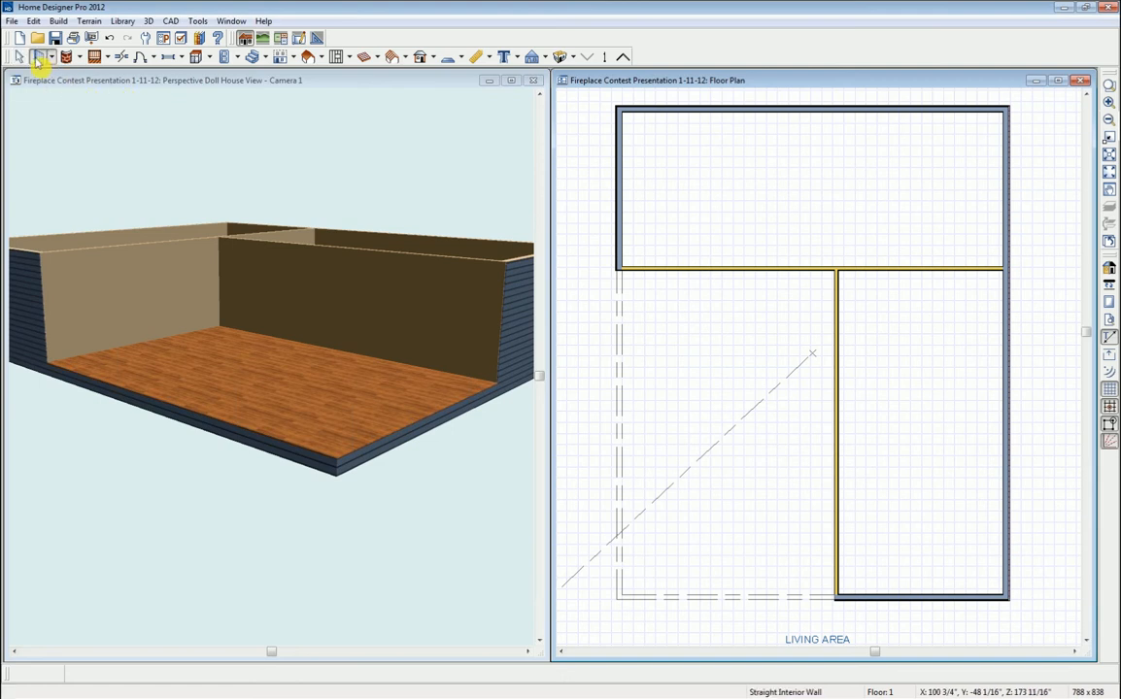
drag(837, 420, 831, 420)
click(831, 419)
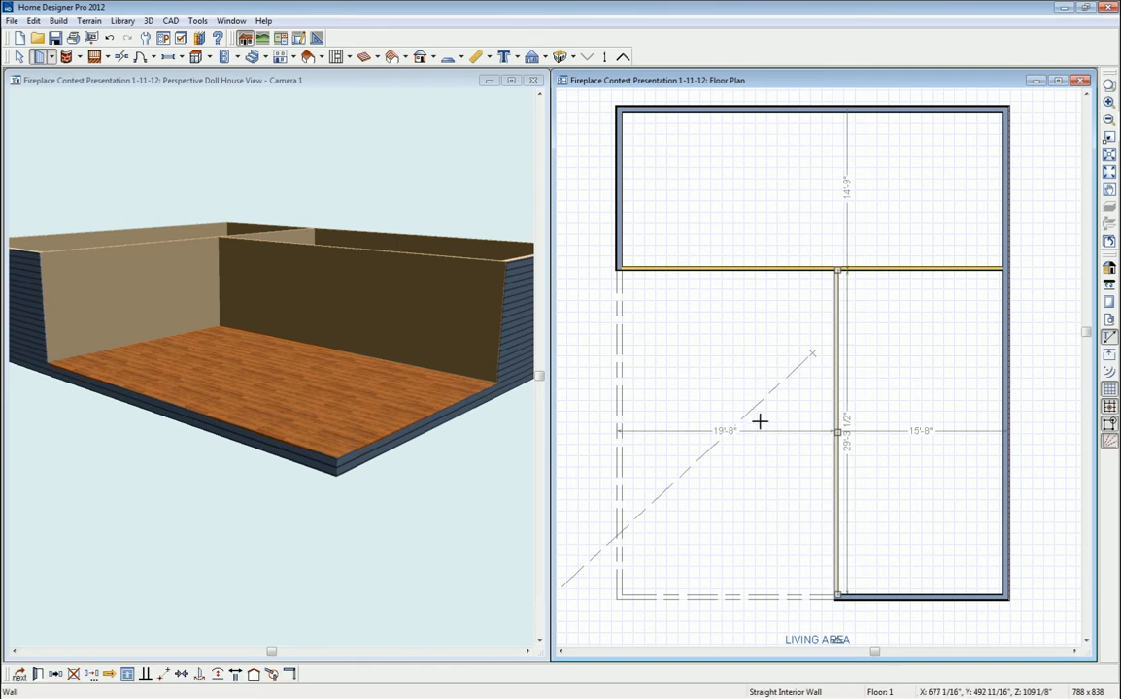
click(760, 421)
drag(759, 425, 835, 423)
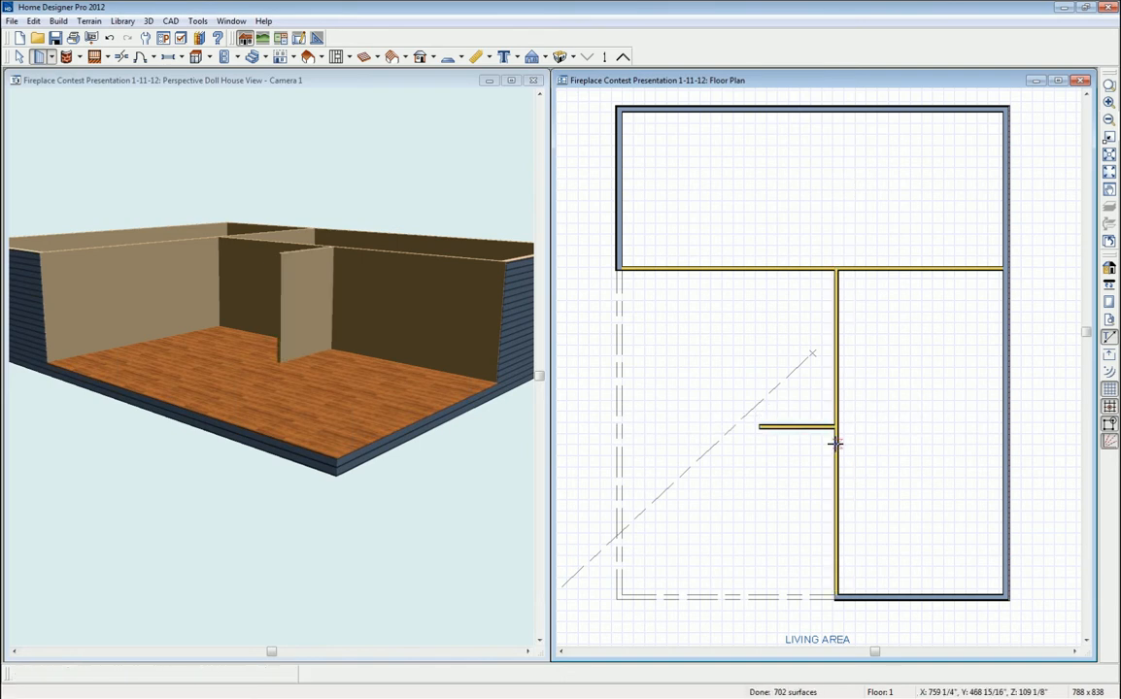
mouse_move(835, 471)
mouse_down()
mouse_move(759, 471)
mouse_move(760, 430)
mouse_up()
key(space)
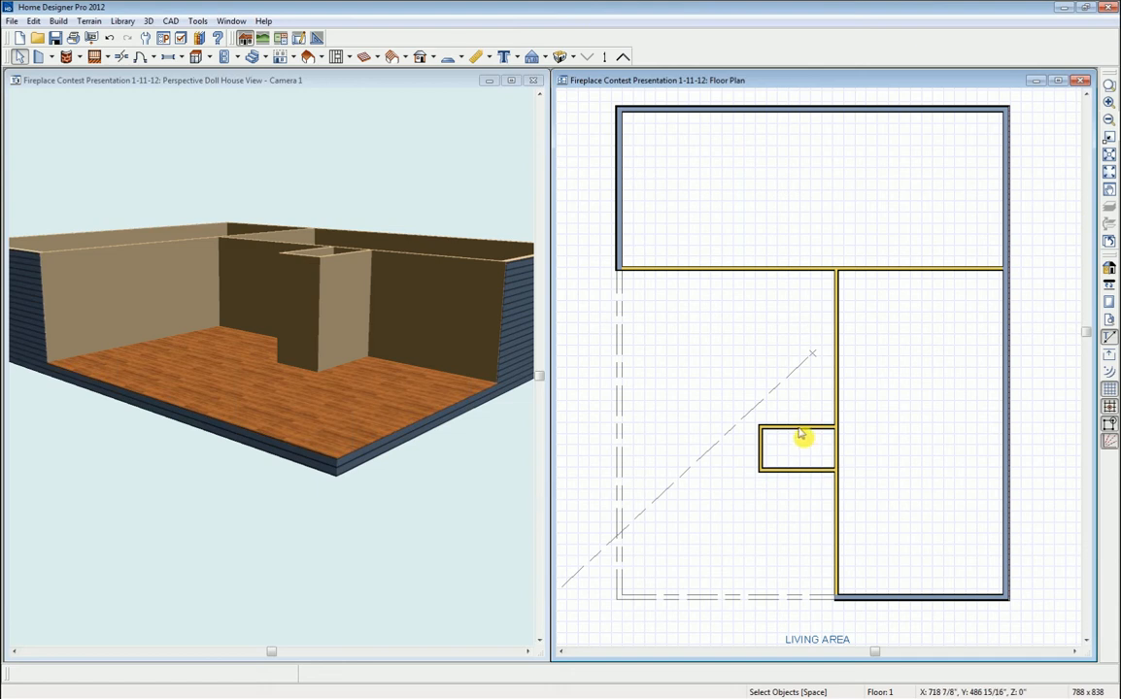
click(804, 429)
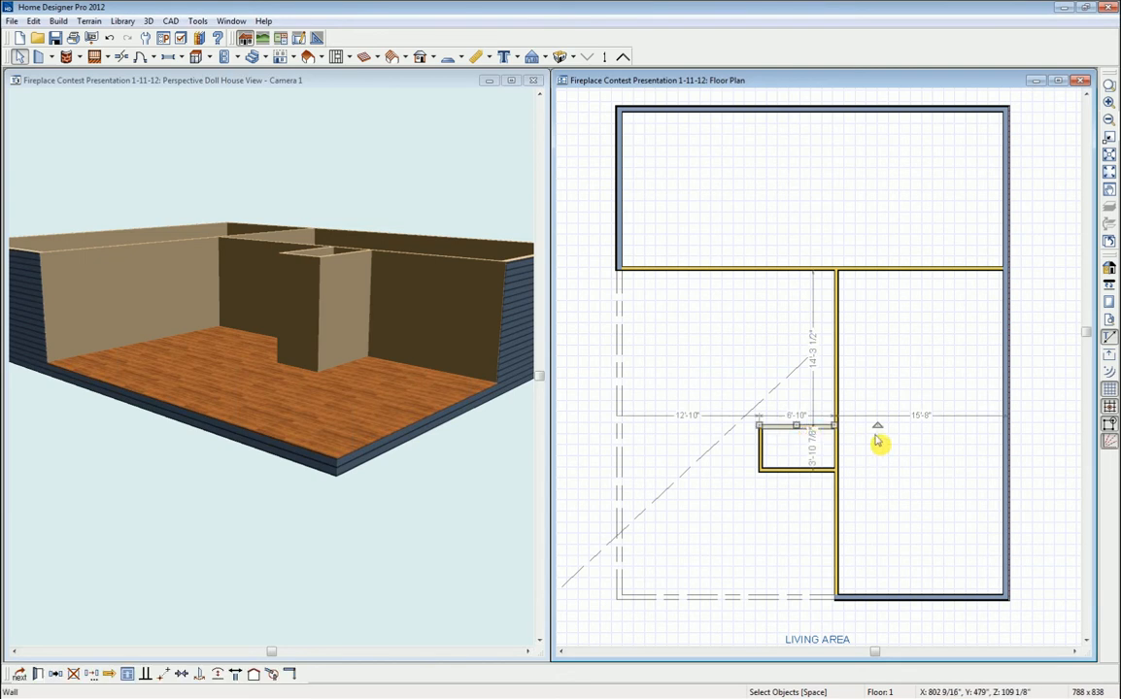
scroll(812, 437, up, 1)
scroll(816, 435, up, 1)
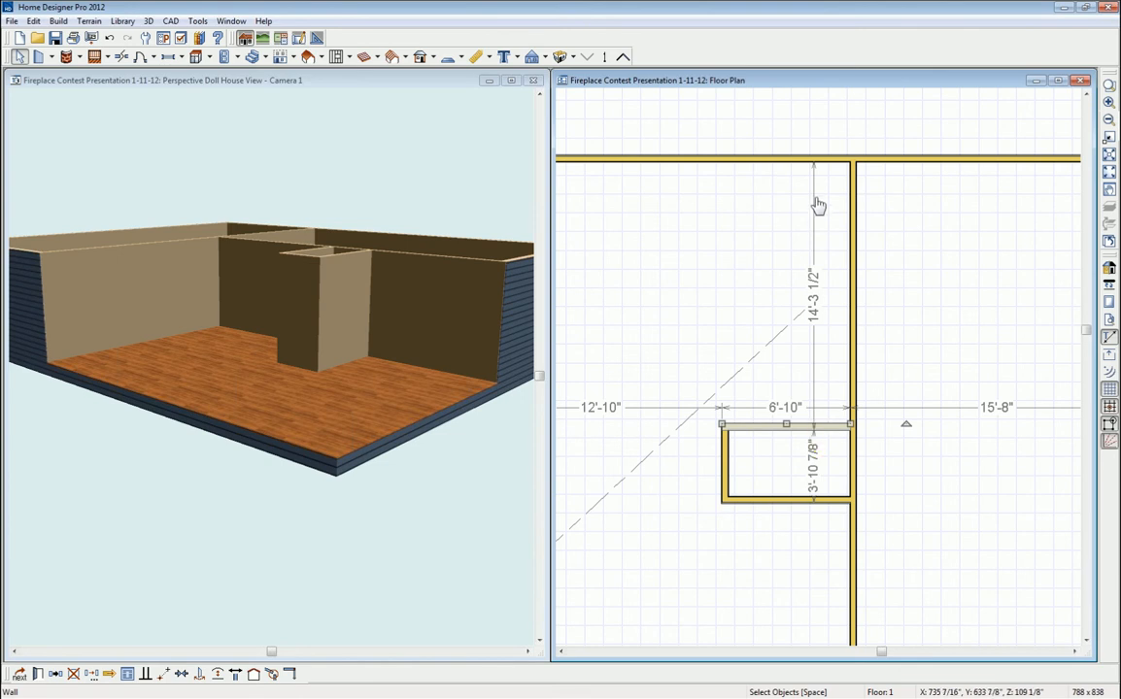
- Add an interior dimension from the top wall through the box, reading 13'-11" and 3'-6 3/8"
click(814, 427)
click(681, 314)
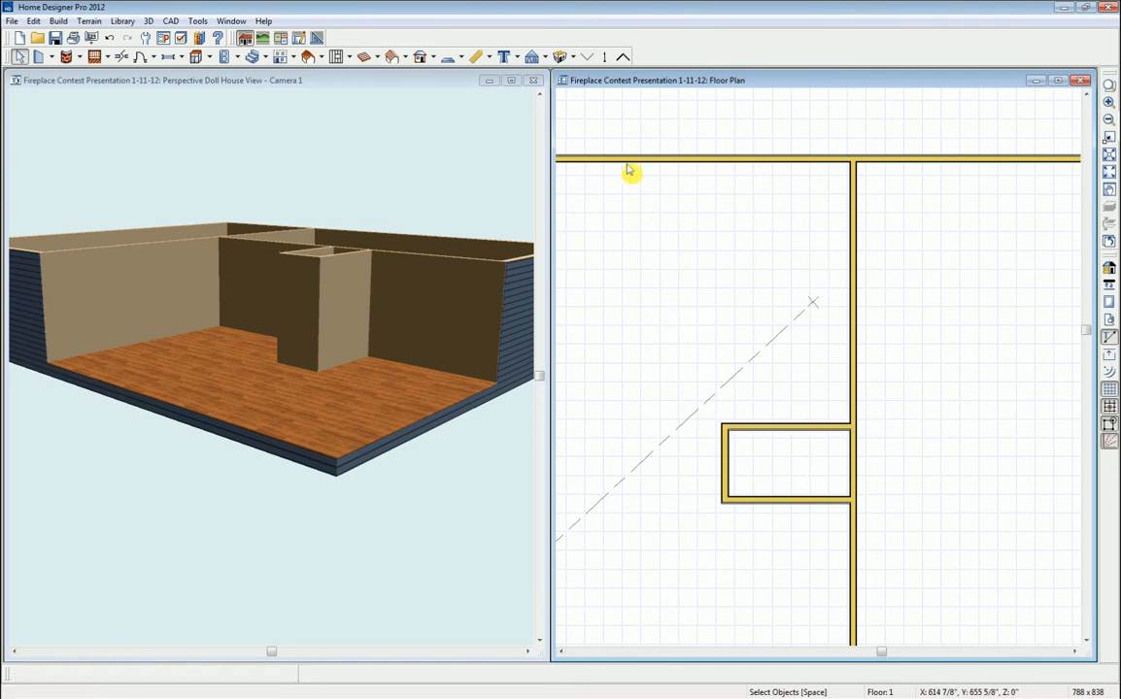
click(492, 60)
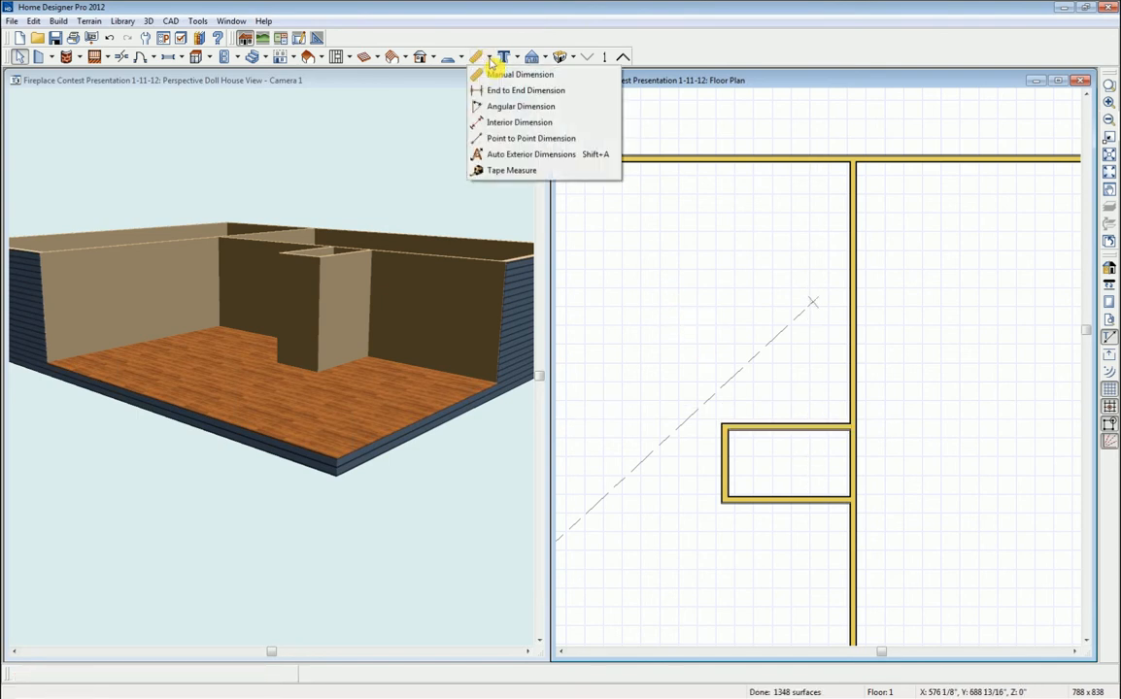
click(519, 125)
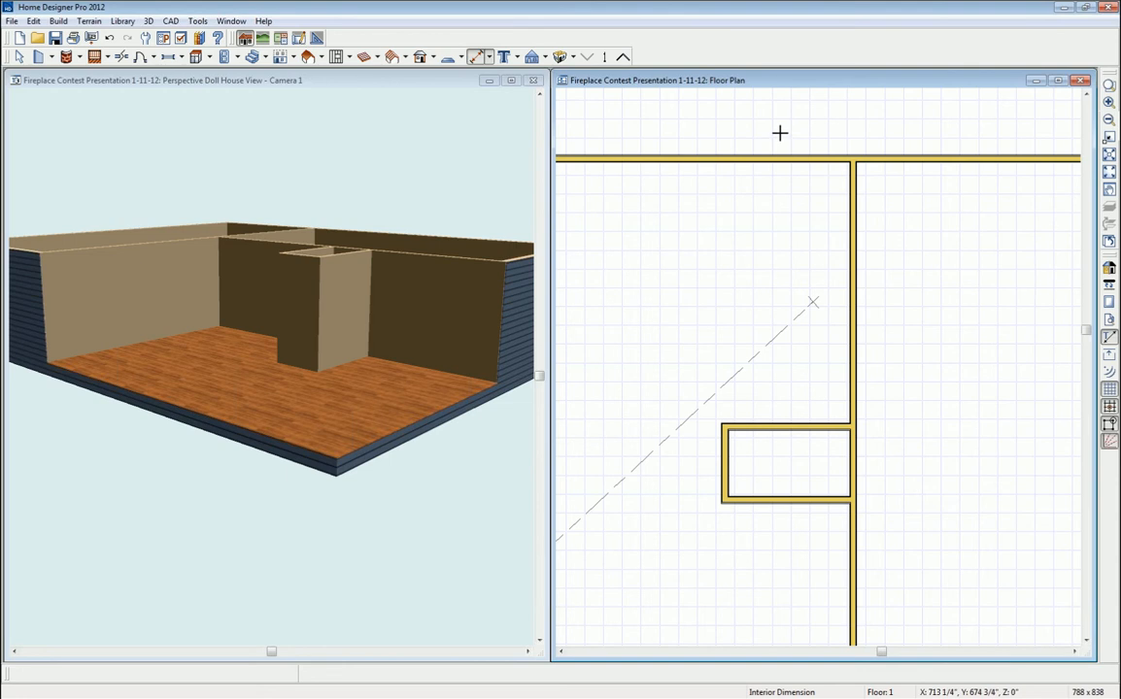
drag(782, 133, 808, 626)
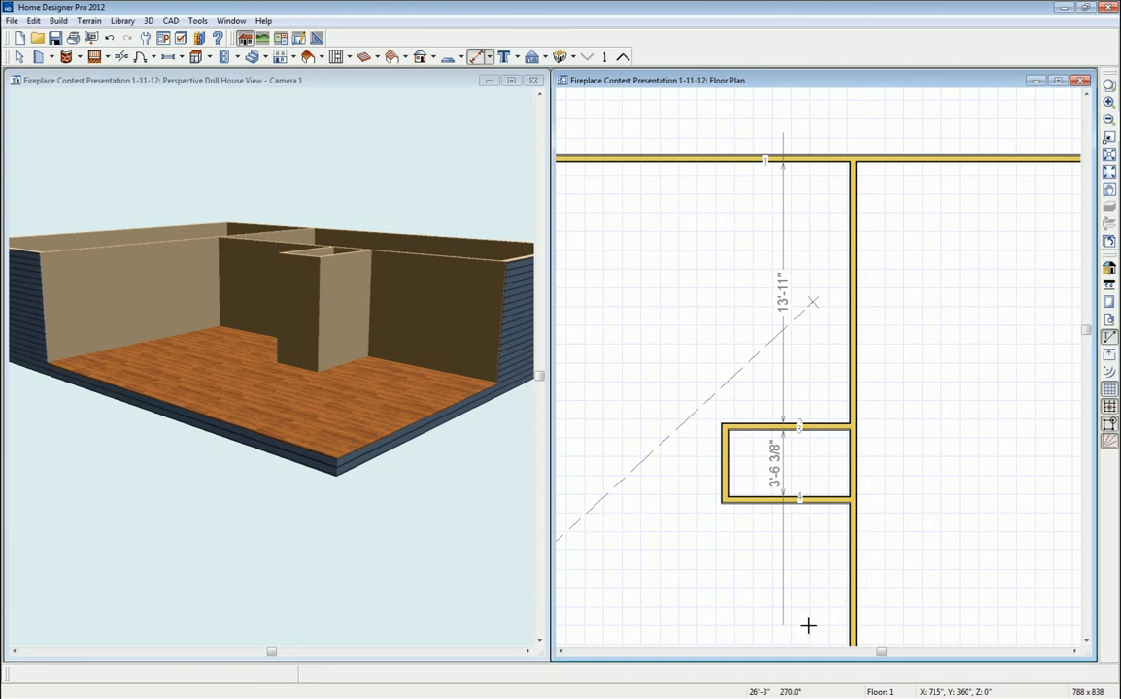
drag(808, 626, 808, 617)
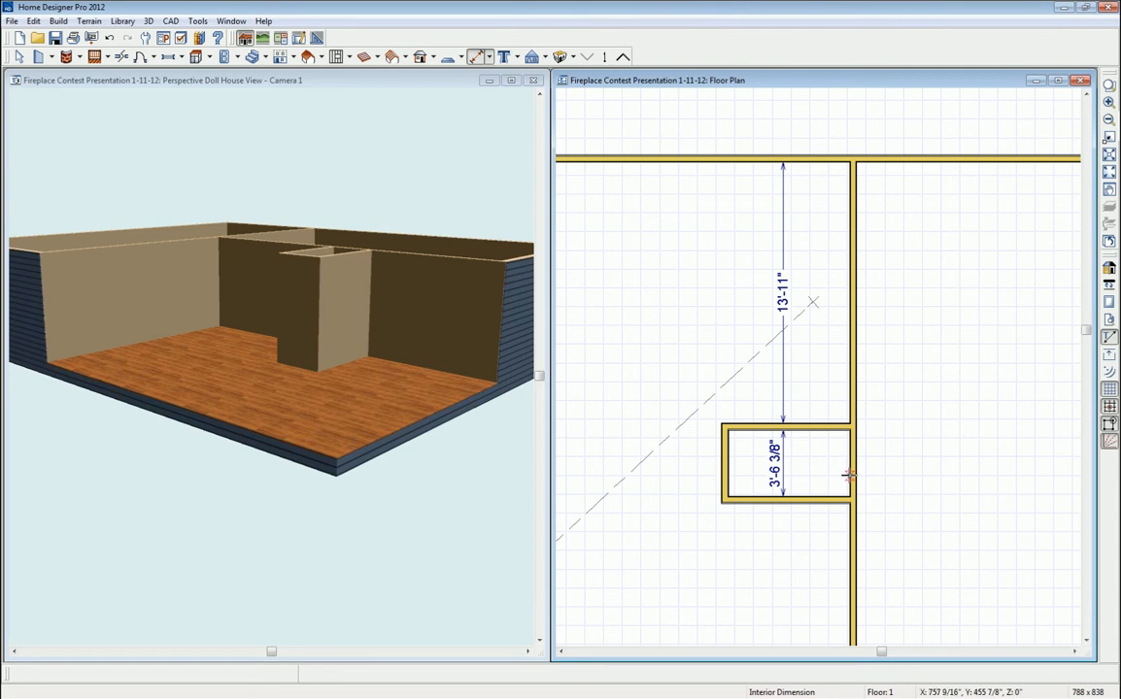
click(493, 57)
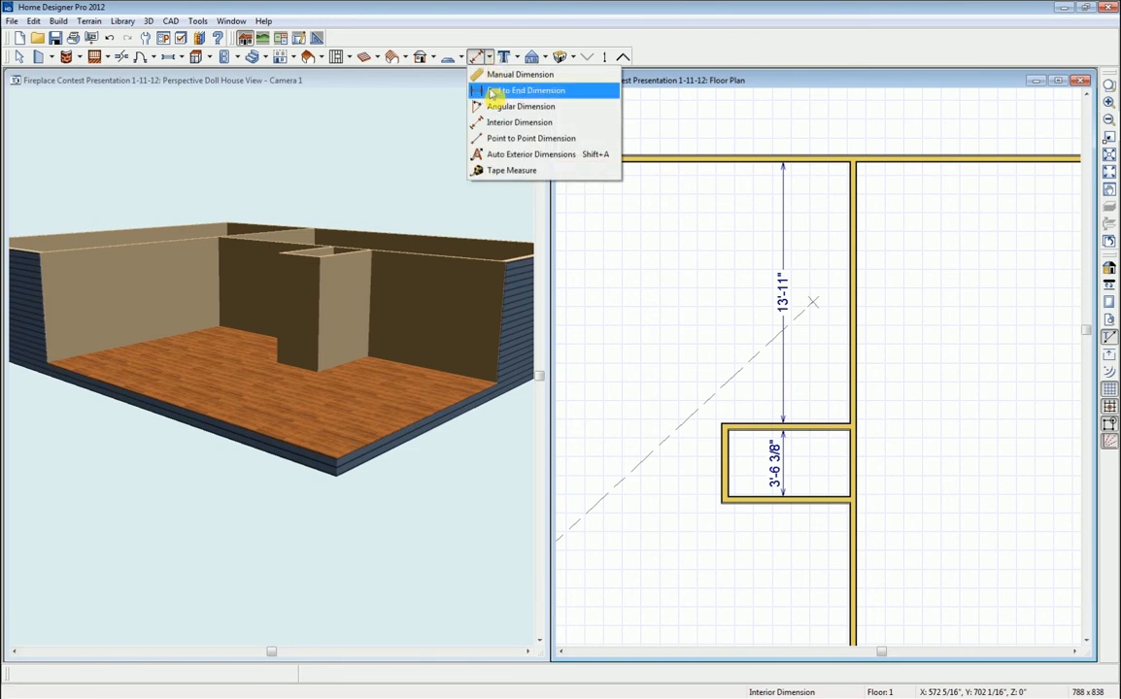
- Dimension the fireplace box and set its width to 9'
click(490, 91)
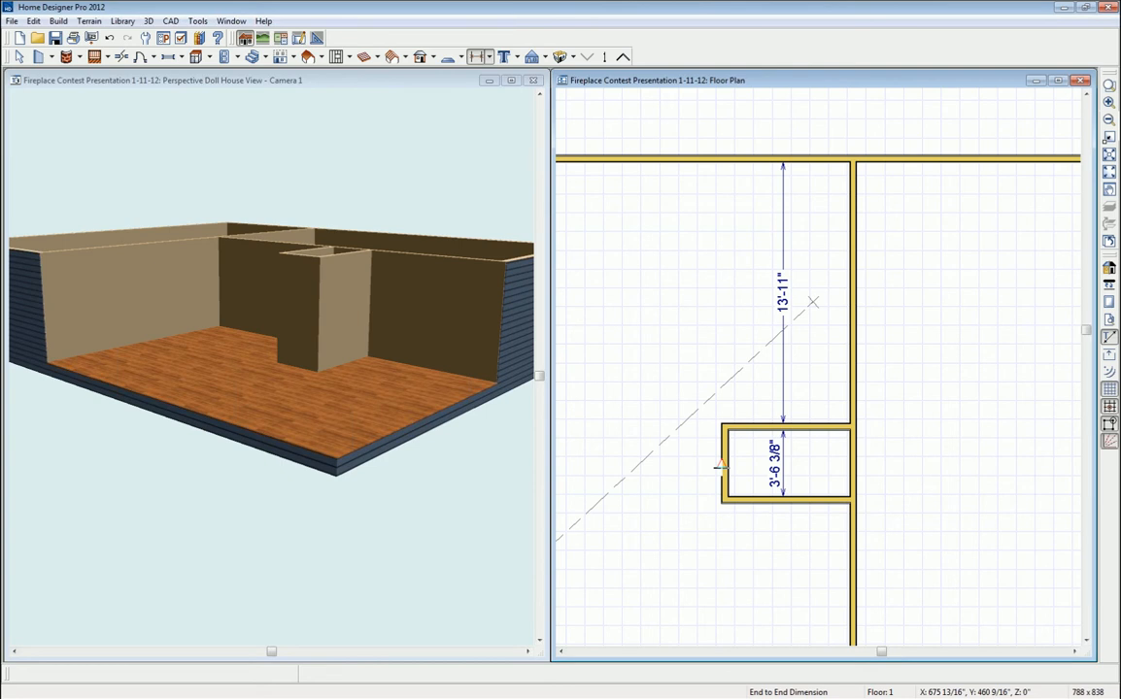
drag(718, 466, 848, 464)
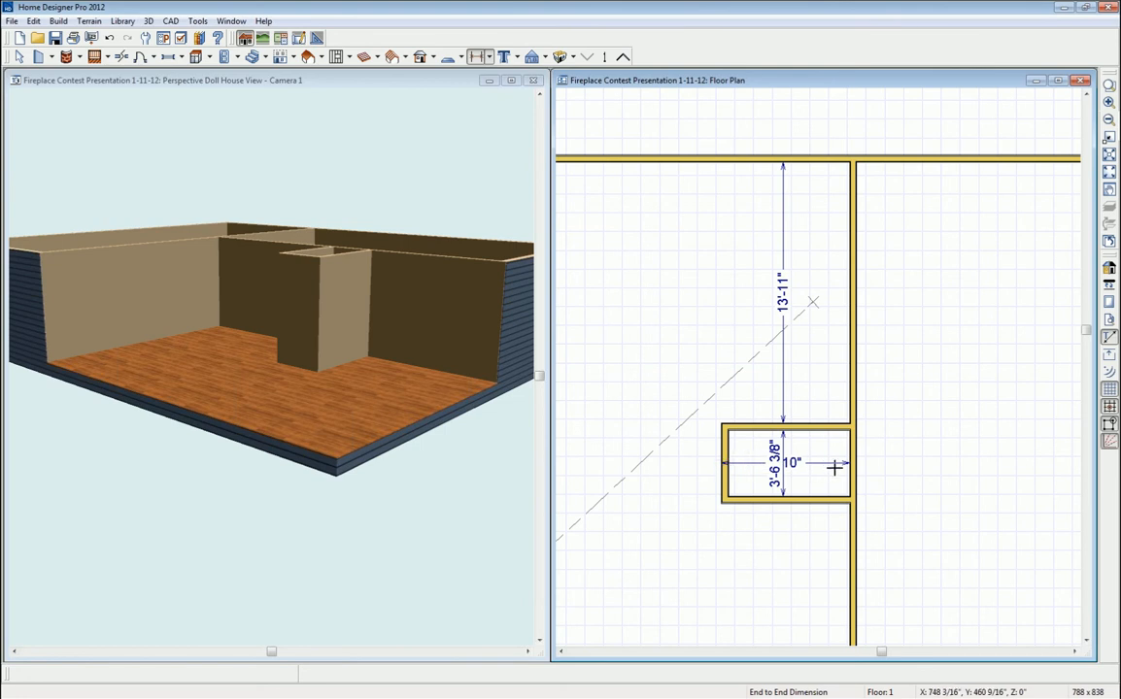
key(space)
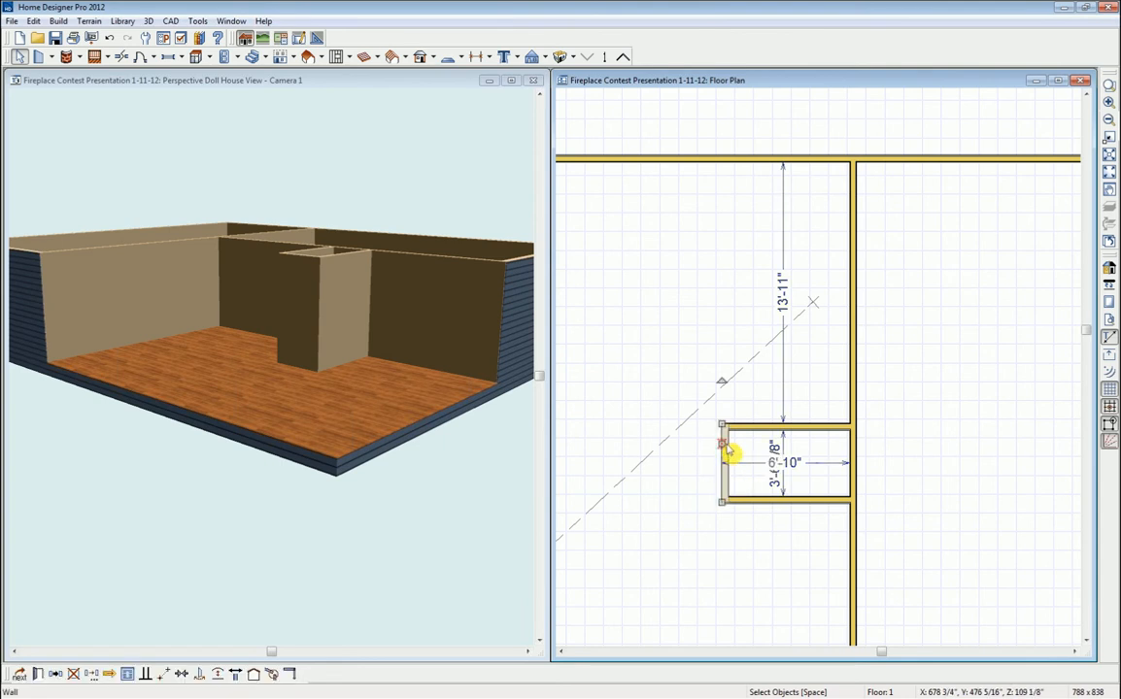
click(730, 452)
click(800, 466)
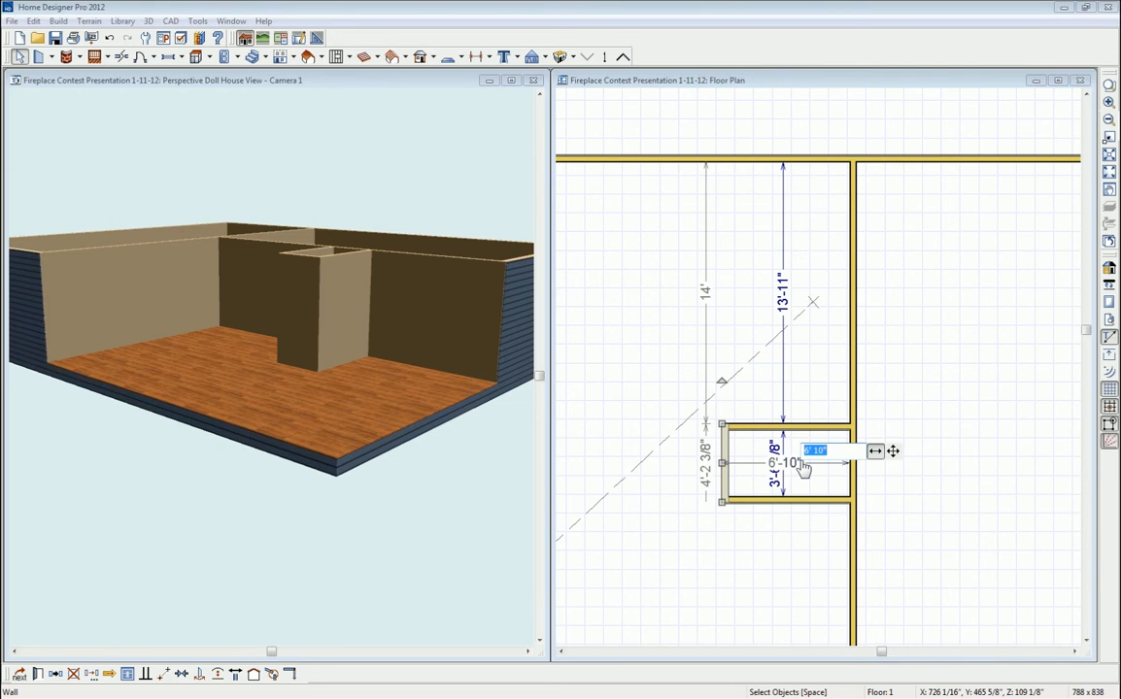
text(9)
key(Return)
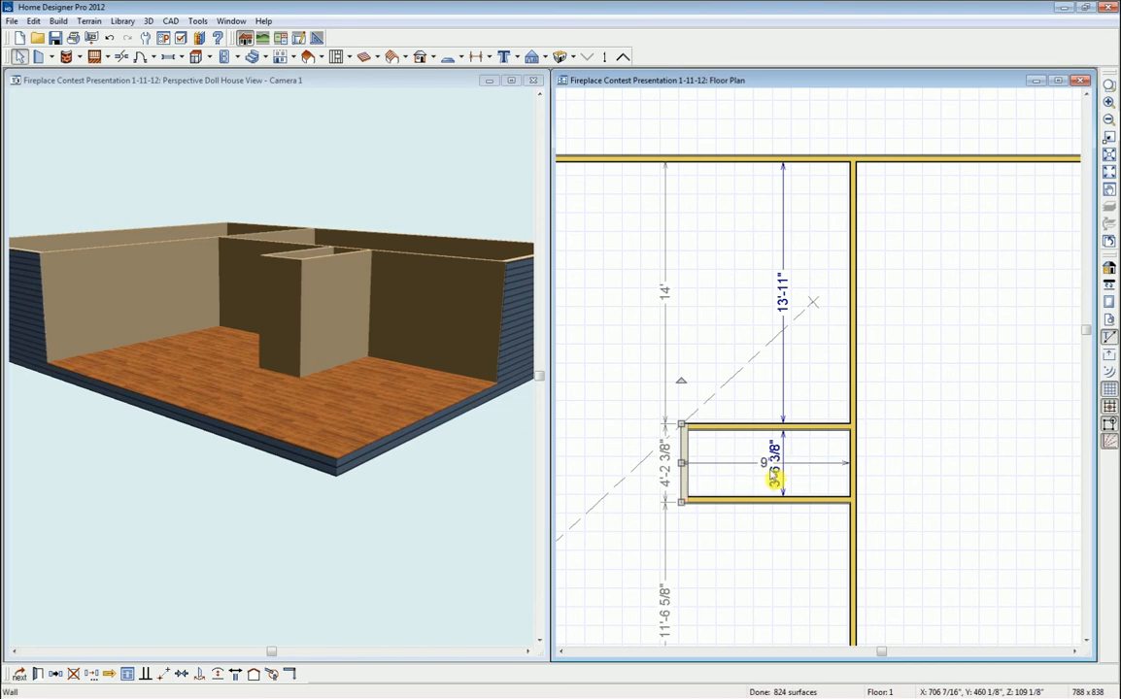
- Place the box 12'-4" below the top wall and set its depth to 2'-1"
click(799, 425)
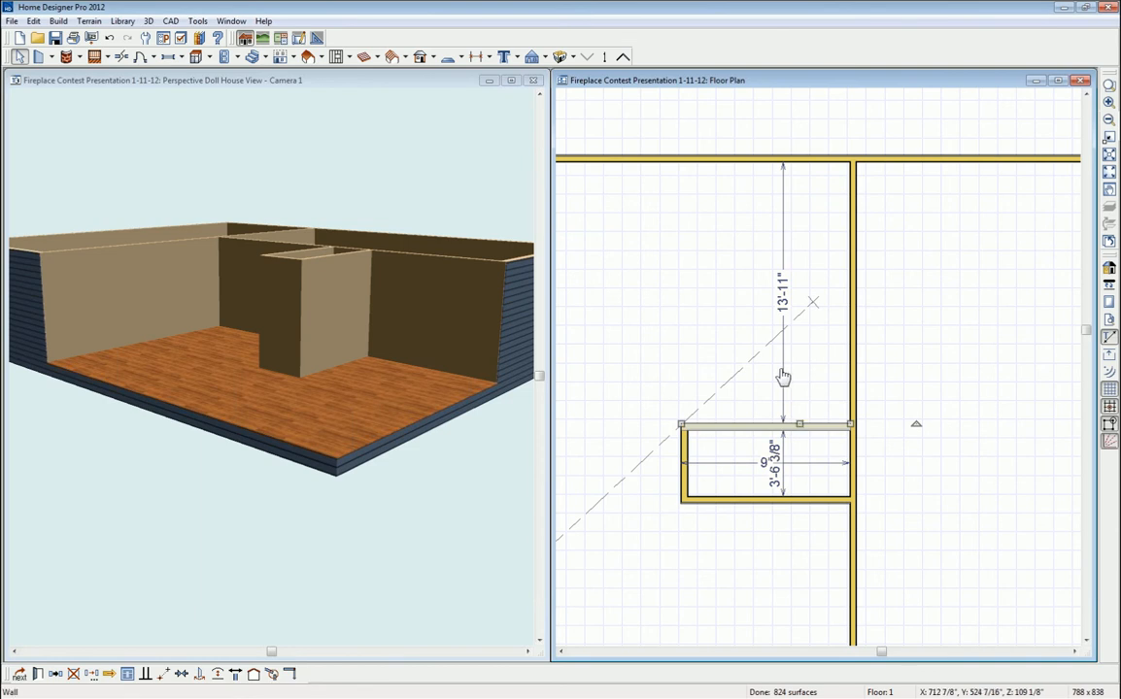
click(782, 313)
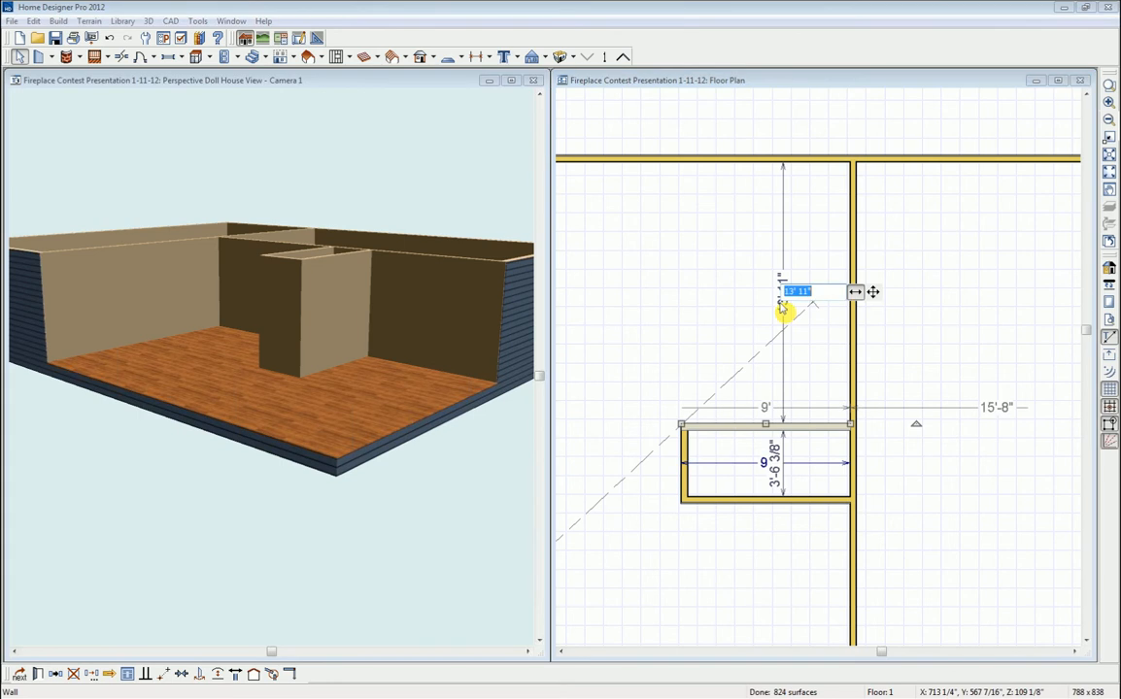
text(12)
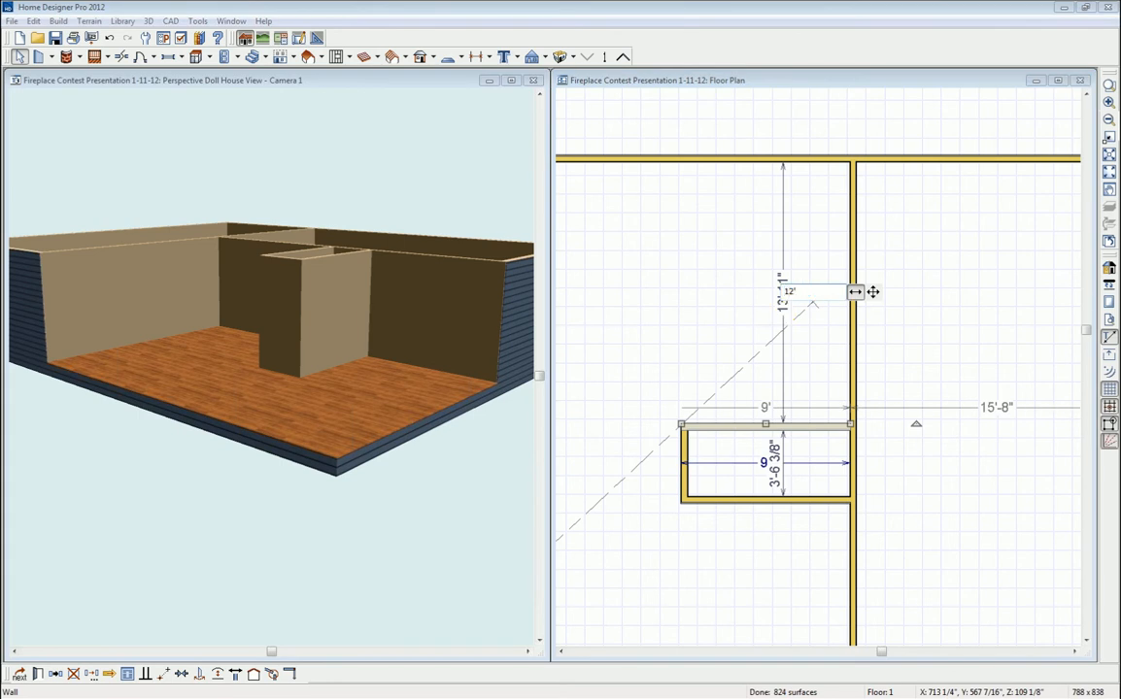
text('-4)
key(Return)
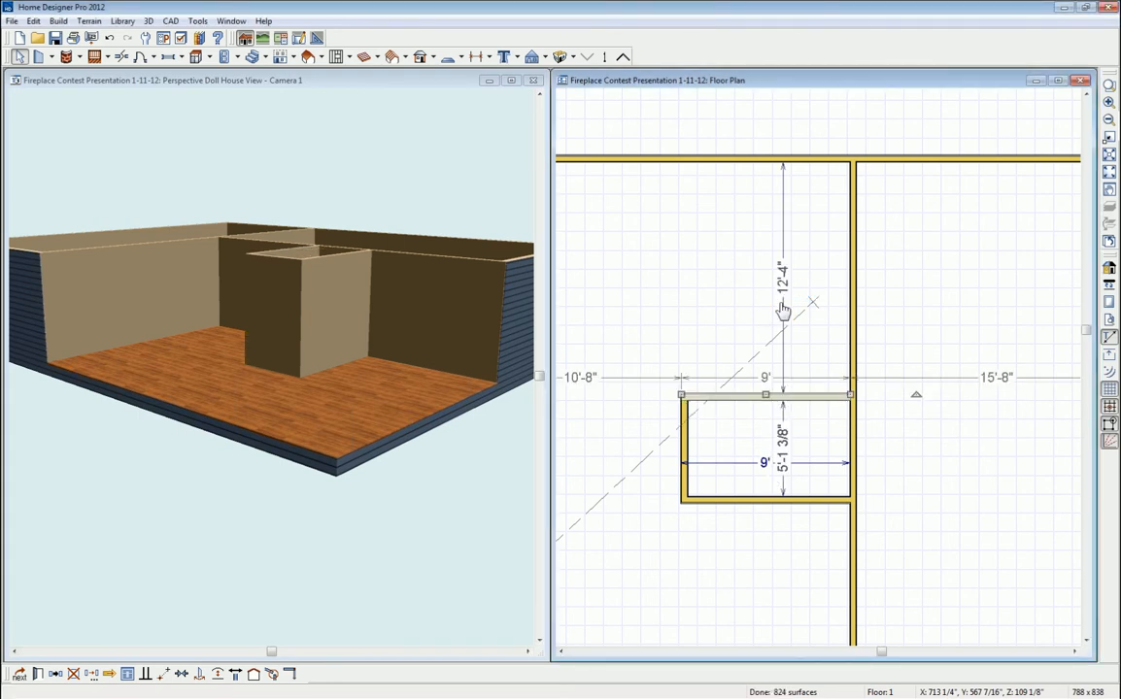
click(801, 501)
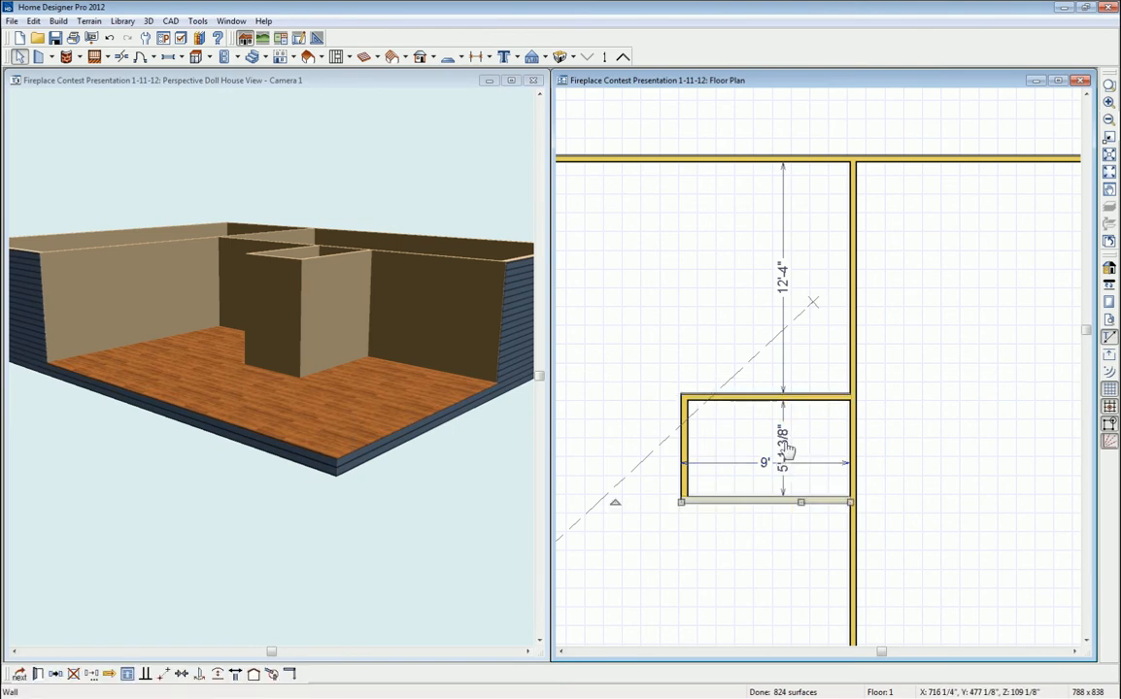
click(785, 439)
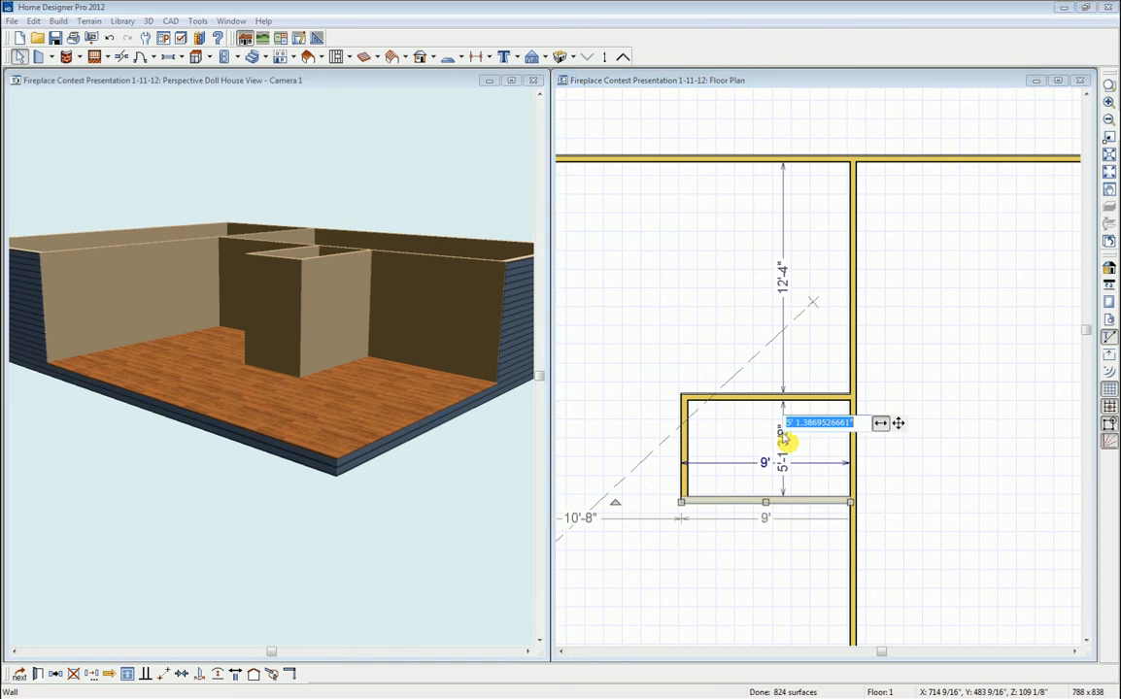
text(2)
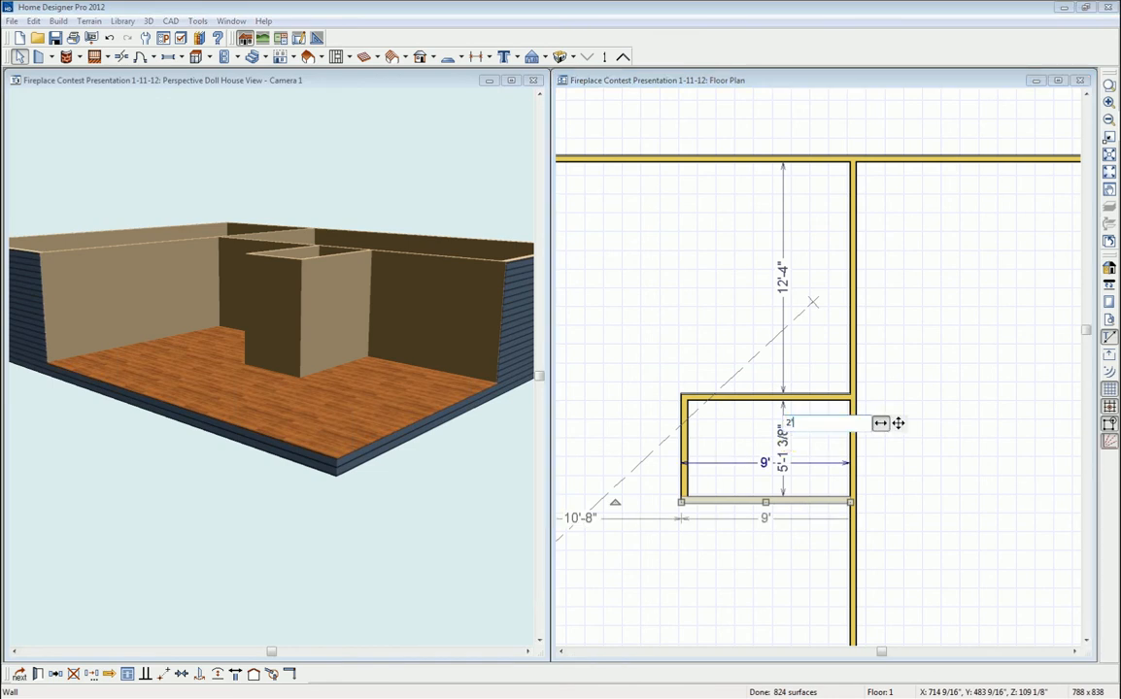
text('-1)
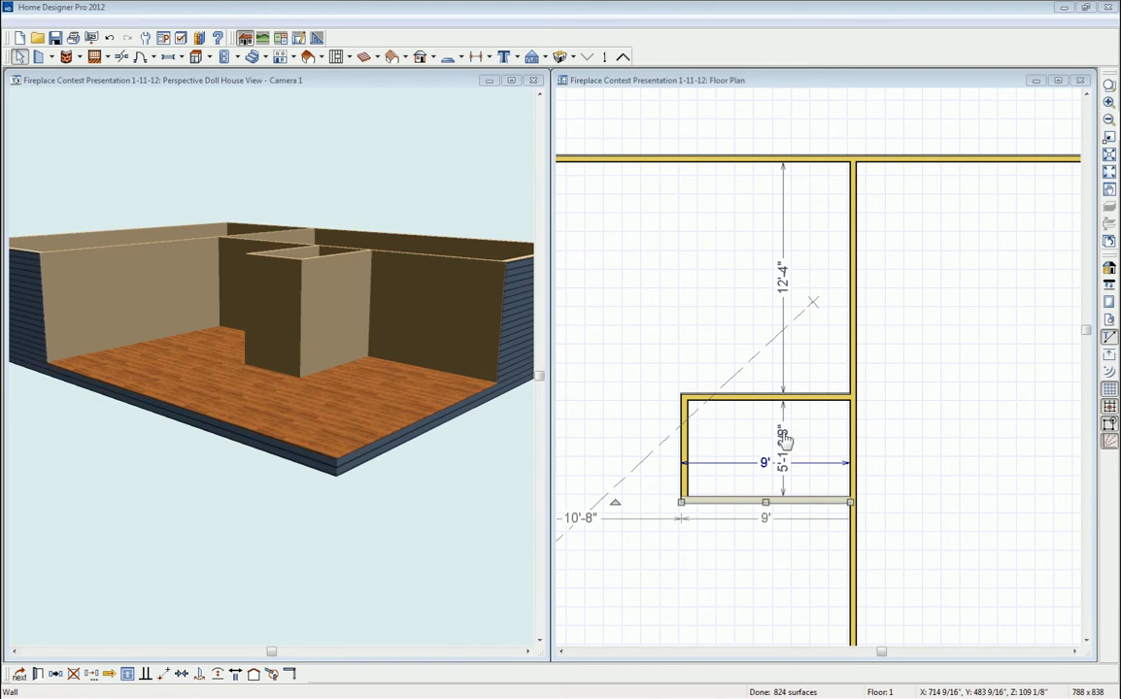
key(Return)
click(790, 442)
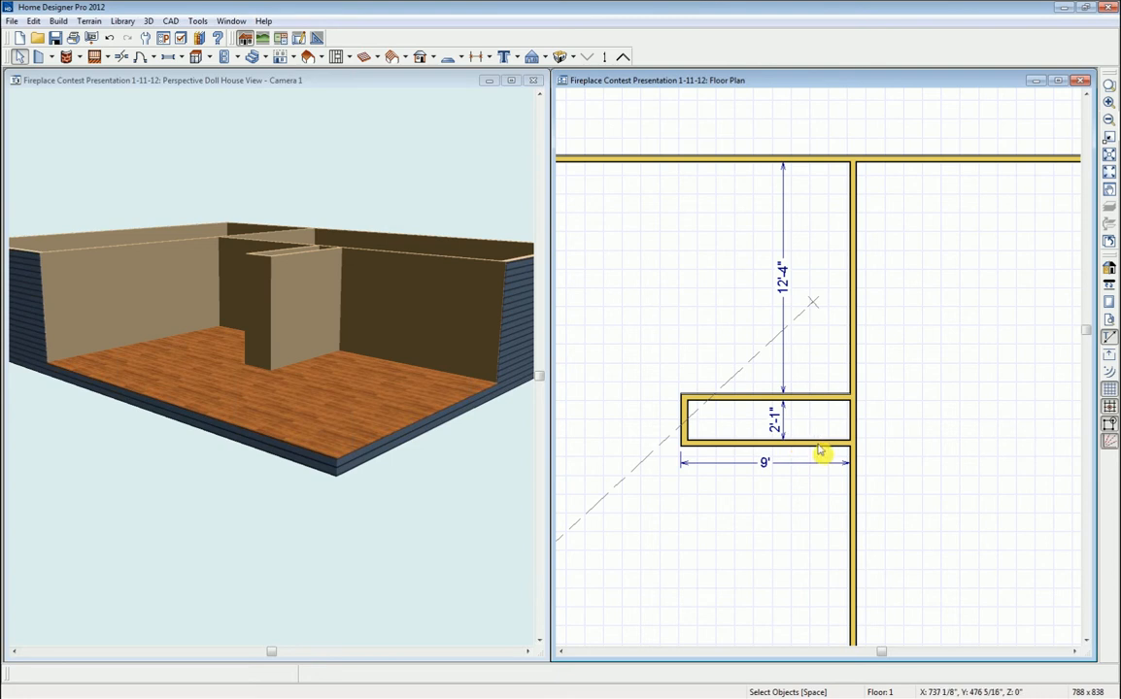
- Delete the 9' and vertical 12'-4"/2'-1" dimension lines, then zoom the plan out
click(786, 421)
drag(786, 421, 660, 403)
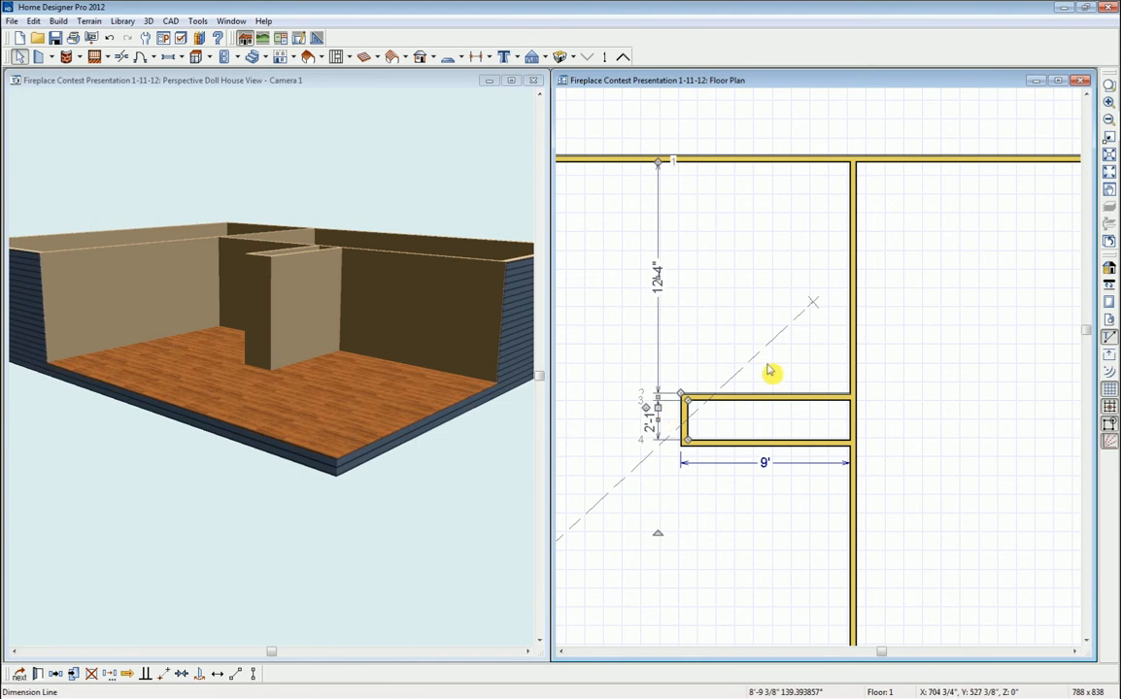
click(782, 465)
drag(781, 465, 777, 362)
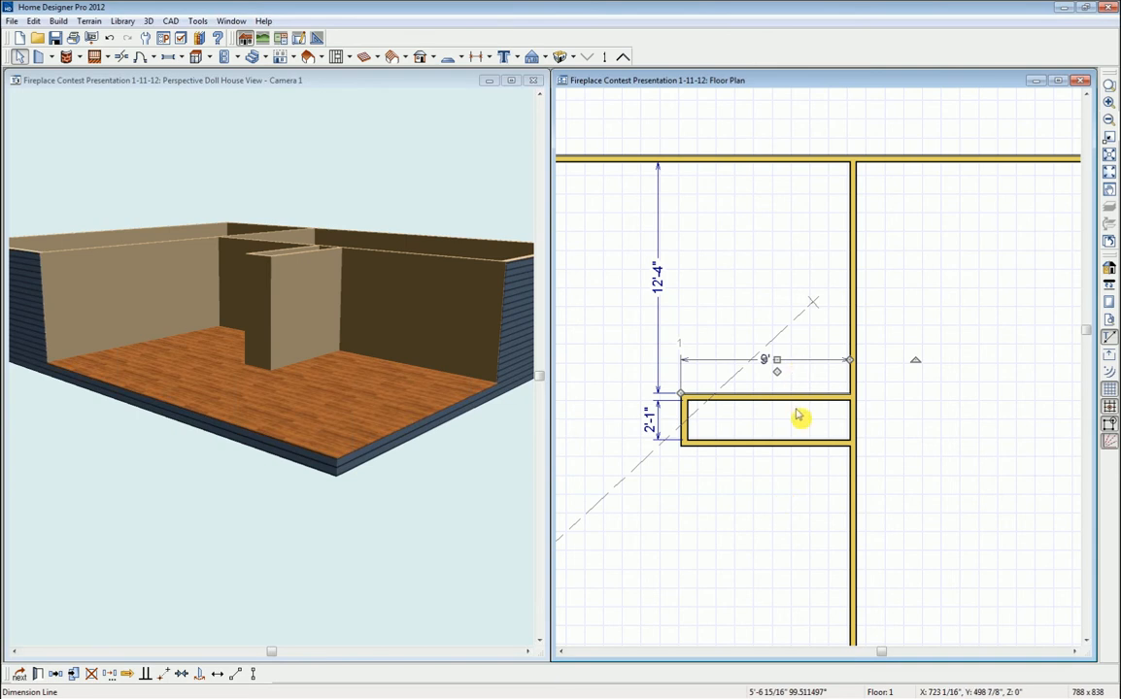
key(Delete)
click(659, 339)
key(Delete)
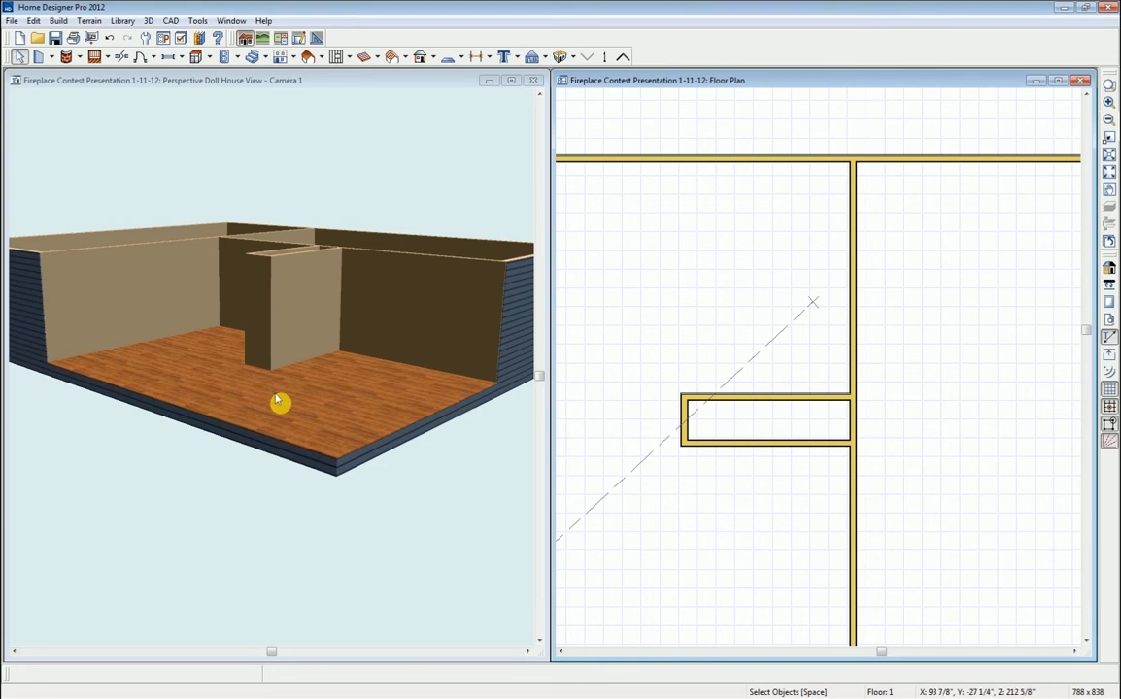
scroll(774, 352, down, 1)
scroll(774, 352, down, 2)
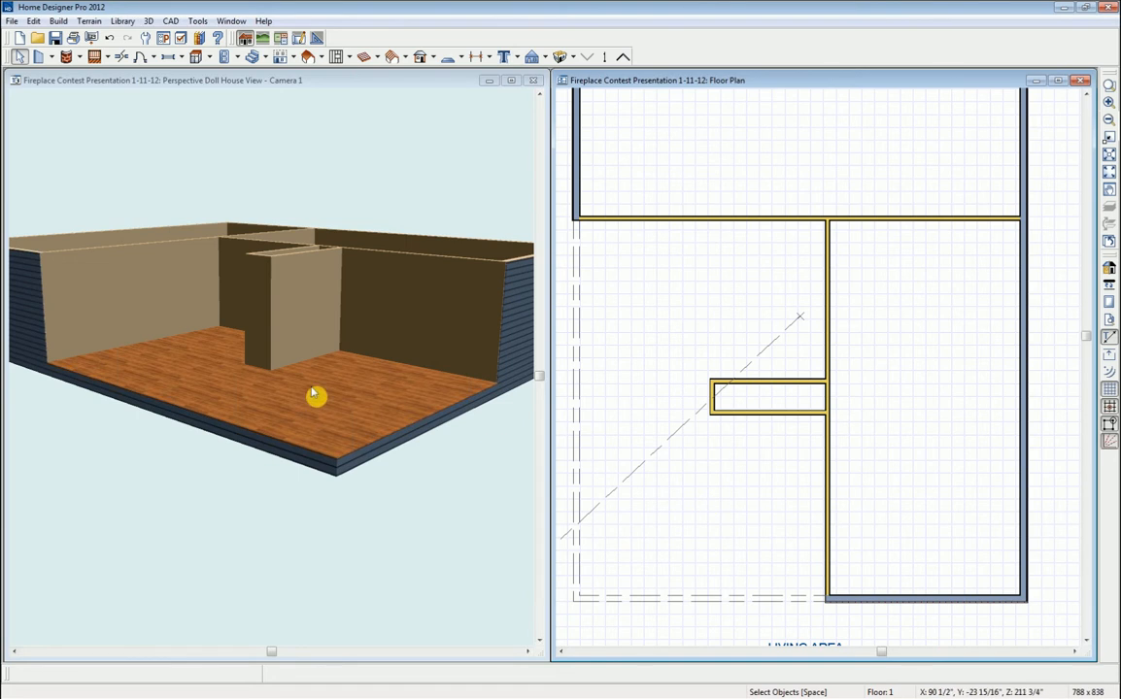
- Draw inner and outer invisible-wall step outlines around the fireplace box, checking the reference picture
click(51, 57)
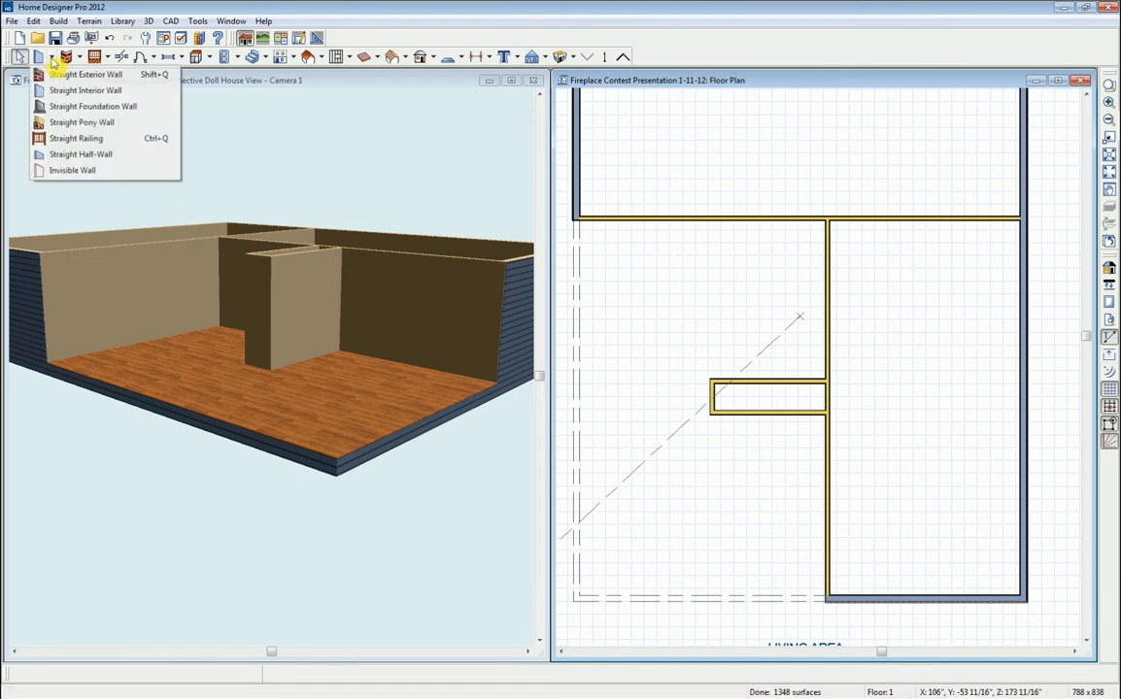
click(60, 173)
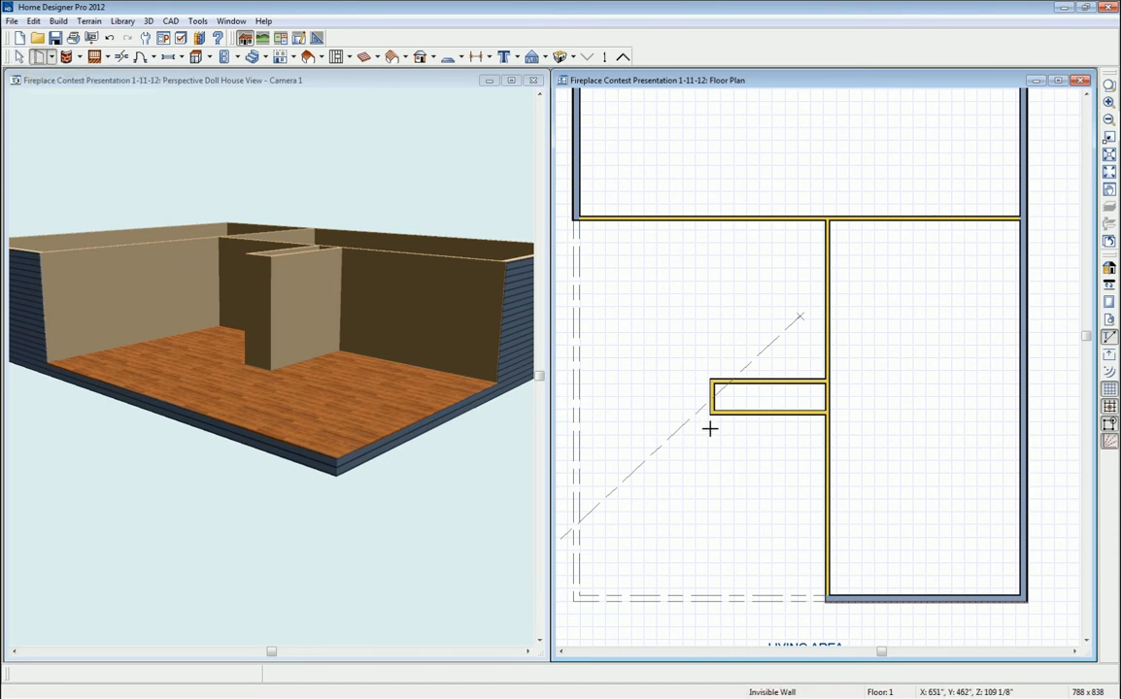
drag(711, 413, 580, 413)
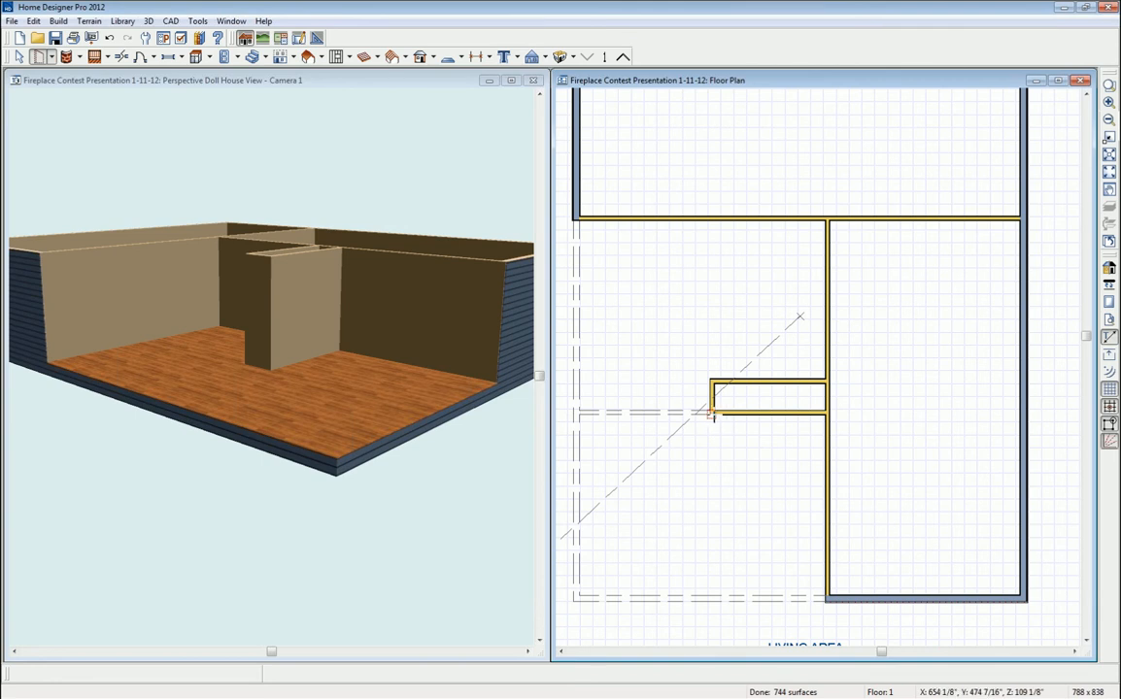
drag(710, 416, 826, 514)
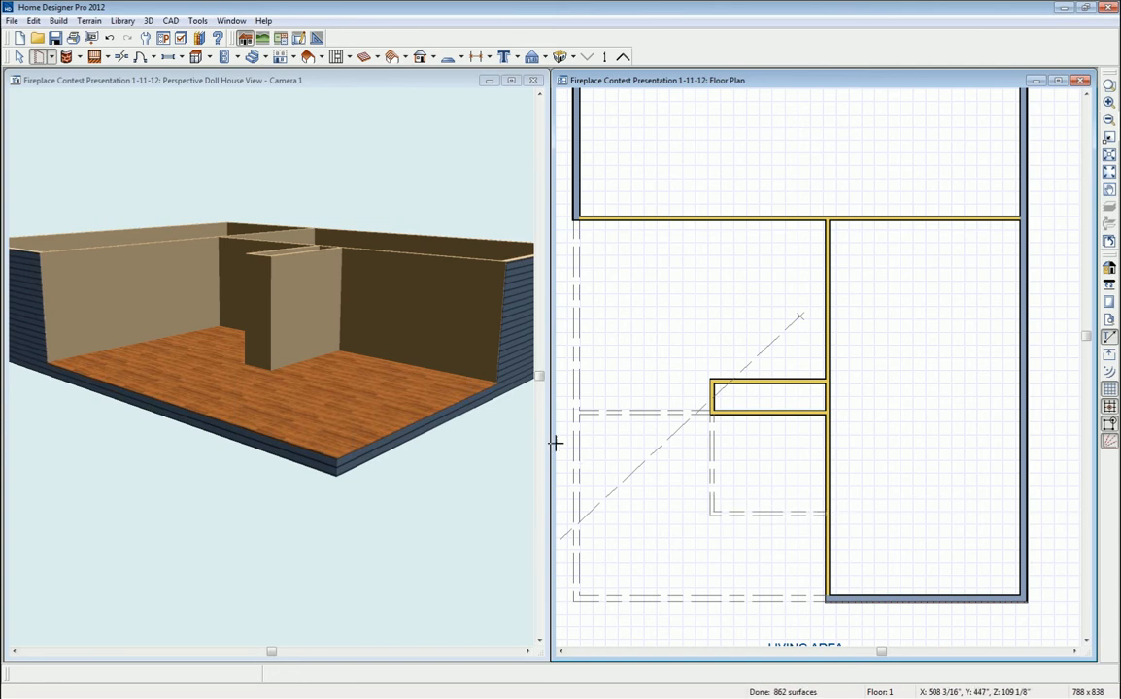
drag(578, 442, 827, 540)
key(space)
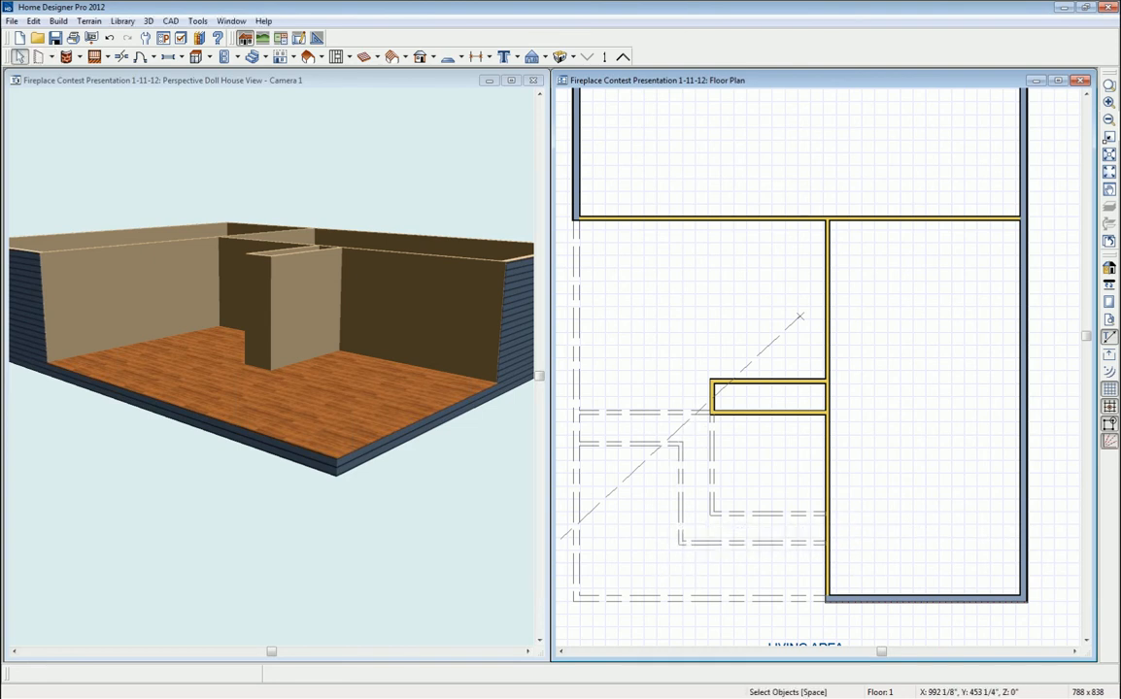
drag(1120, 179, 841, 195)
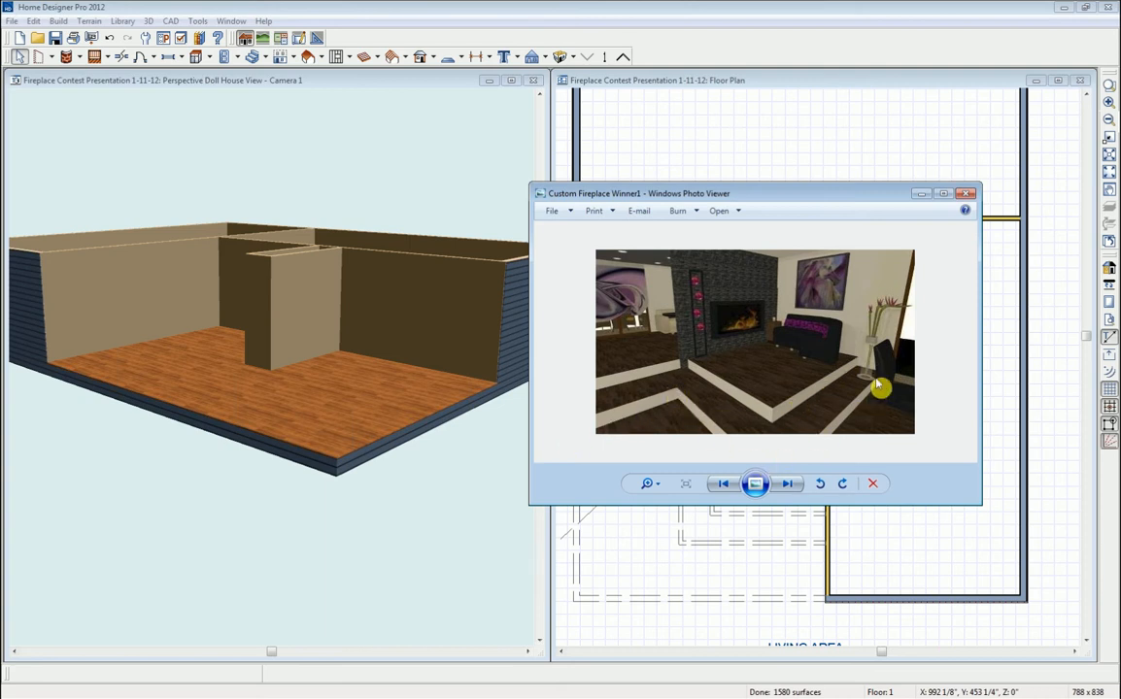
click(966, 193)
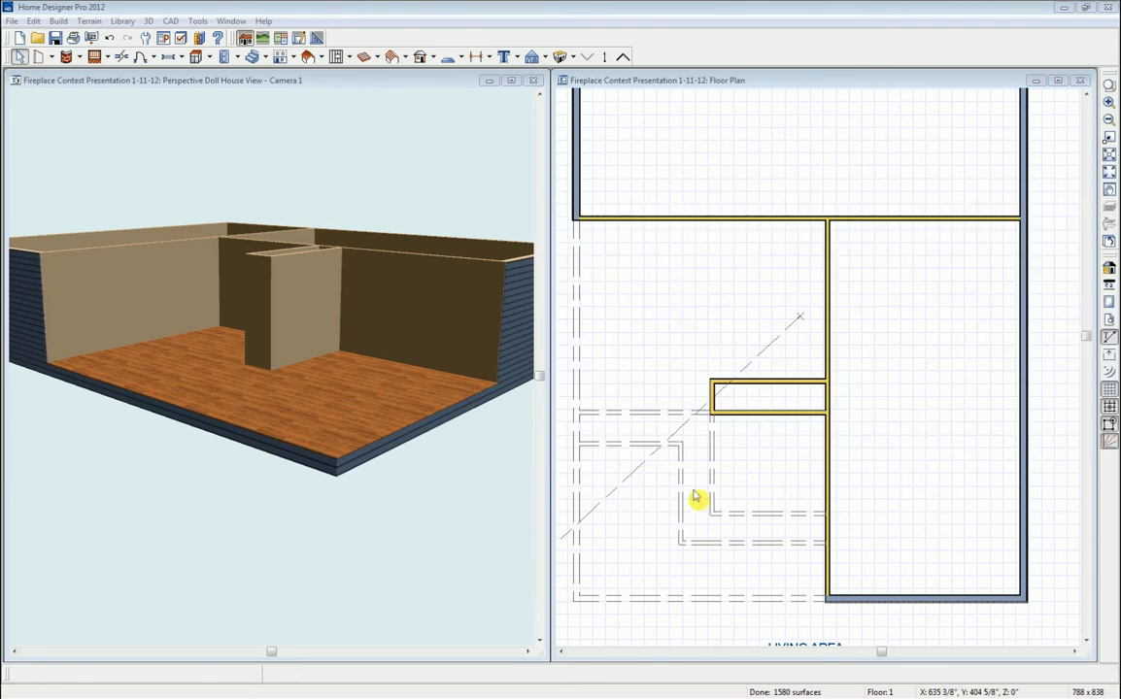
- Set the inner invisible wall to 7'-2" and the lower wall to 1'-4"
click(746, 512)
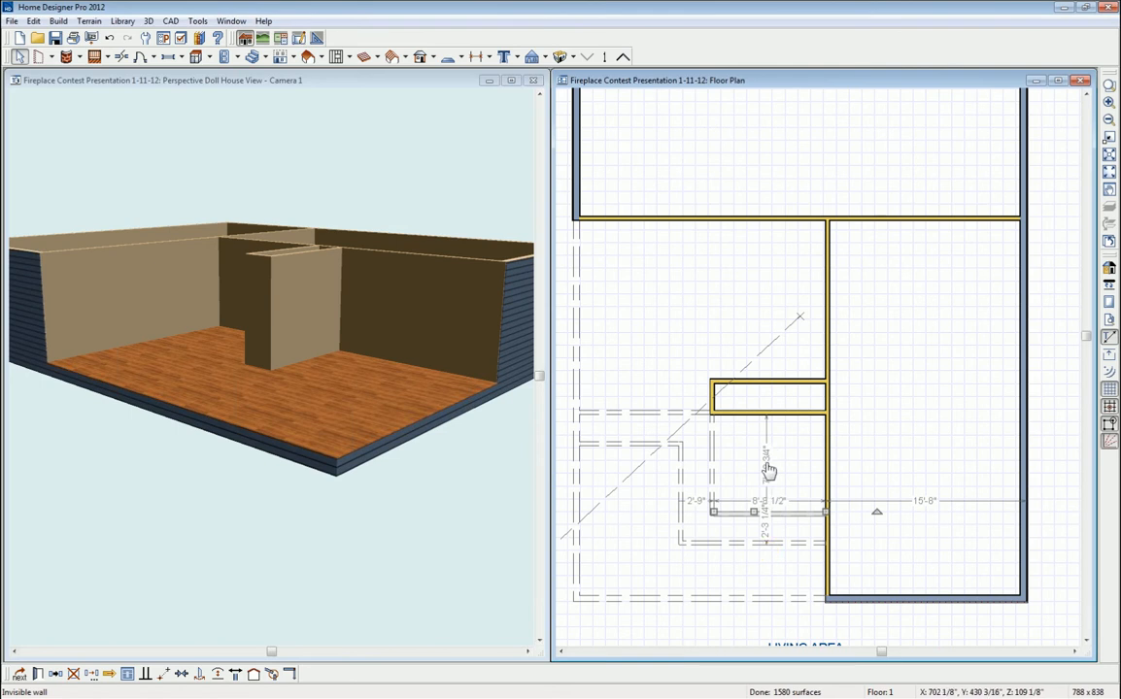
click(767, 470)
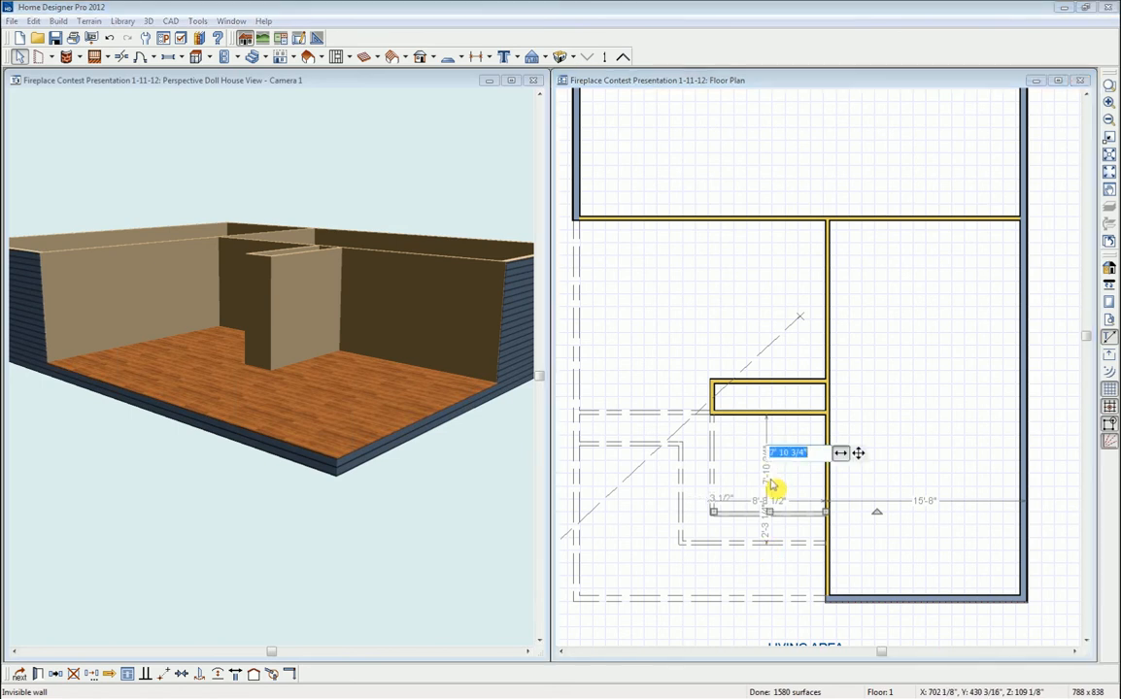
text(7)
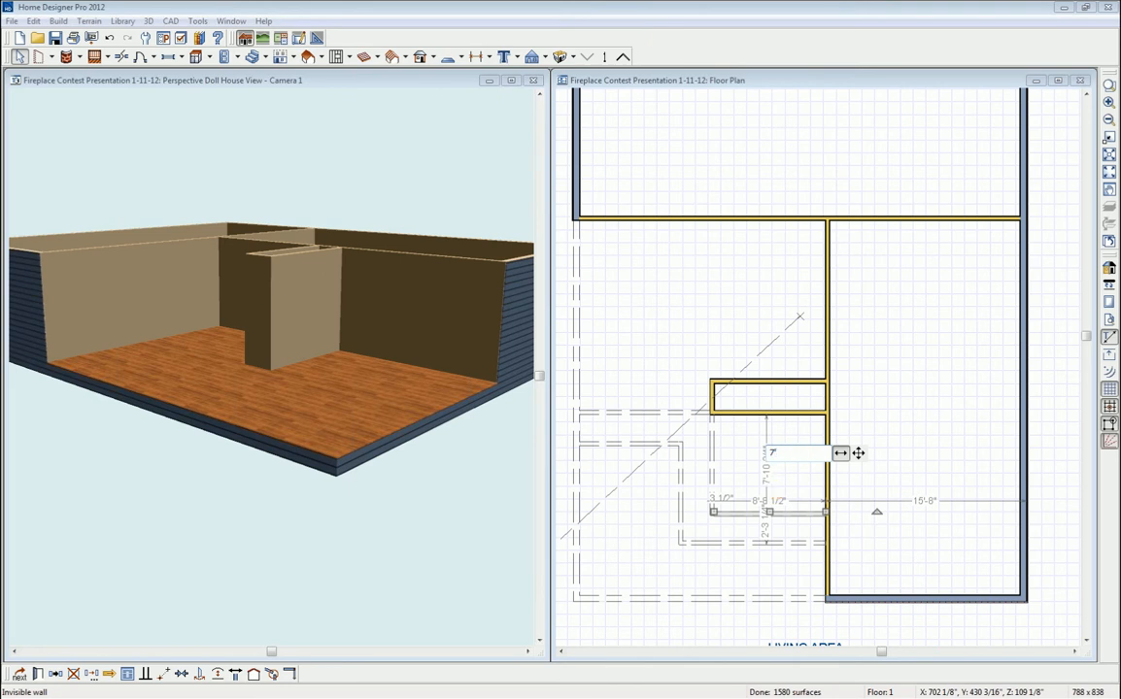
text('-2)
key(Return)
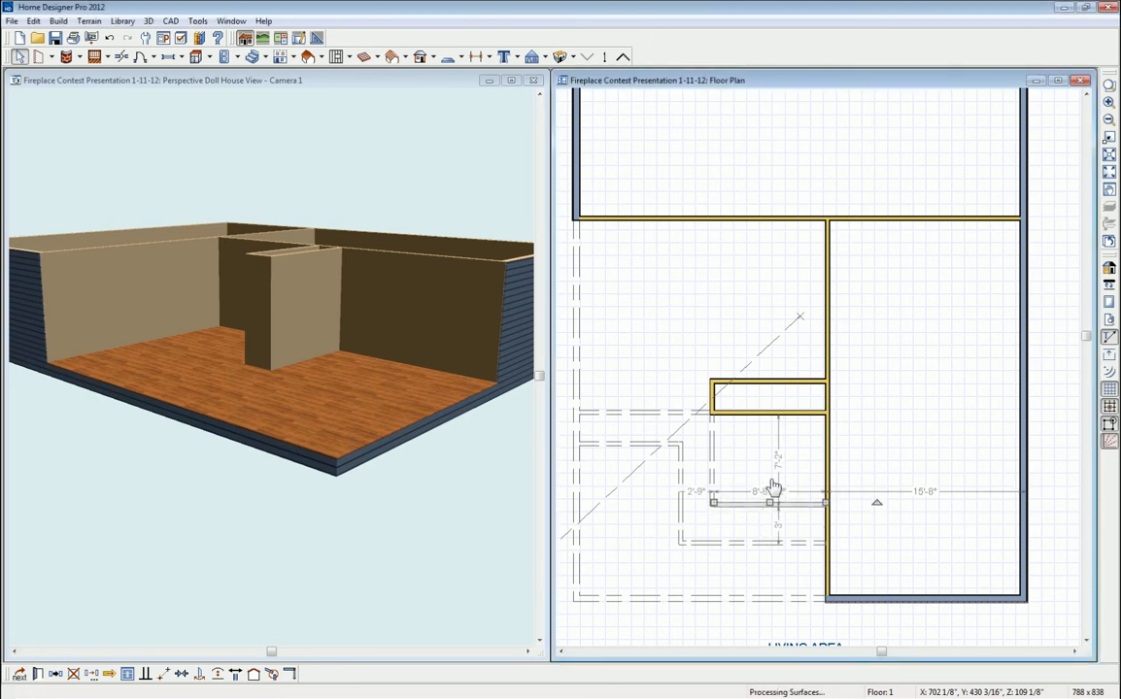
click(776, 546)
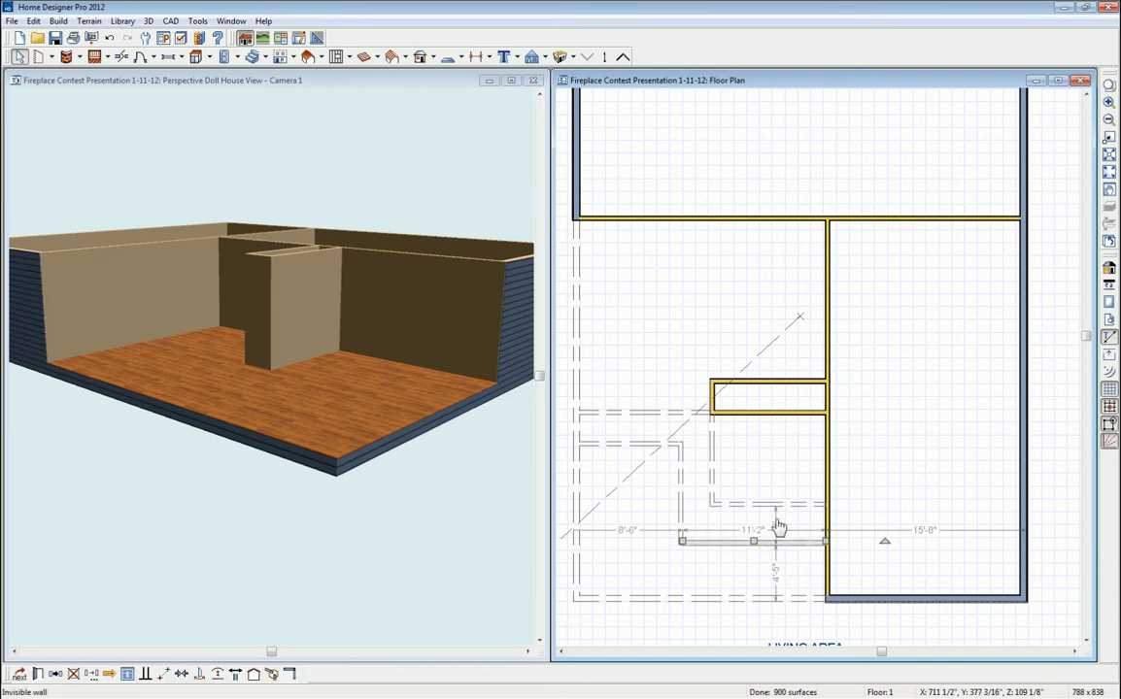
click(777, 523)
scroll(777, 522, up, 5)
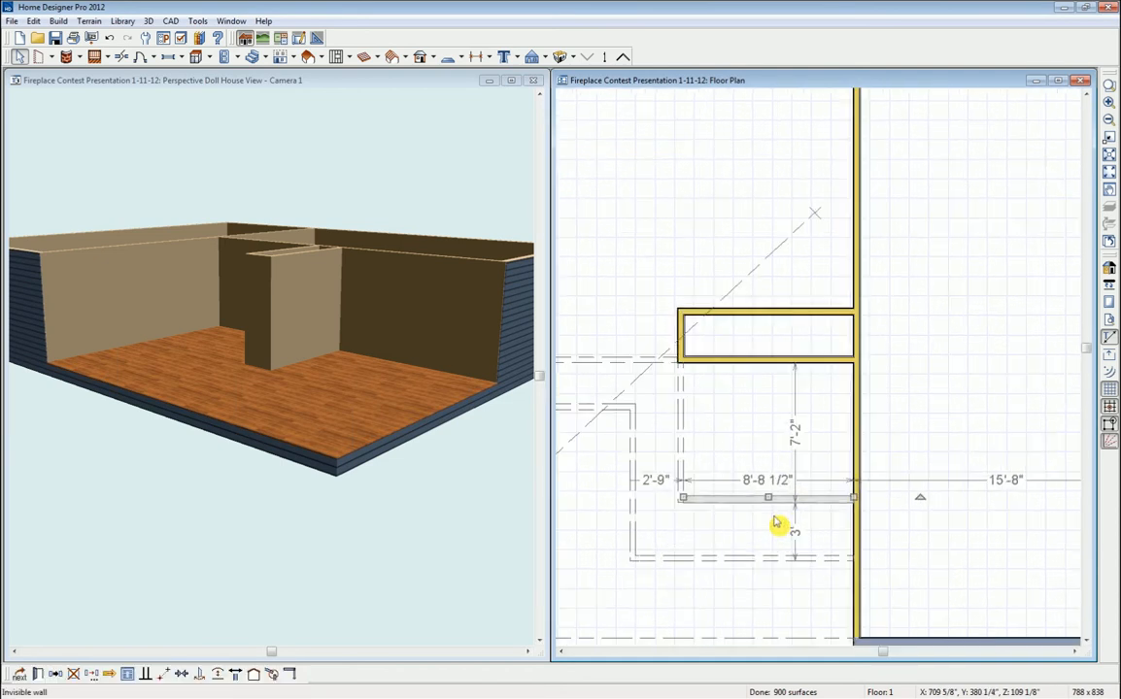
drag(767, 488, 817, 580)
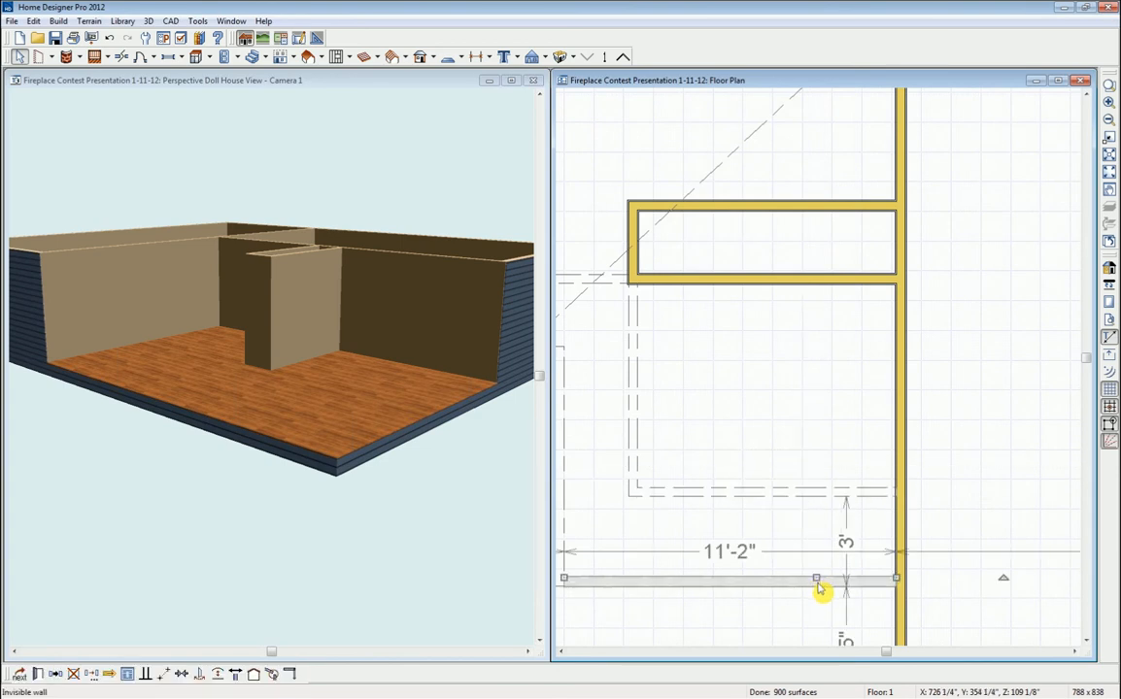
click(846, 528)
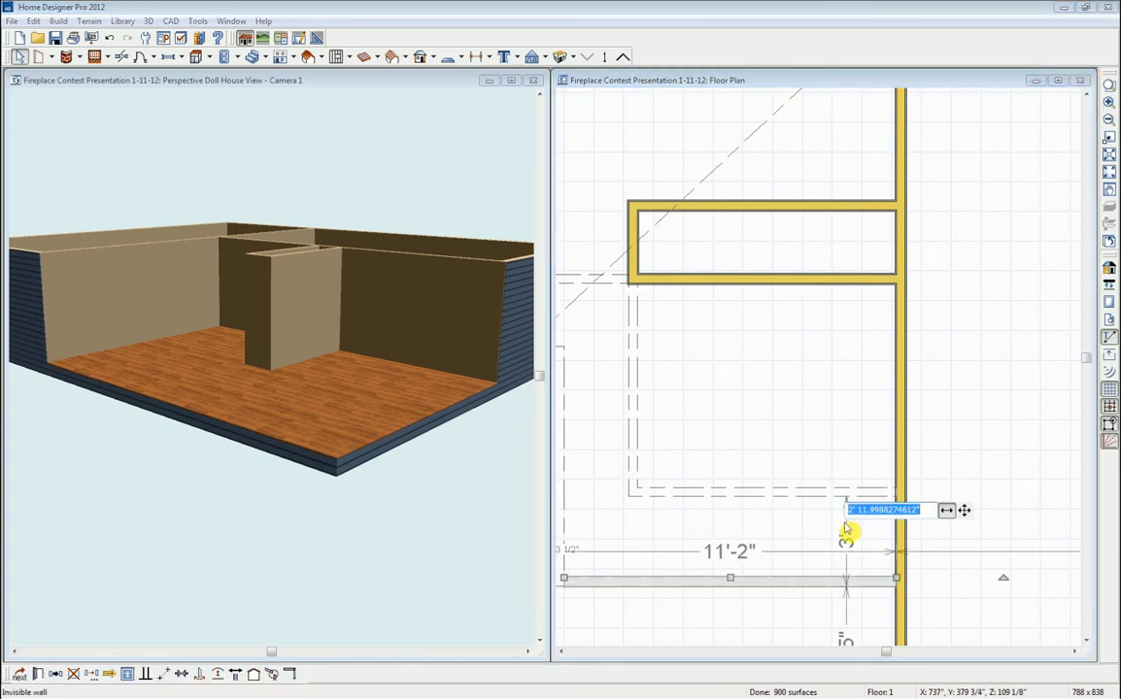
text(1')
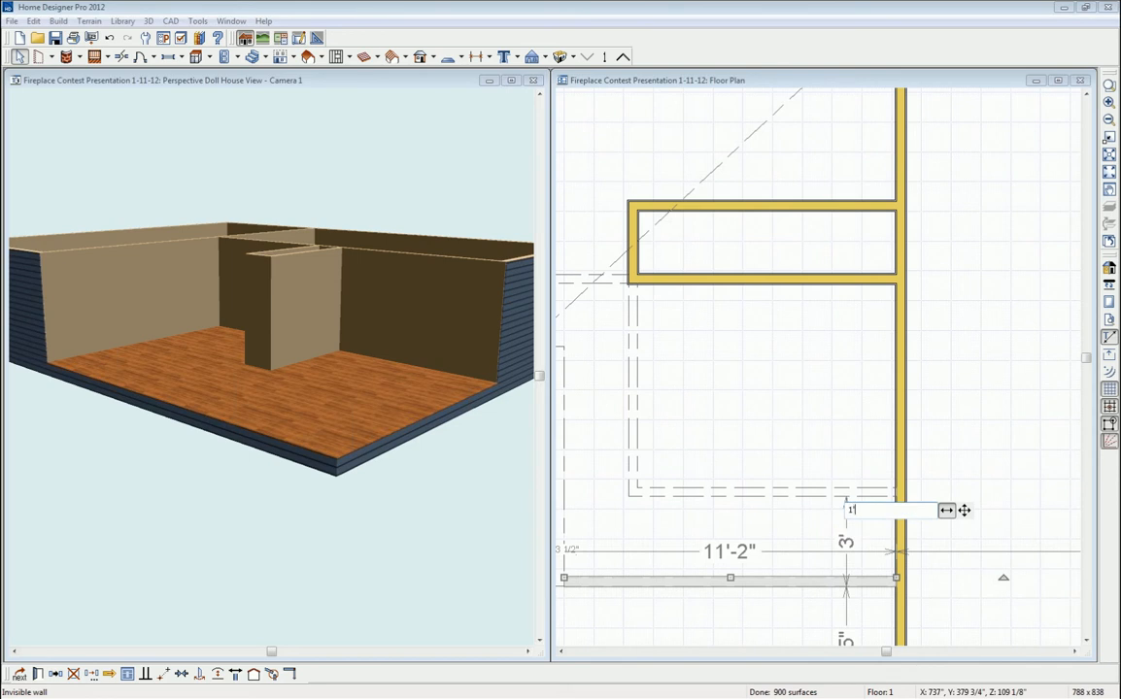
text(4)
key(Return)
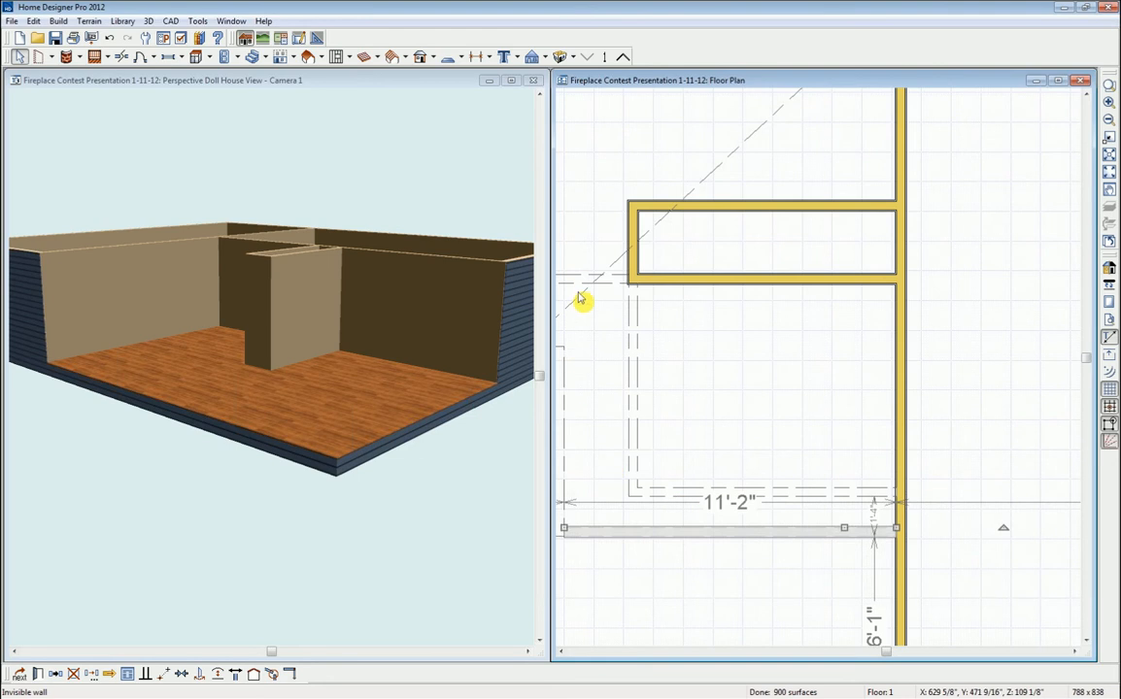
- Set the vertical invisible wall to 1' and the upper horizontal wall to 16"
middle_drag(757, 452, 879, 449)
click(733, 422)
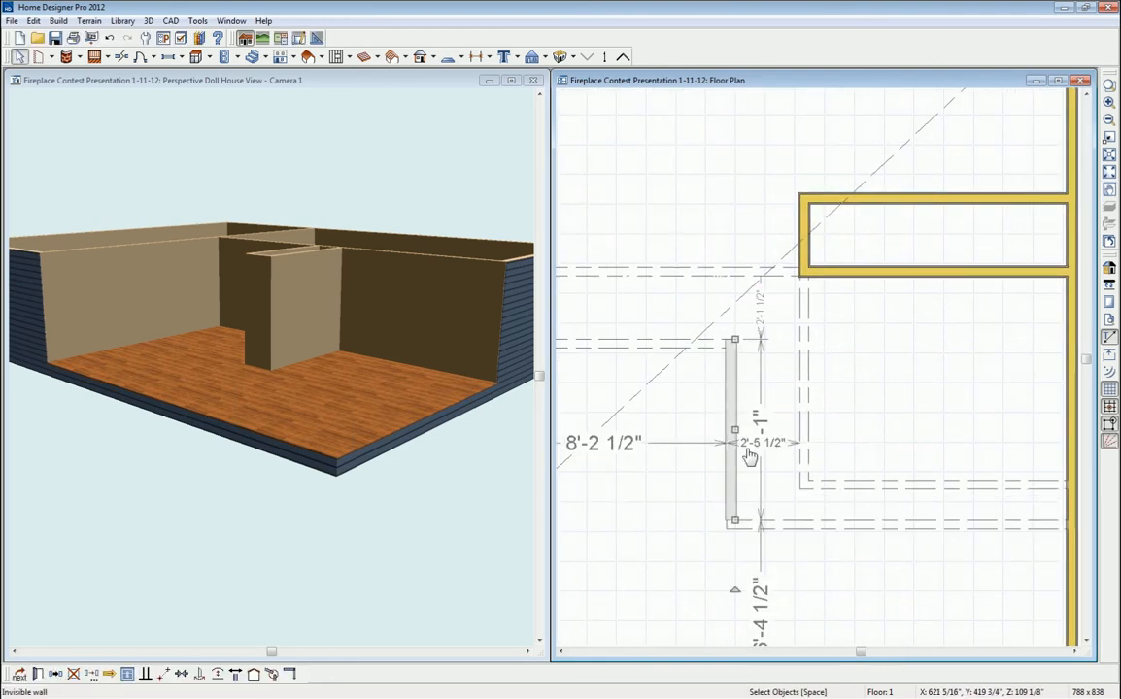
click(790, 445)
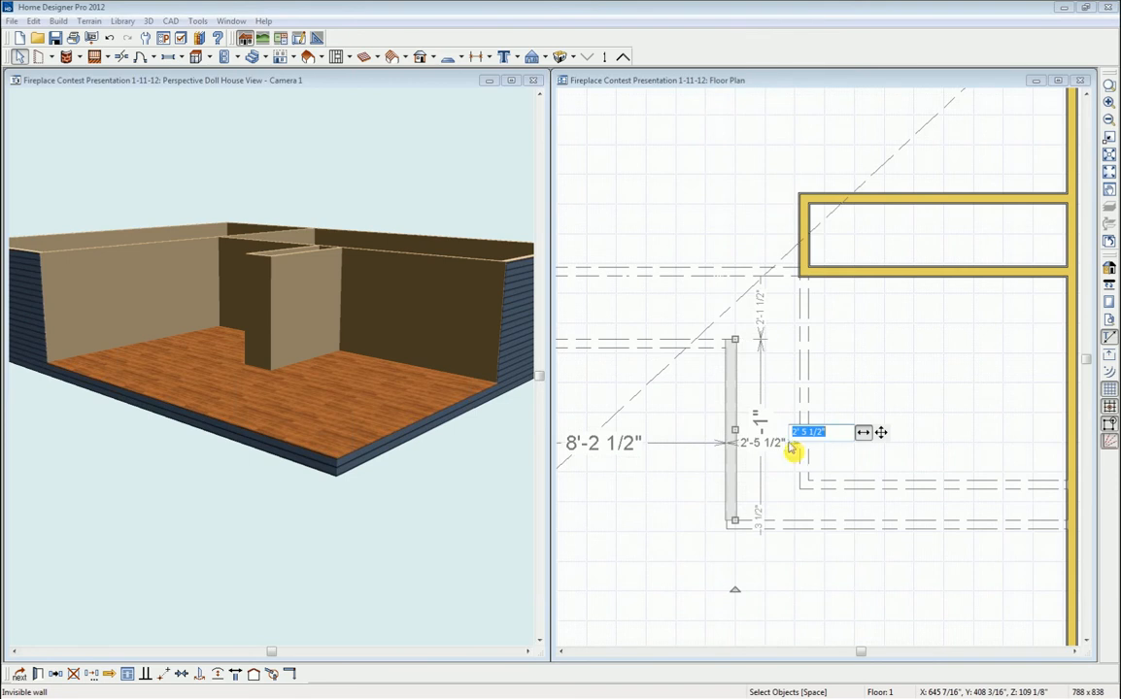
text(1'4)
key(Return)
click(634, 344)
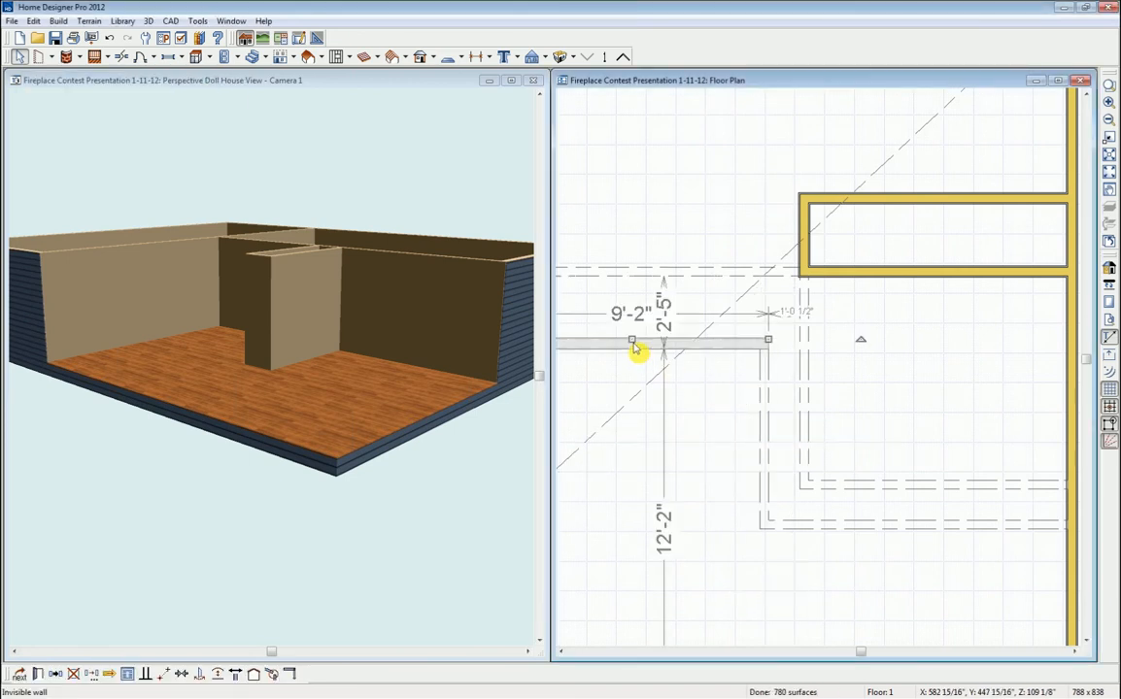
click(663, 309)
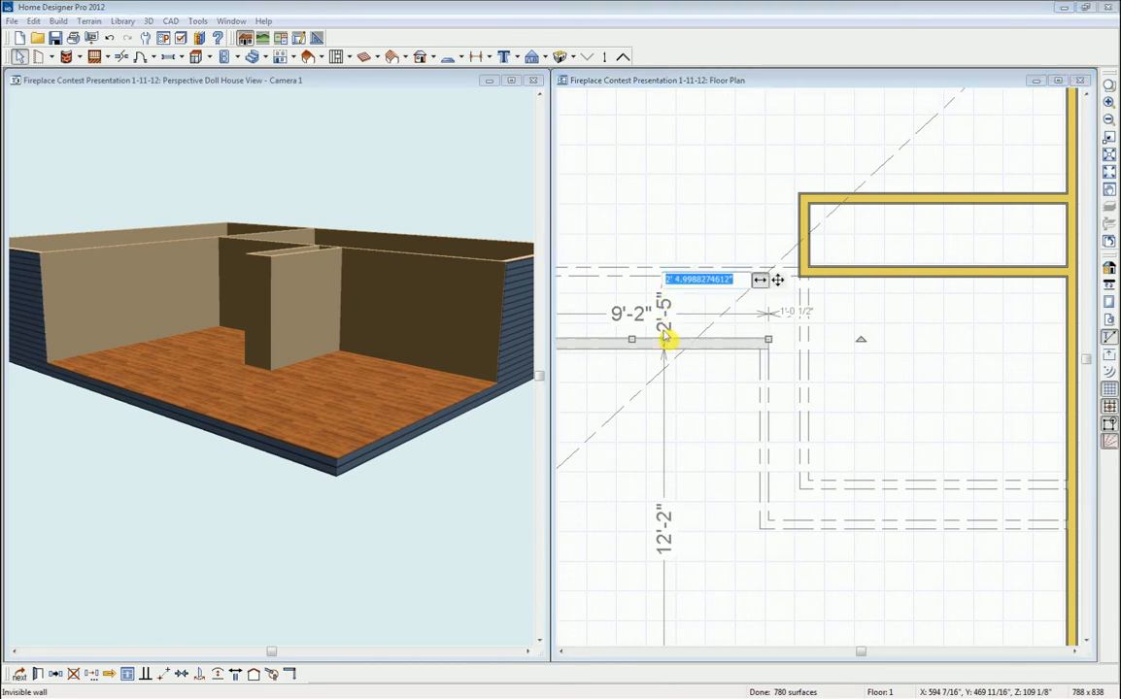
text(16)
key(Return)
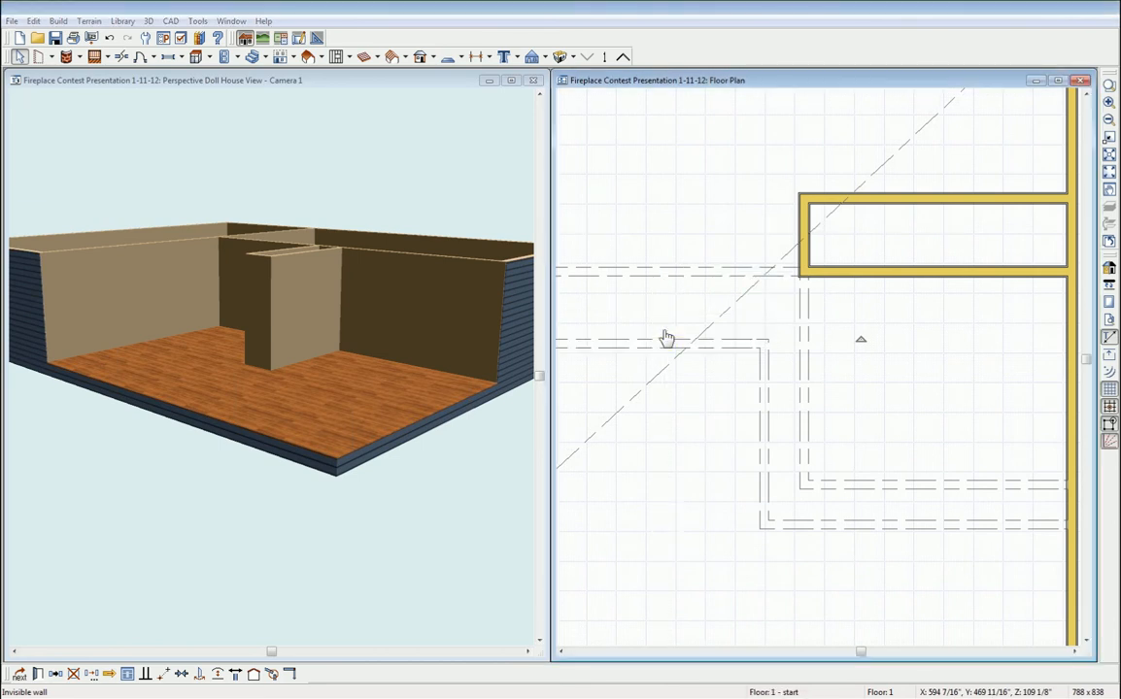
click(667, 337)
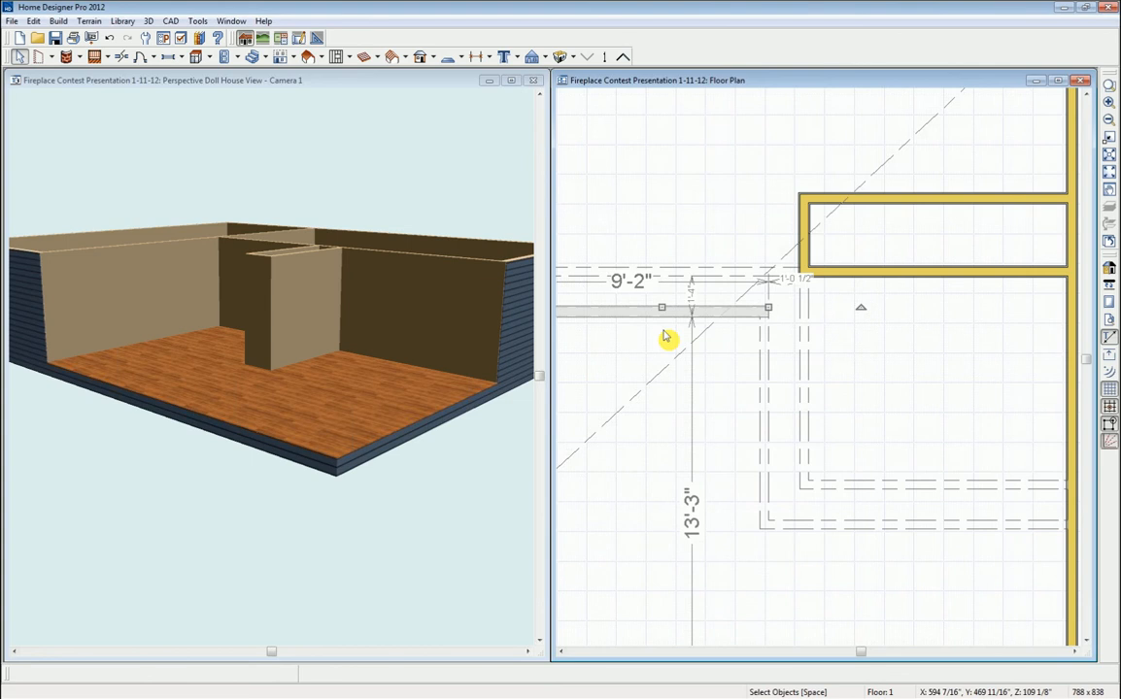
scroll(746, 353, down, 4)
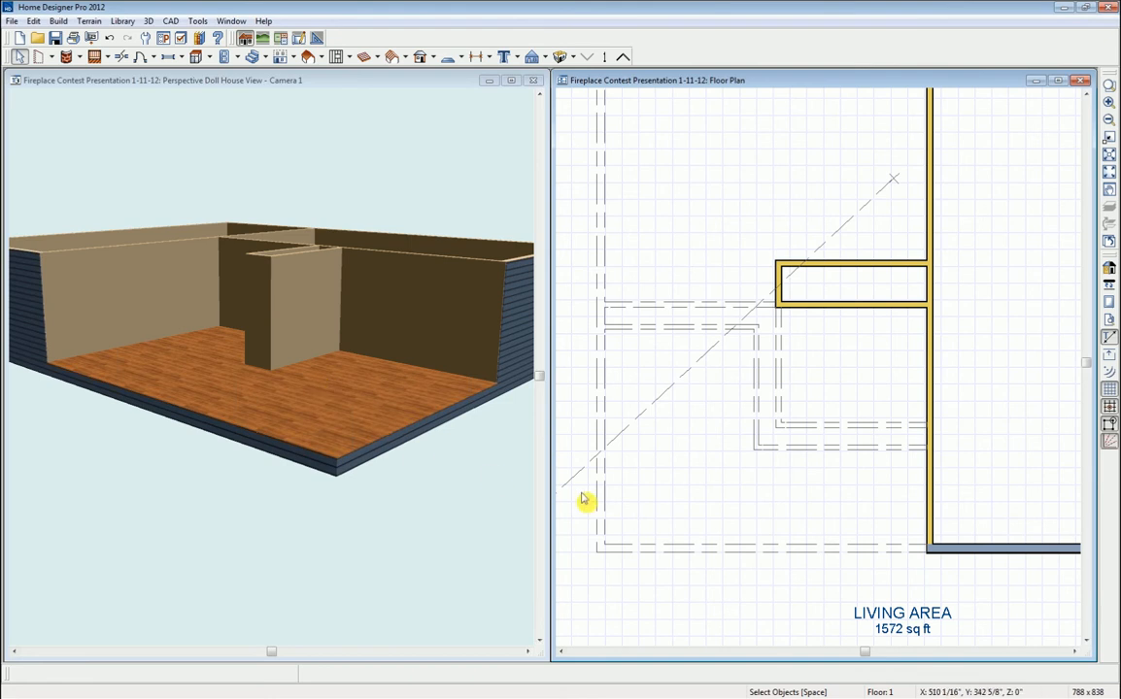
- Set the large L-shaped room's Floor (C) elevation to -15 on the Structure tab
click(694, 472)
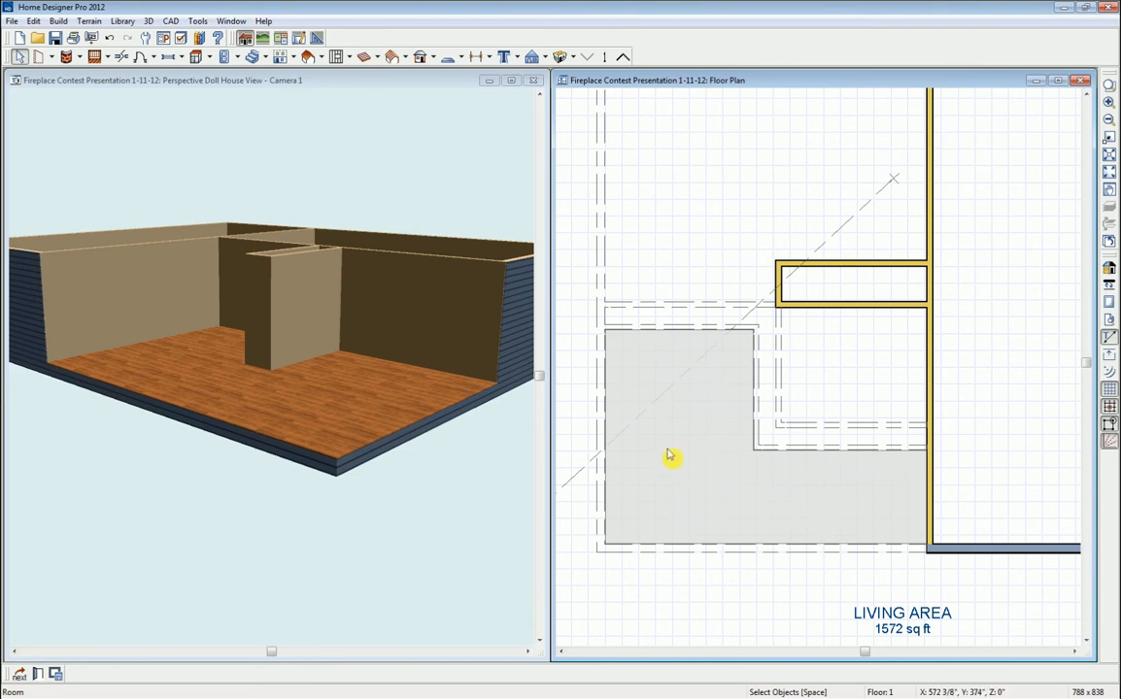
double_click(669, 455)
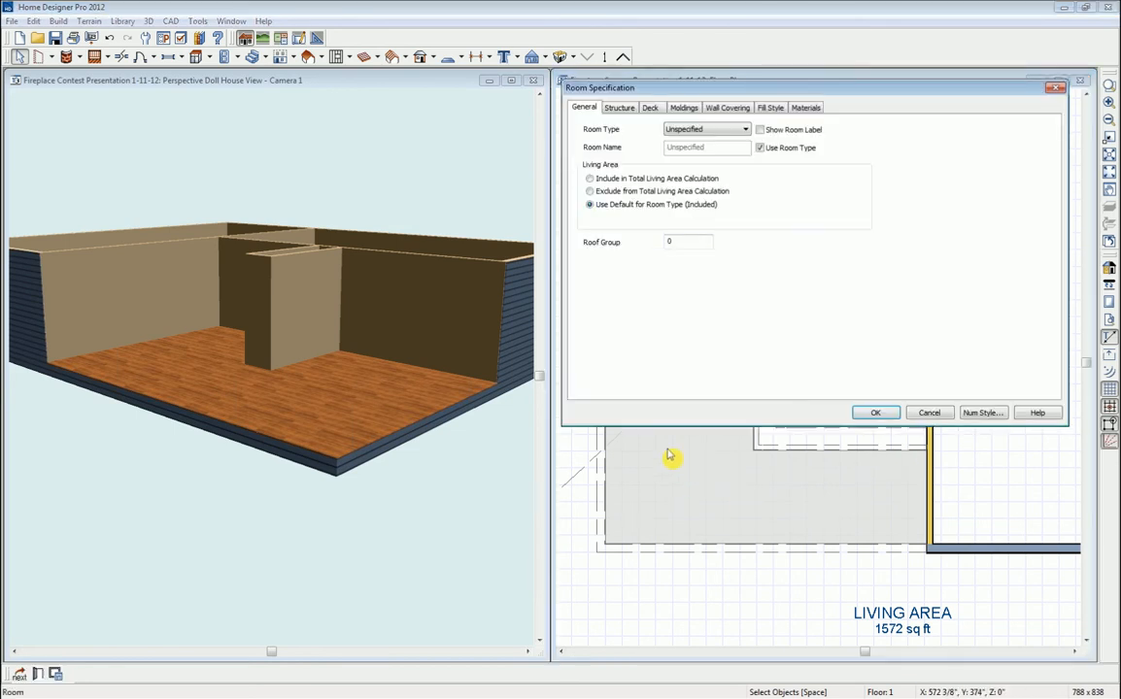
mouse_move(645, 89)
mouse_down()
mouse_move(652, 94)
mouse_move(637, 106)
mouse_up()
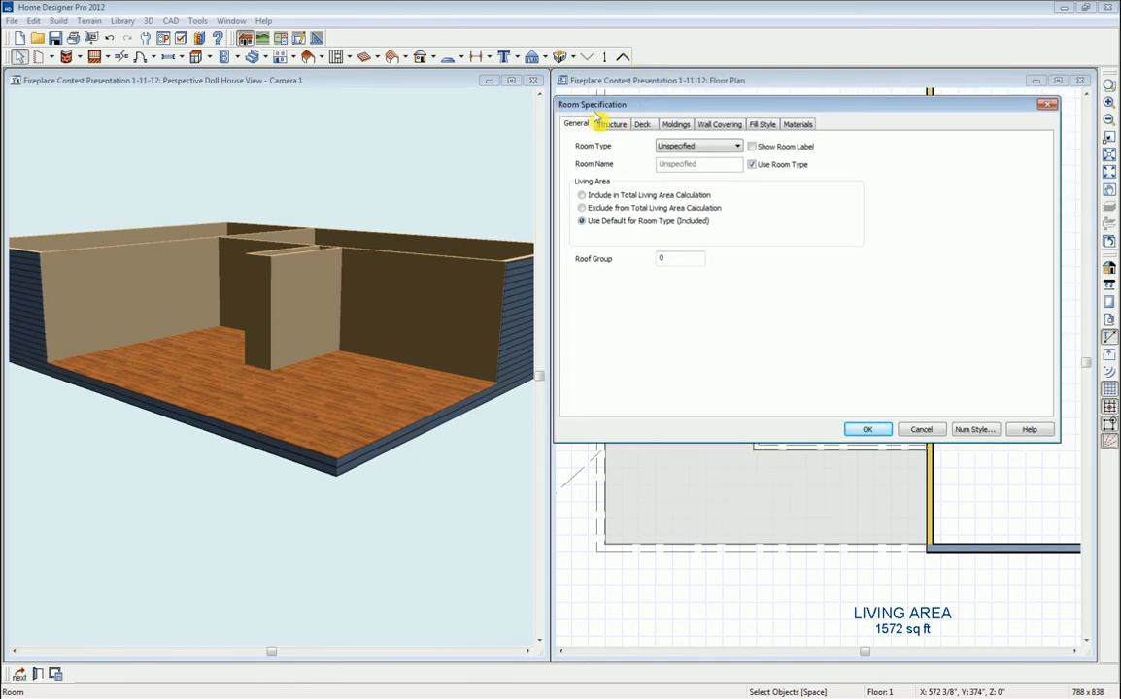
click(612, 124)
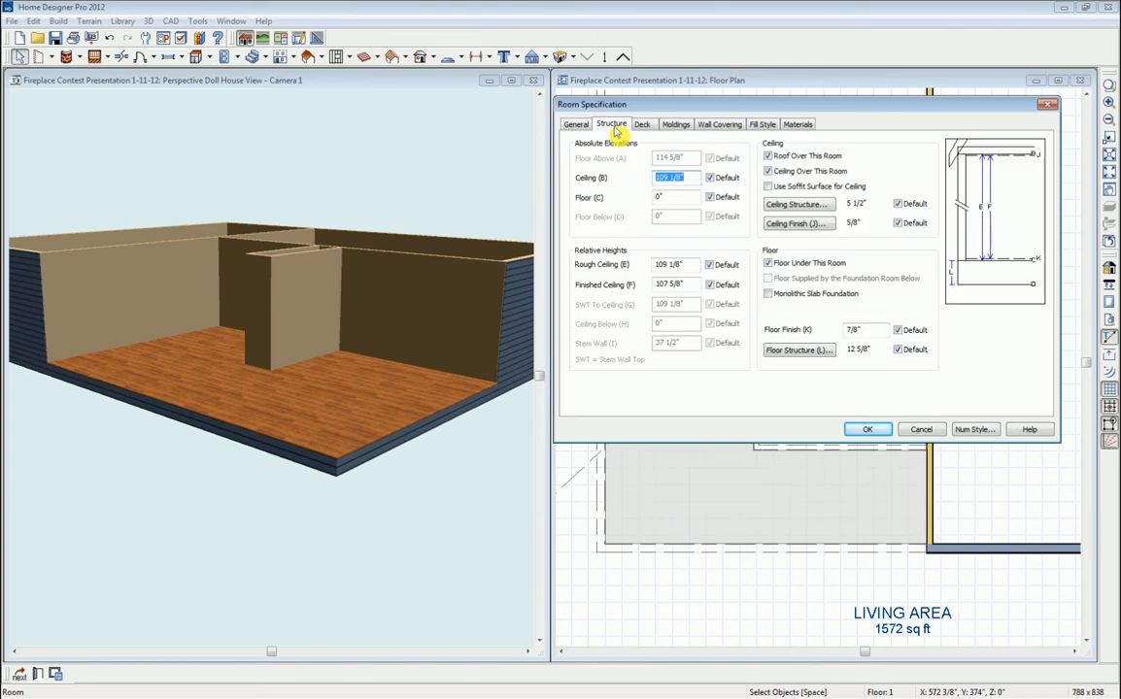
click(660, 197)
double_click(660, 197)
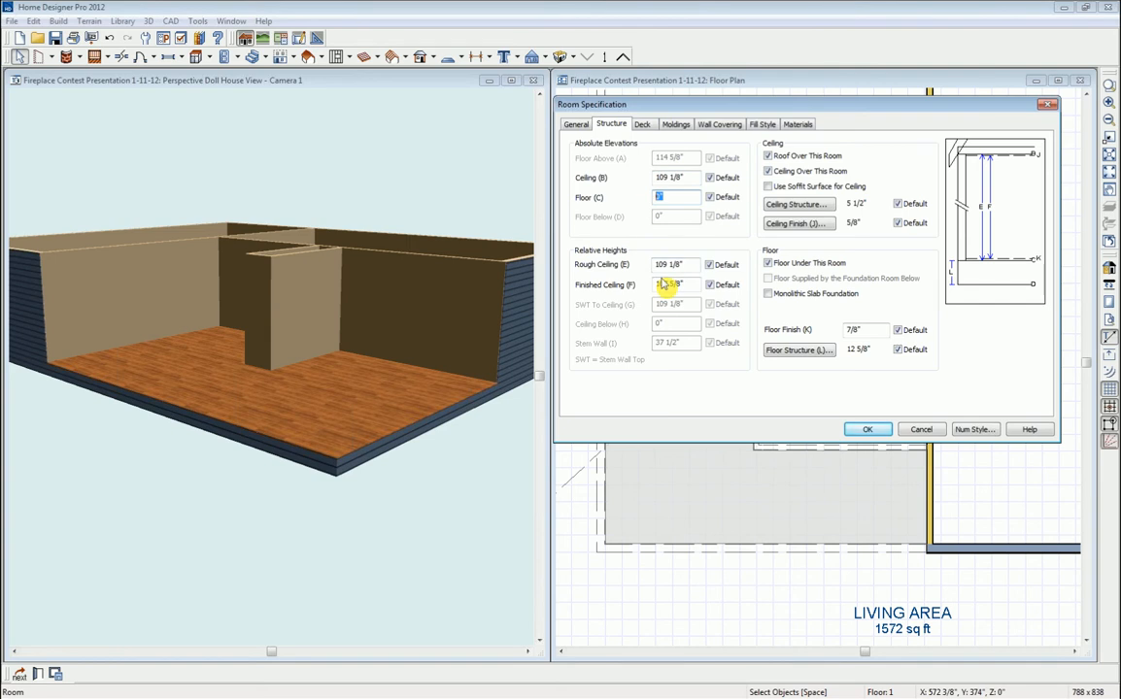
text(-15)
click(868, 432)
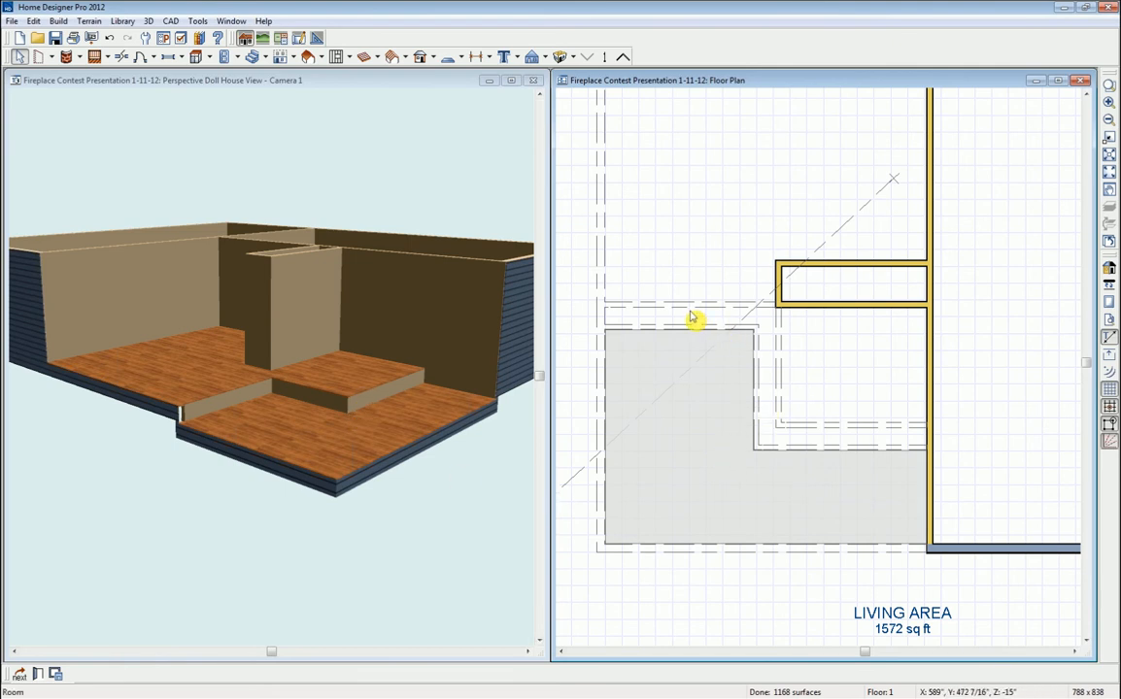
- Give the narrow L-shaped strip a Floor (C) elevation of -7.5
click(764, 379)
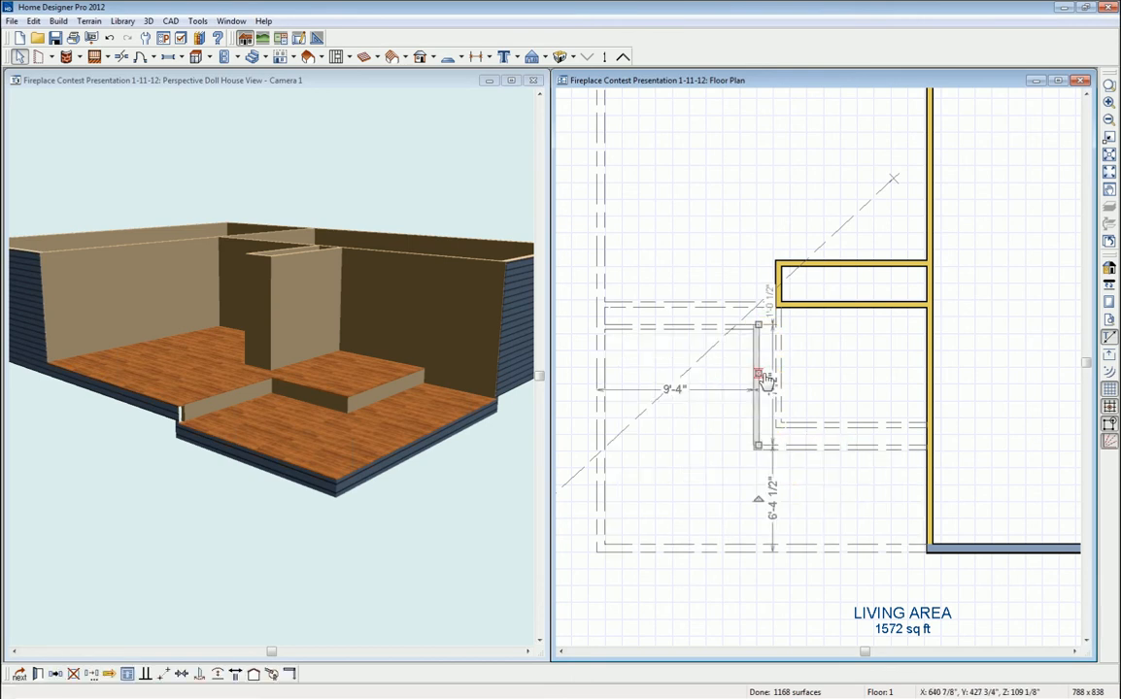
key(Tab)
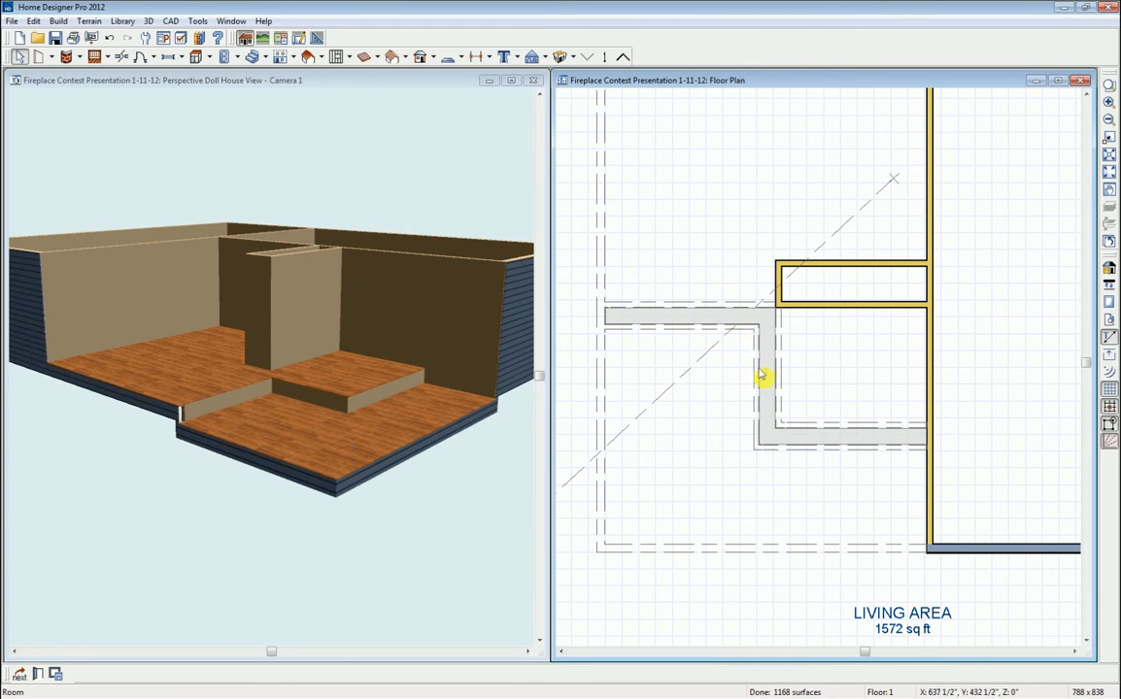
click(38, 673)
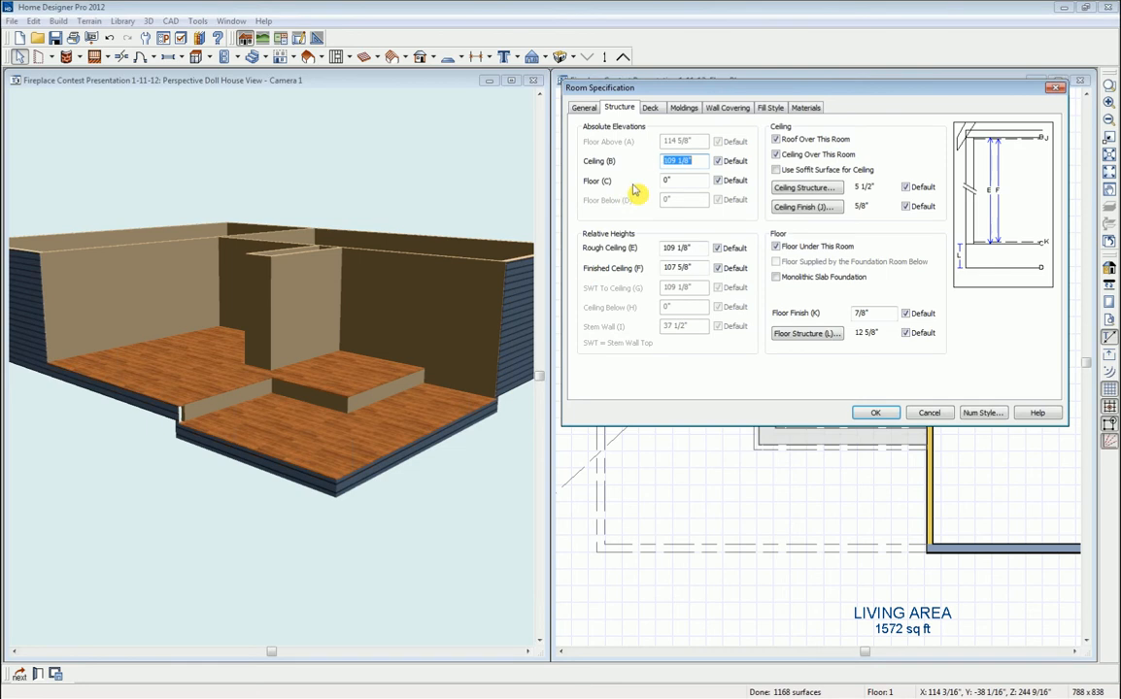
double_click(663, 180)
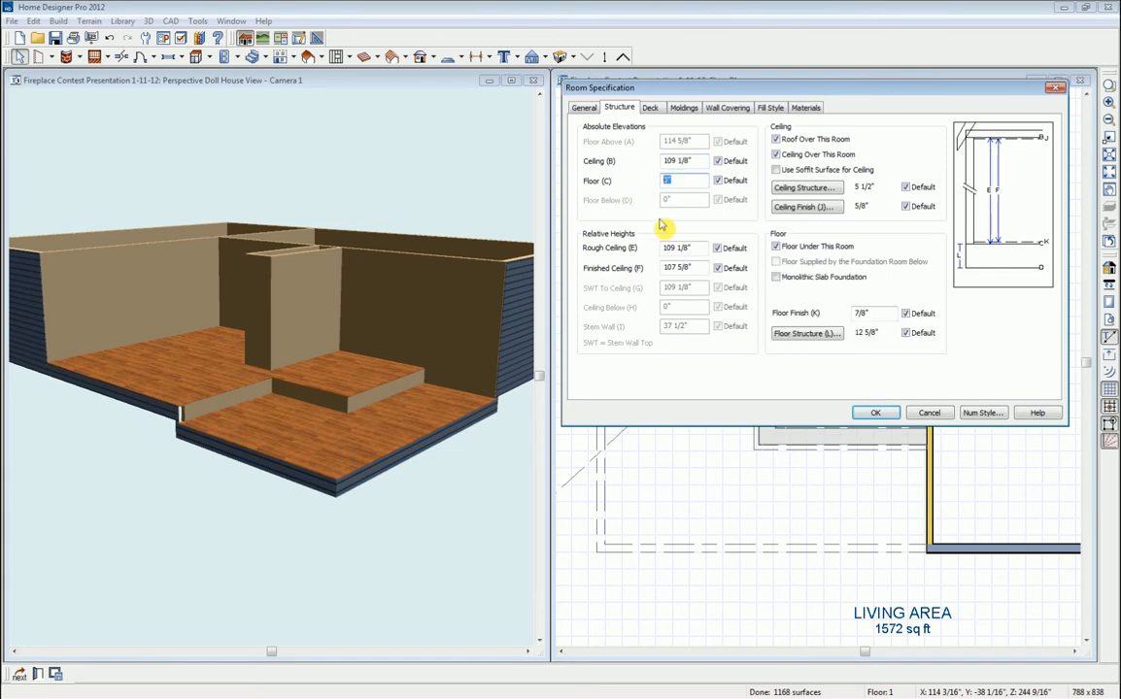
text(-7.5)
key(Return)
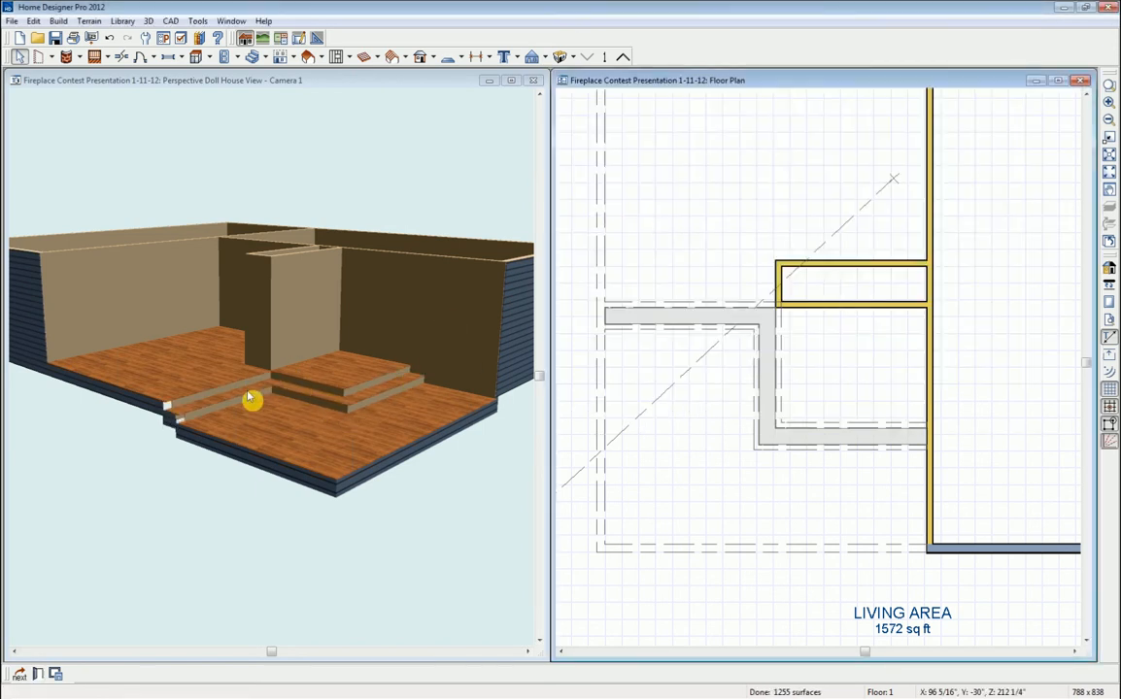
- Orbit the doll-house view onto the two-level stepped floor and re-centre the floor plan
click(370, 95)
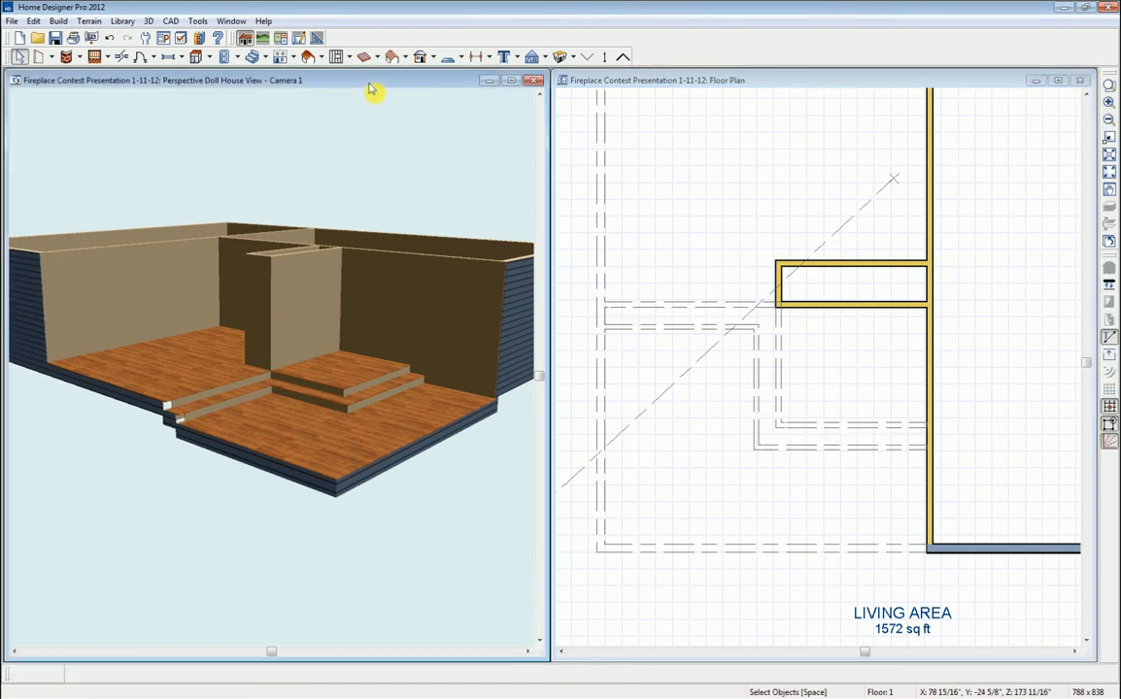
click(39, 56)
scroll(282, 423, up, 4)
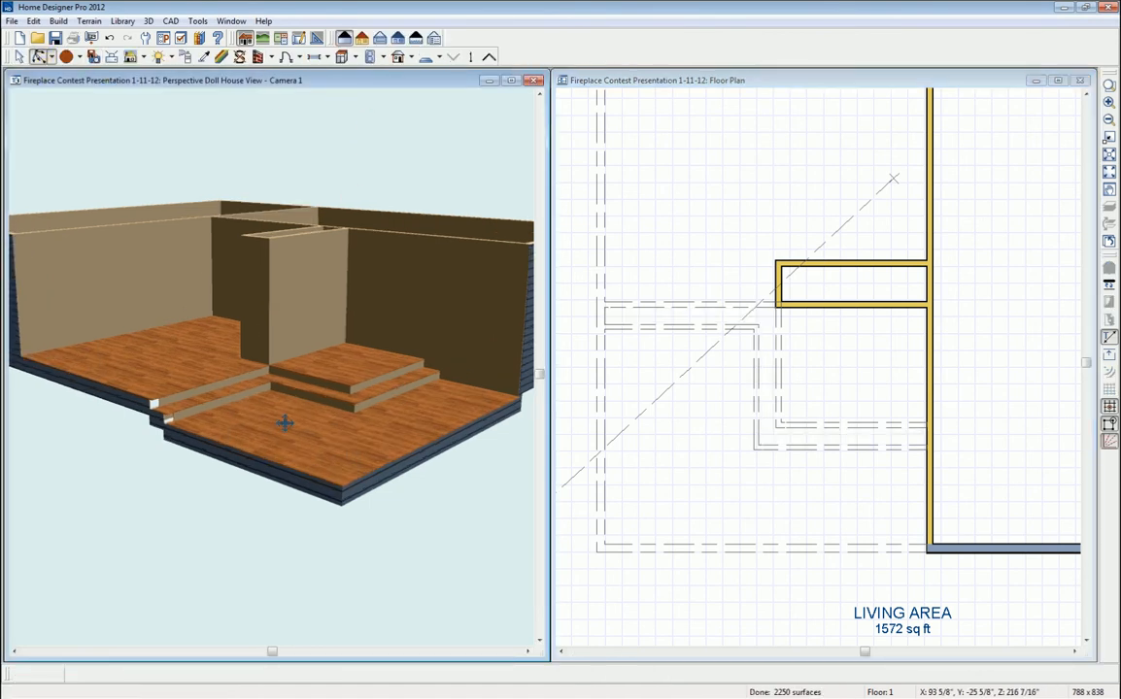
middle_drag(352, 398, 351, 474)
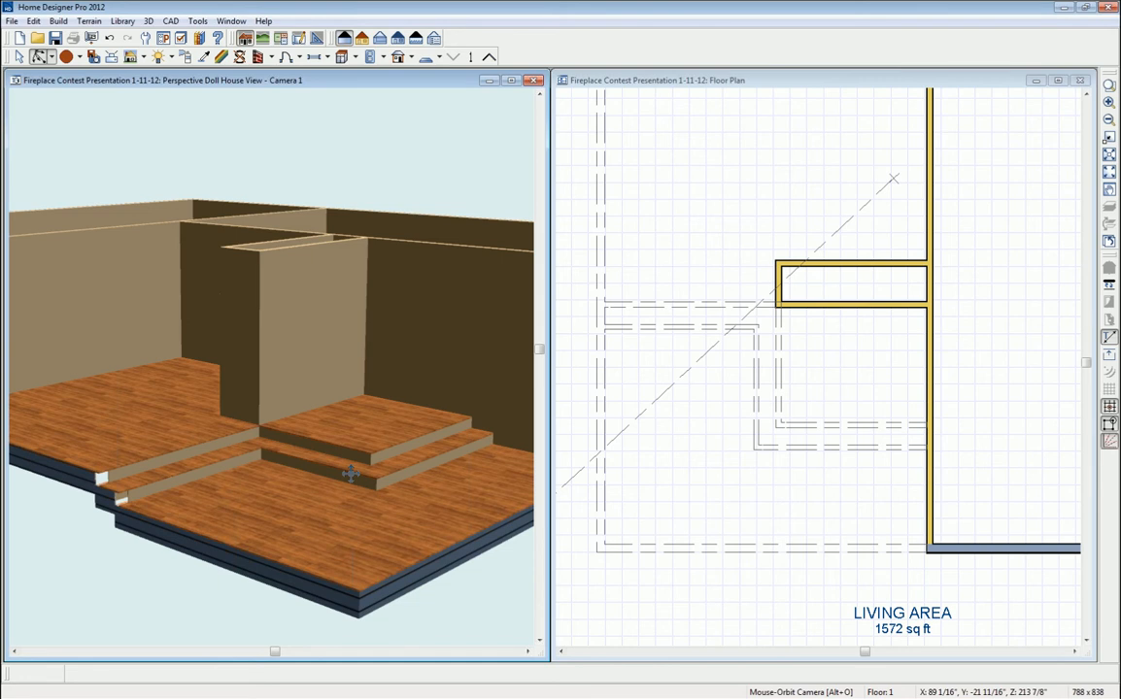
click(858, 374)
click(851, 374)
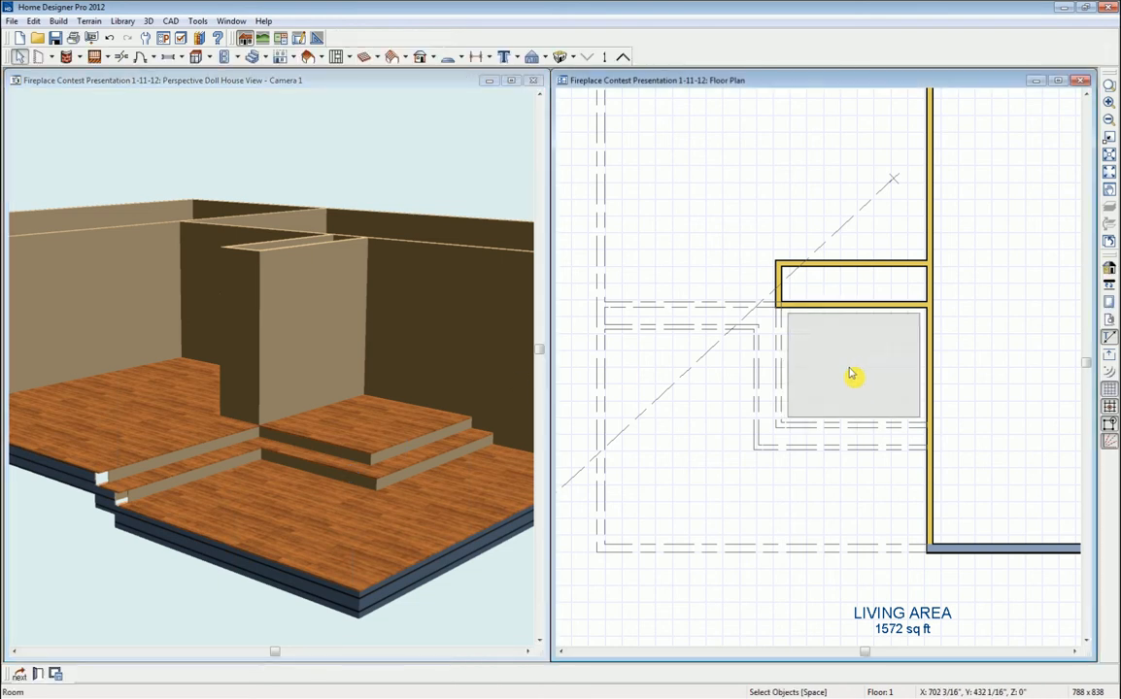
scroll(851, 375, down, 2)
scroll(850, 374, down, 2)
middle_drag(990, 357, 924, 421)
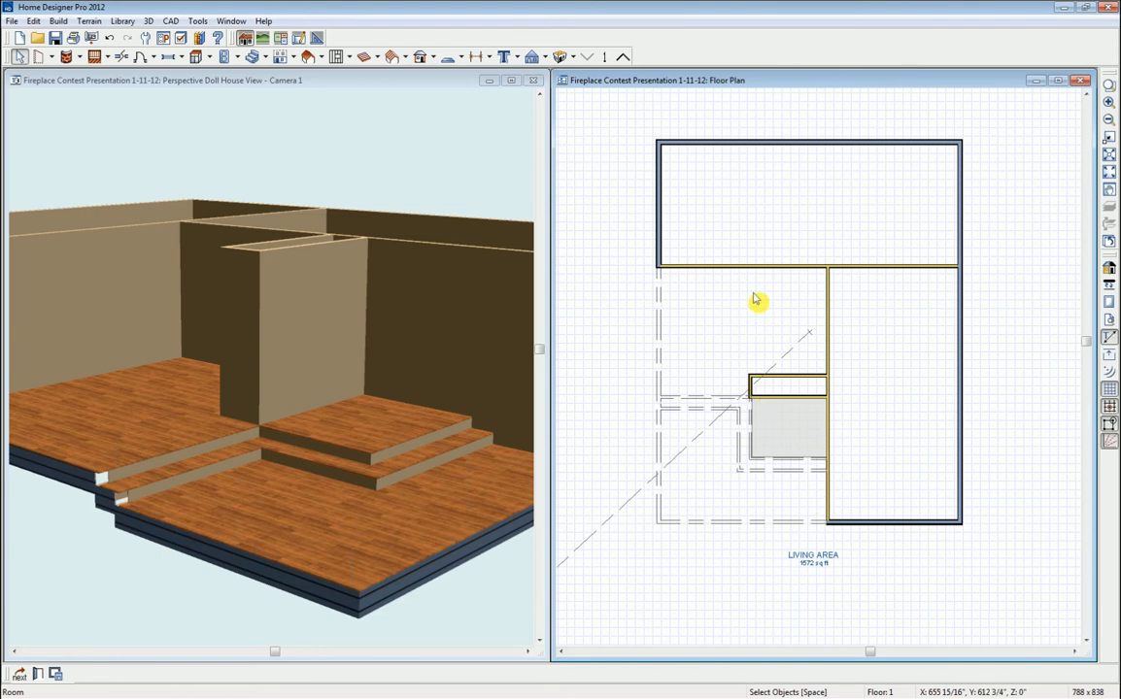
- Place a 6' wide doorway in the top wall with a 12" Broken Arch top
click(156, 60)
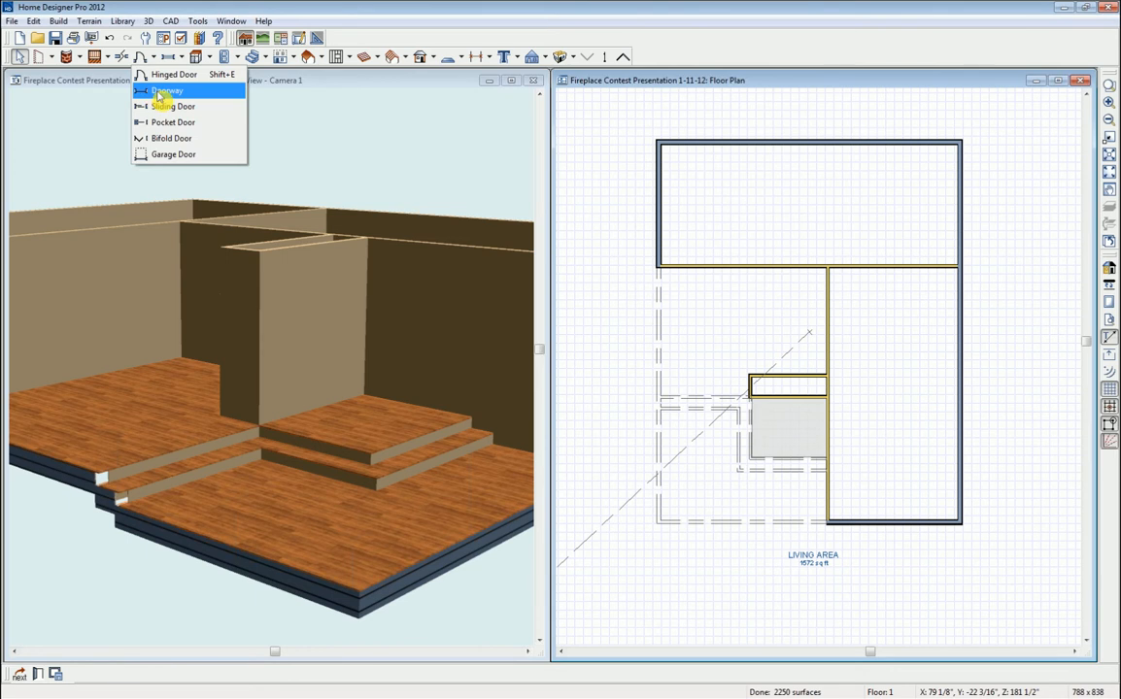
click(160, 91)
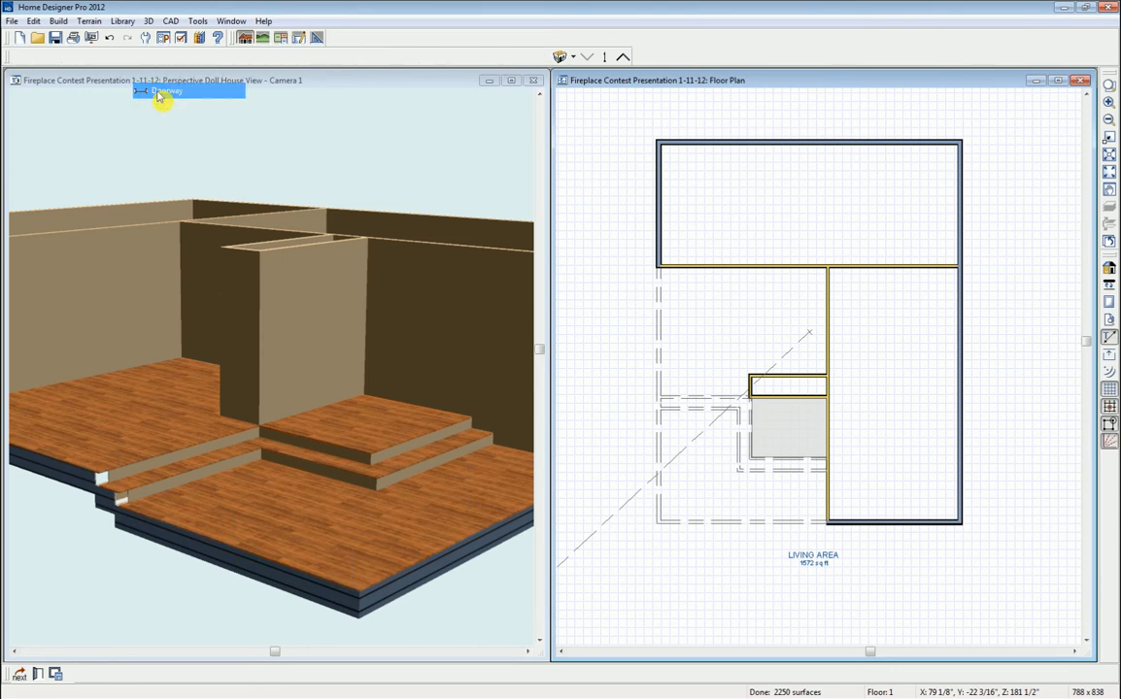
click(692, 266)
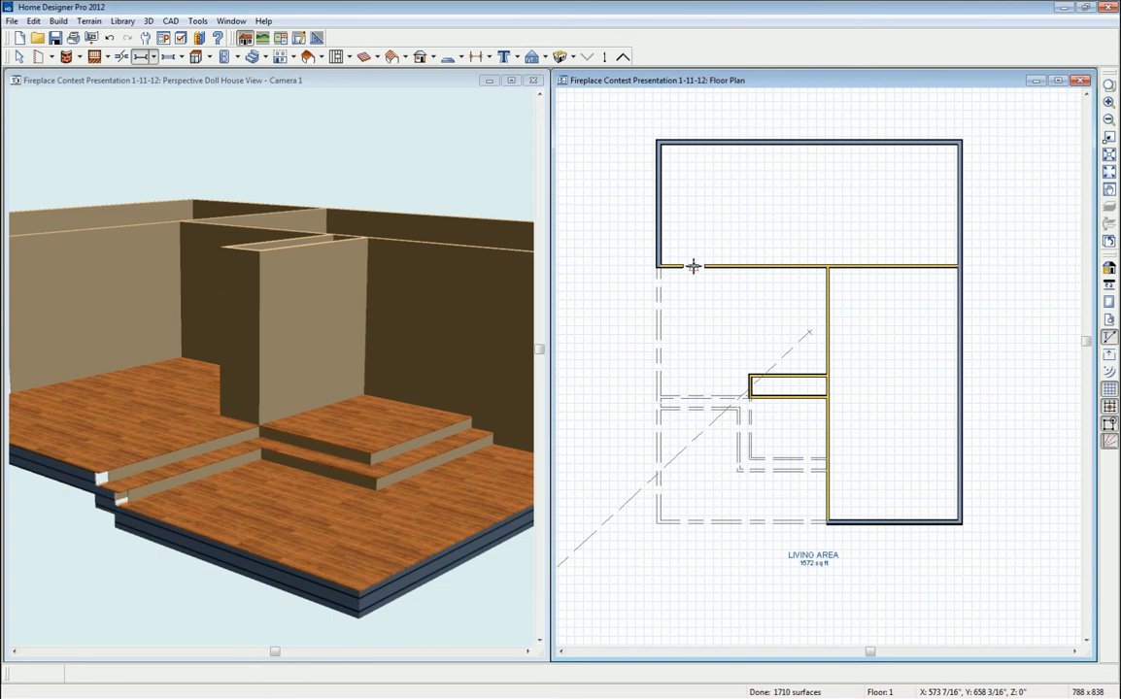
double_click(692, 266)
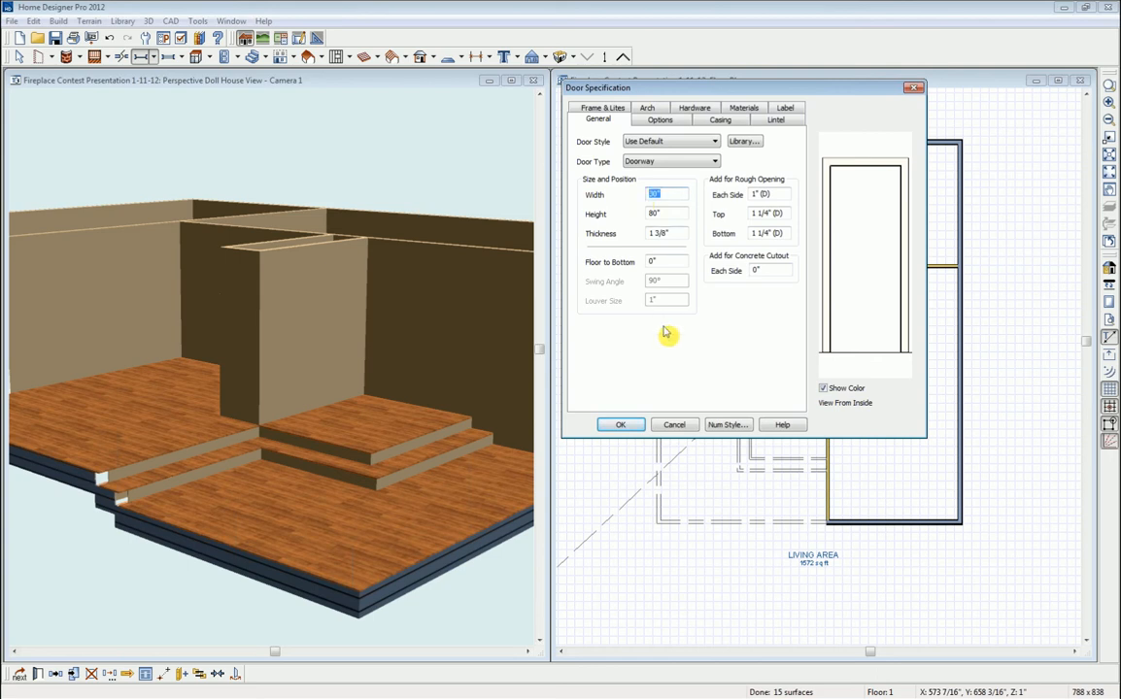
text(6')
key(Tab)
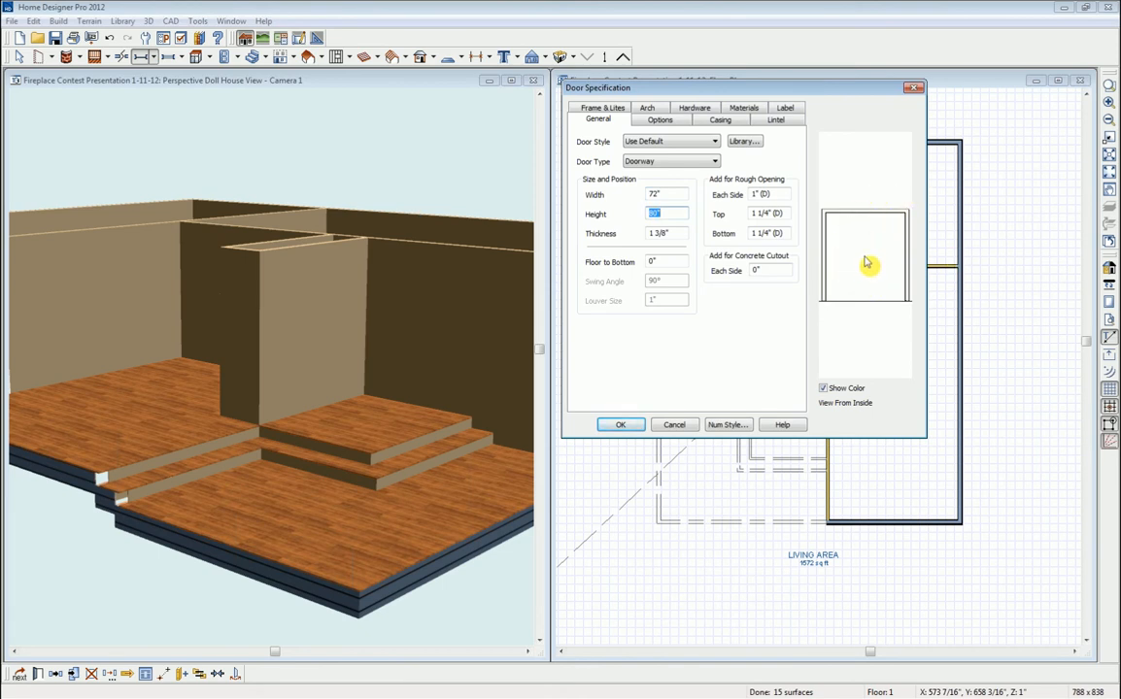
click(648, 109)
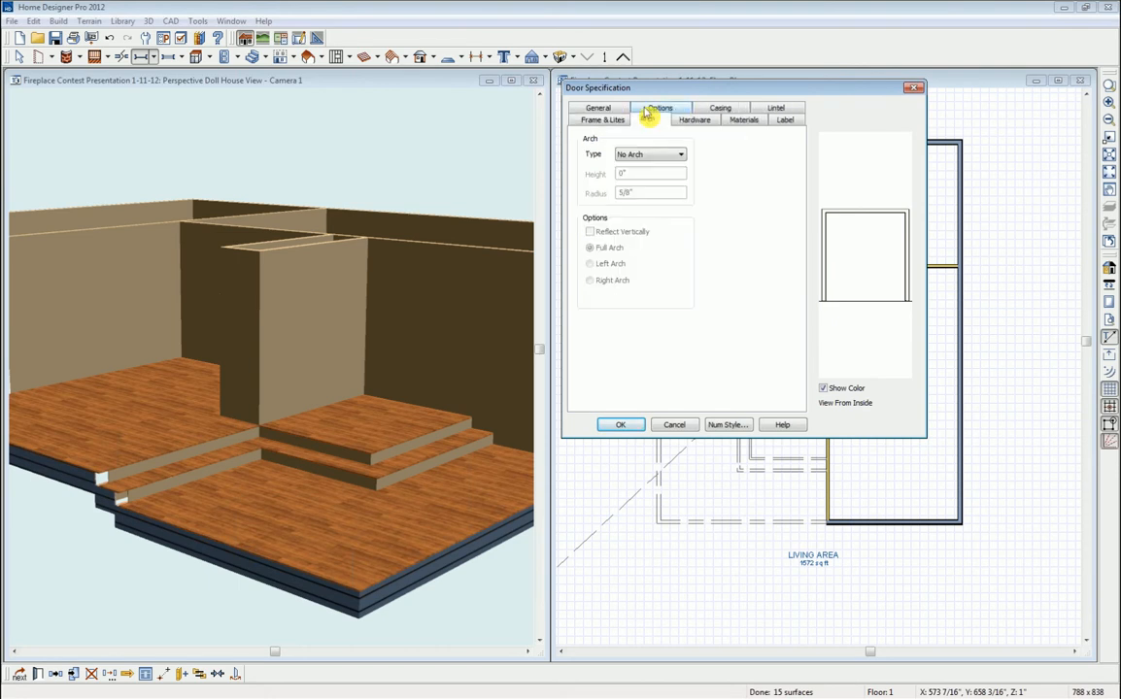
click(682, 157)
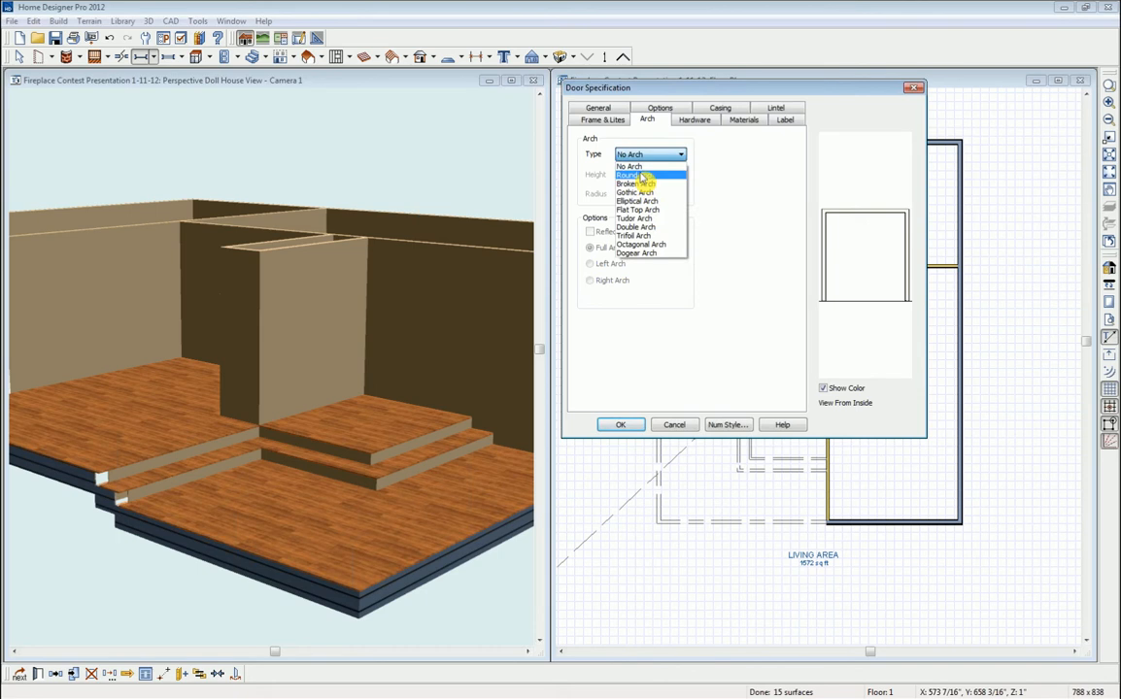
click(644, 184)
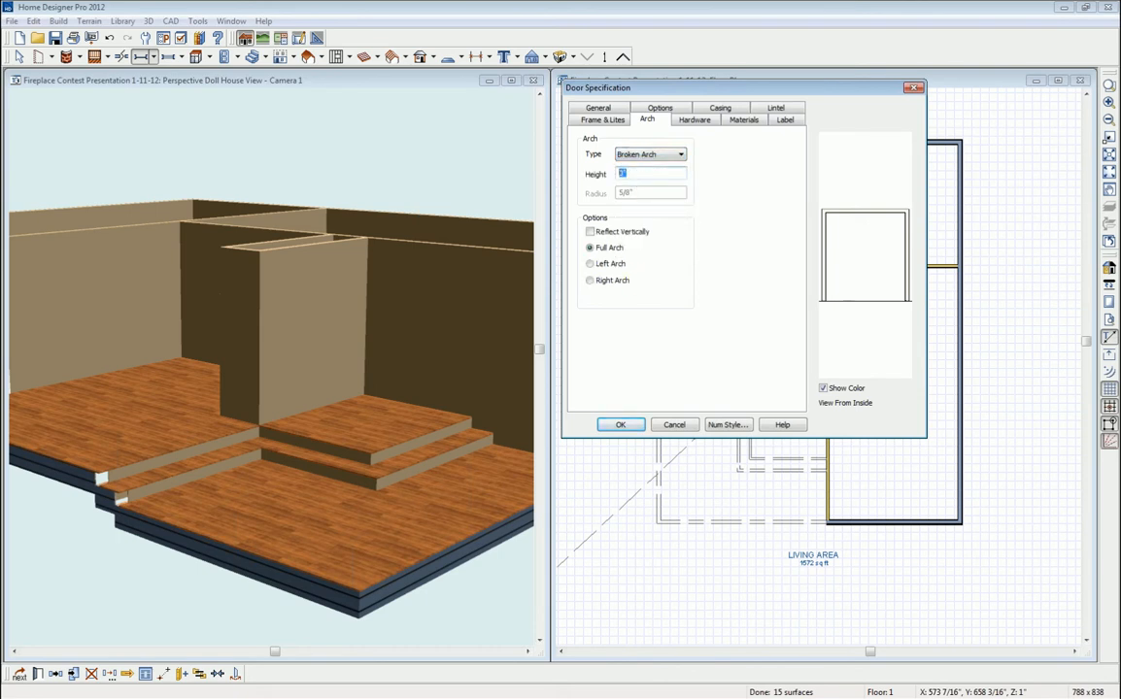
key(Tab)
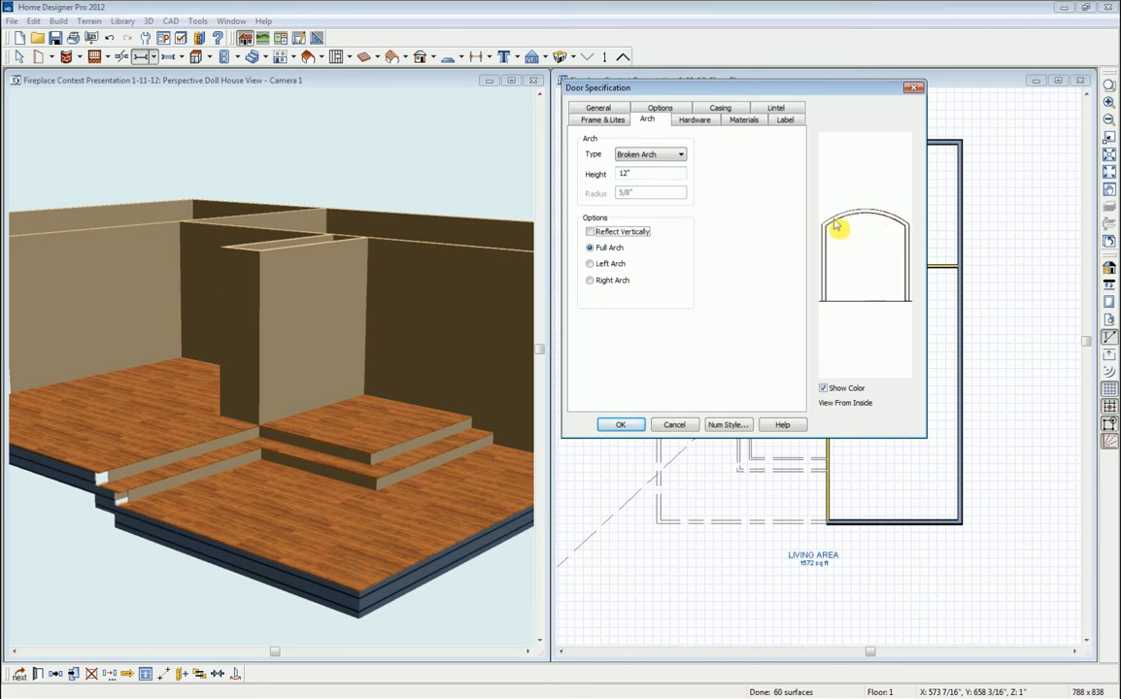
click(621, 425)
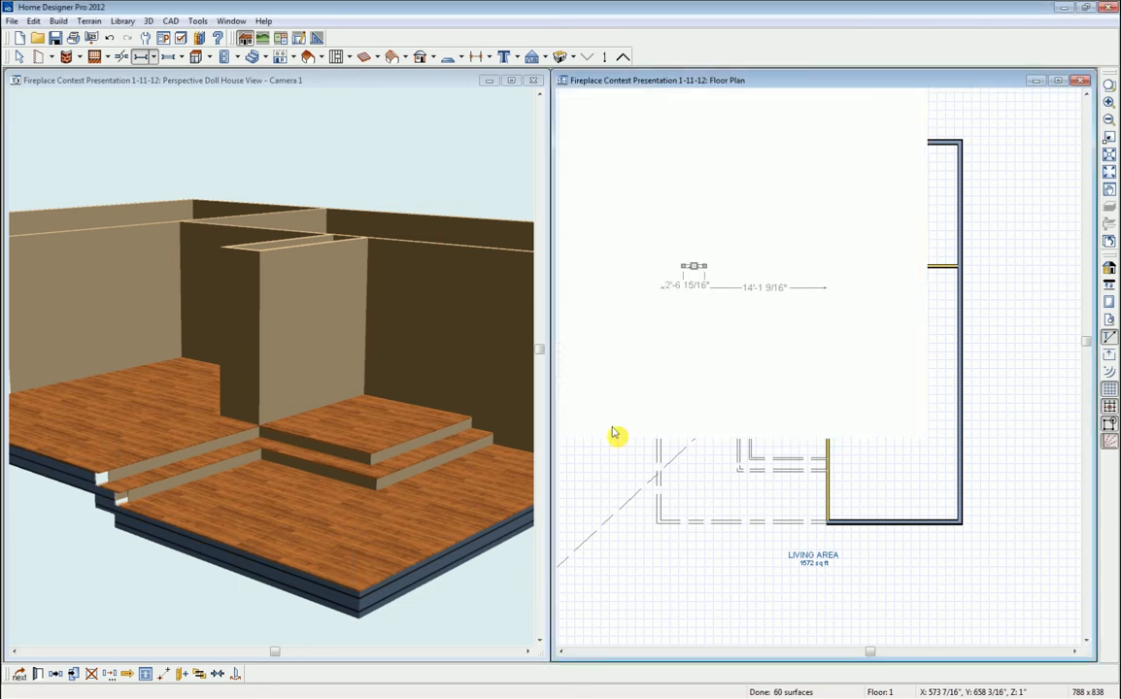
- Nudge the arched doorway slightly right along the top wall, checking it in 3D
click(184, 80)
click(40, 56)
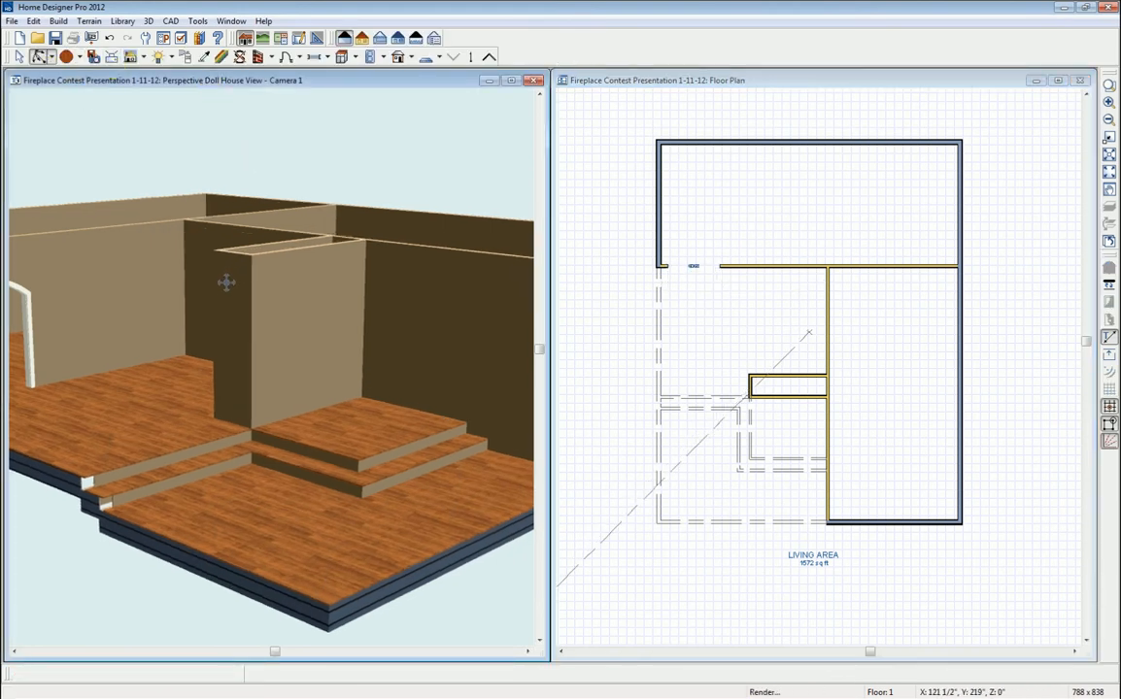
drag(233, 292, 264, 379)
middle_drag(265, 379, 319, 388)
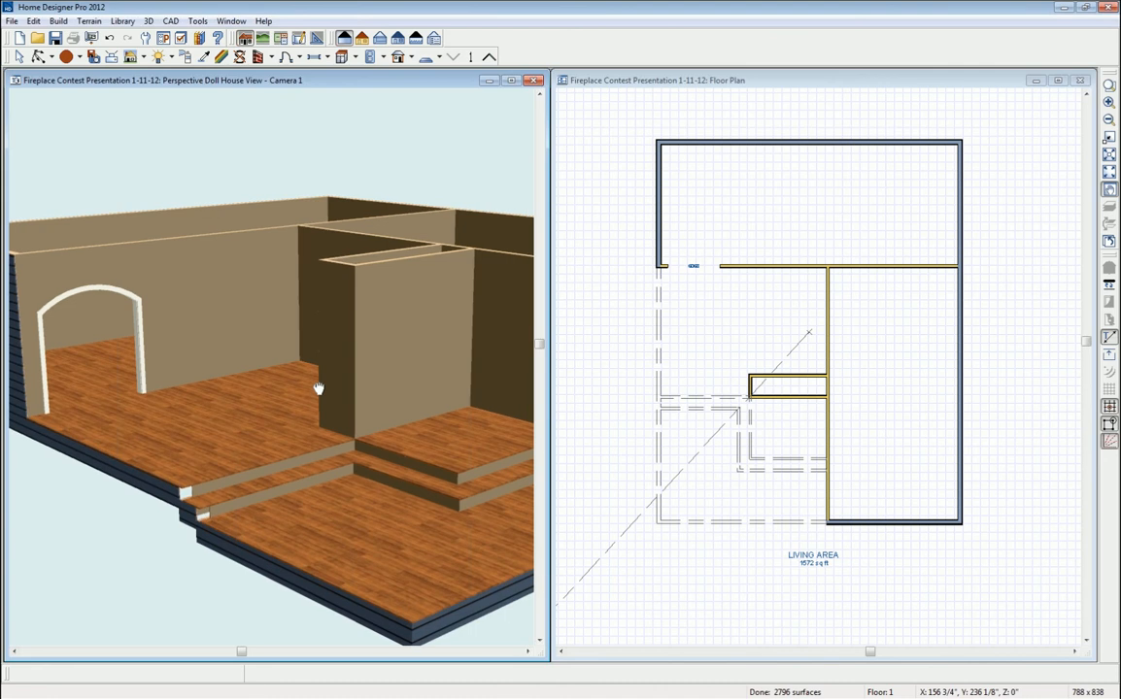
click(696, 266)
drag(696, 266, 703, 265)
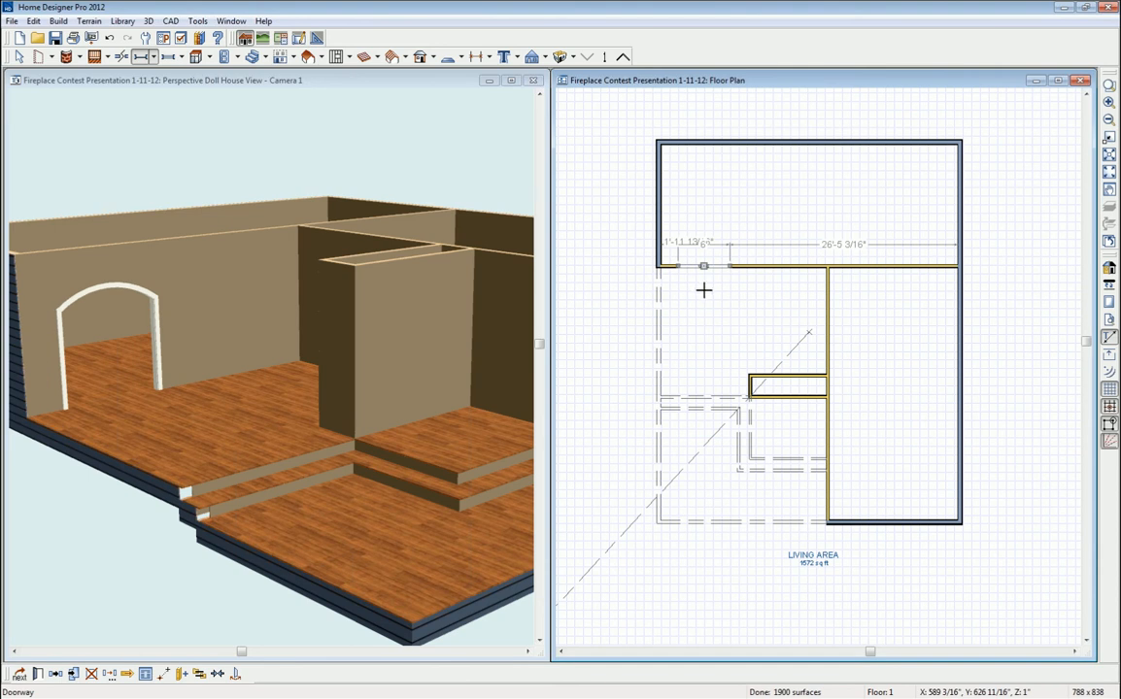
click(374, 90)
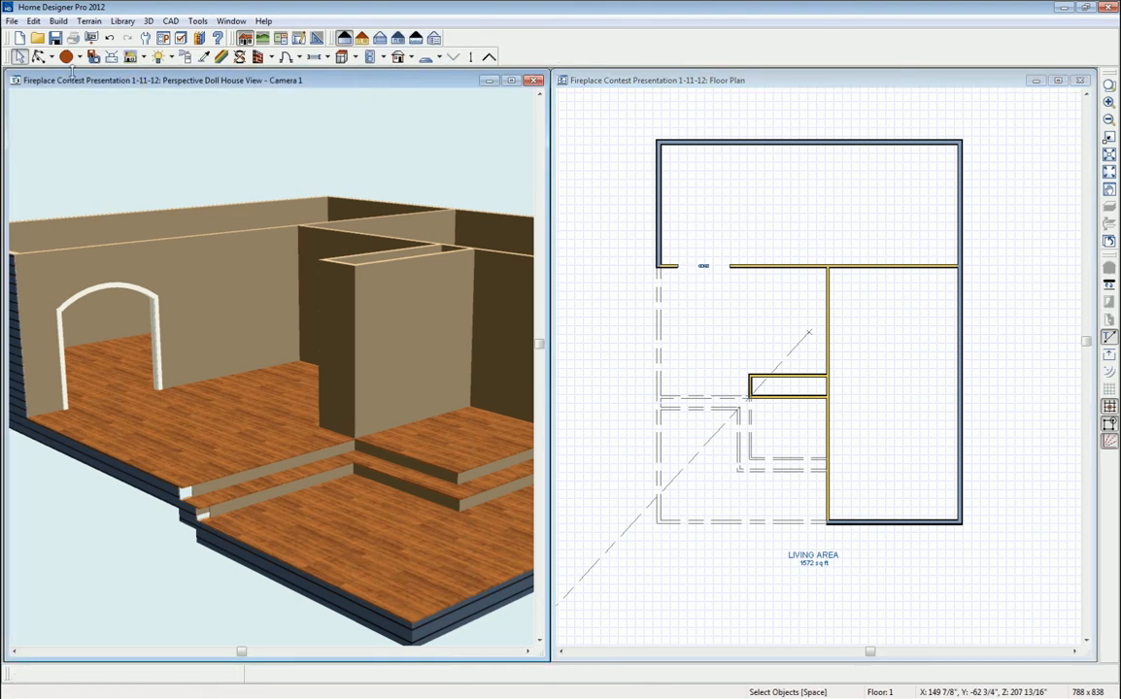
click(39, 57)
drag(233, 352, 473, 388)
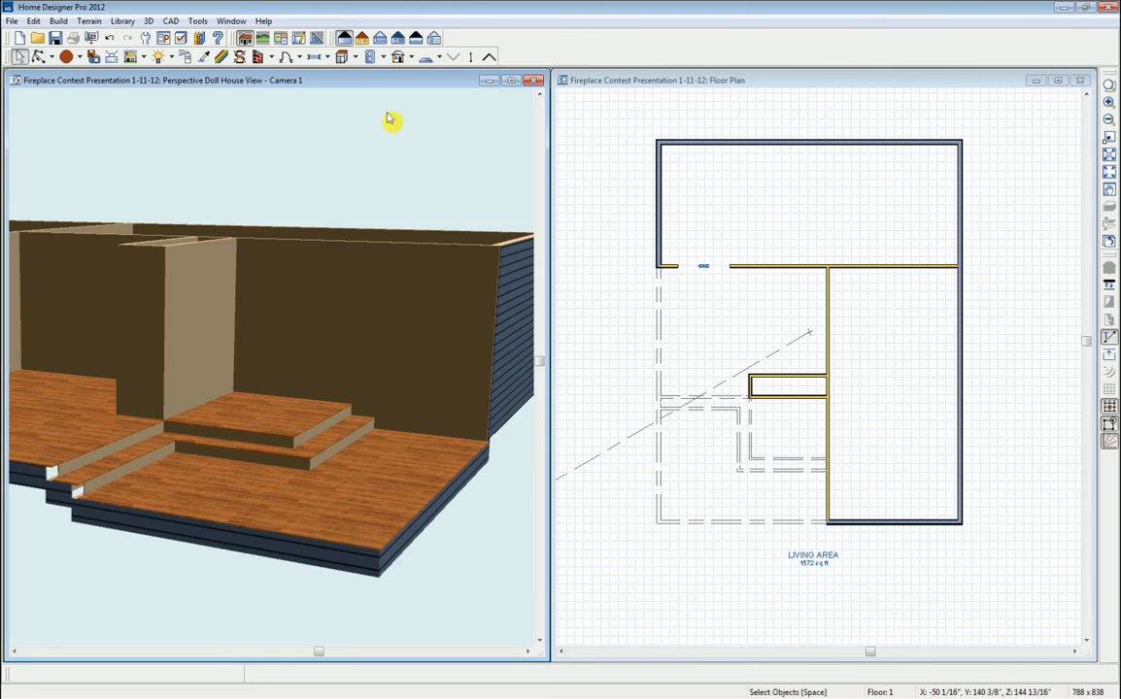
click(578, 80)
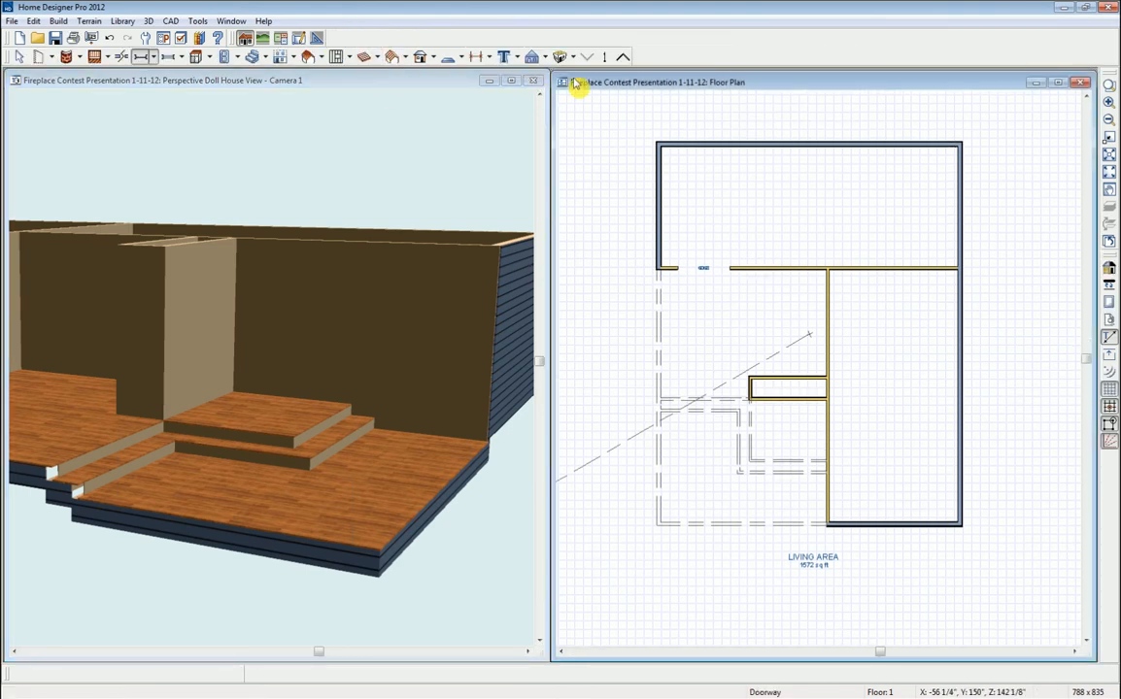
- Place a 4'6" doorway in the right wall with an 8" Broken Arch top
click(143, 57)
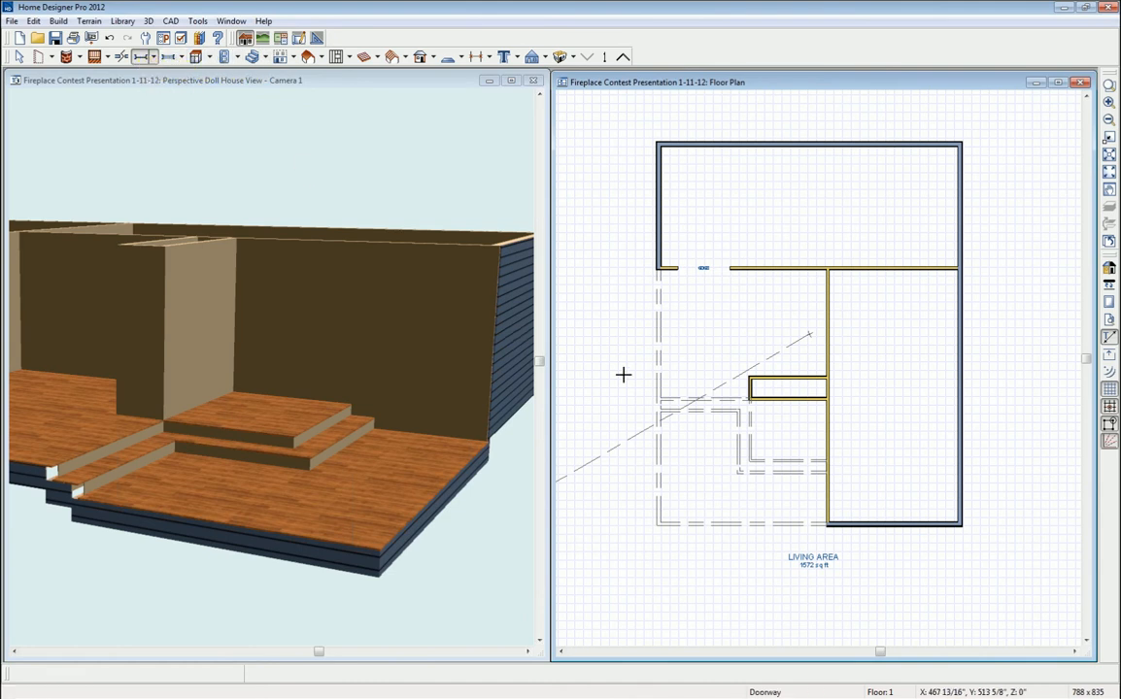
click(827, 496)
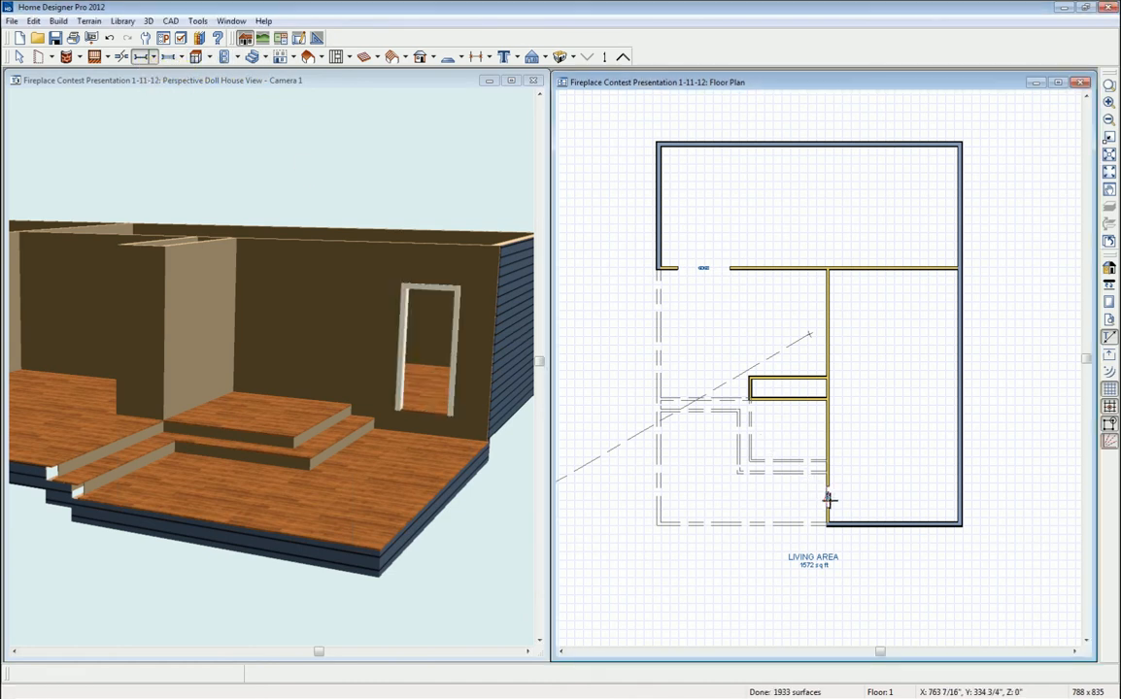
double_click(827, 499)
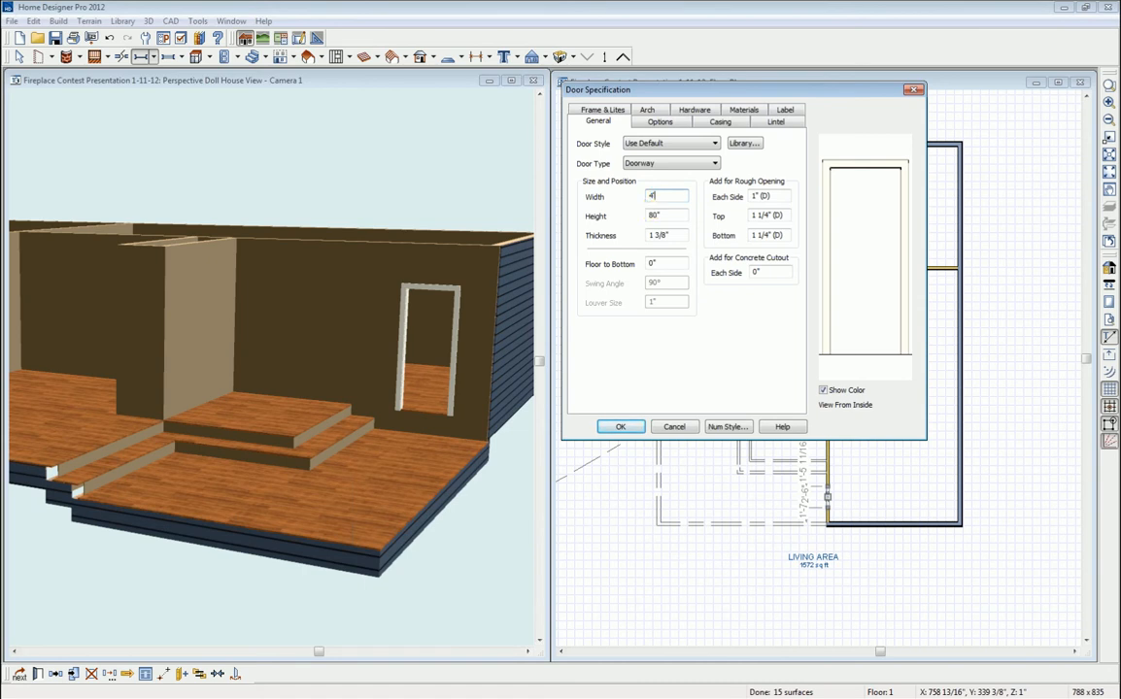
click(647, 111)
click(682, 157)
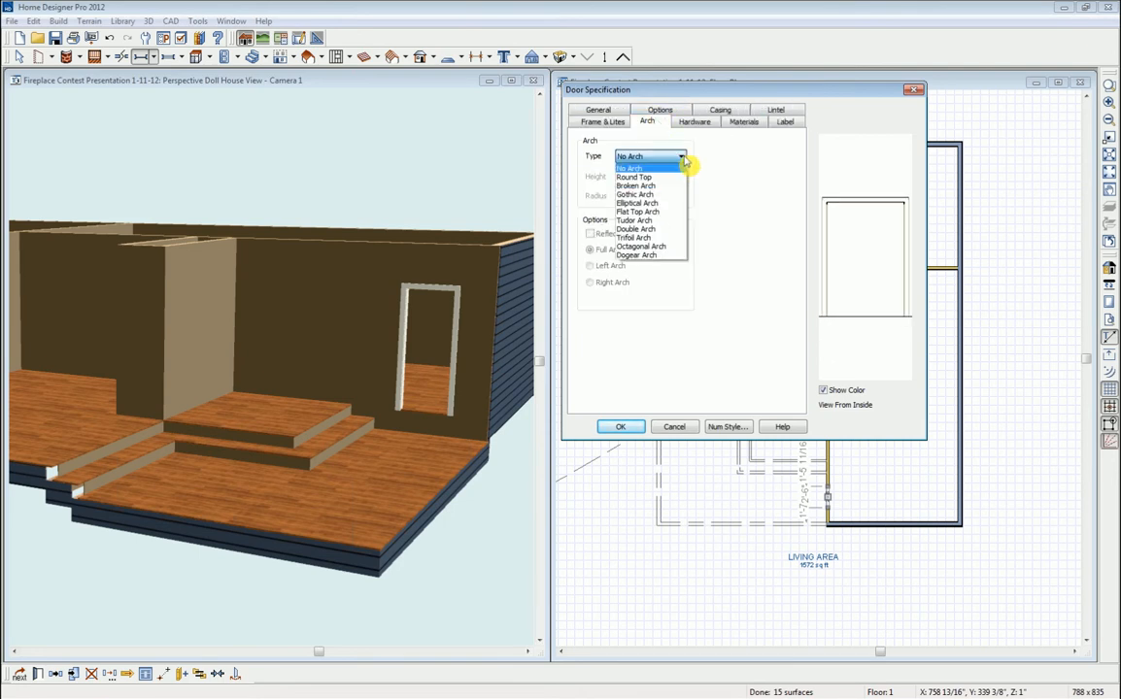
click(637, 183)
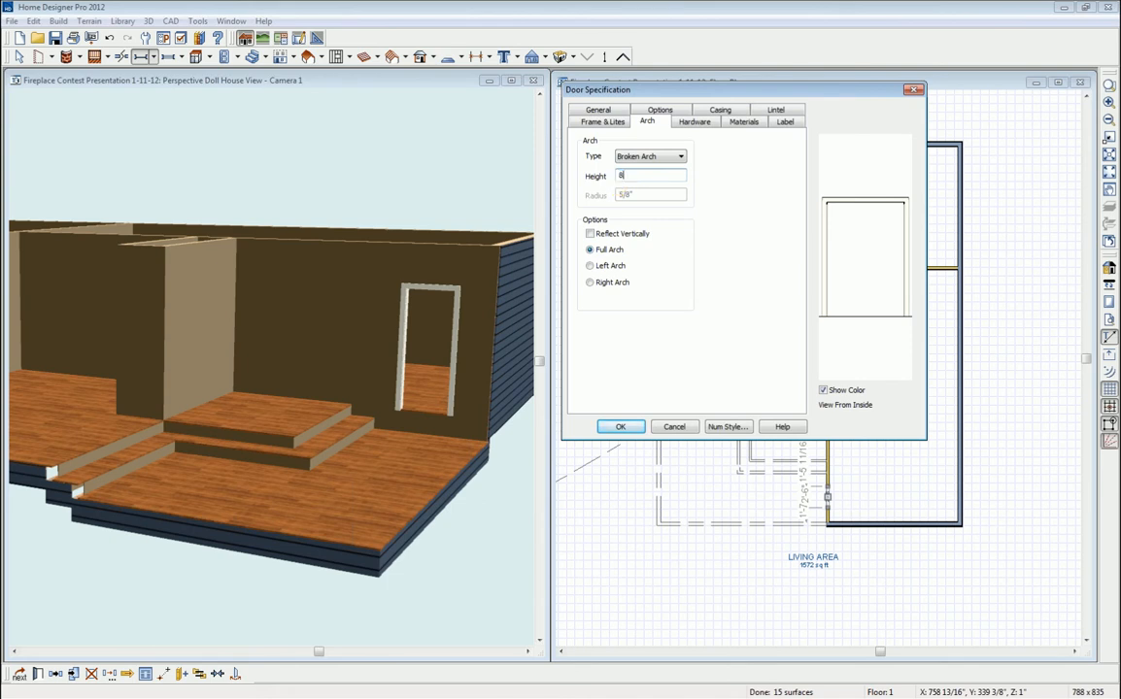
key(Tab)
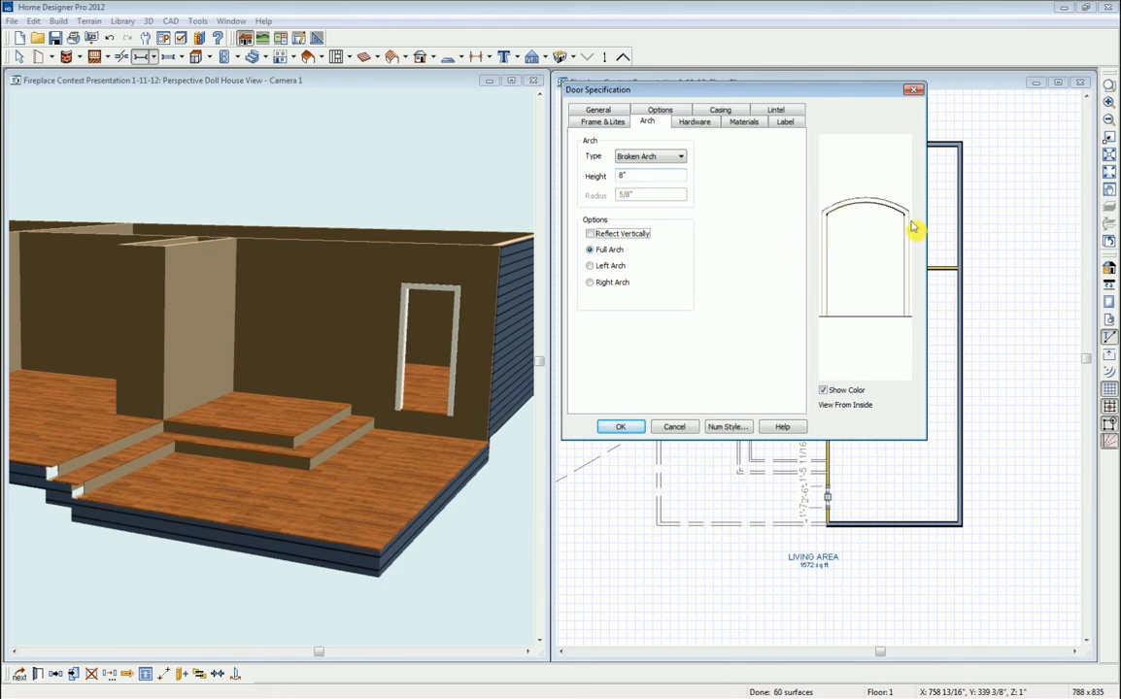
click(615, 429)
key(space)
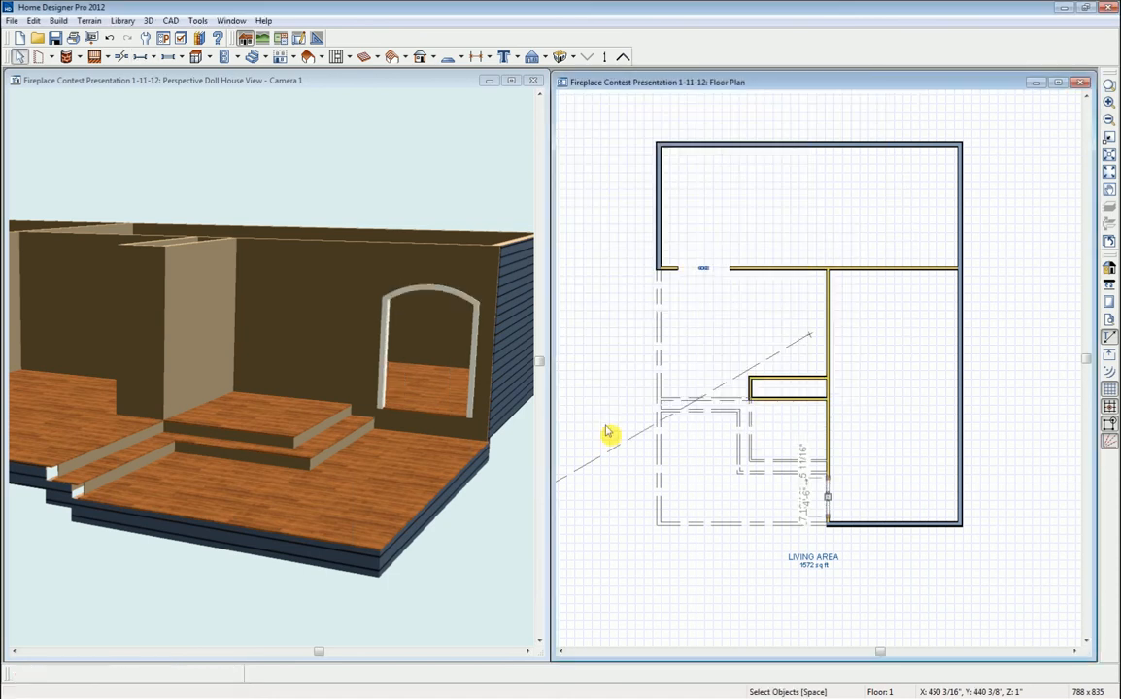
- Nudge the second arched doorway slightly down the right wall and check it in the 3D view
click(829, 503)
drag(829, 496, 829, 501)
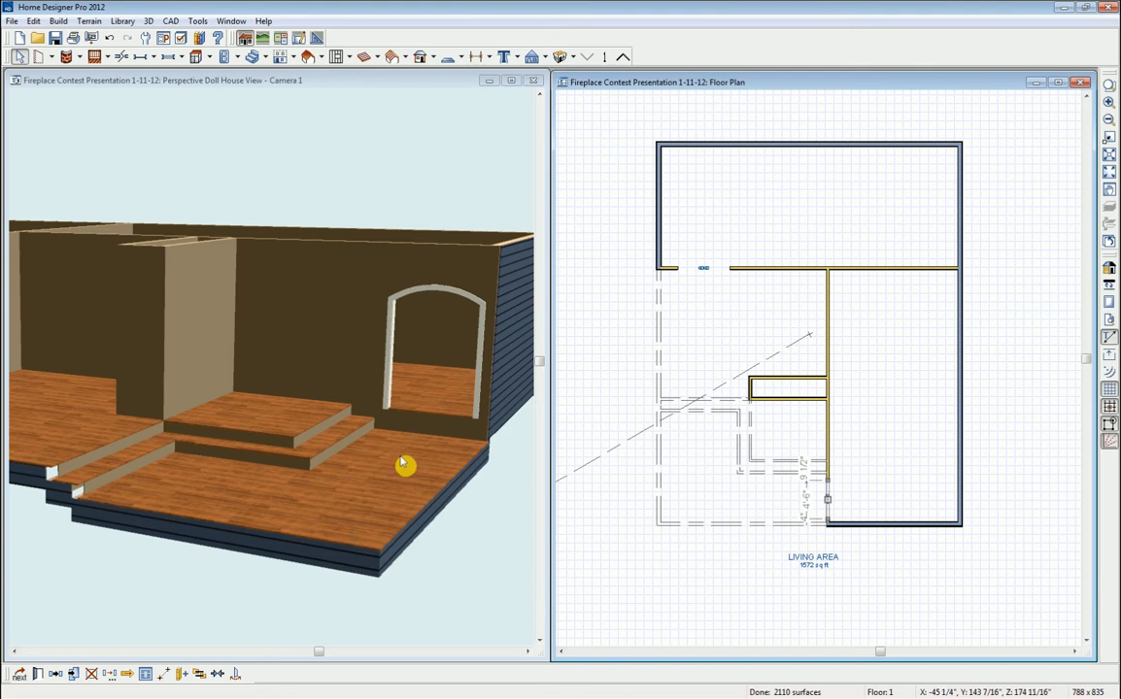
click(293, 80)
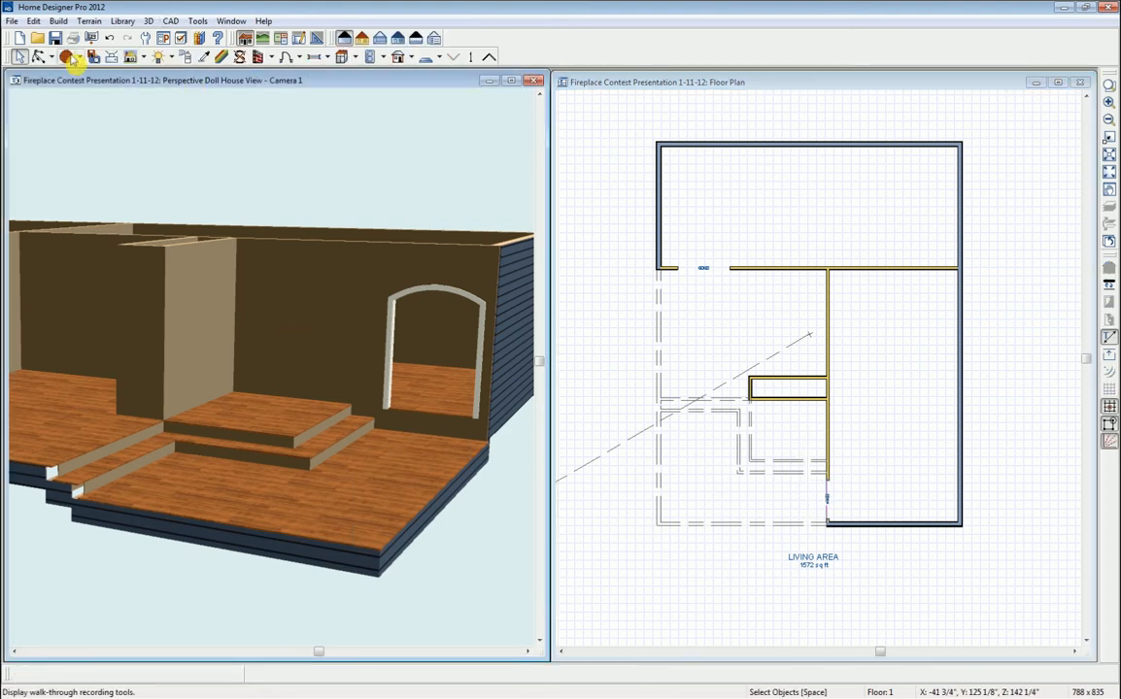
click(37, 56)
drag(253, 416, 196, 367)
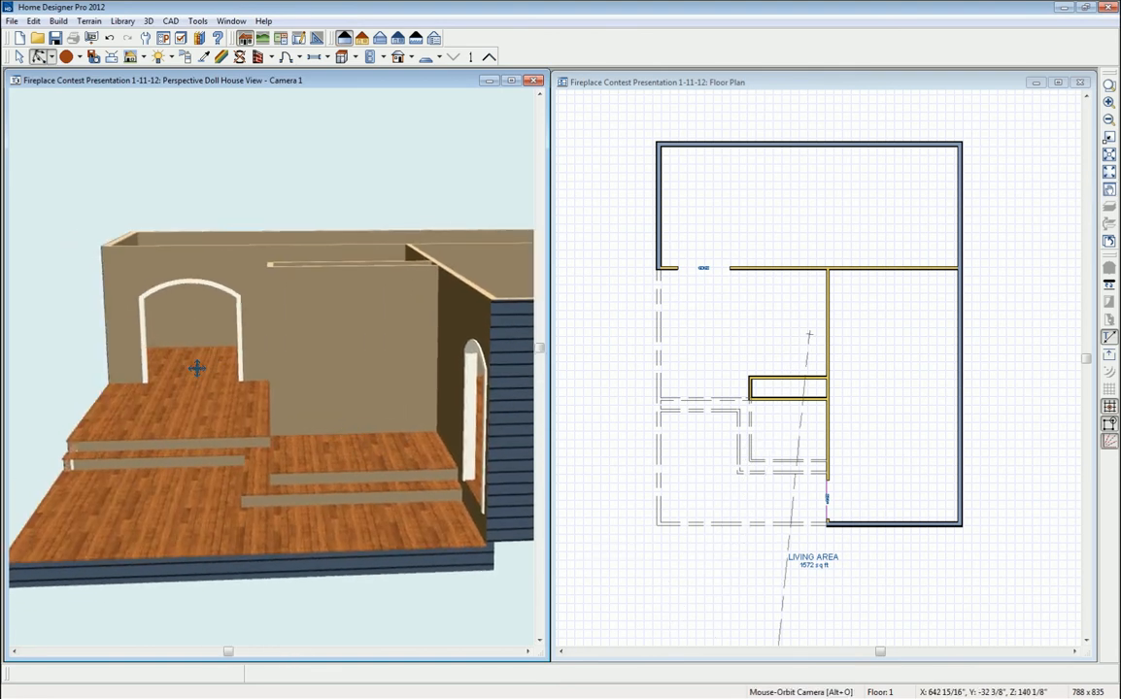
middle_drag(333, 405, 326, 436)
drag(326, 436, 402, 456)
key(space)
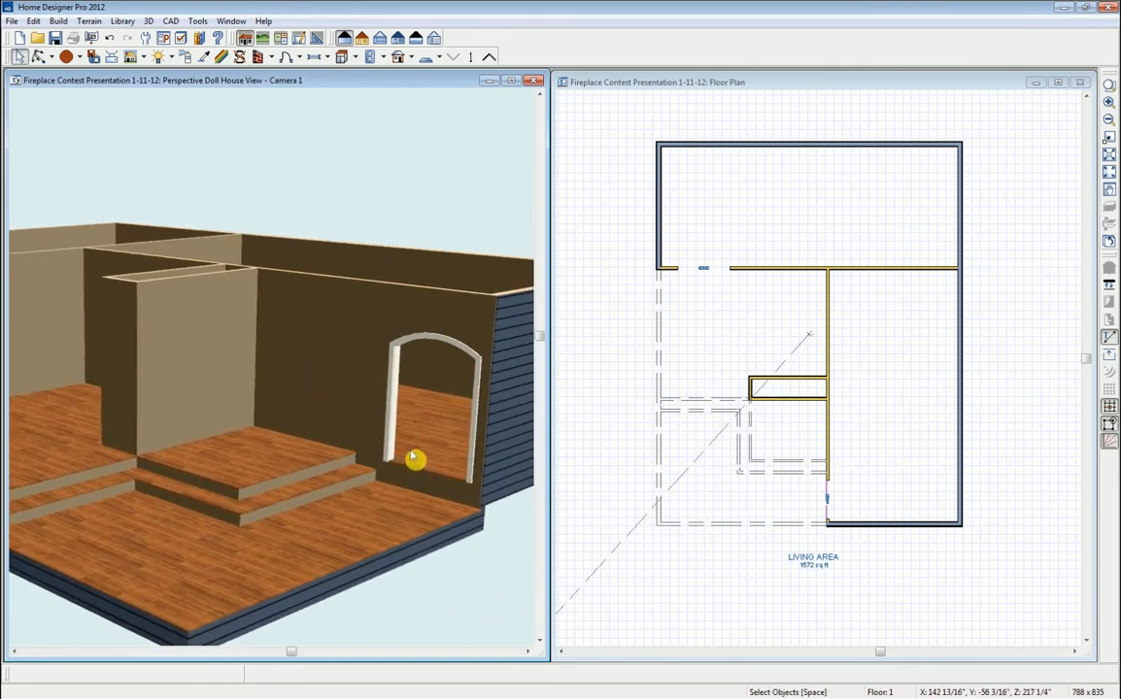
- Give the room at the right arched doorway a negative Floor (C) elevation
double_click(431, 448)
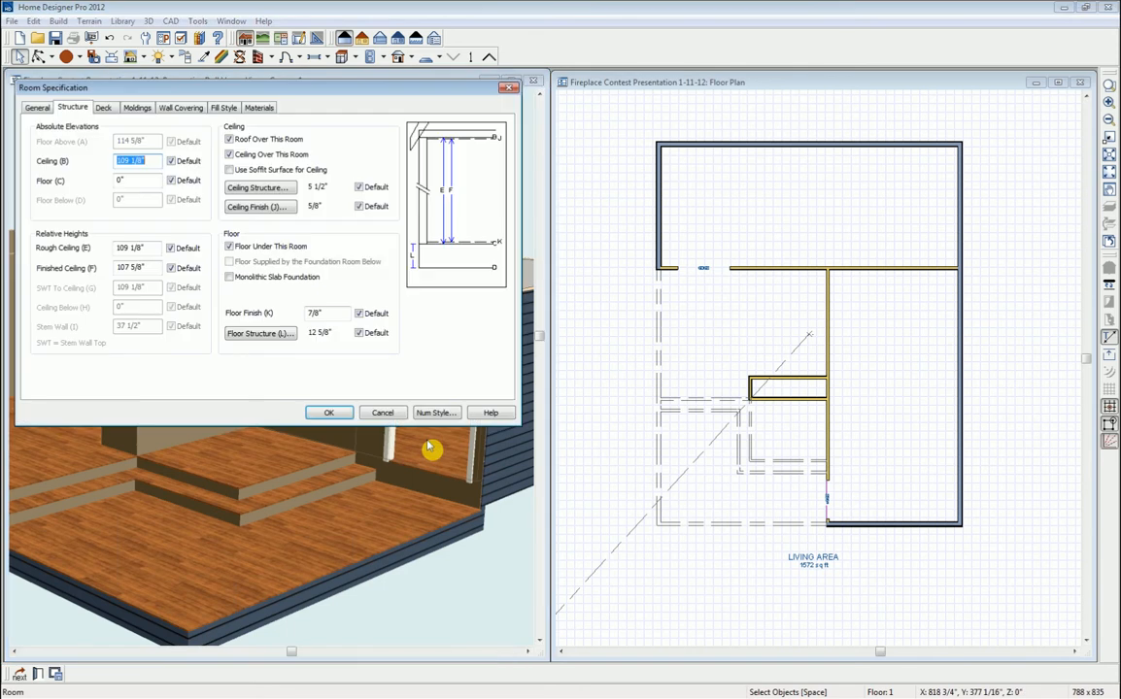
double_click(116, 181)
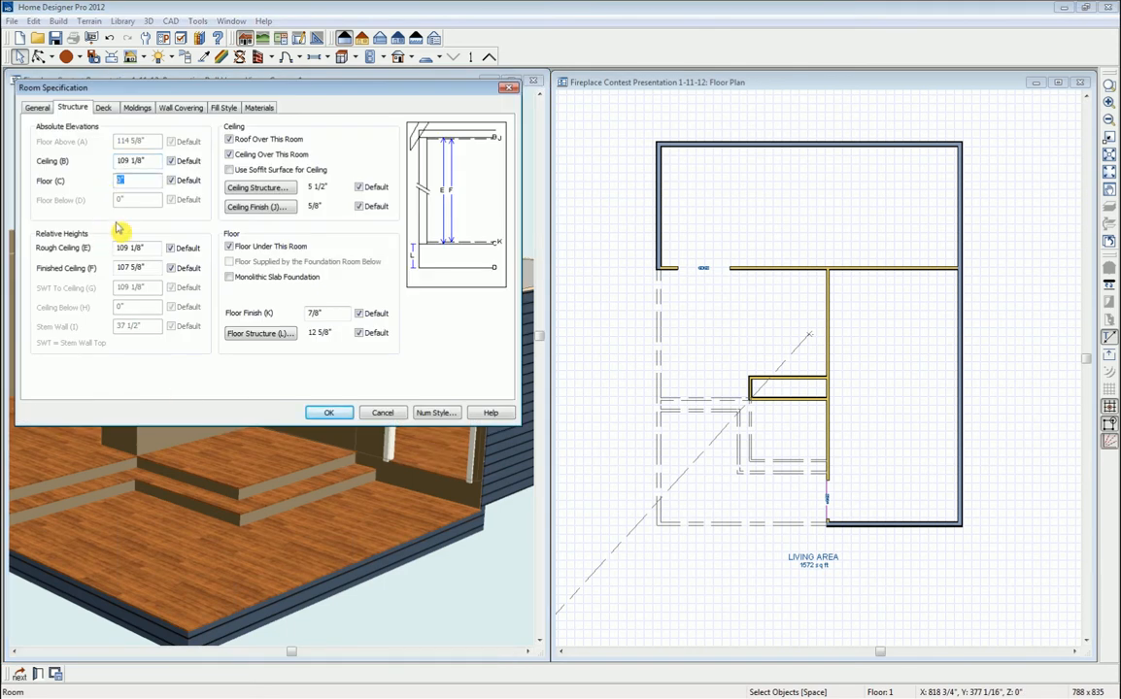
text(-)
click(329, 413)
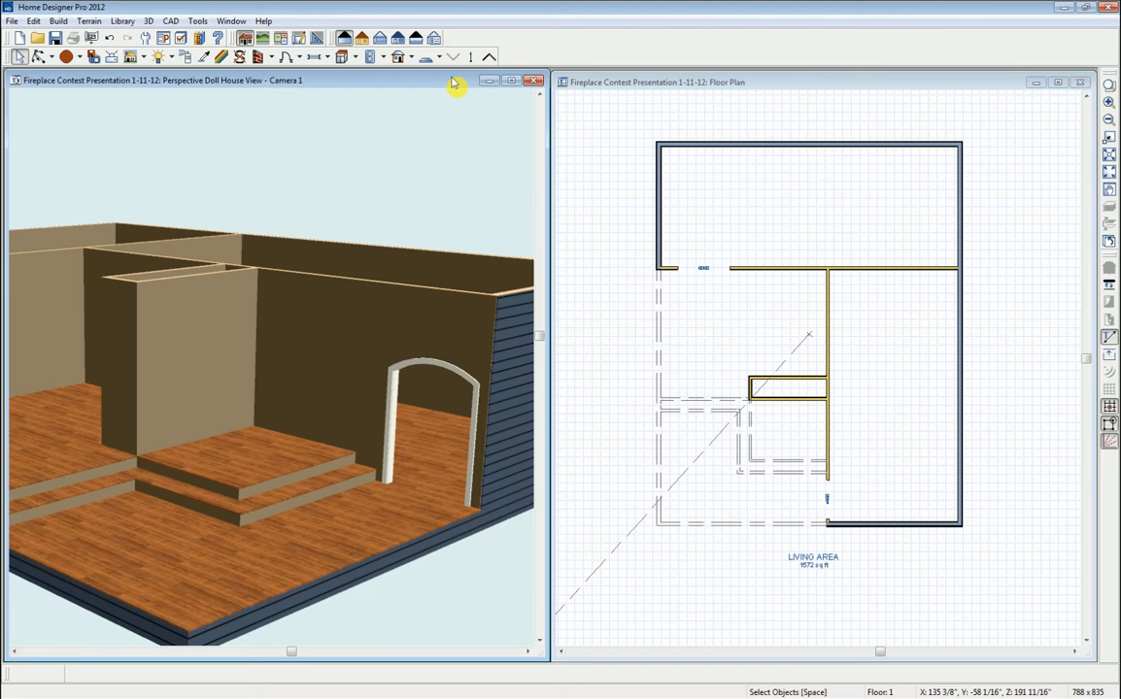
- In the Library Browser, expand User Catalog and open the Custom Fireplace folder
click(200, 41)
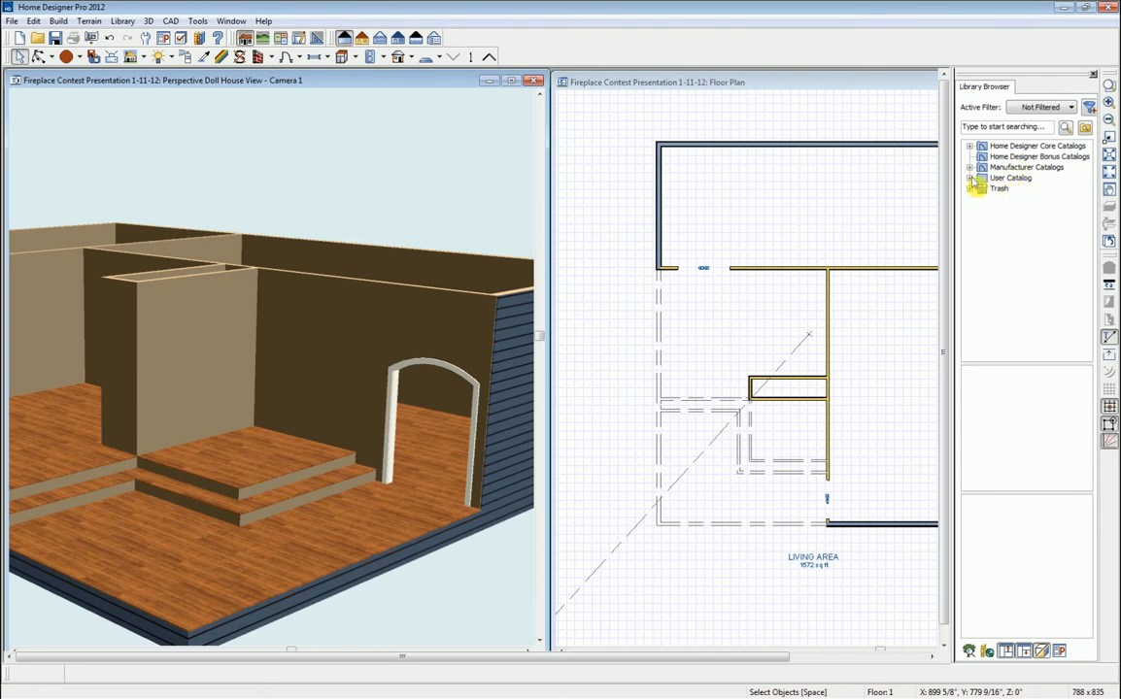
click(969, 179)
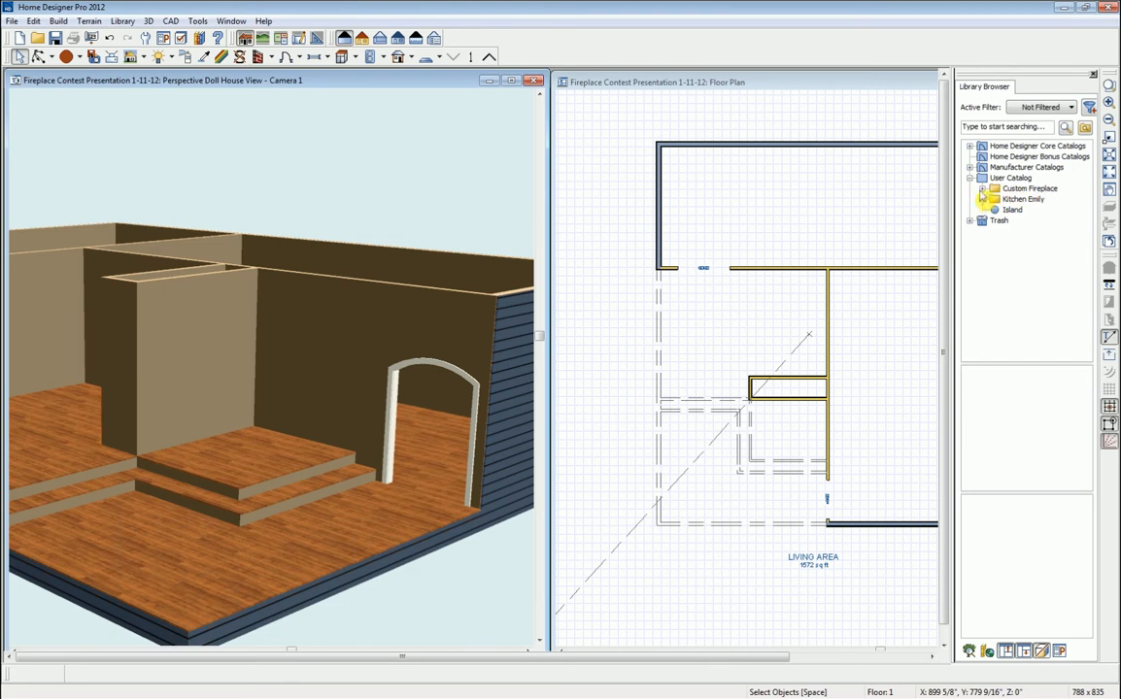
double_click(1029, 188)
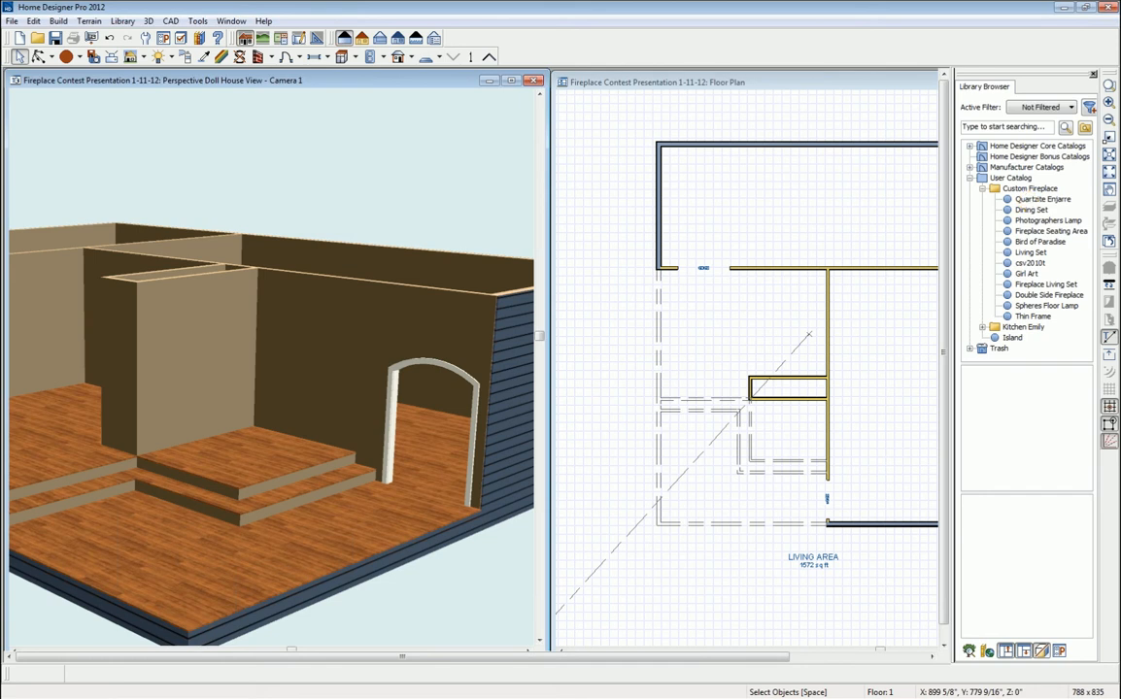
drag(1120, 88, 777, 72)
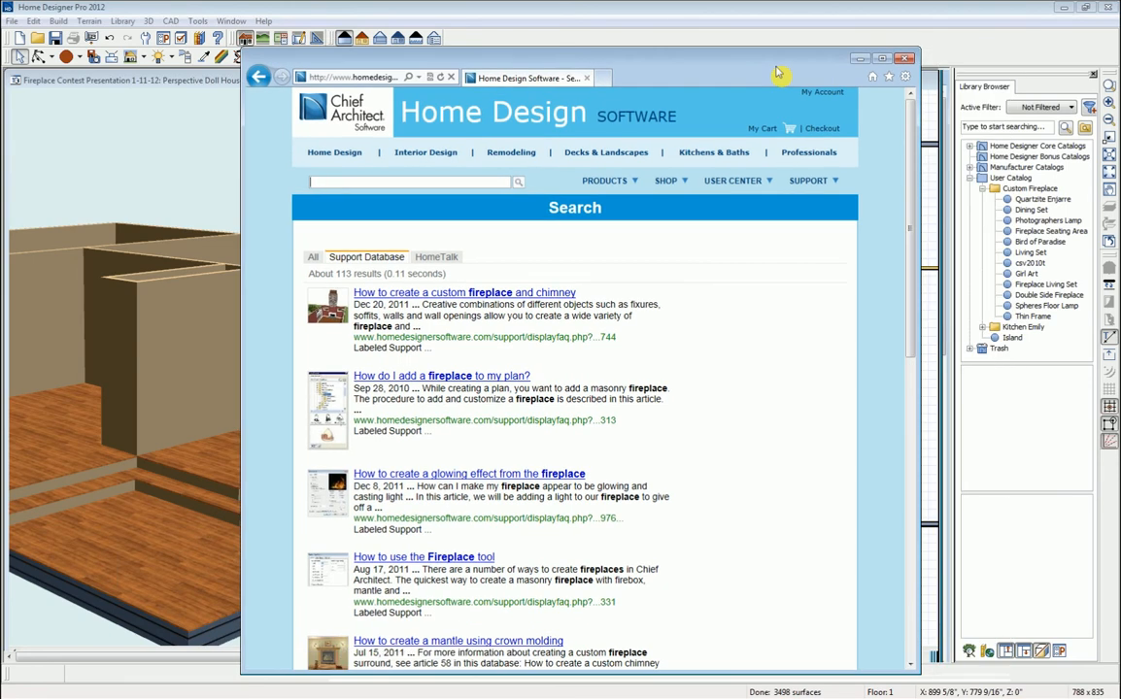
mouse_move(739, 187)
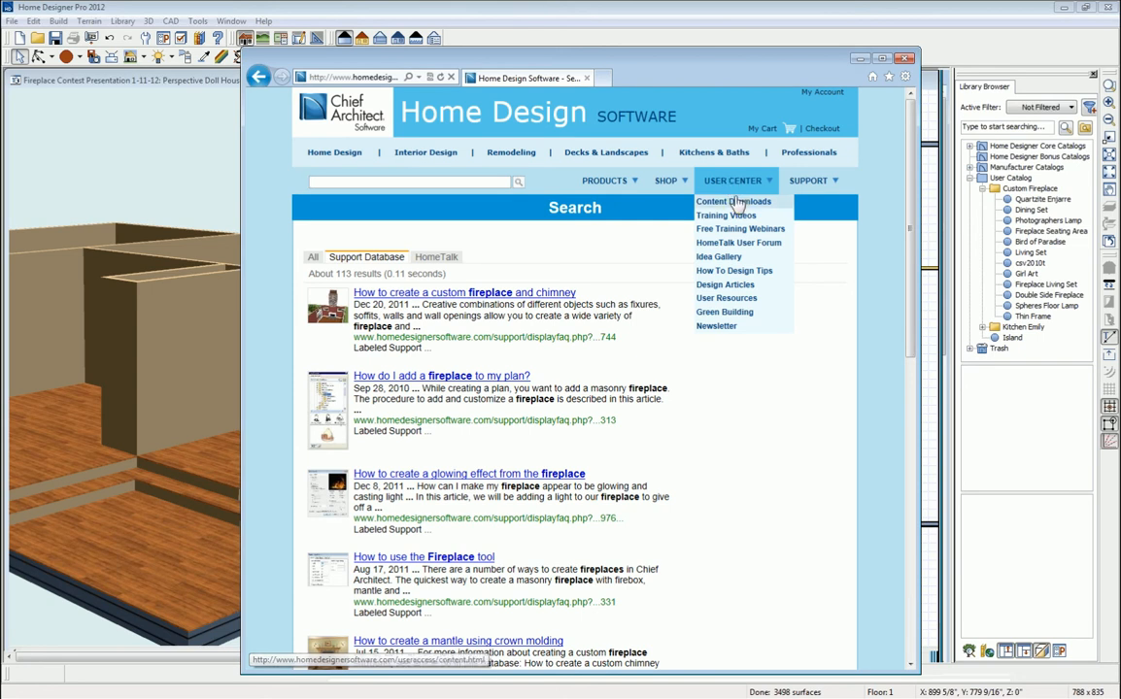
click(726, 202)
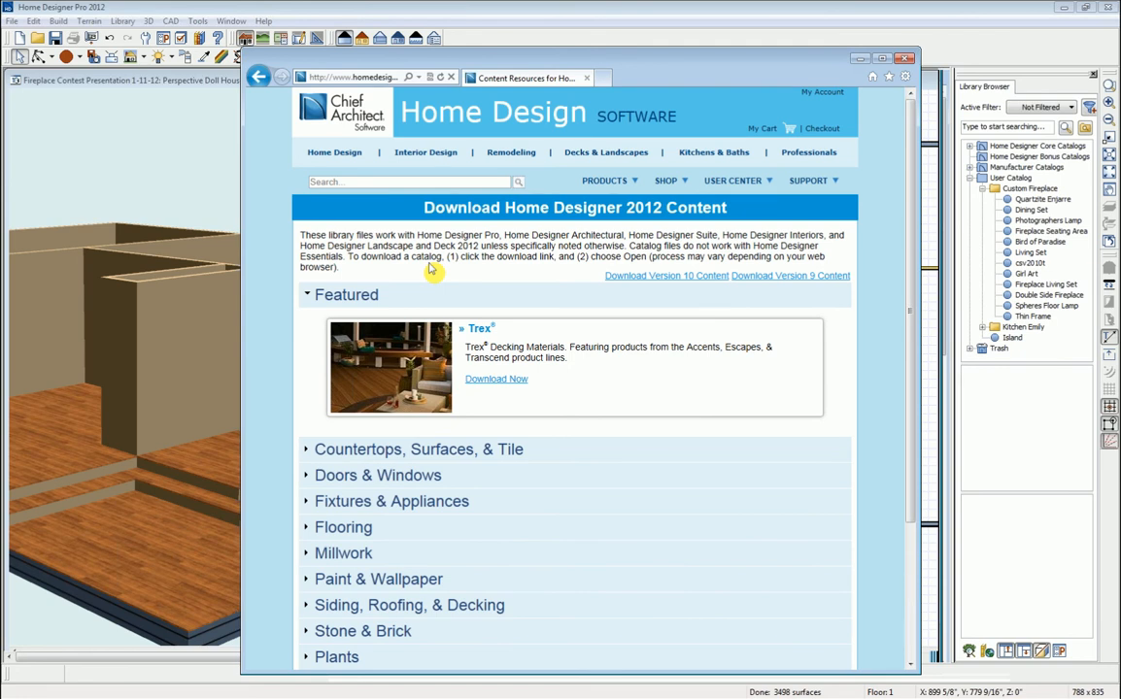
scroll(432, 270, down, 2)
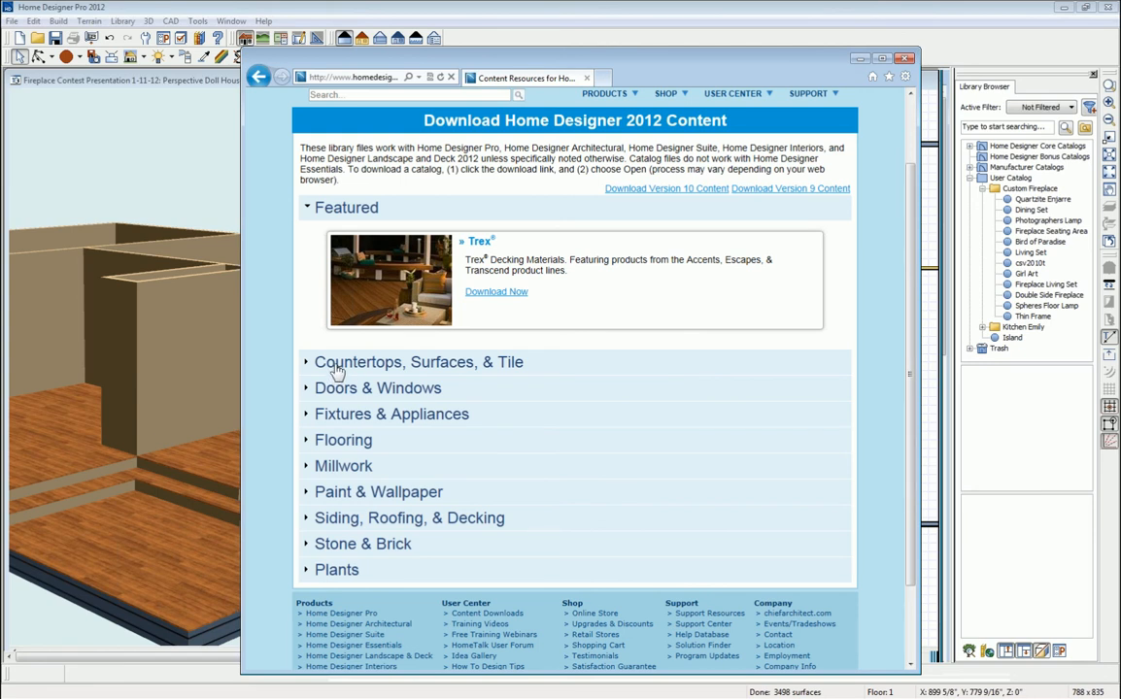
click(306, 366)
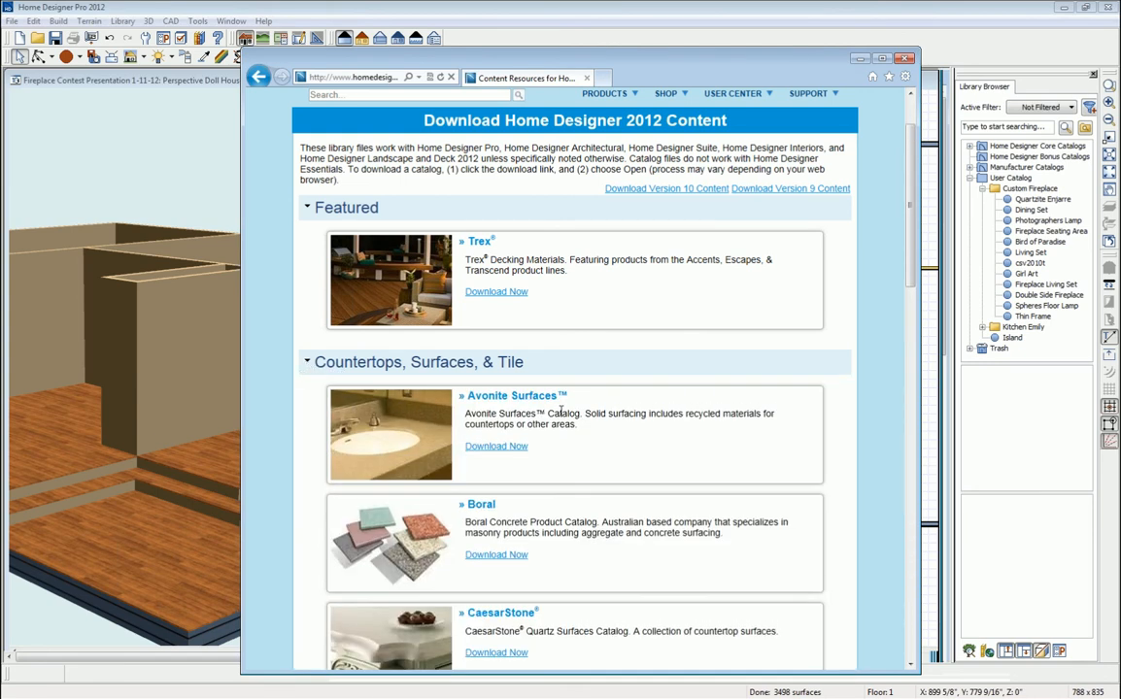
scroll(562, 416, down, 3)
scroll(562, 417, down, 2)
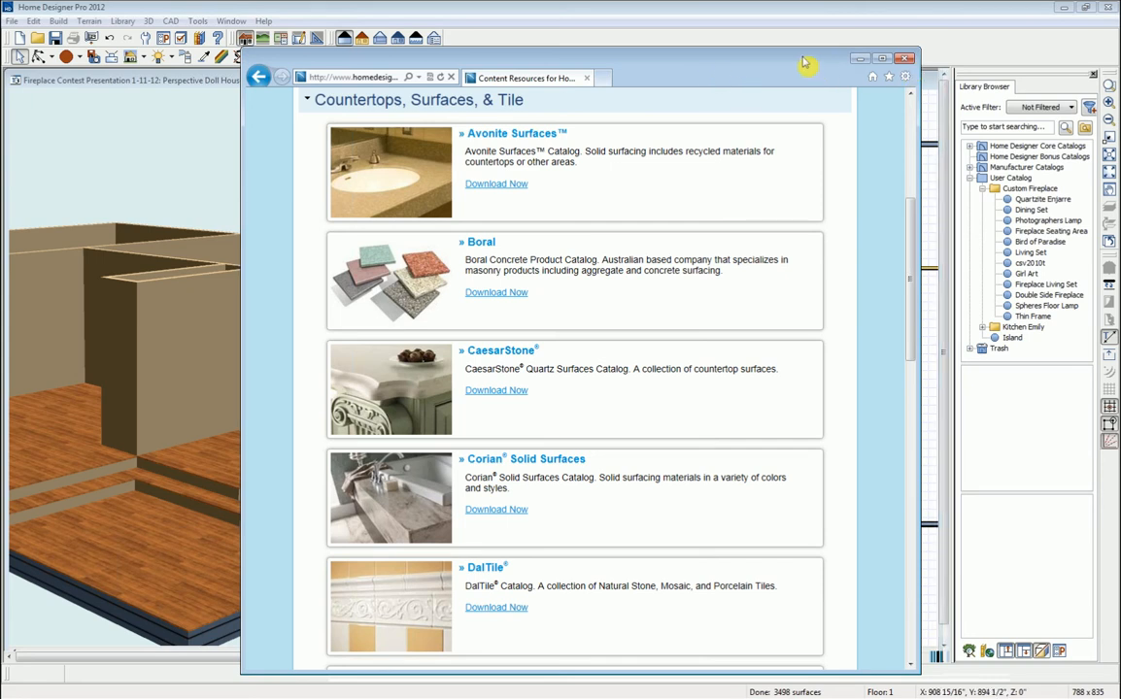
click(903, 59)
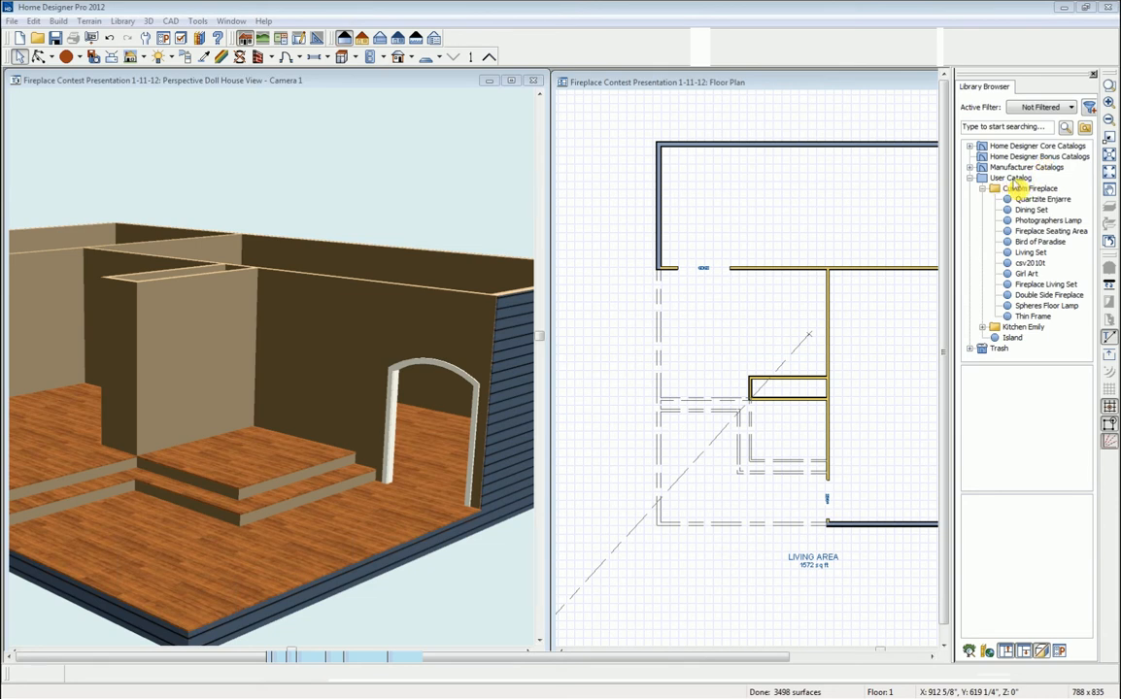
- Select Double Side Fireplace from the User Catalog's Custom Fireplace folder
right_click(1013, 182)
mouse_move(1039, 189)
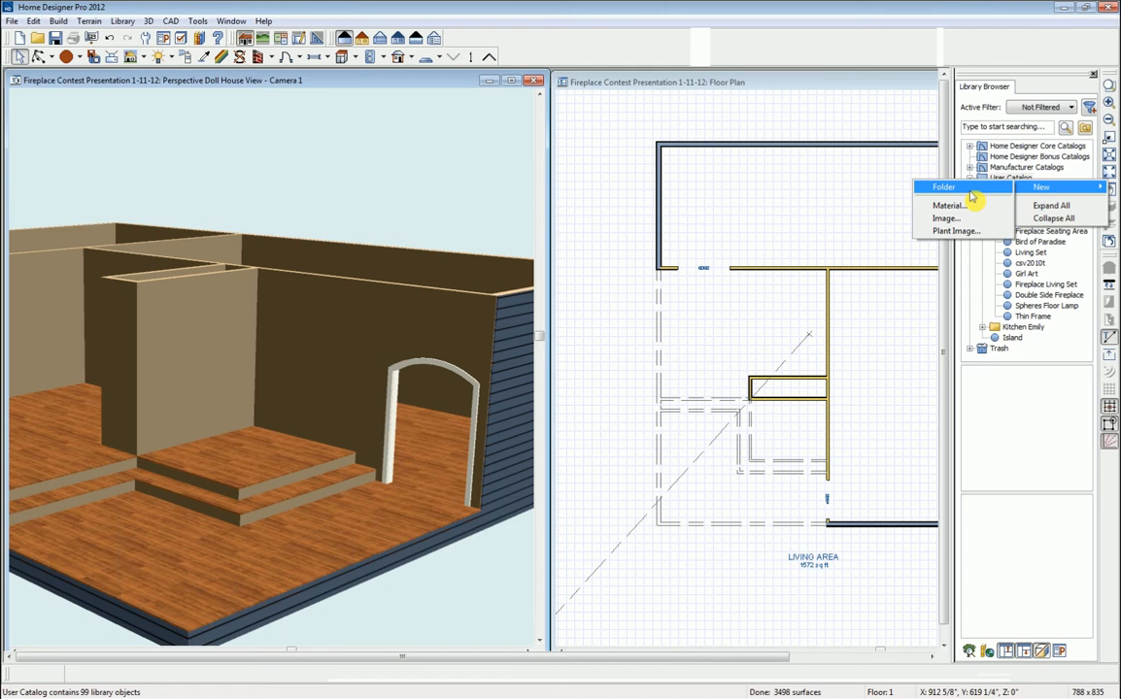
click(1014, 168)
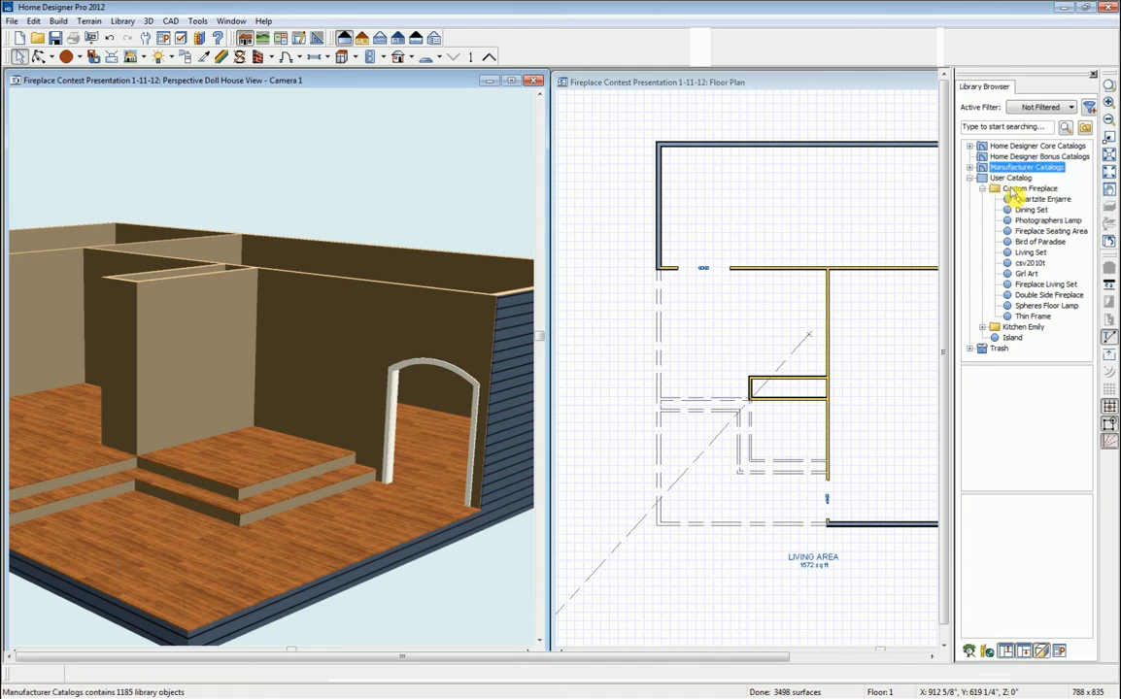
click(1013, 190)
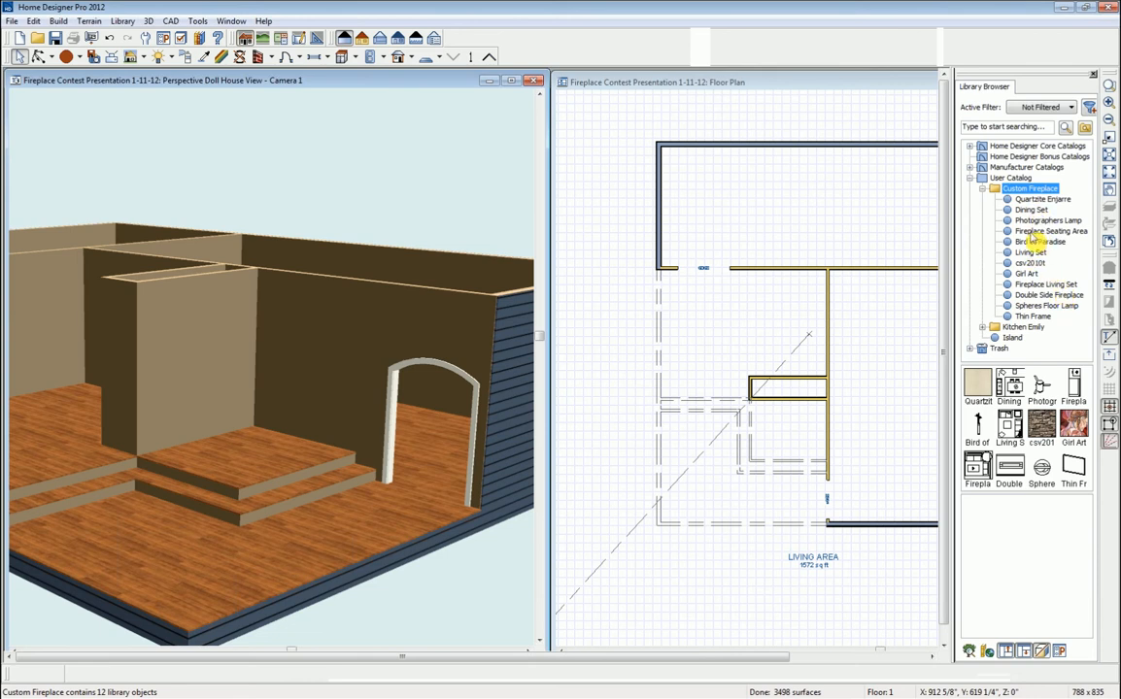
click(1045, 295)
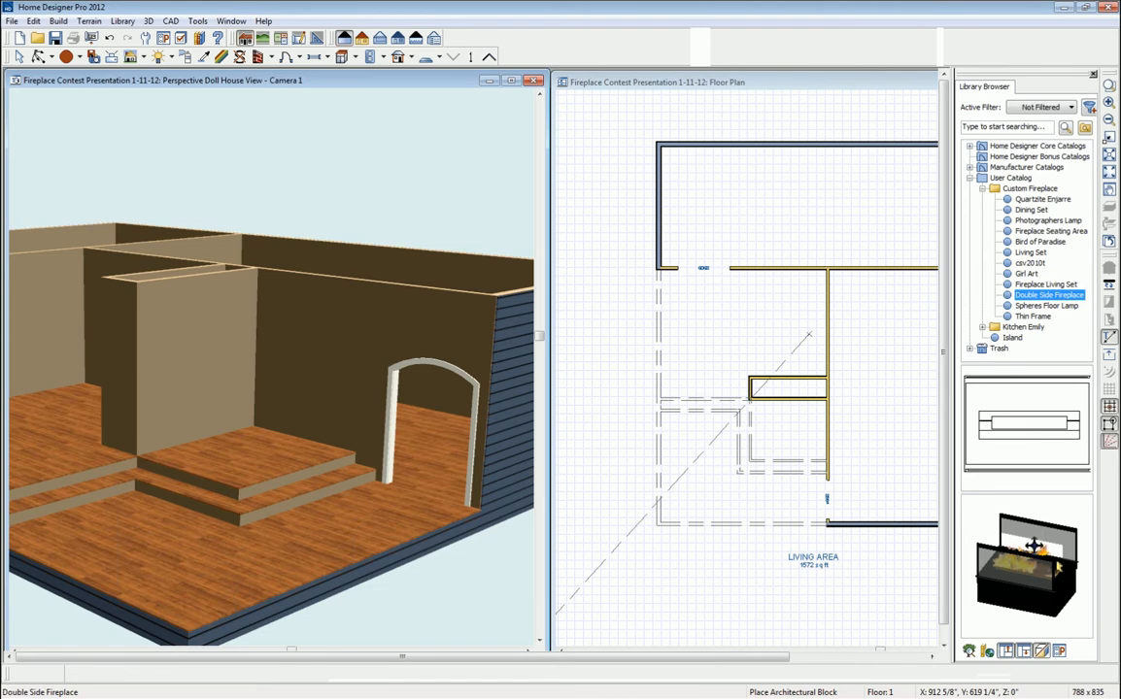
- Place the Double Side Fireplace in the floor plan just above the short fireplace wall
click(1029, 581)
drag(1030, 581, 1012, 536)
click(1028, 431)
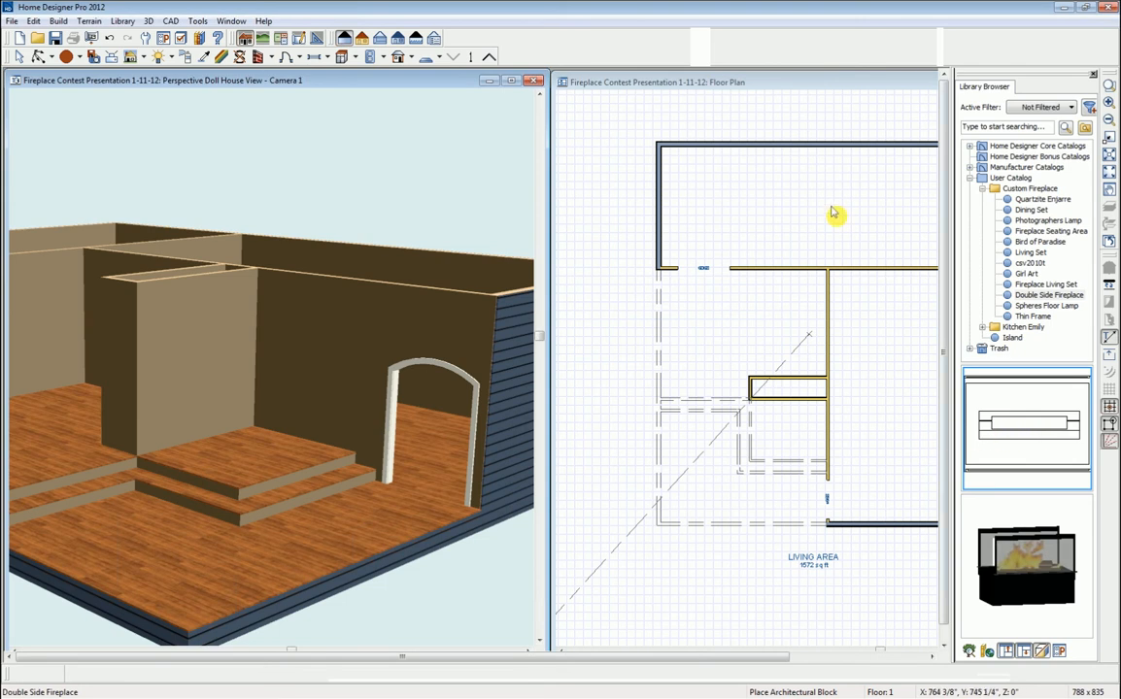
click(851, 90)
click(1020, 428)
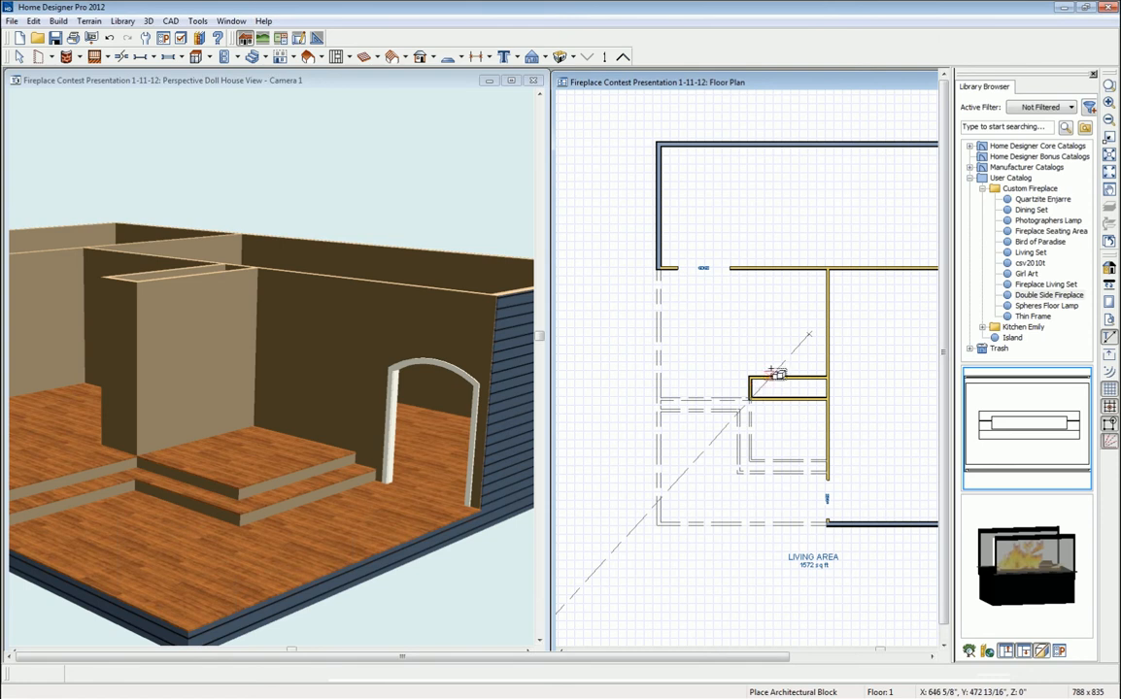
click(791, 356)
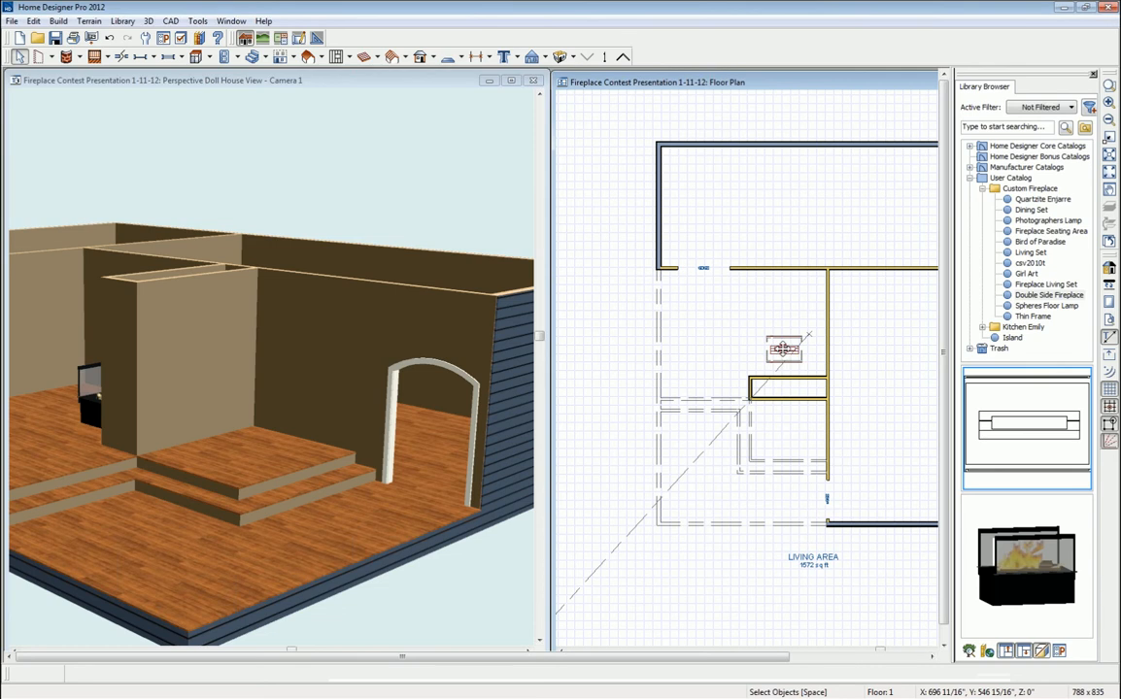
- Move the fireplace into the short wall and centre it, 2'-3 1/2" either side
click(784, 351)
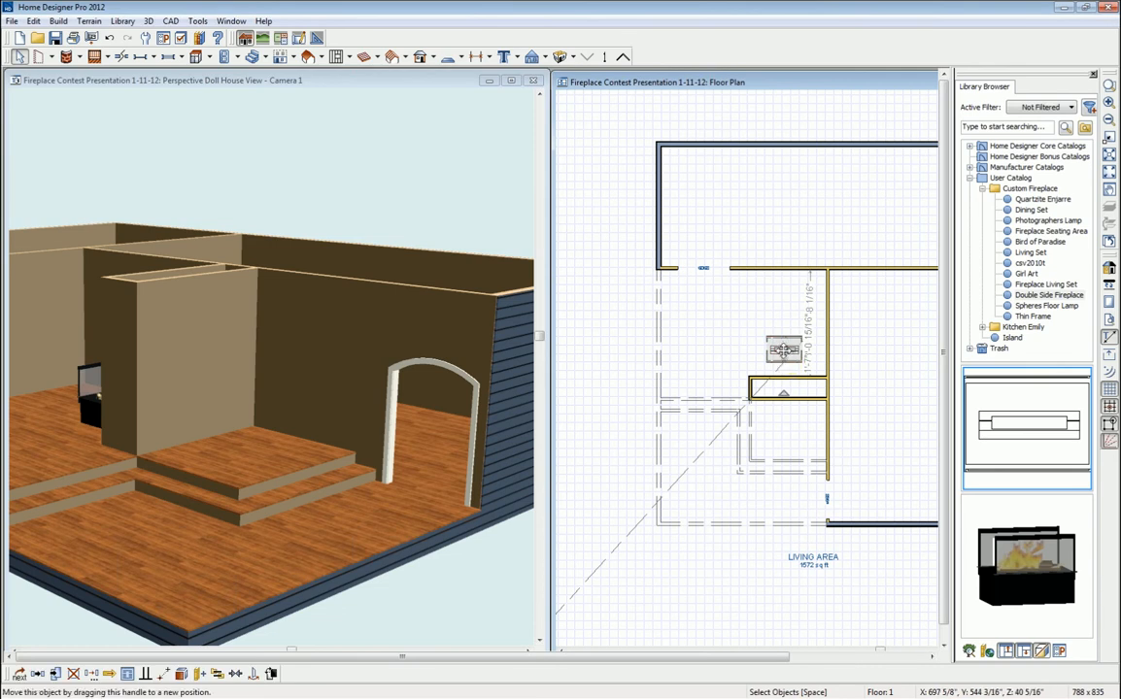
drag(784, 351, 787, 389)
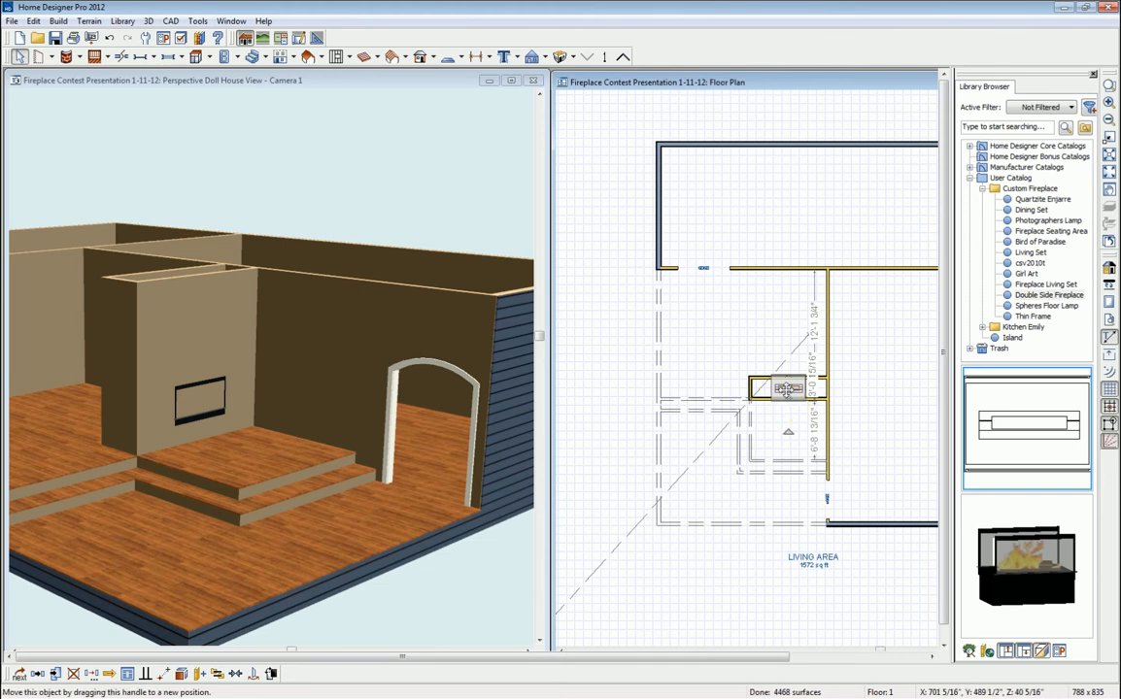
click(236, 680)
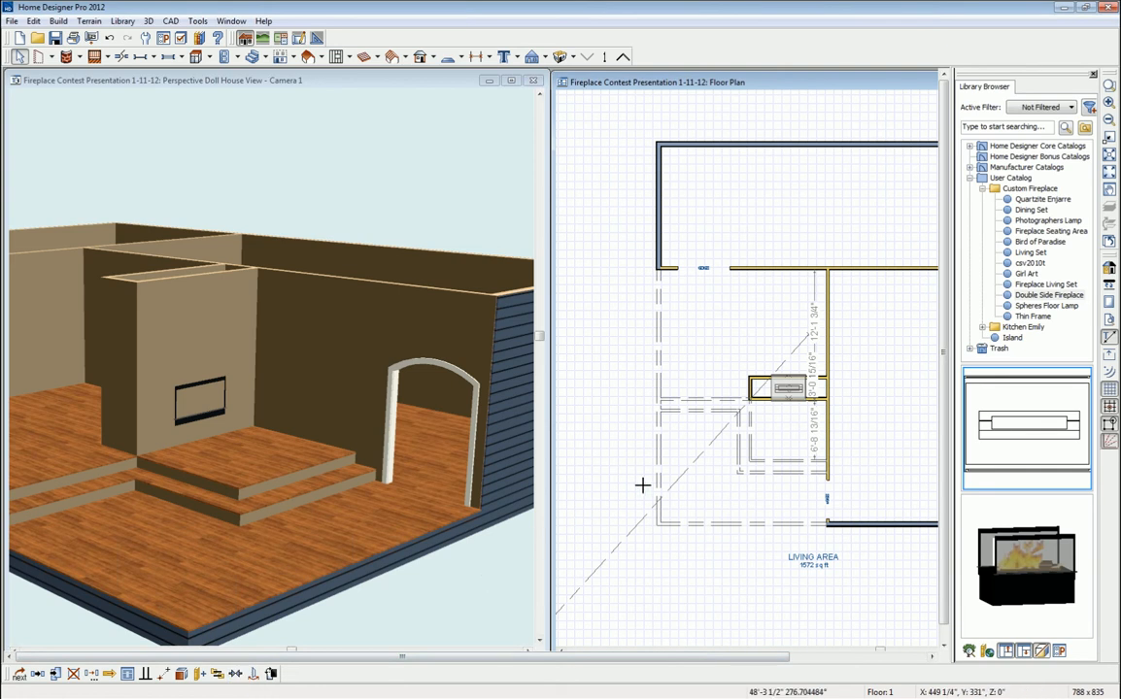
click(782, 416)
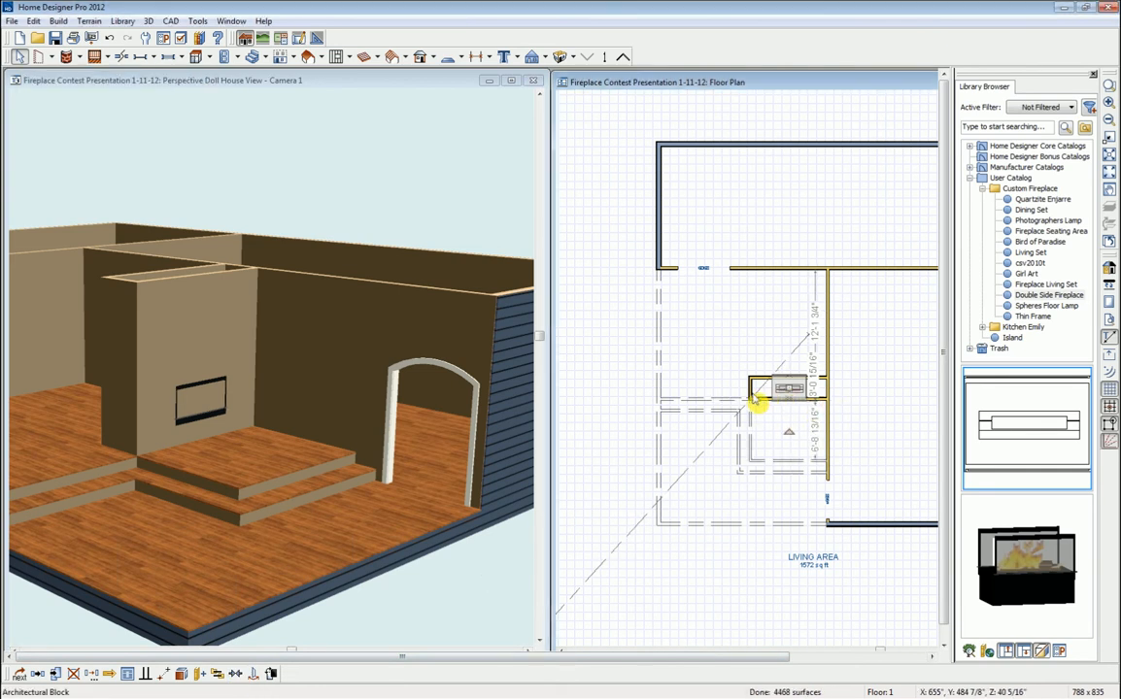
- Mirror the fireplace about the wall line and view it in the 3D doll house
click(252, 675)
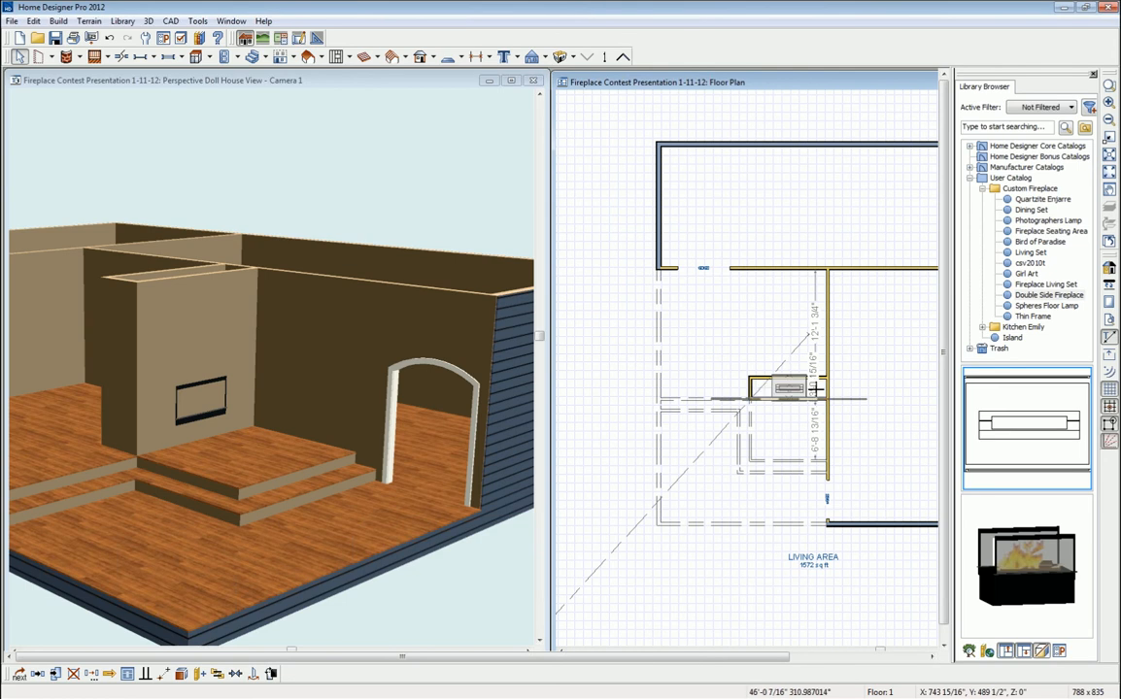
scroll(815, 389, up, 4)
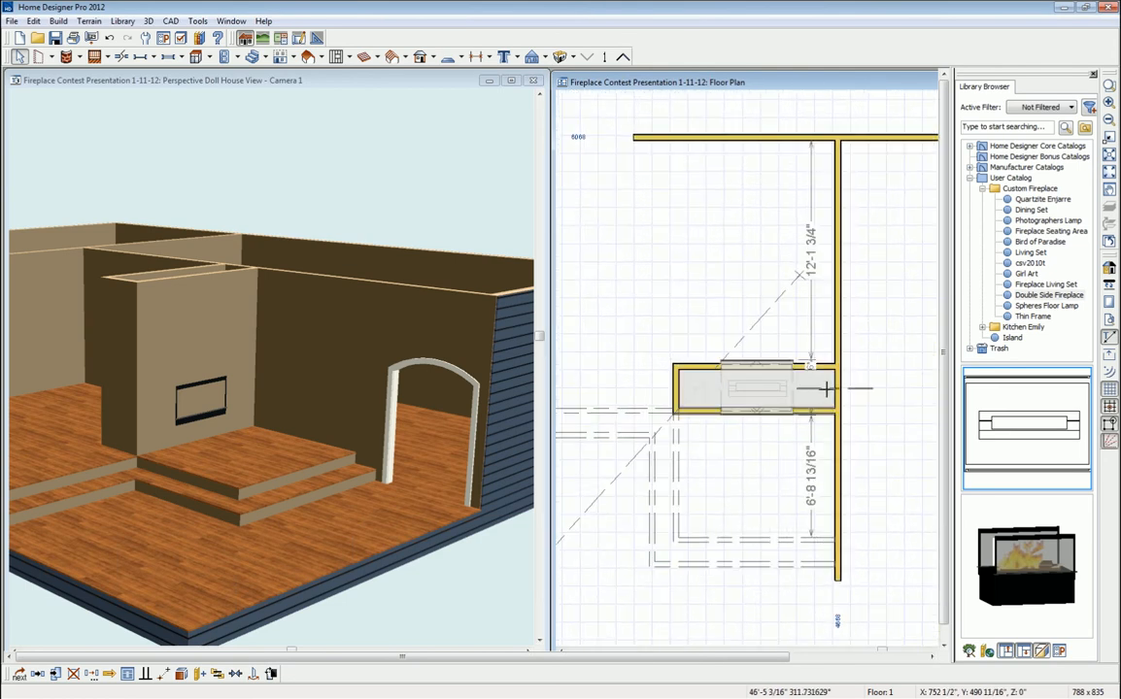
click(821, 388)
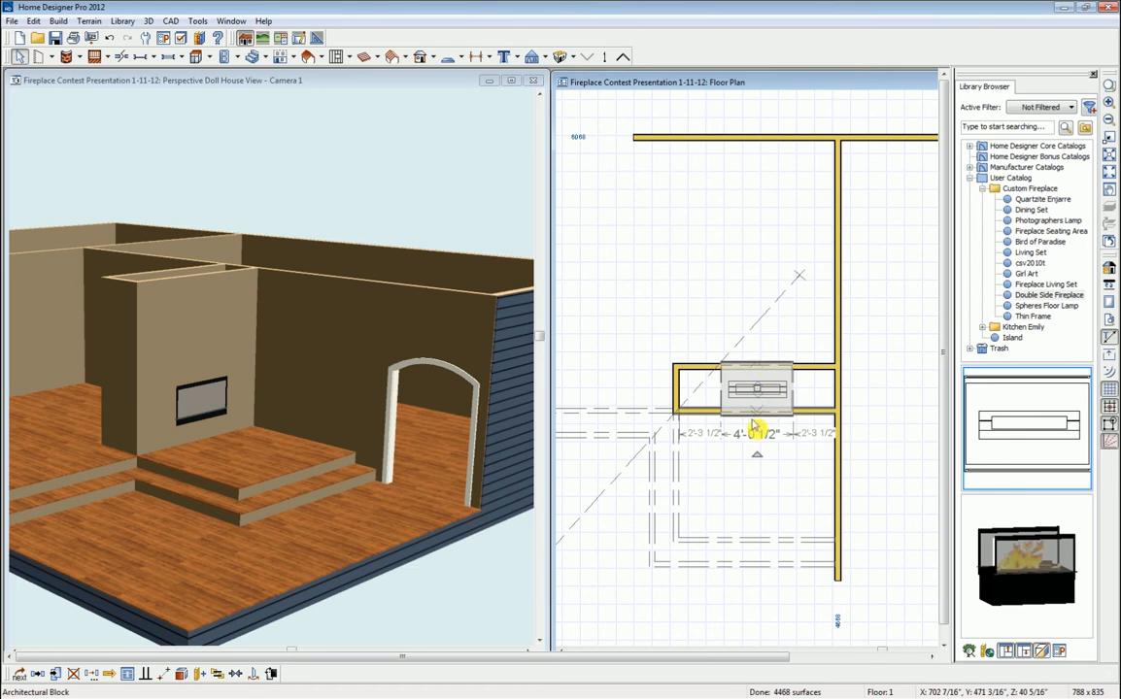
scroll(753, 437, down, 1)
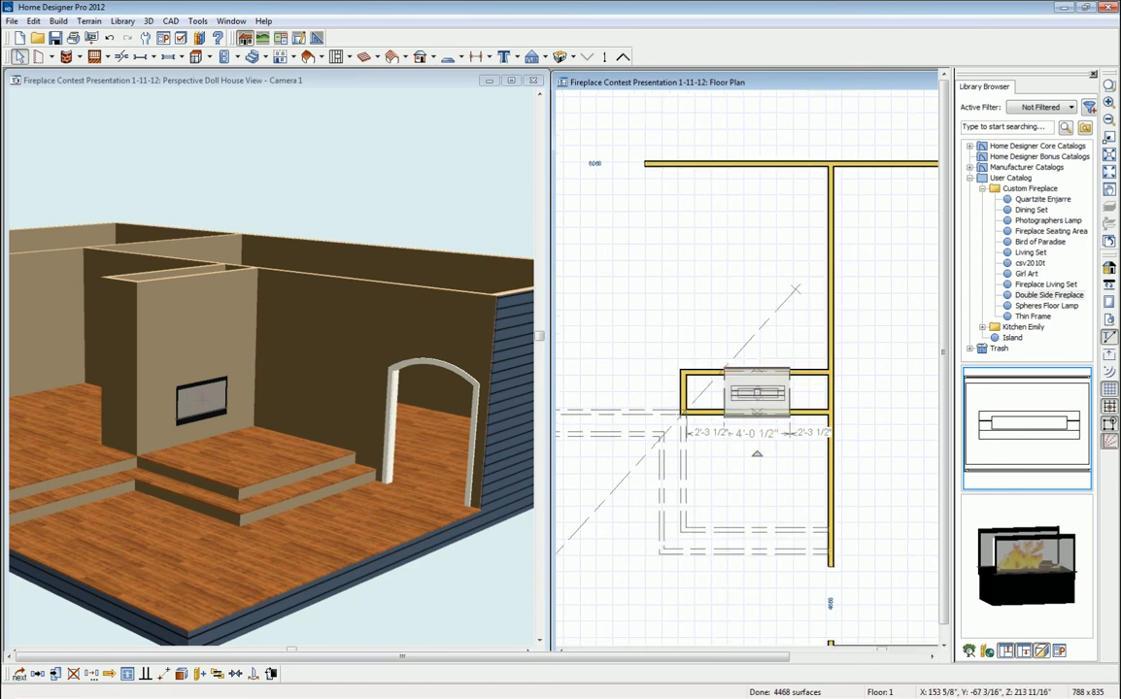
click(309, 81)
click(39, 56)
drag(214, 336, 221, 406)
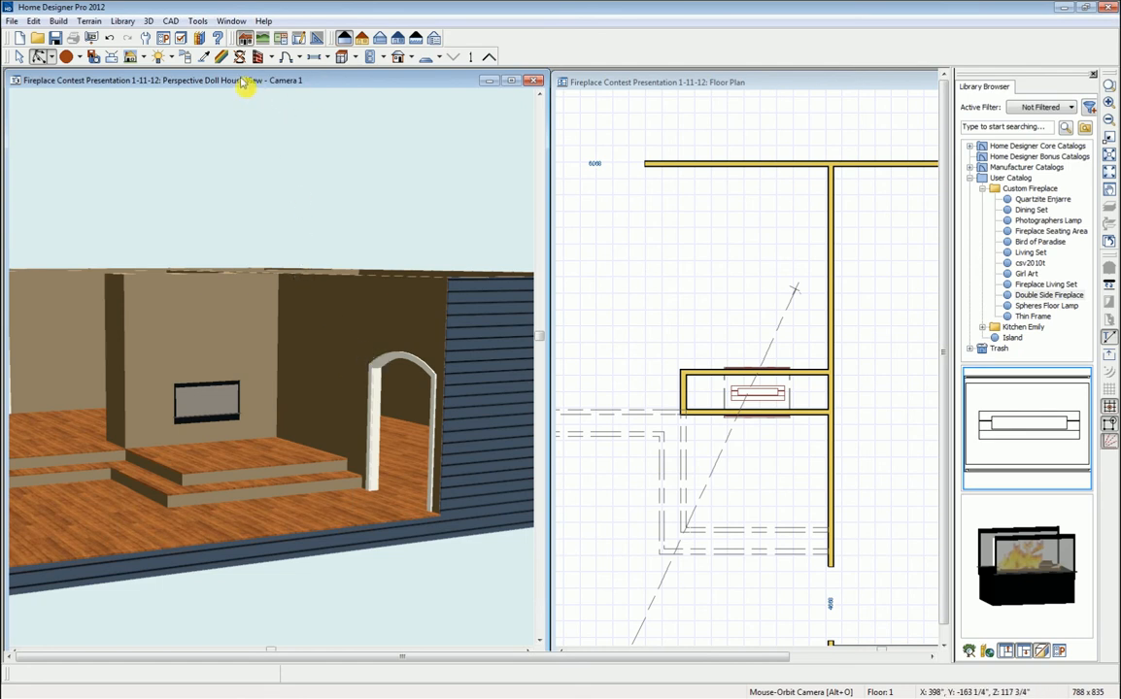
- Place a 36" by 48" Pass-Thru opening in the wall above the fireplace and open its specifications
click(335, 61)
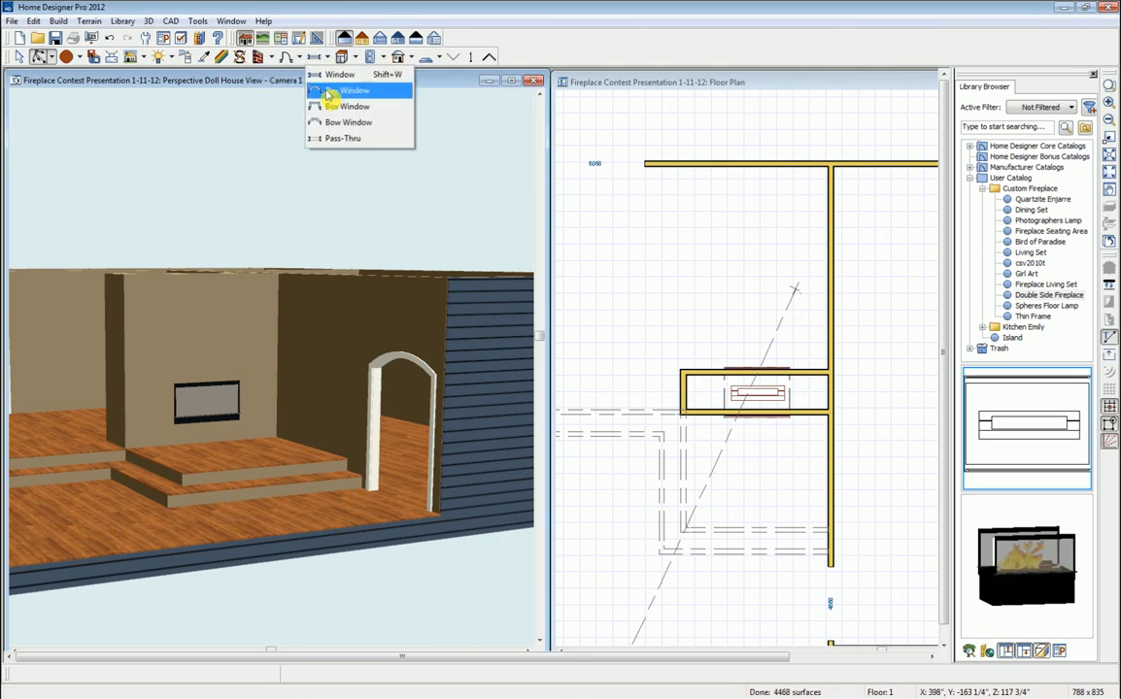
click(342, 139)
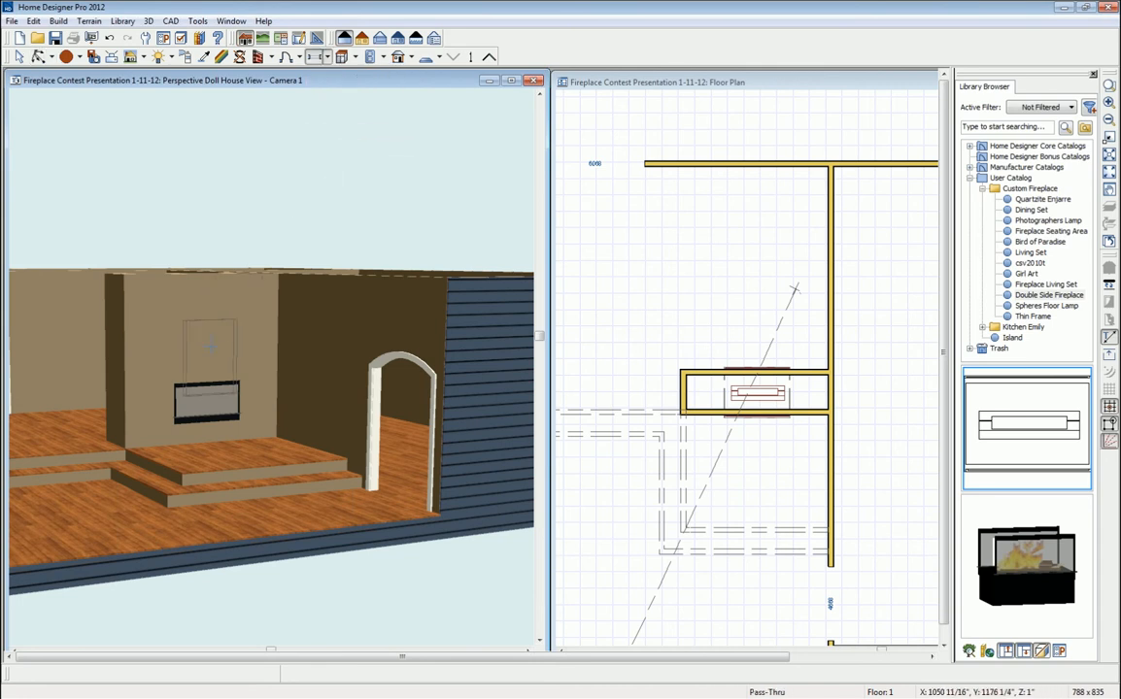
click(757, 393)
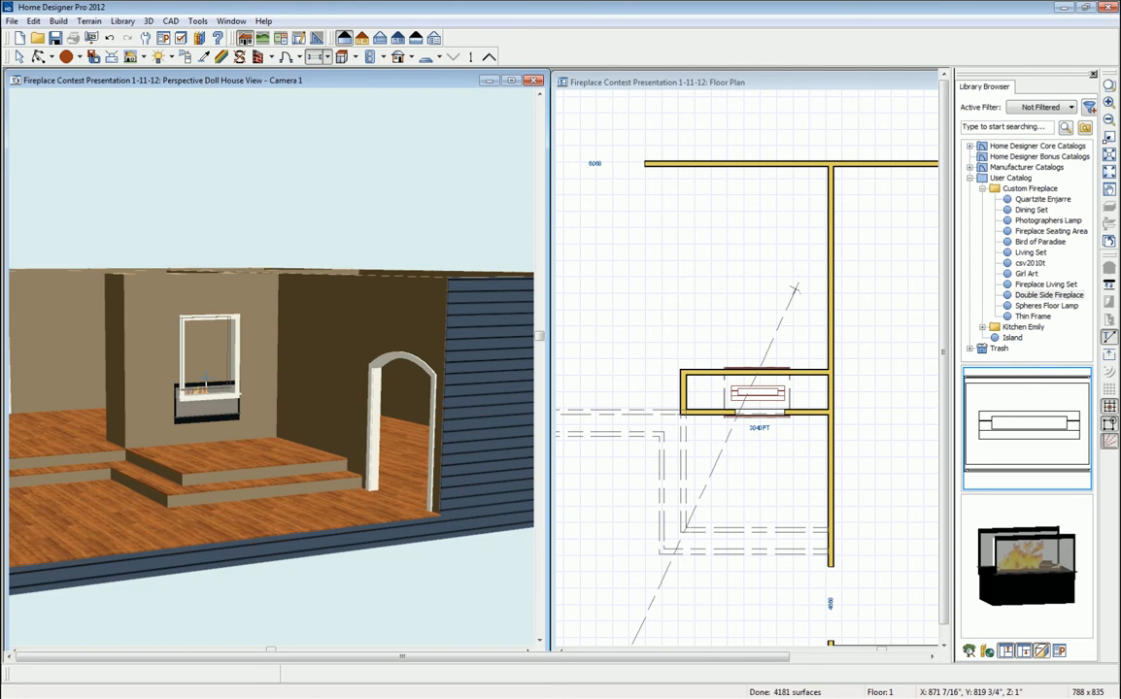
double_click(244, 370)
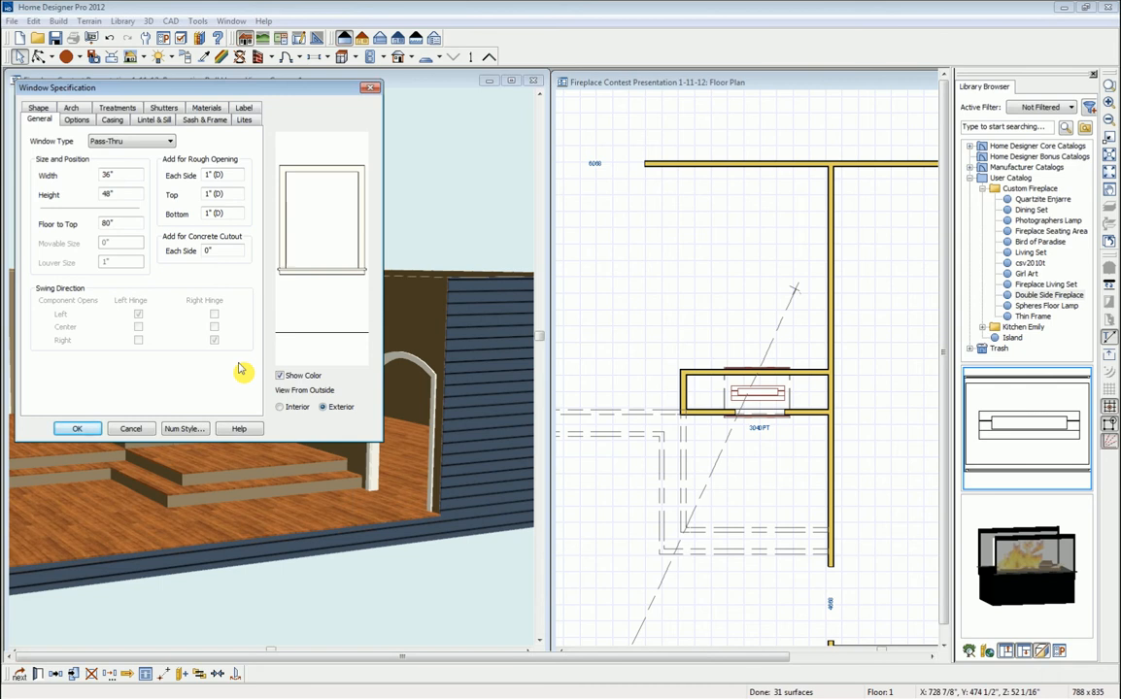
- Make the pass-through 45 1/2" wide and remove both its interior and exterior sills
double_click(118, 175)
key(Tab)
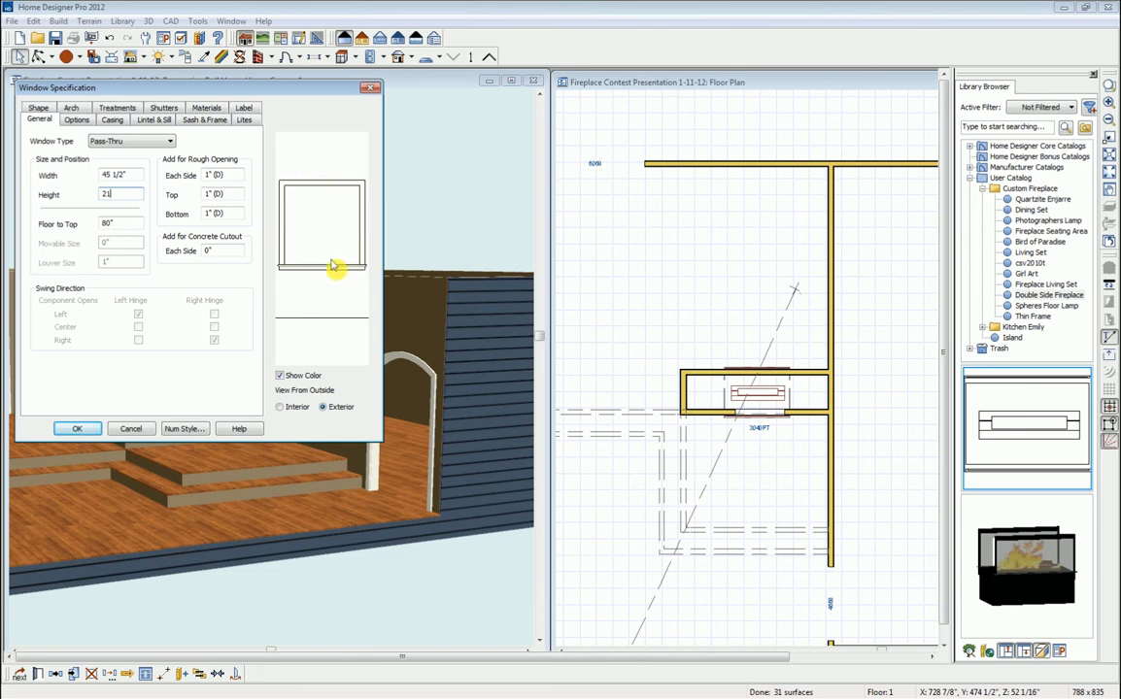
click(147, 120)
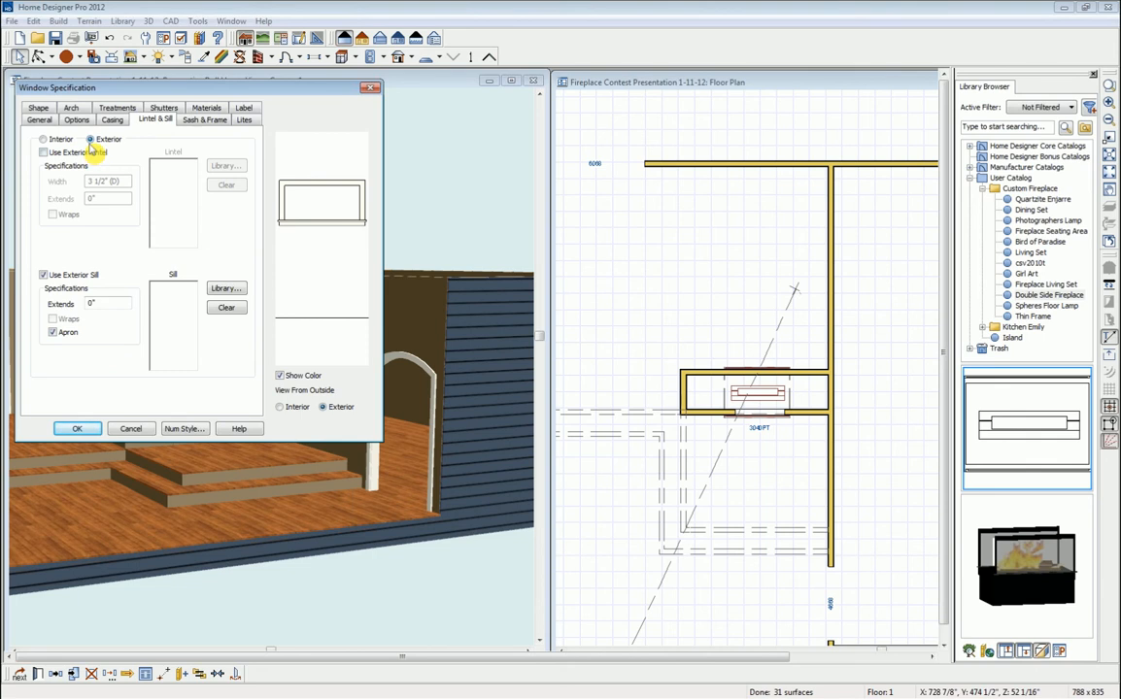
click(43, 276)
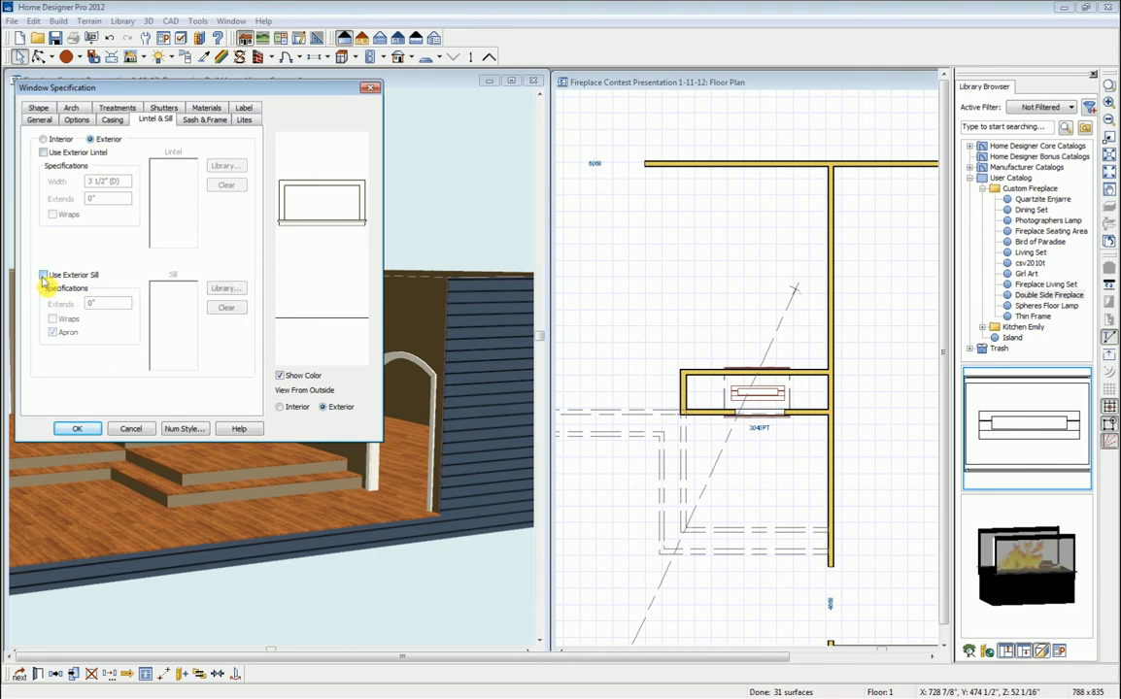
click(44, 139)
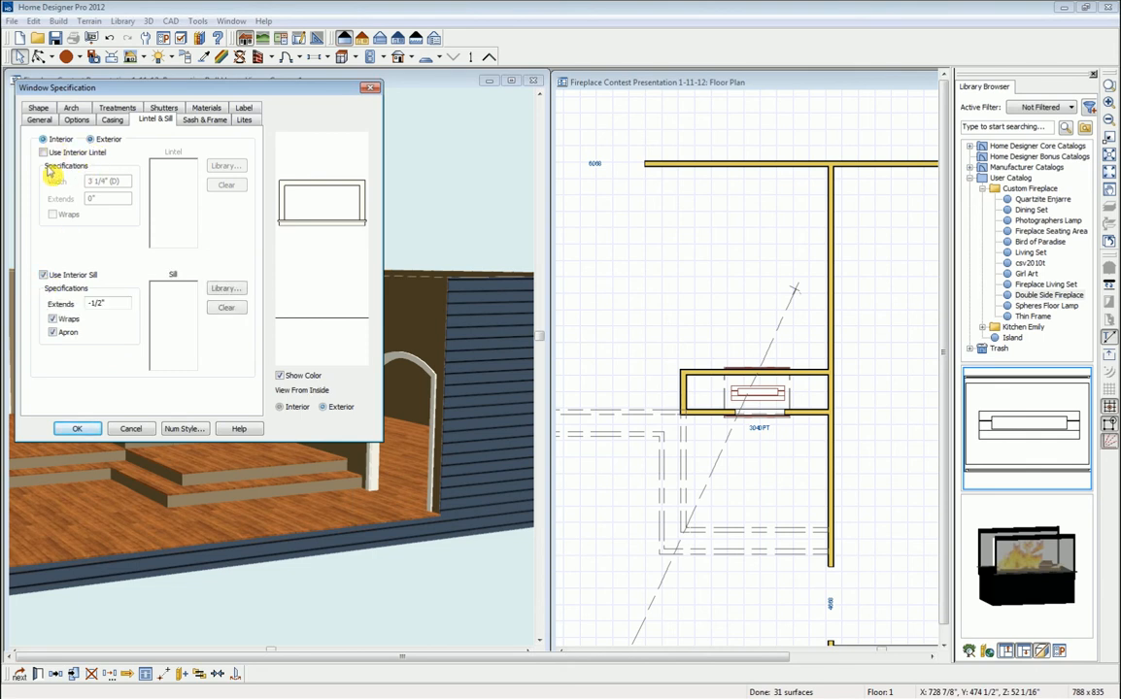
click(44, 276)
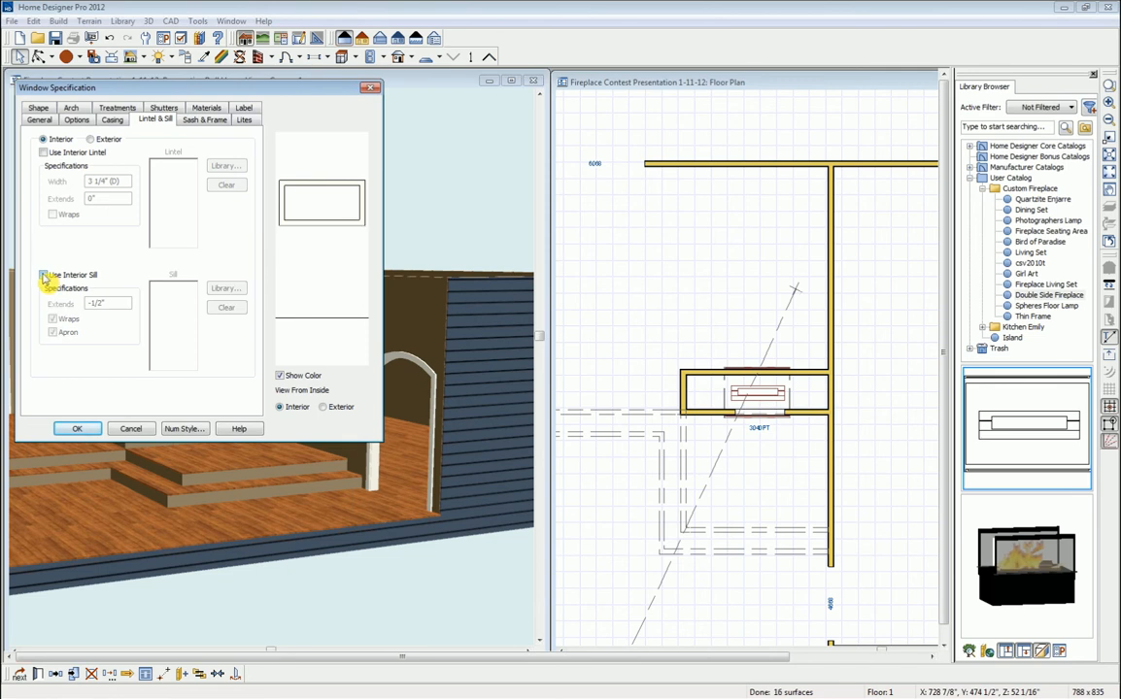
click(75, 433)
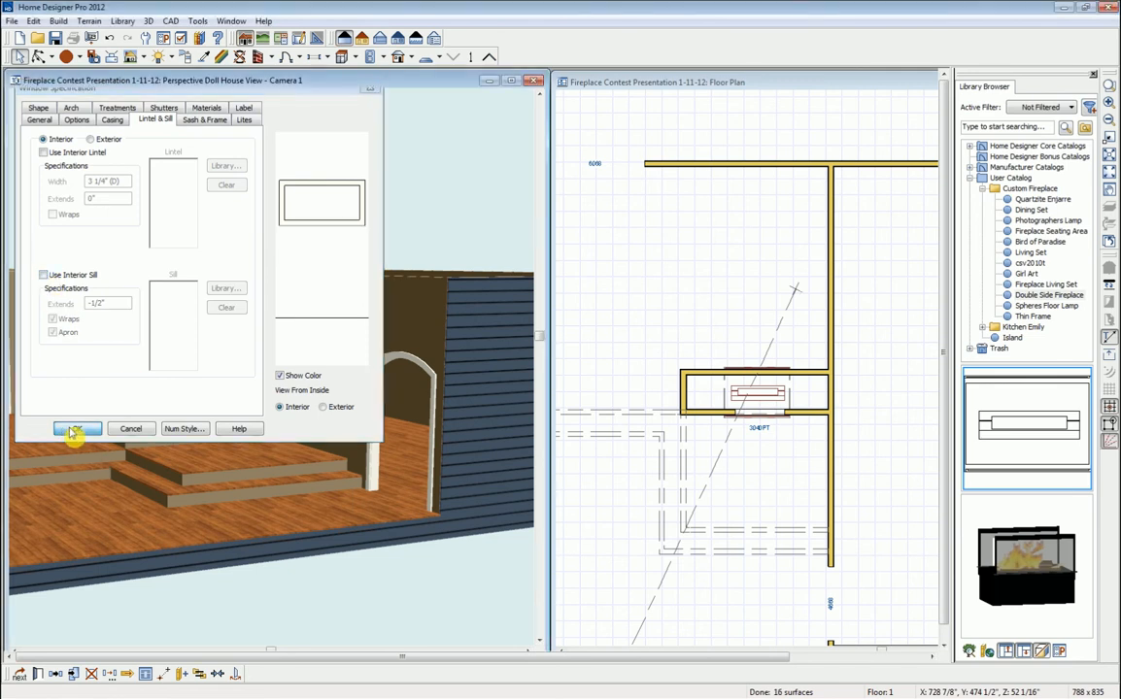
key(Escape)
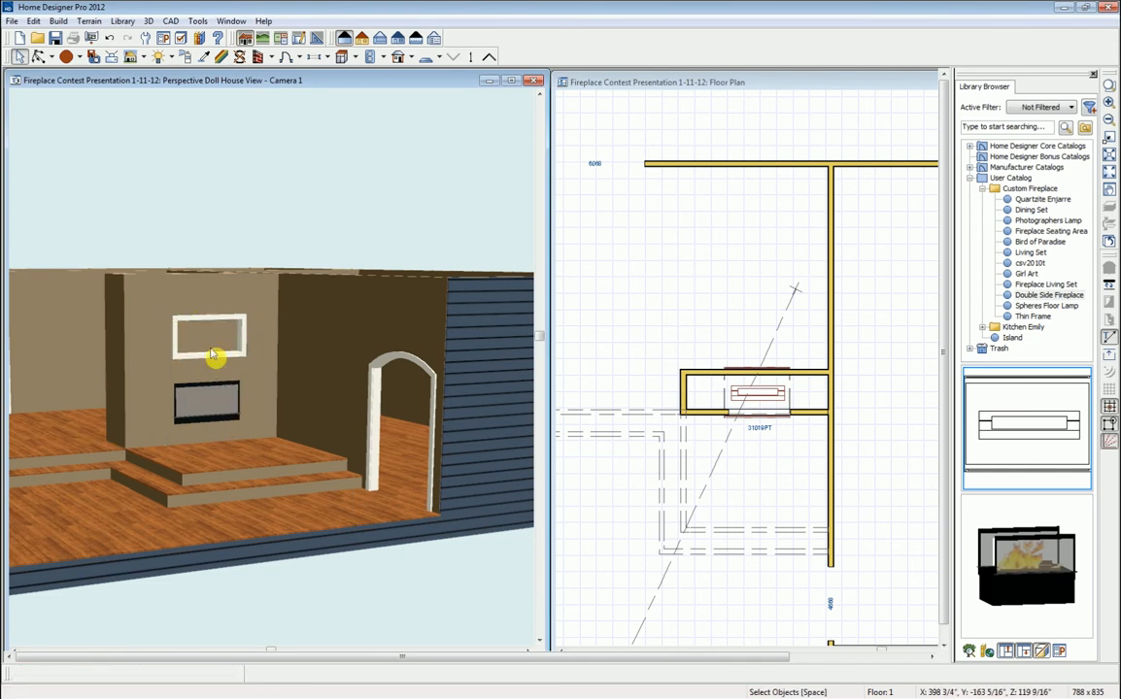
- Raise the fireplace insert 17" up into the pass-through and reopen the opening's specifications
click(250, 349)
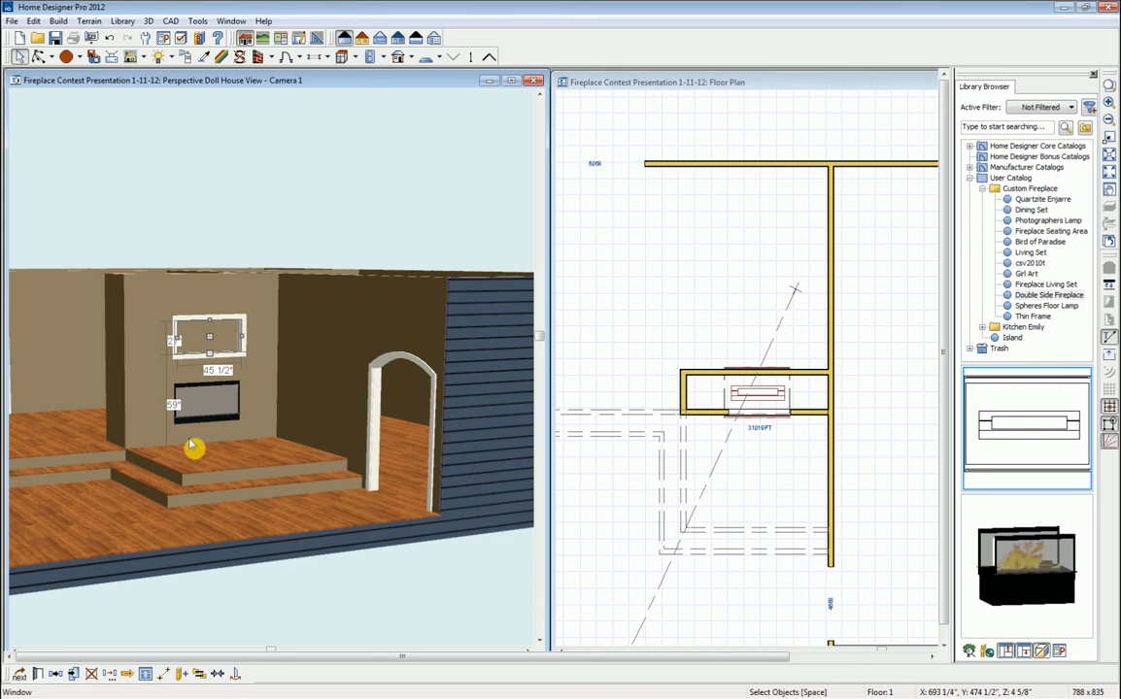
click(217, 674)
click(214, 428)
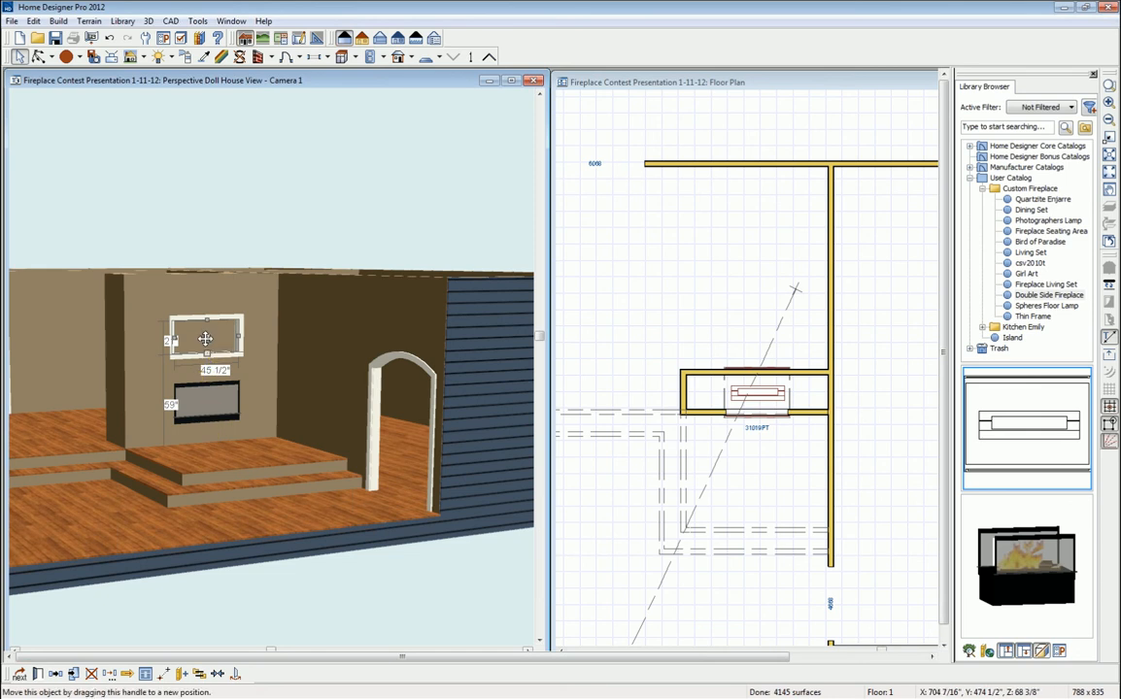
click(209, 406)
drag(210, 406, 211, 402)
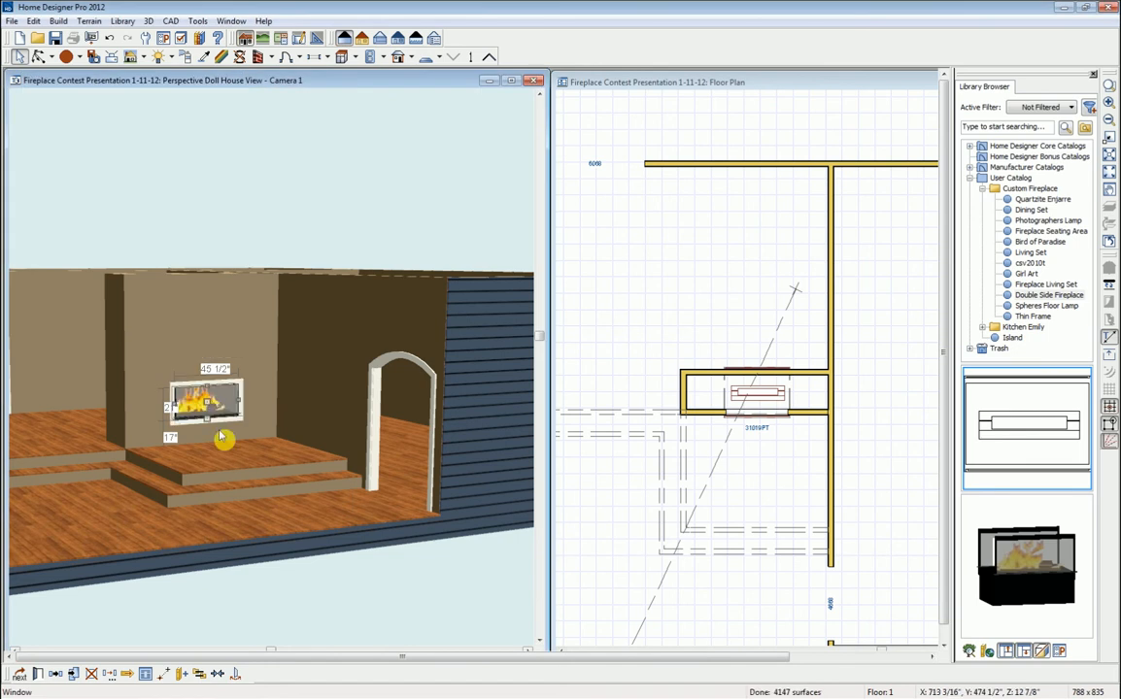
key(Escape)
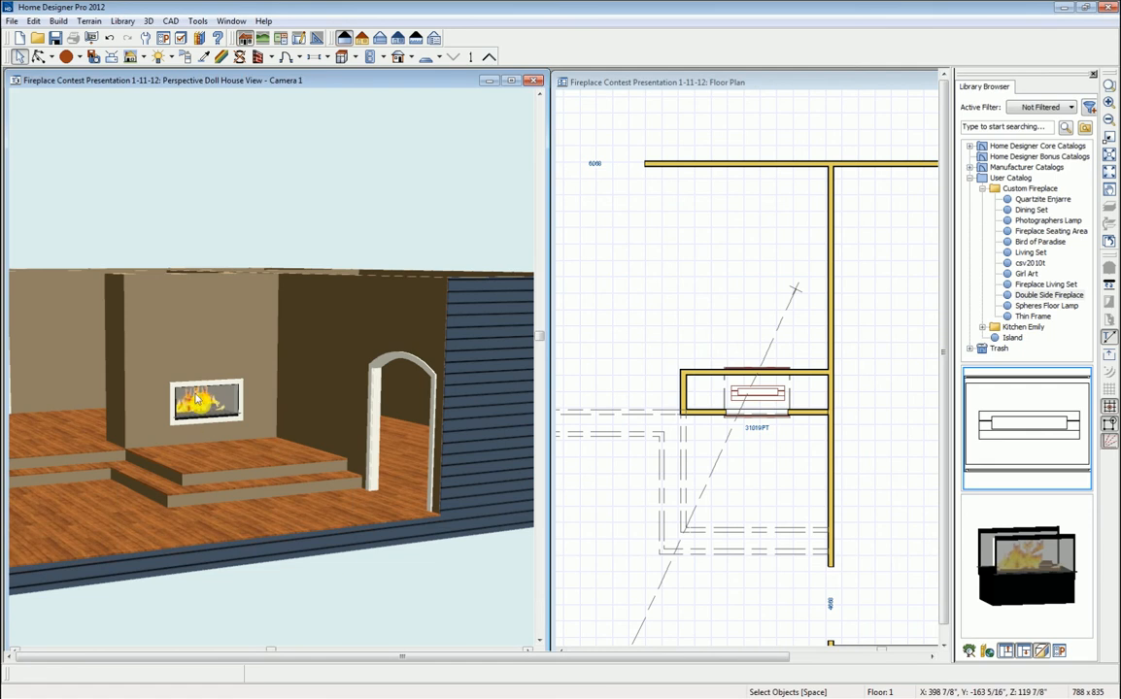
double_click(246, 409)
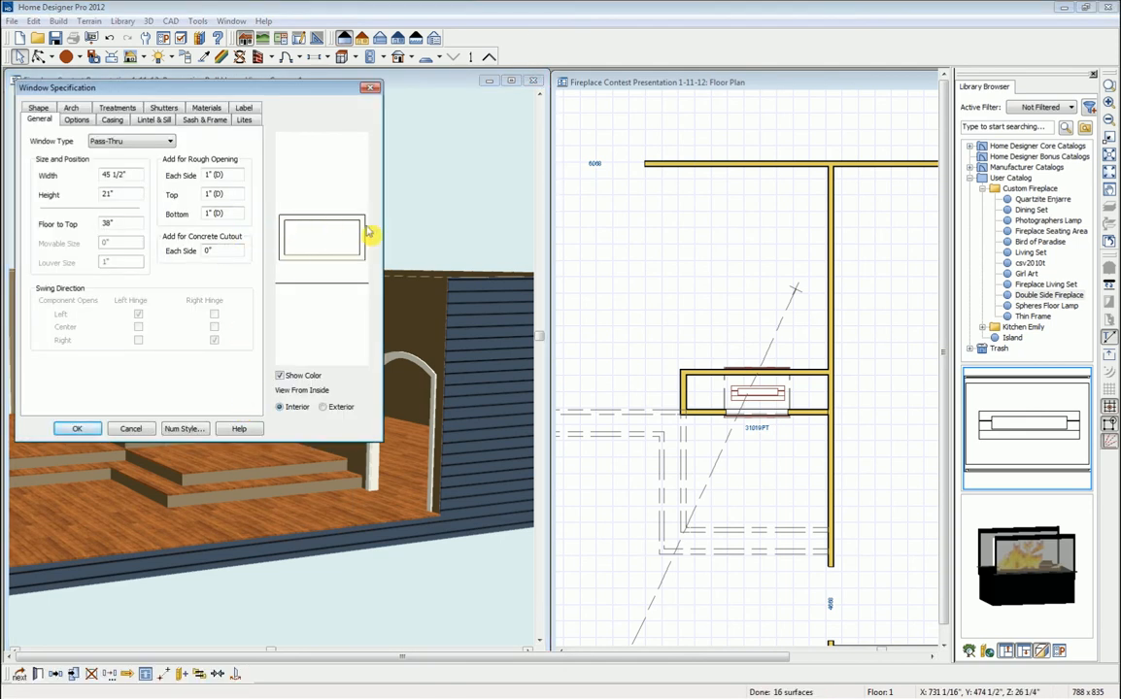
- Suppress both the interior and exterior casing on the fireplace's pass-through opening
click(112, 122)
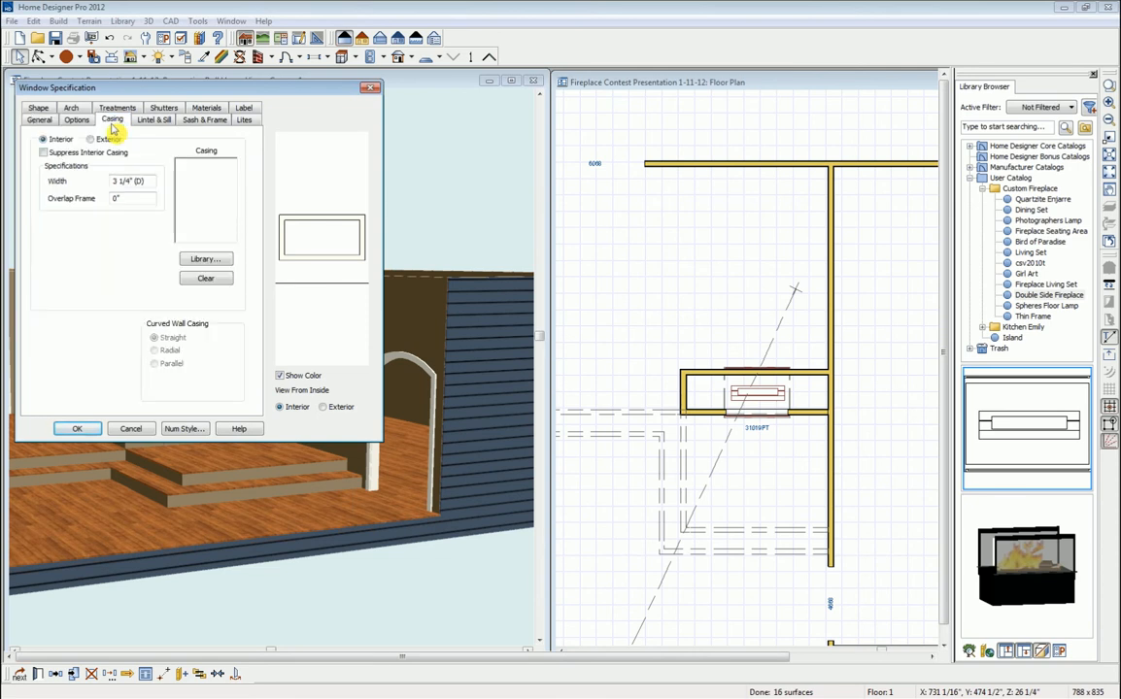
click(44, 154)
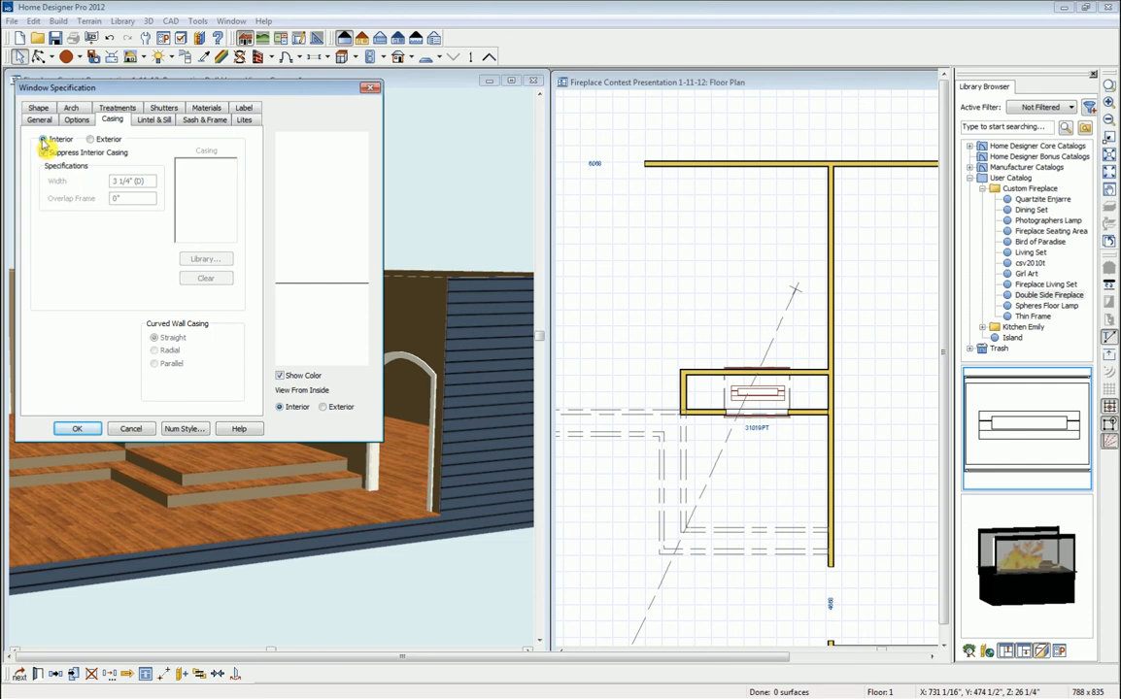
click(90, 139)
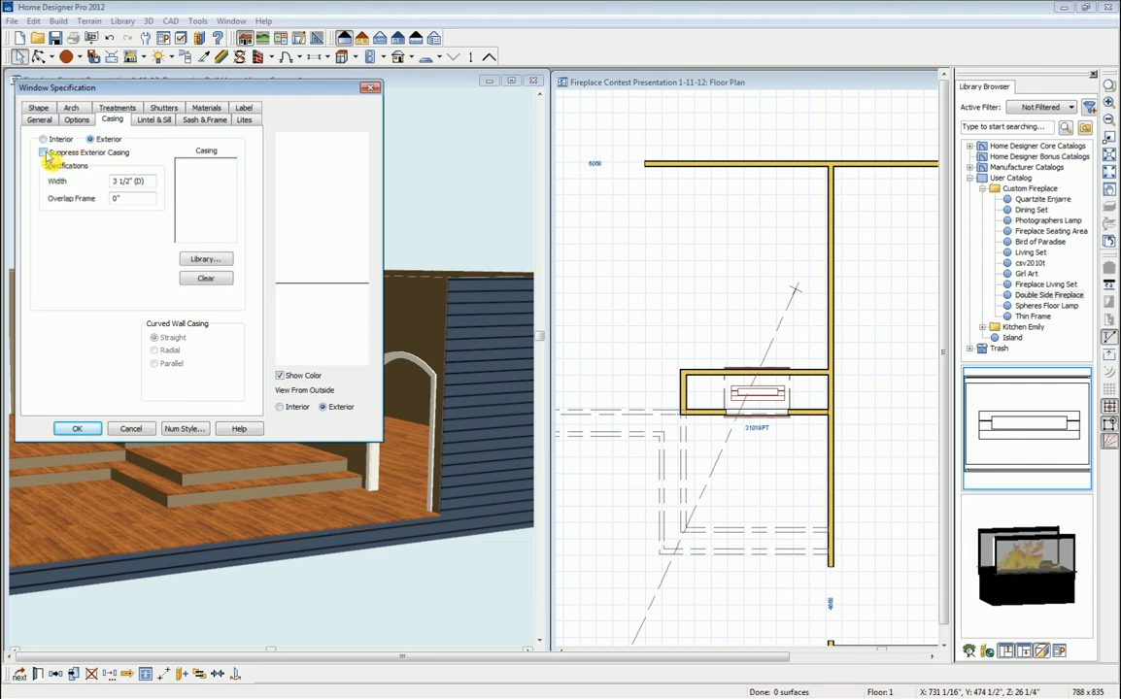
click(44, 153)
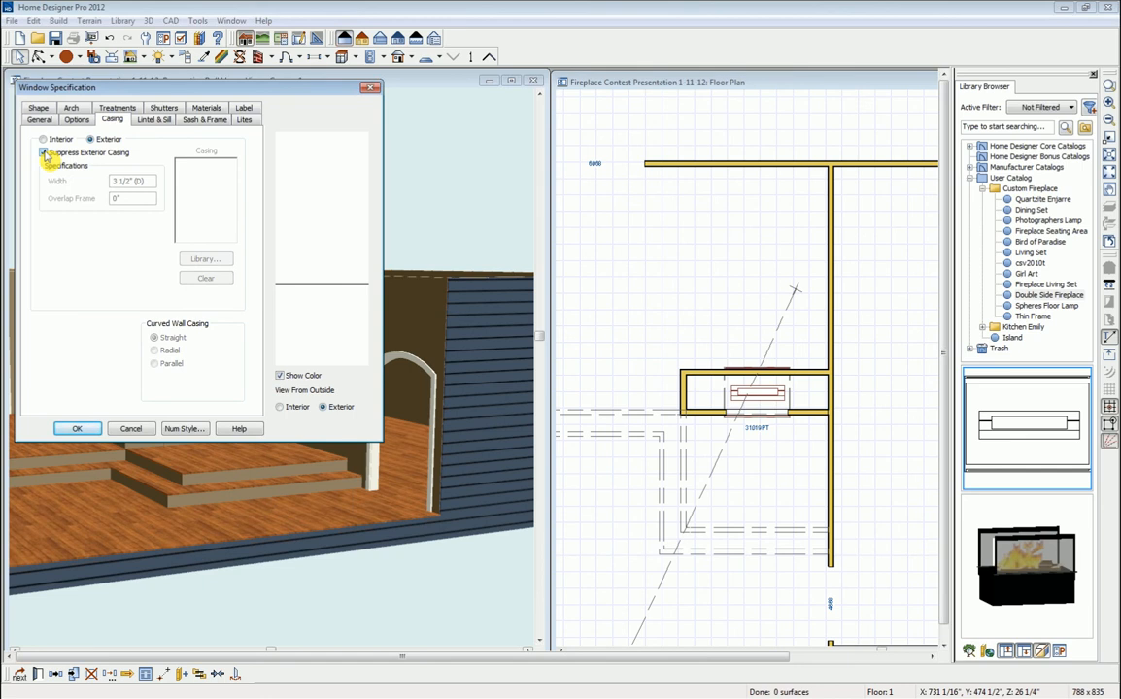
click(78, 429)
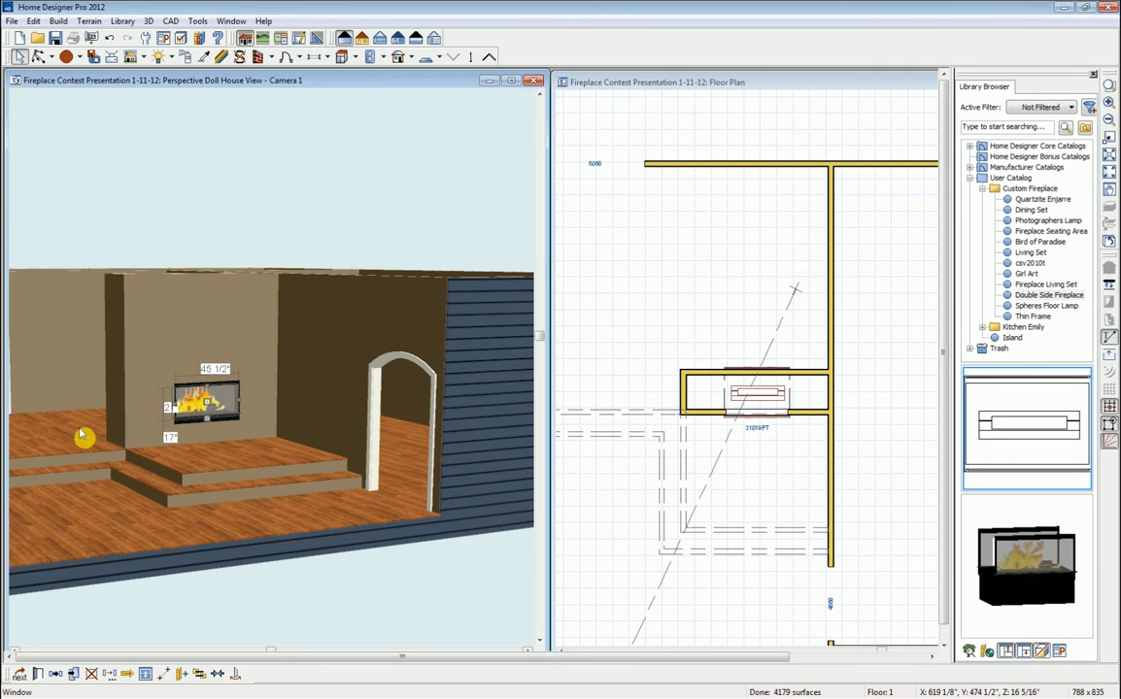
key(Escape)
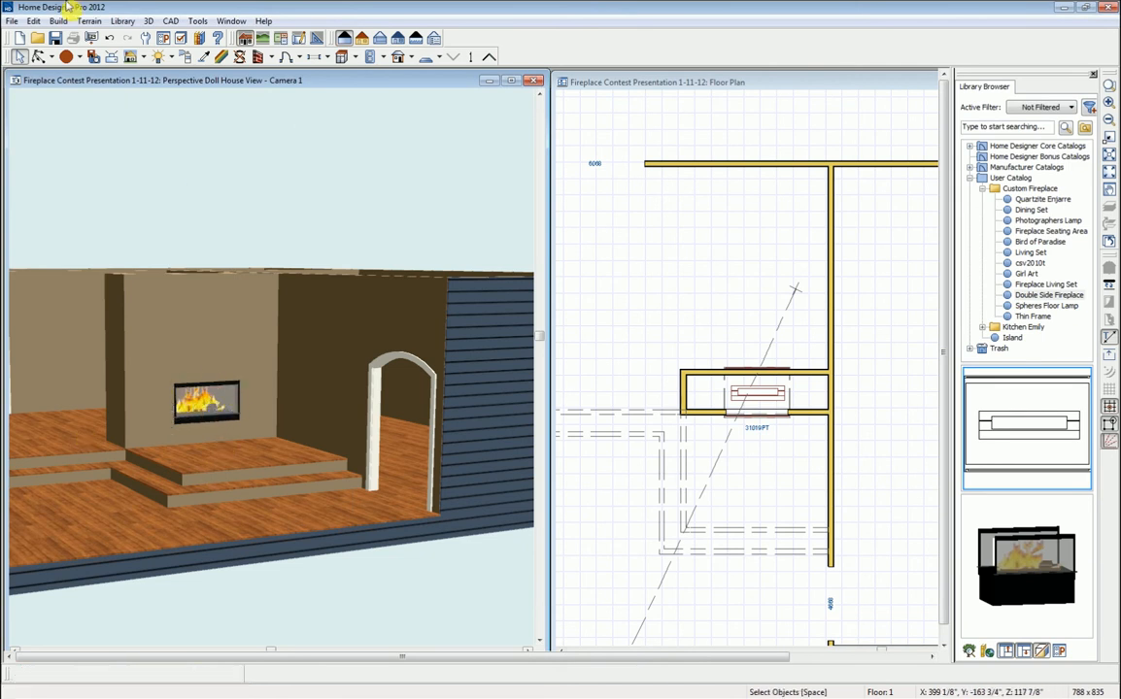
- Orbit the 3D view to the back of the fireplace wall, then select the fireplace in the plan
click(39, 57)
drag(266, 454, 225, 465)
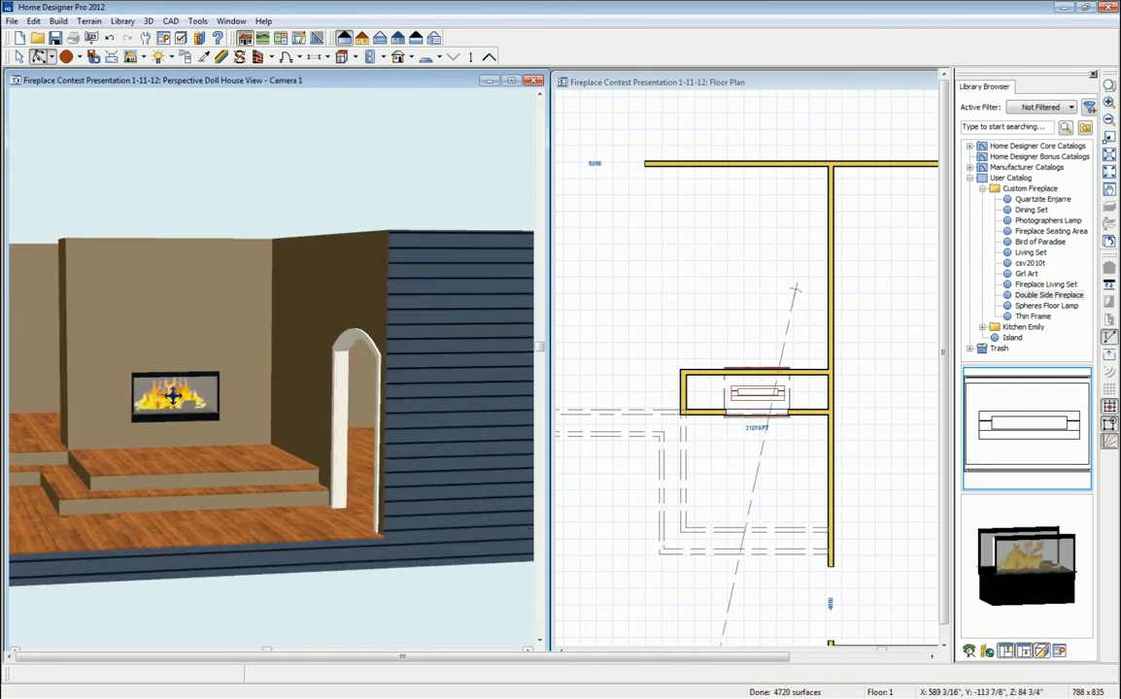
drag(114, 391, 374, 412)
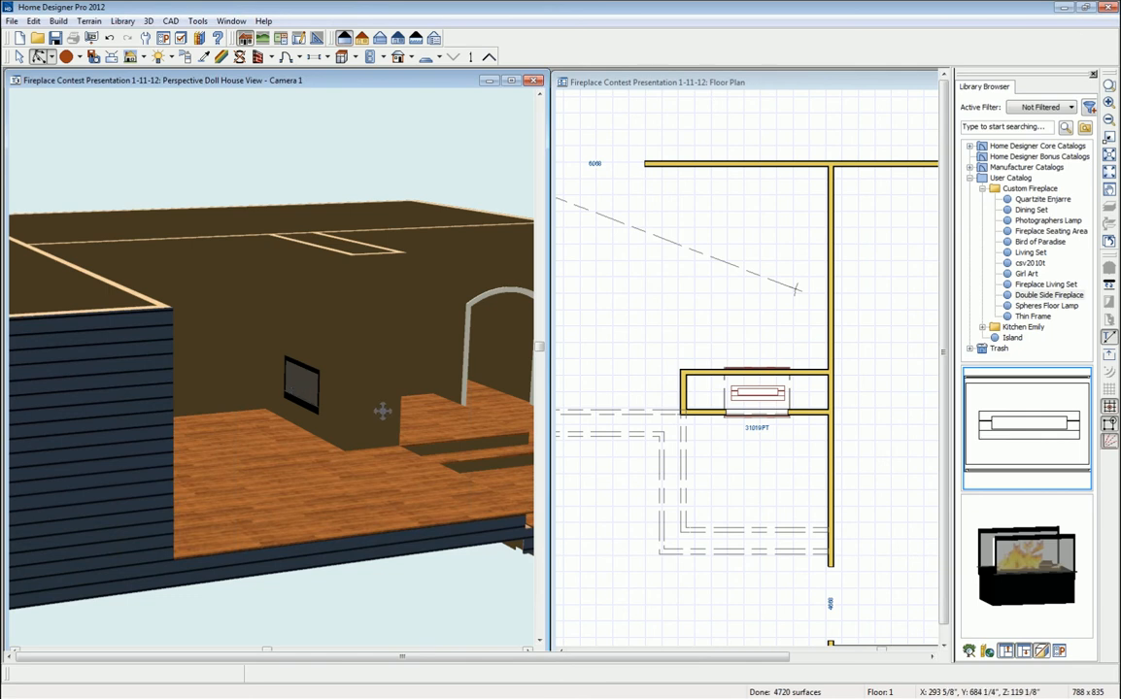
key(space)
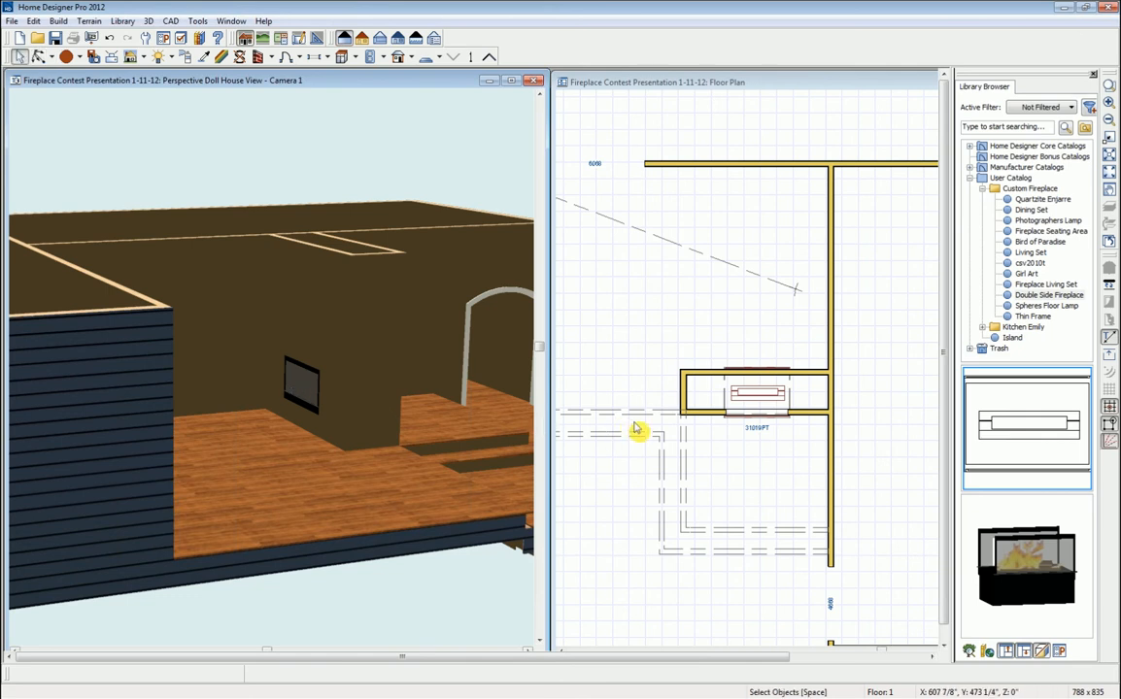
click(766, 422)
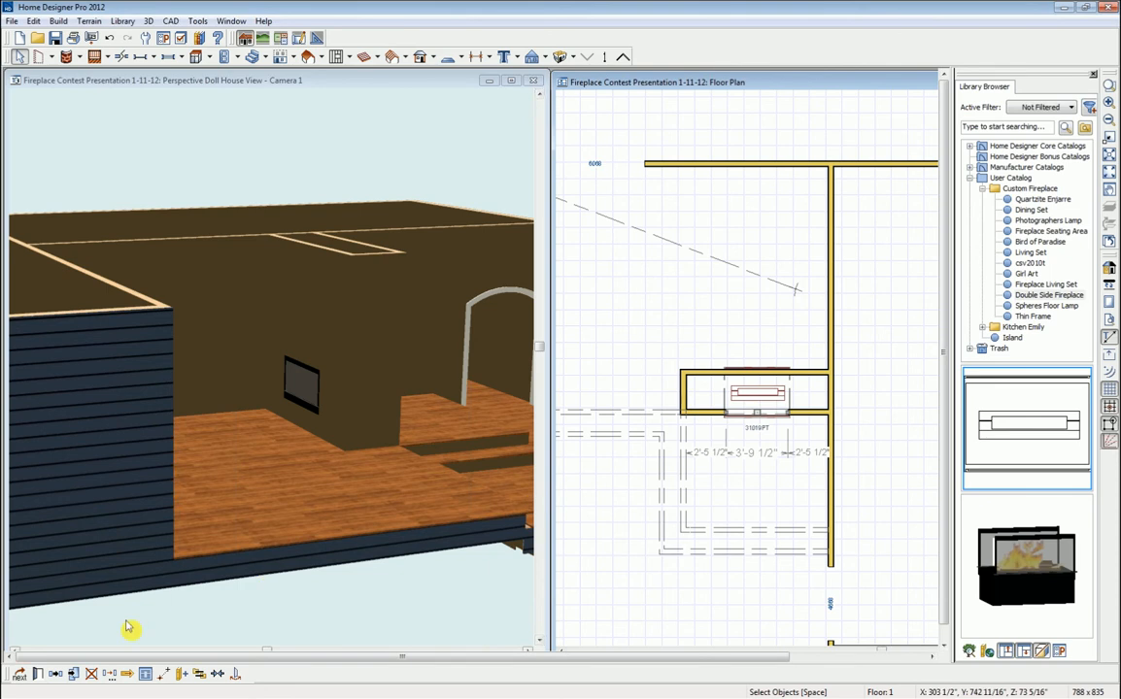
- Paste a copy of the fireplace insert into the opening on the back face of the wall
click(56, 677)
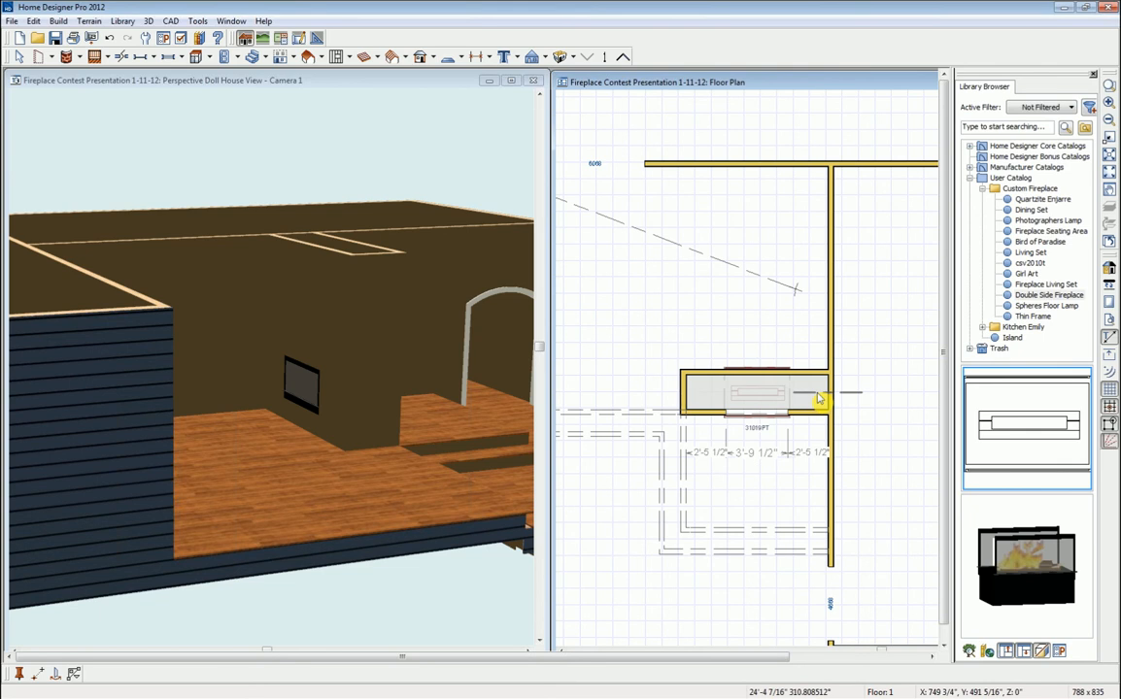
click(819, 398)
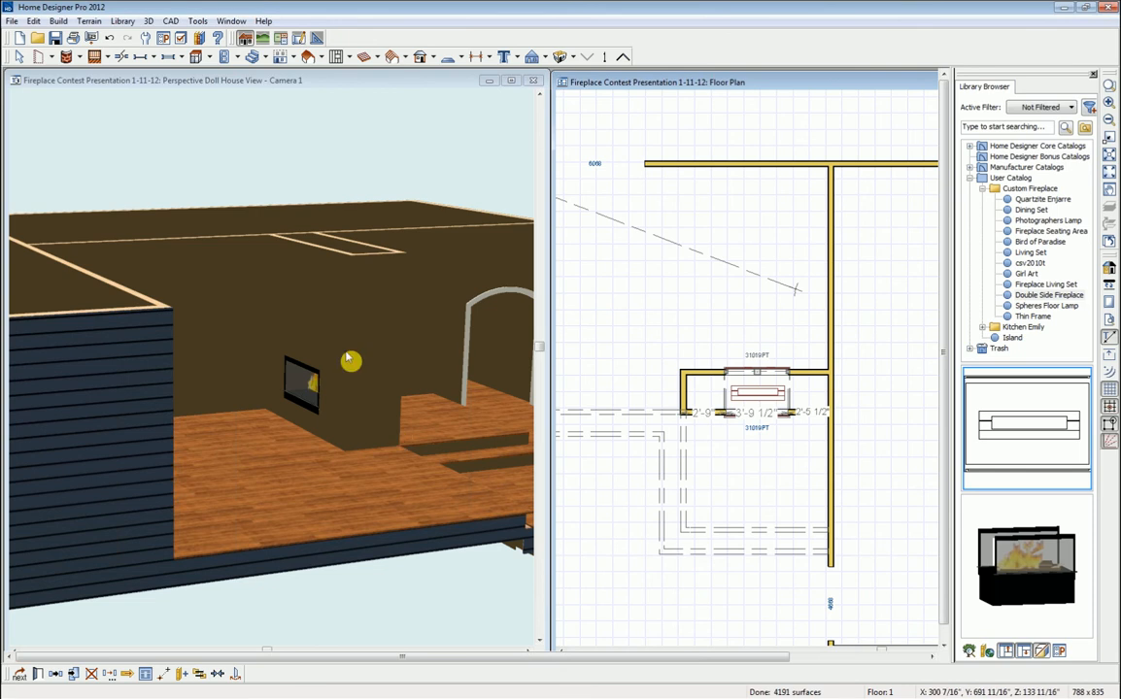
click(211, 85)
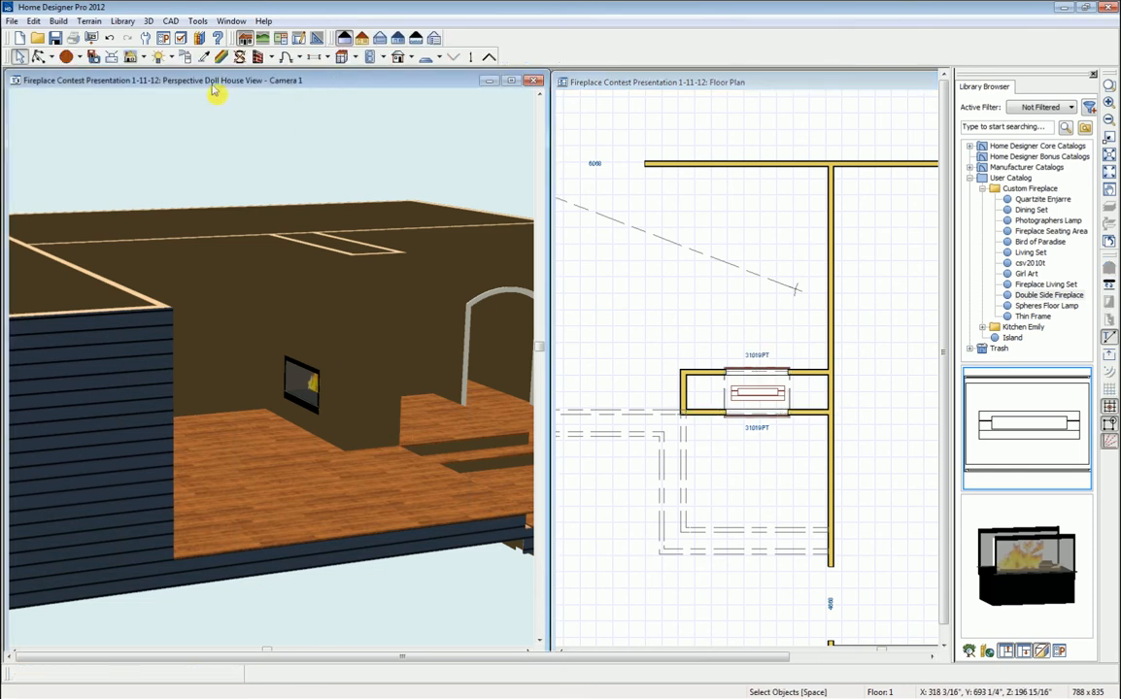
- Orbit the 3D view back to face the fireplace insert above the two-step sunken floor
click(39, 57)
drag(366, 595, 123, 428)
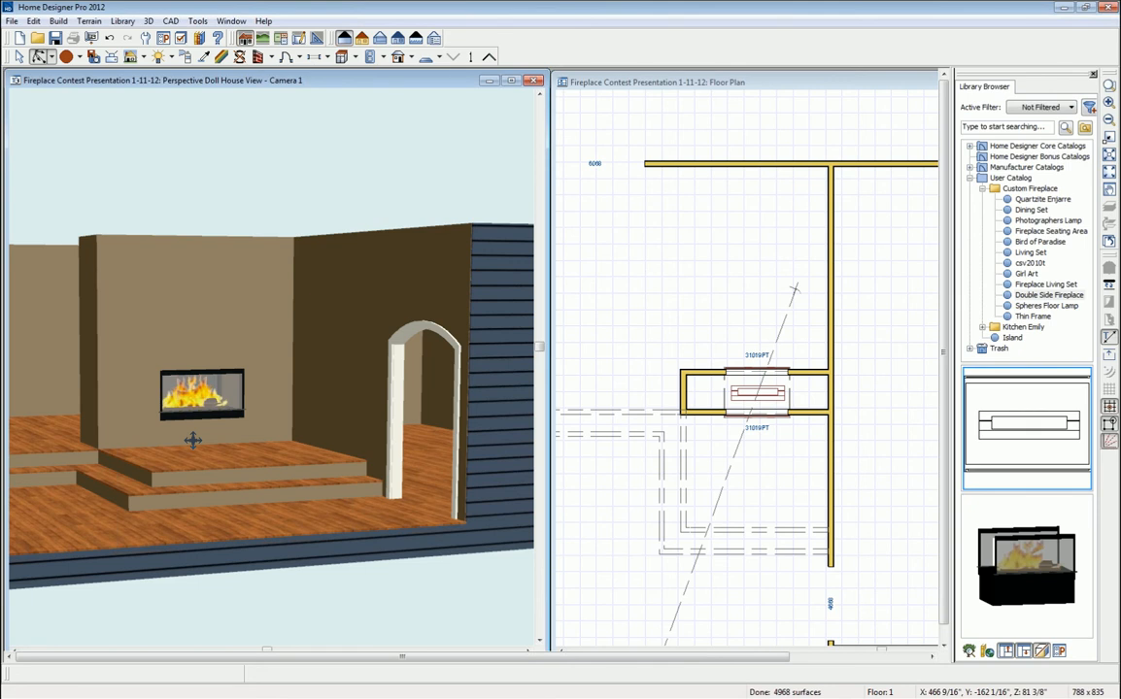
drag(200, 427, 216, 441)
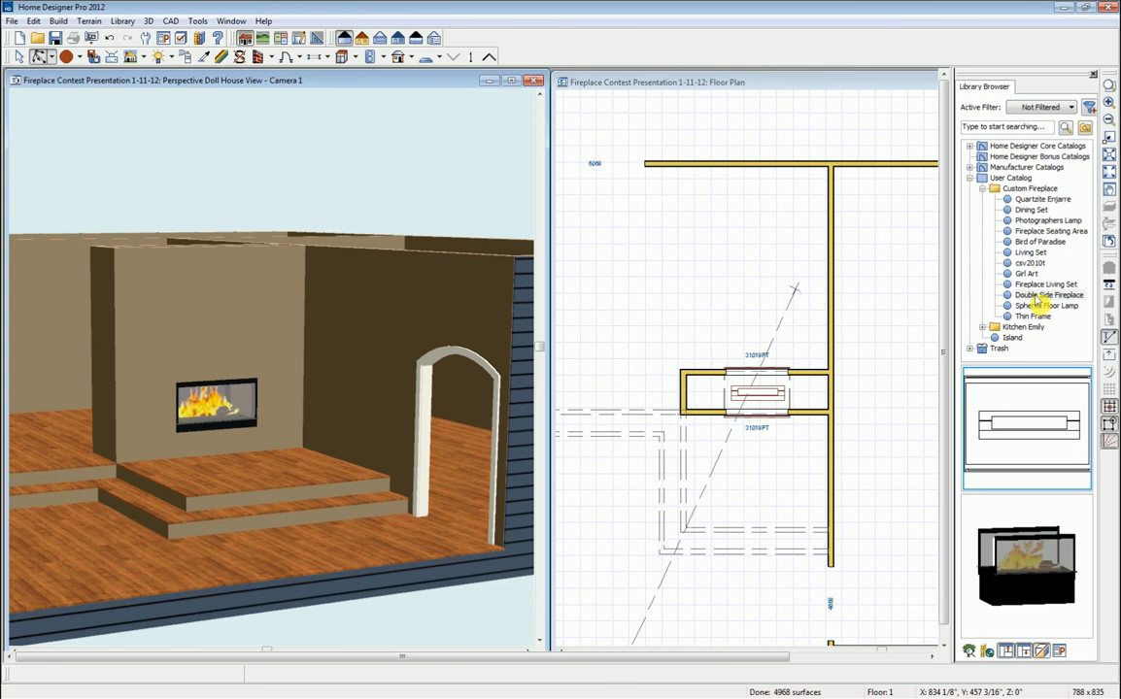
- Place the Fireplace Seating Area from the User Catalog below the fireplace and shift it right against the wall
click(1051, 231)
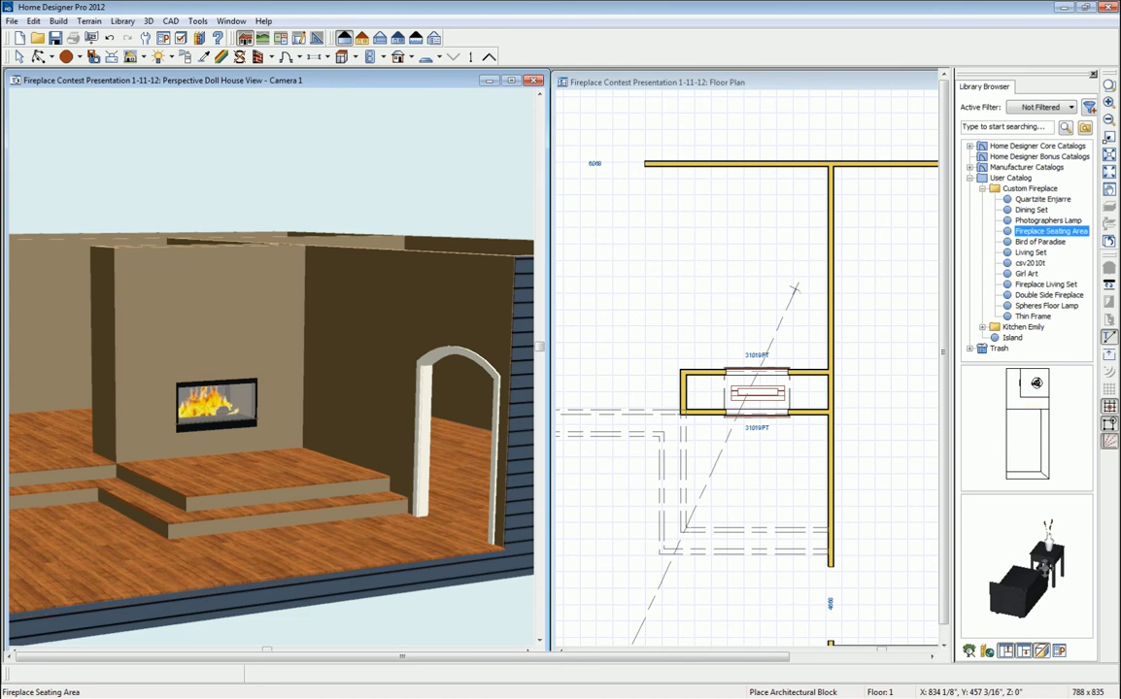
click(1029, 416)
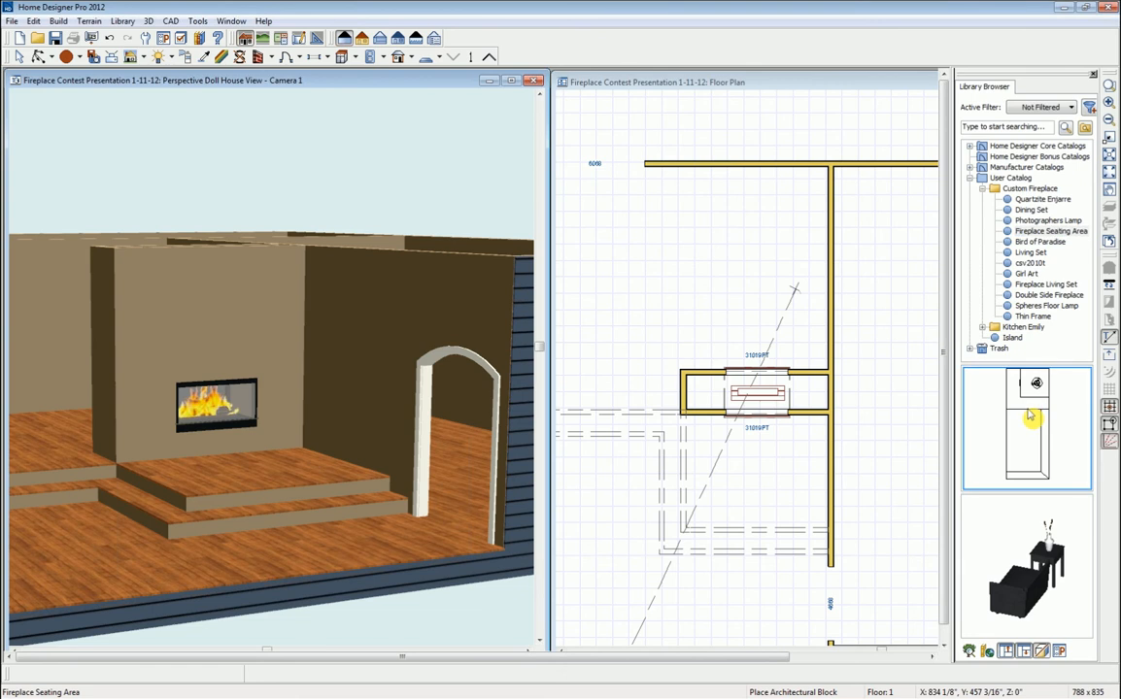
click(775, 483)
click(1026, 449)
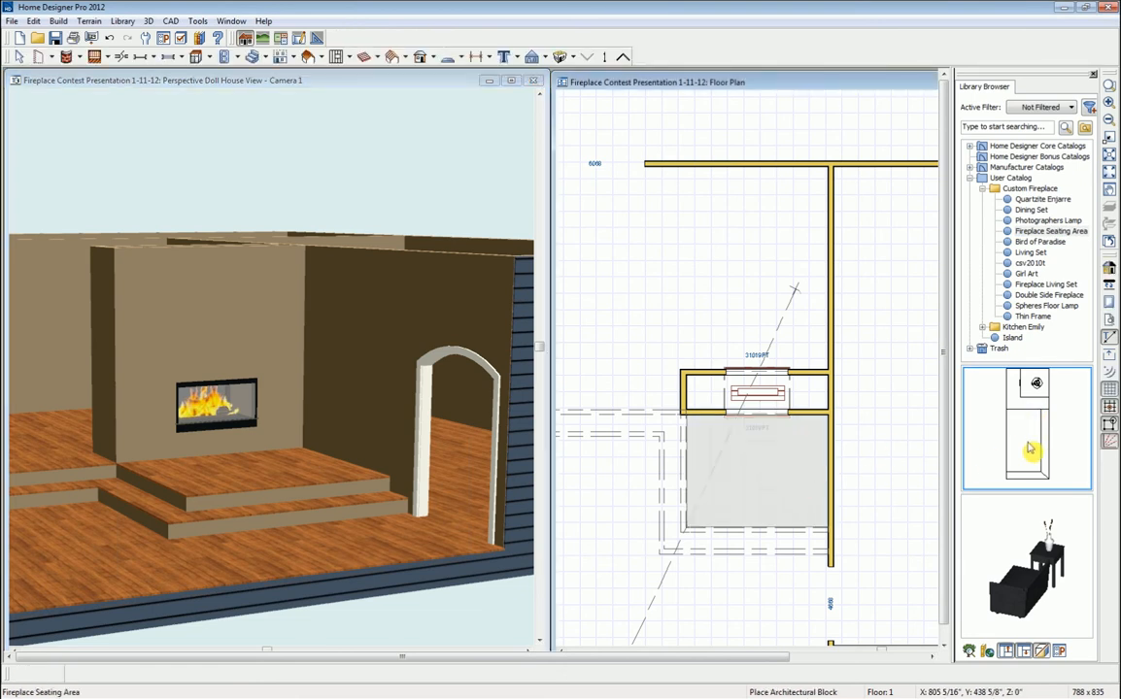
click(778, 484)
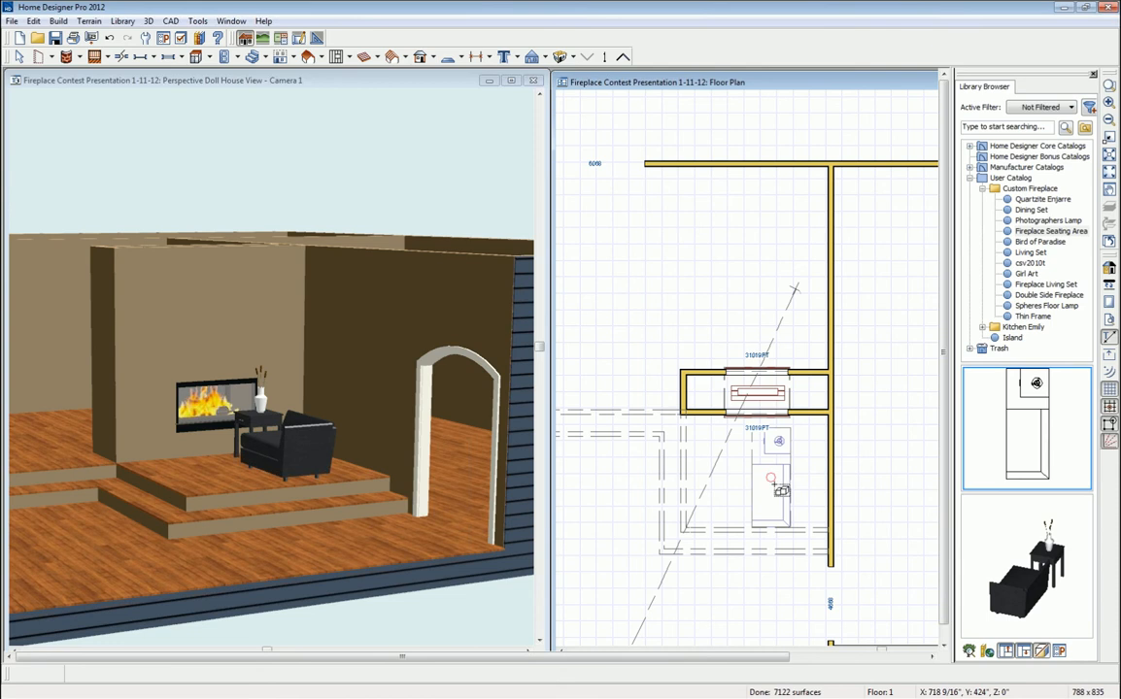
click(771, 477)
drag(772, 477, 809, 475)
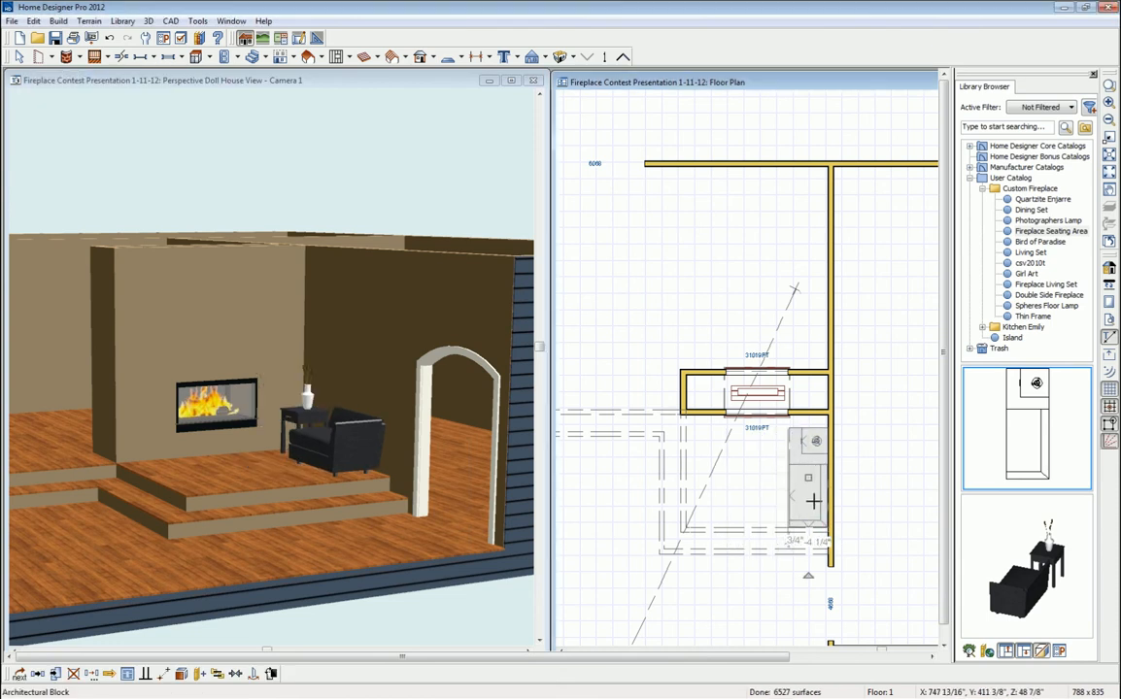
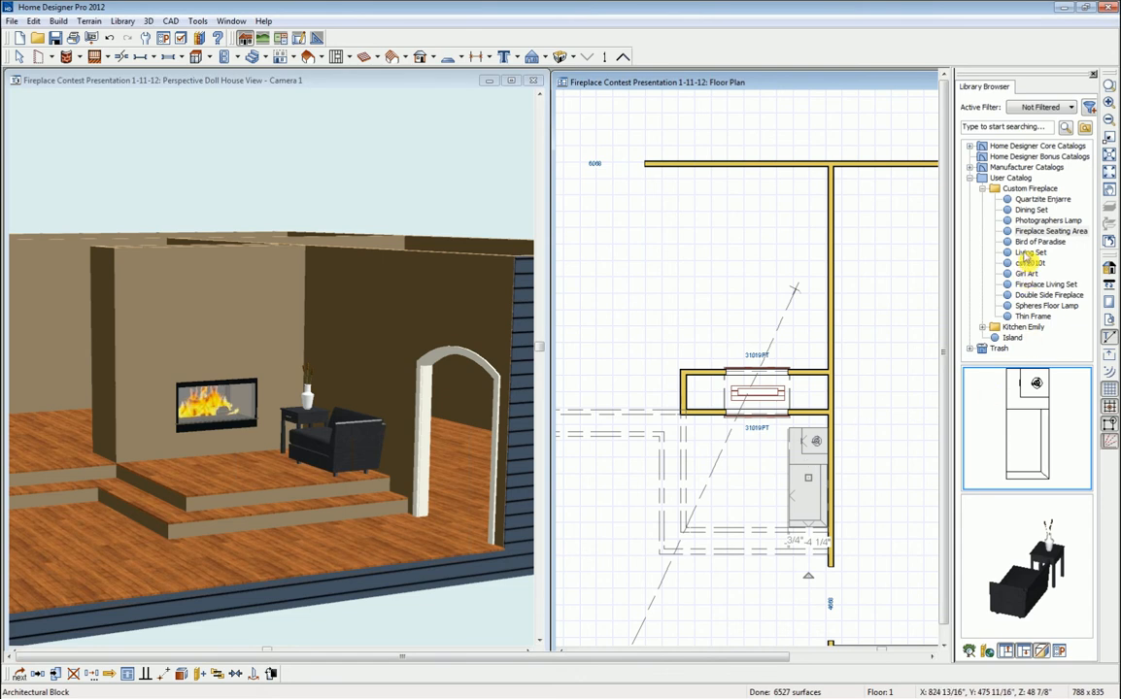
- Place the Thin Frame from the catalog, then rotate and slide it onto the wall right of the fireplace
click(1032, 317)
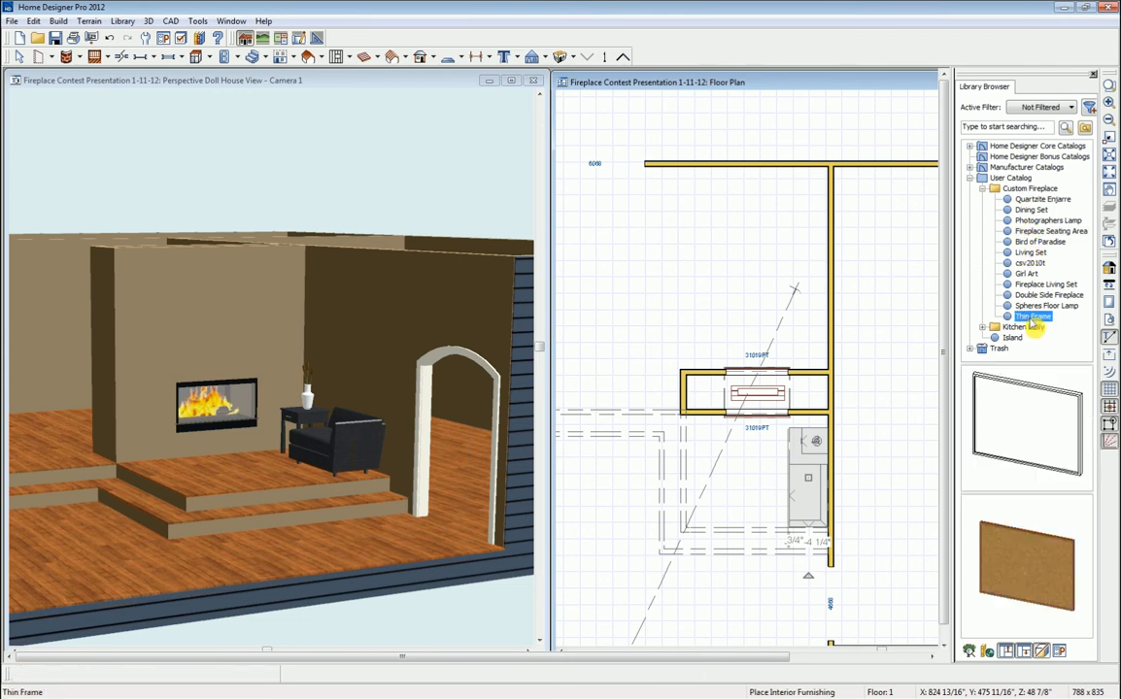
click(1026, 419)
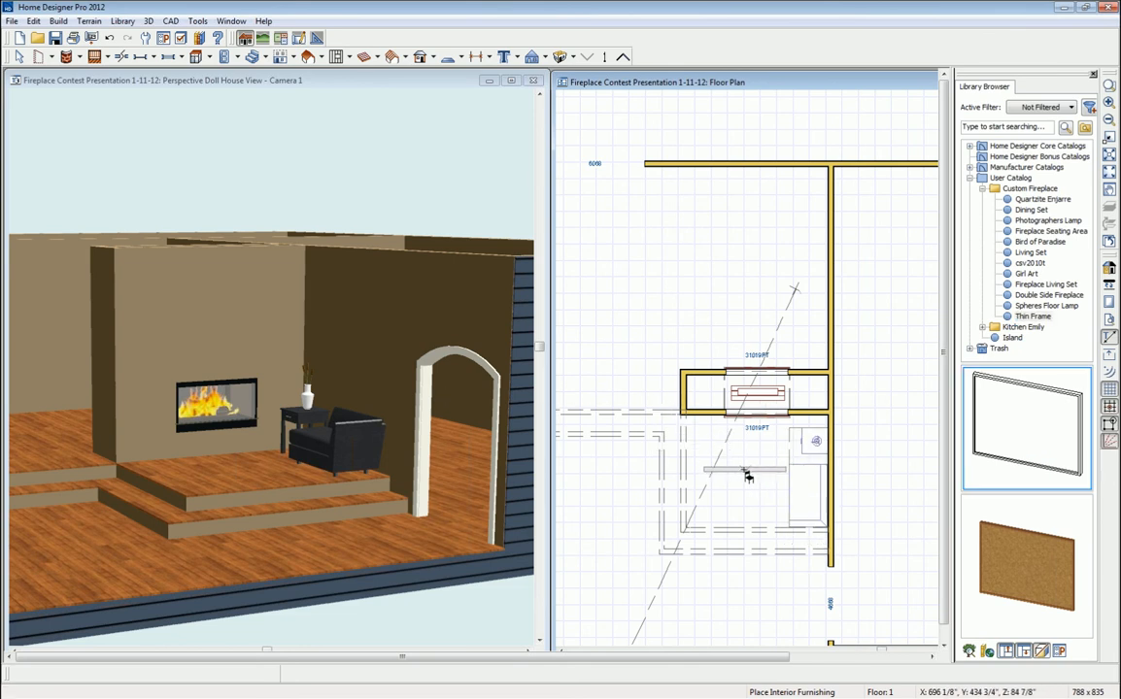
click(740, 473)
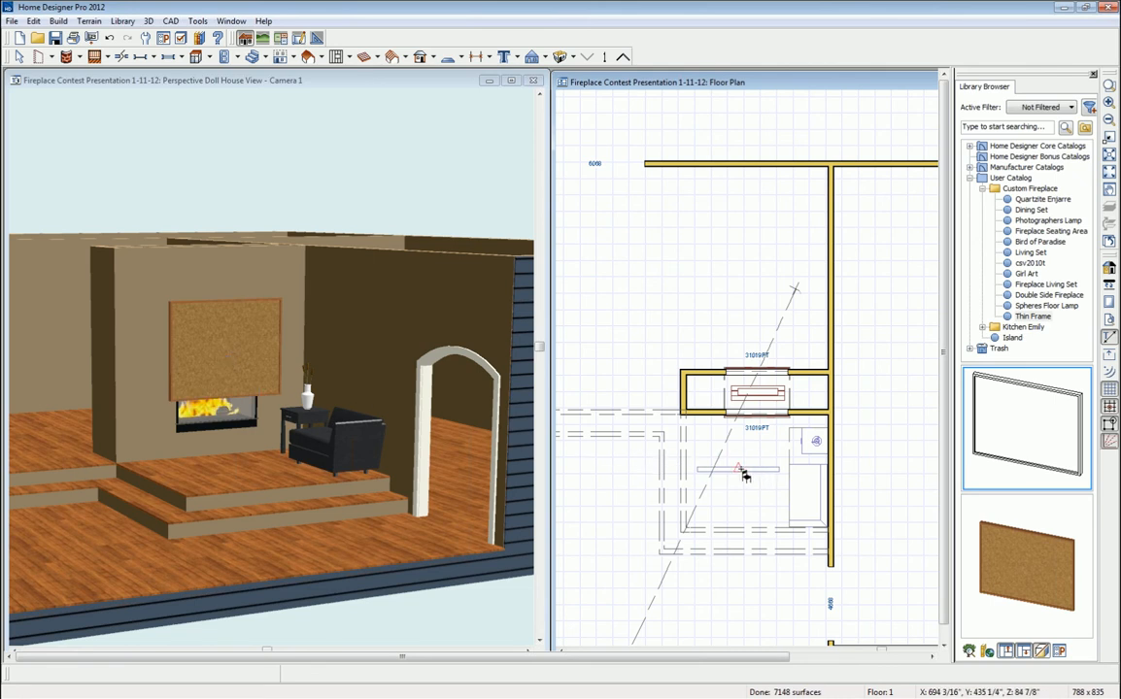
click(743, 472)
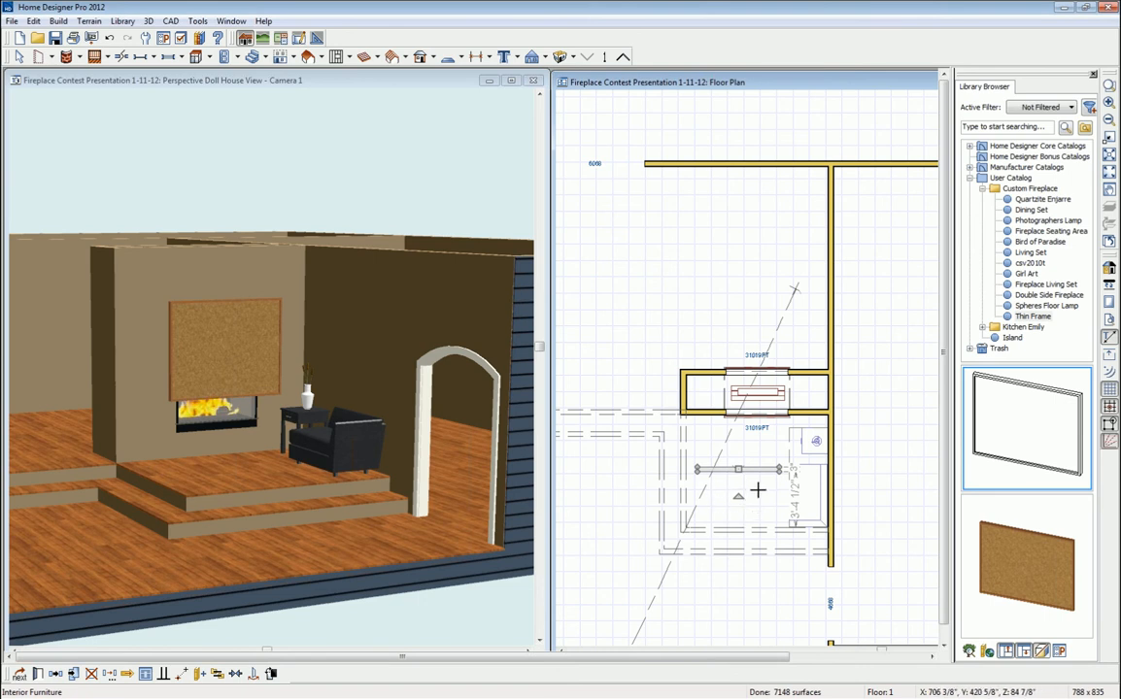
drag(739, 495, 707, 470)
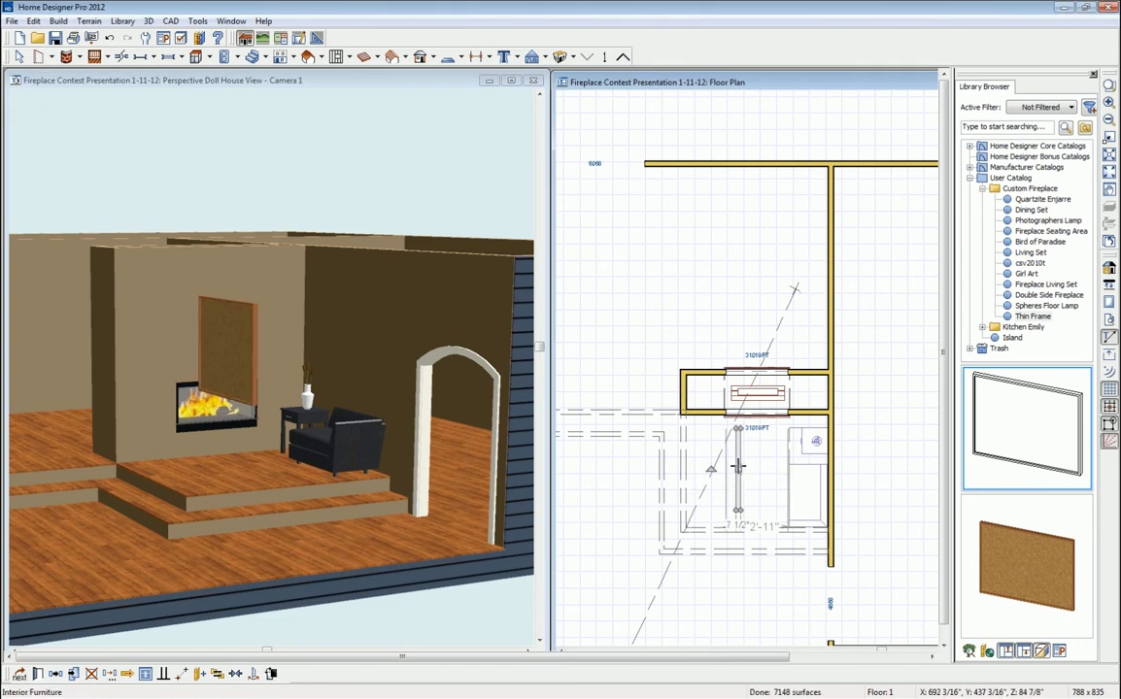
drag(738, 471, 826, 473)
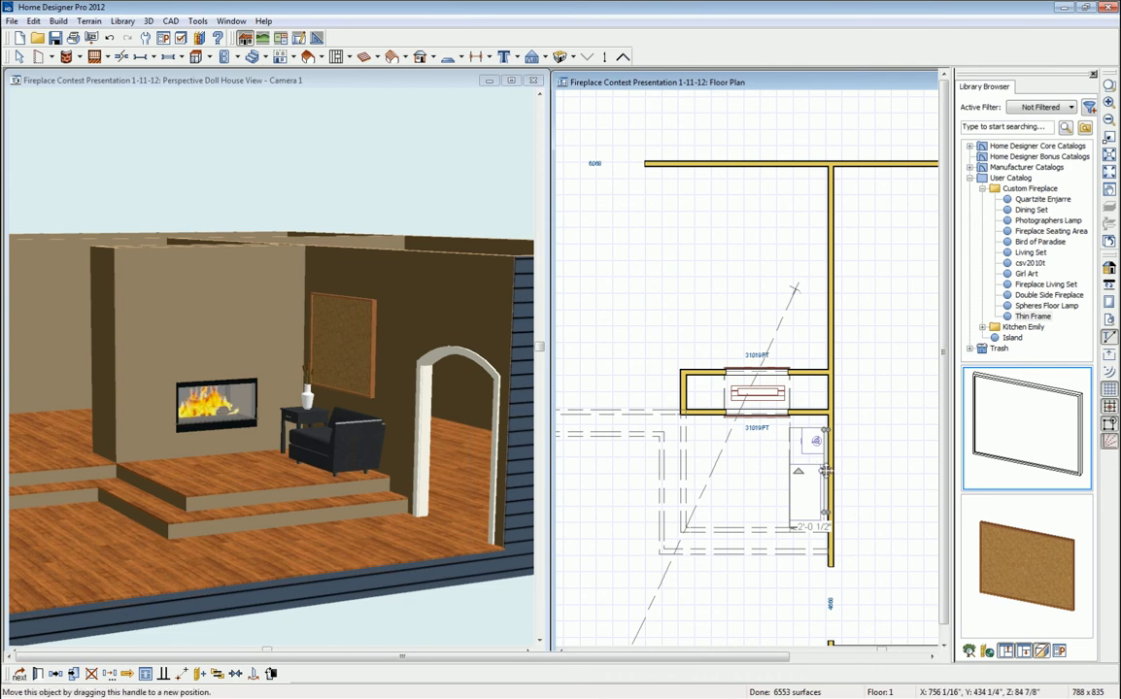
drag(824, 477, 828, 478)
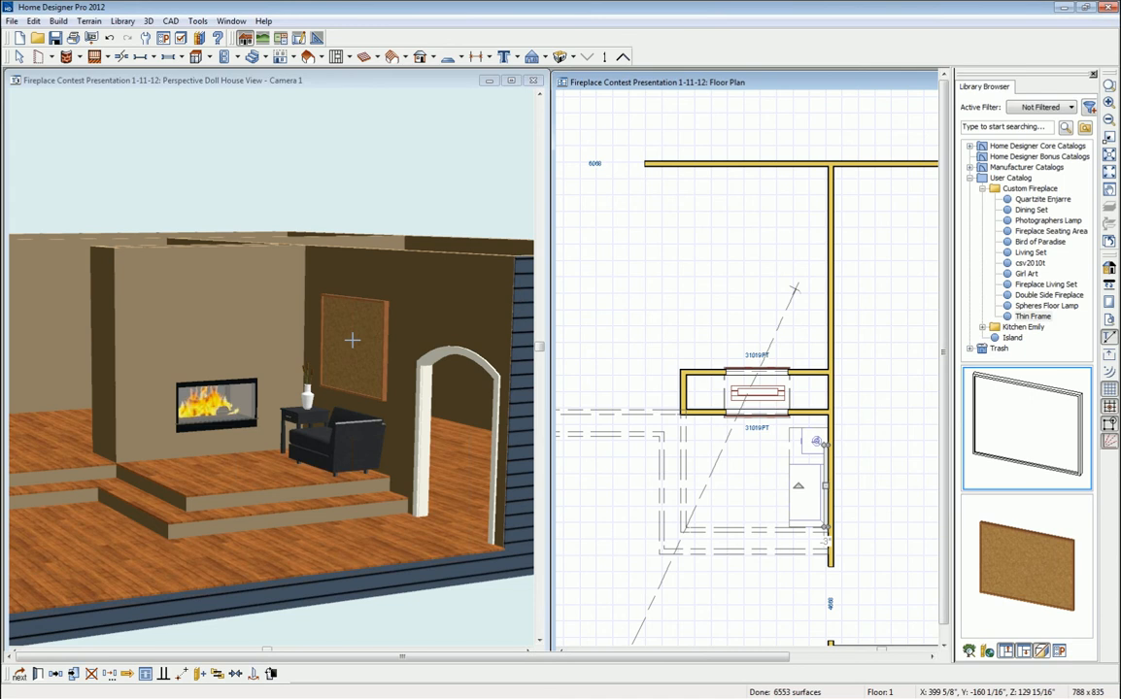
- Paint the Girl Art image onto the cork board in the 3D view
click(1026, 275)
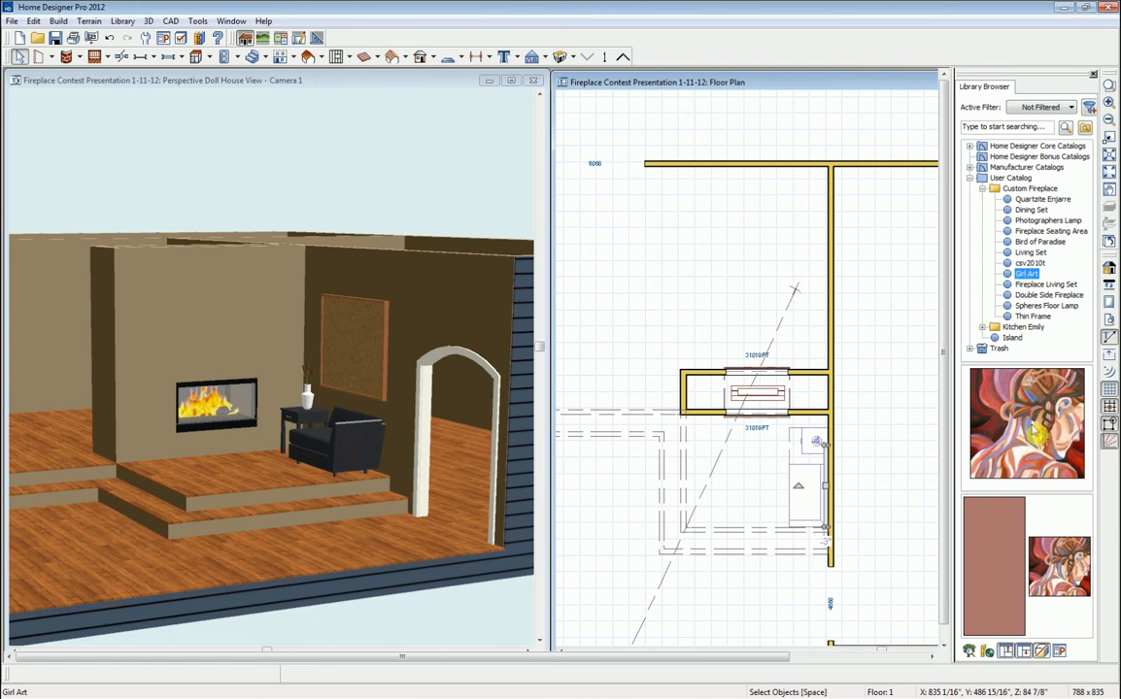
click(386, 86)
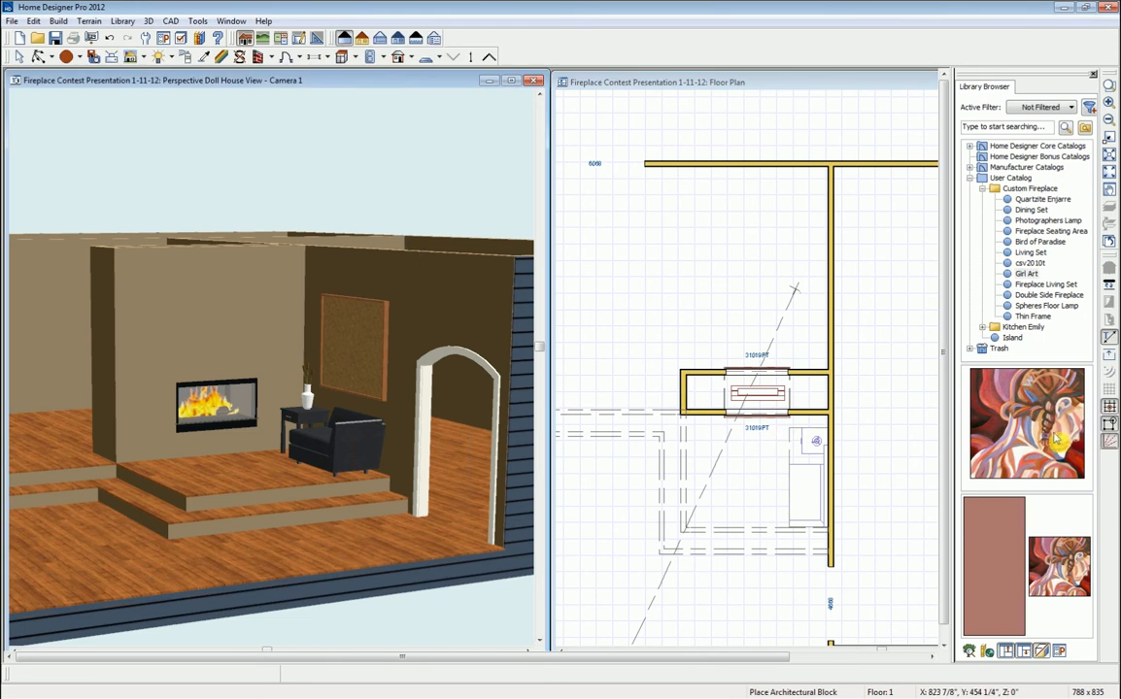
click(1022, 413)
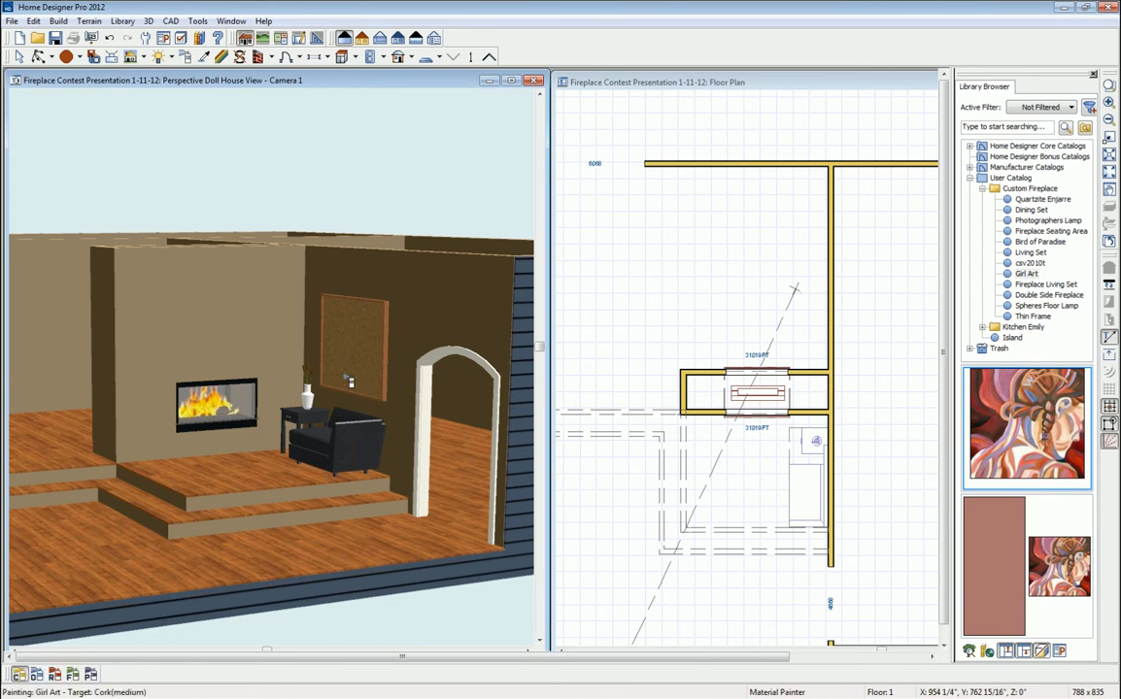
click(359, 354)
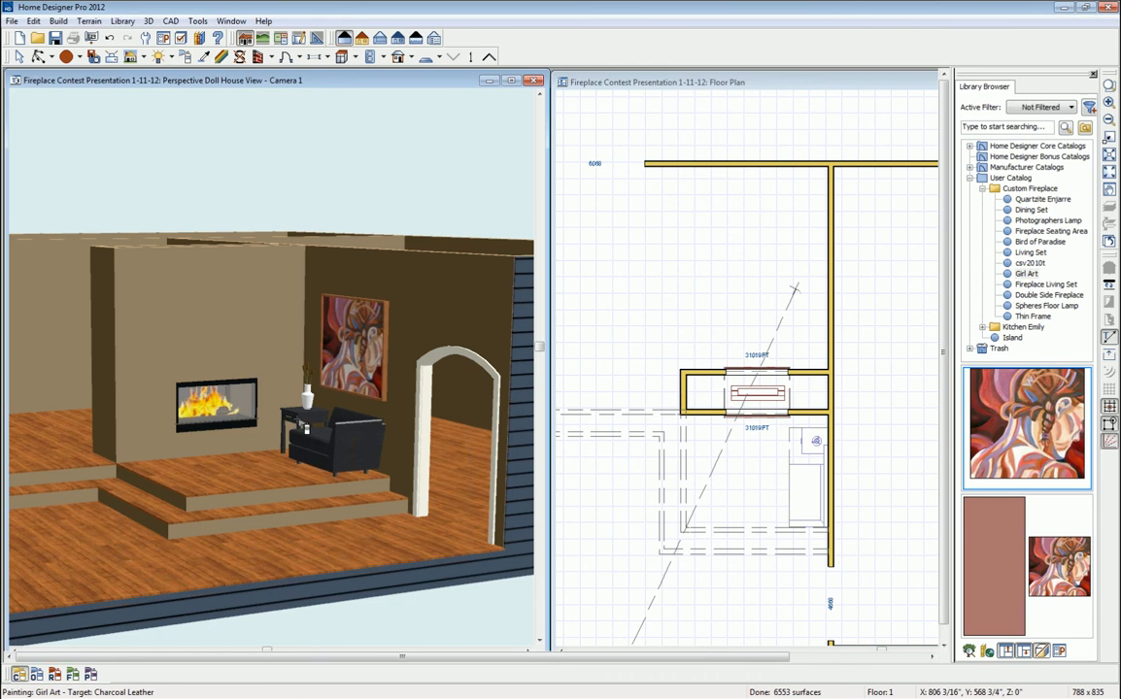
- Sample the chair's Charcoal Leather material and apply it to the painting's frame
click(203, 58)
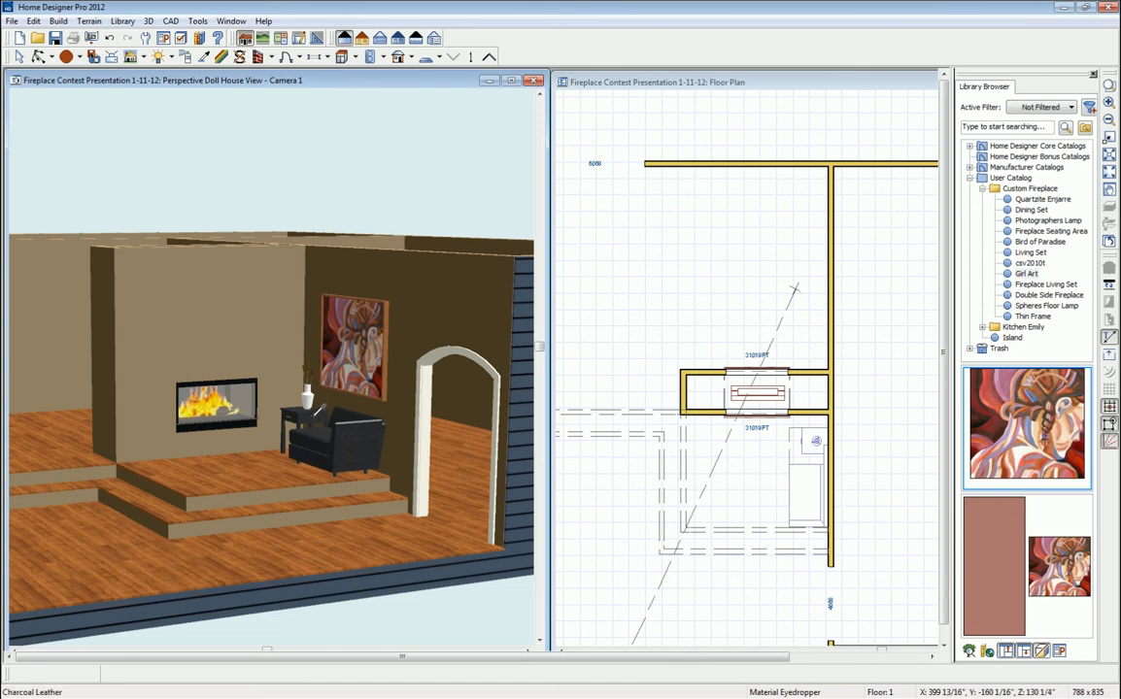
click(316, 410)
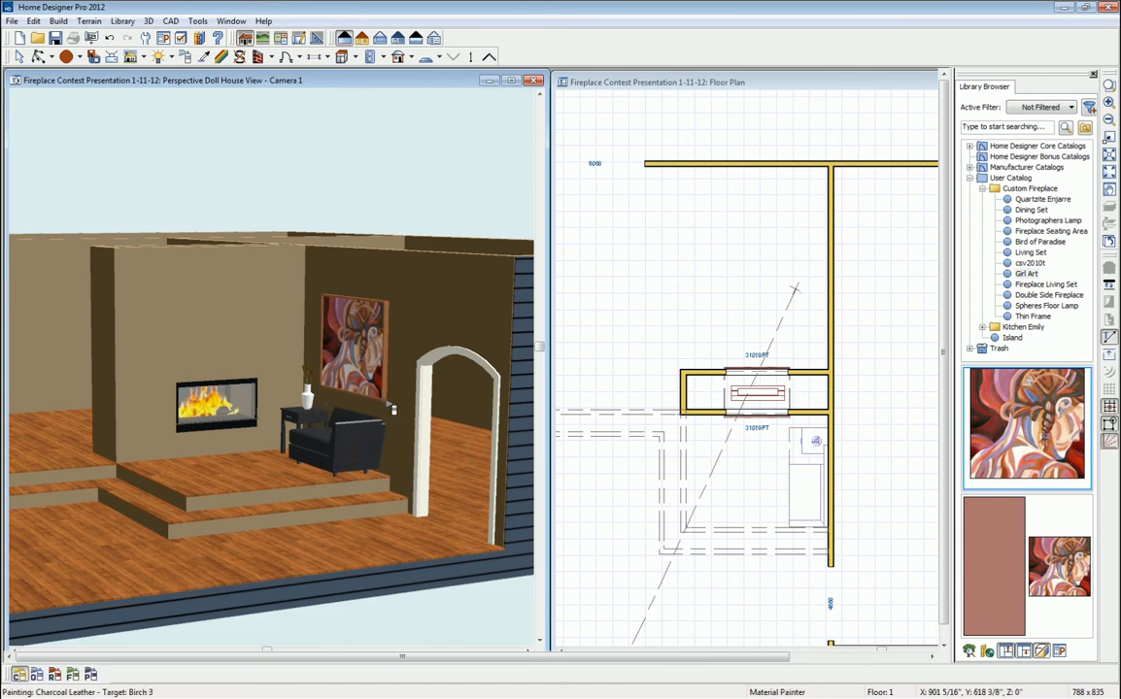
click(394, 388)
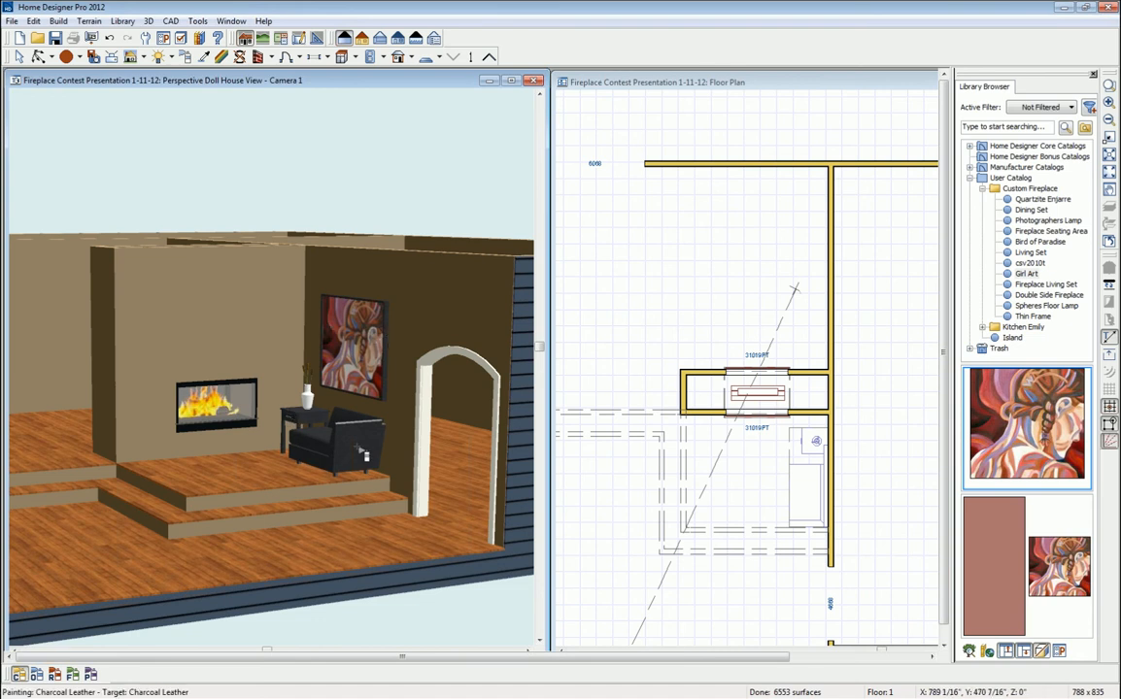
- Select the chair-and-end-table block plus the framed painting and merge them into one architectural block
key(space)
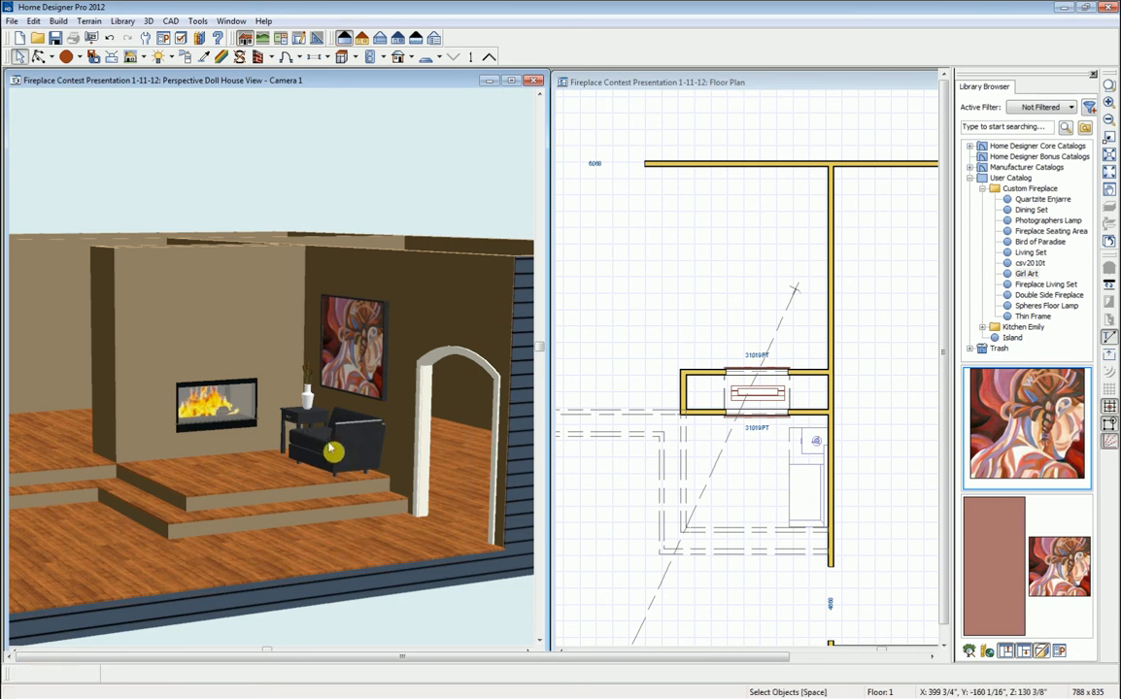
click(350, 369)
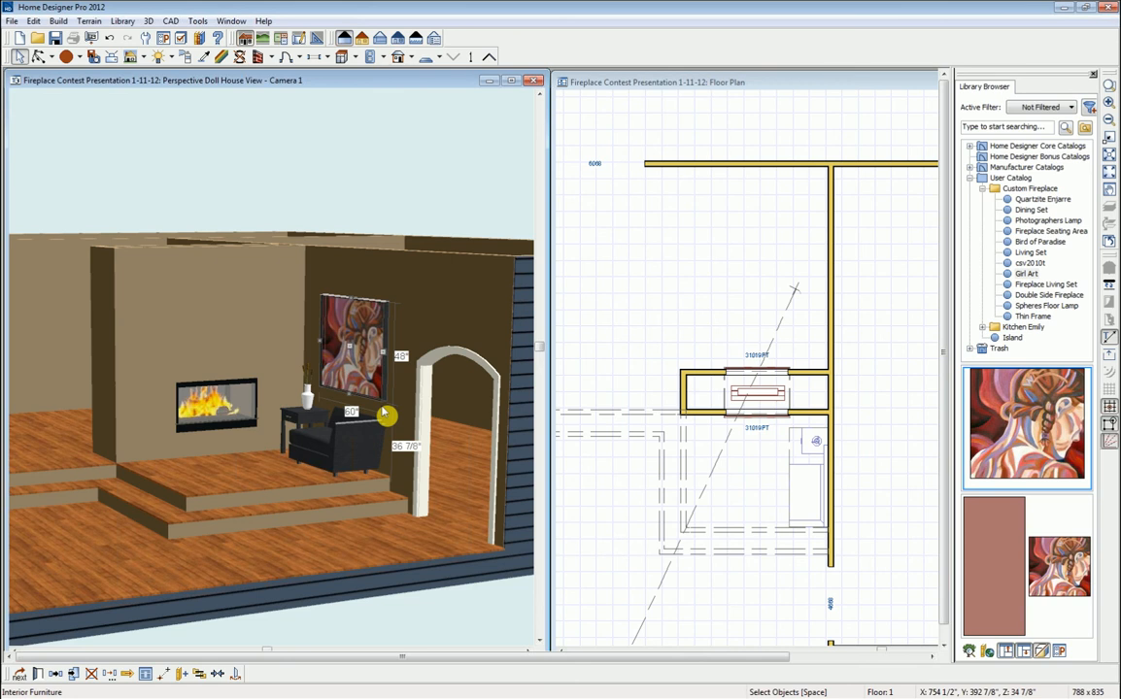
key(Escape)
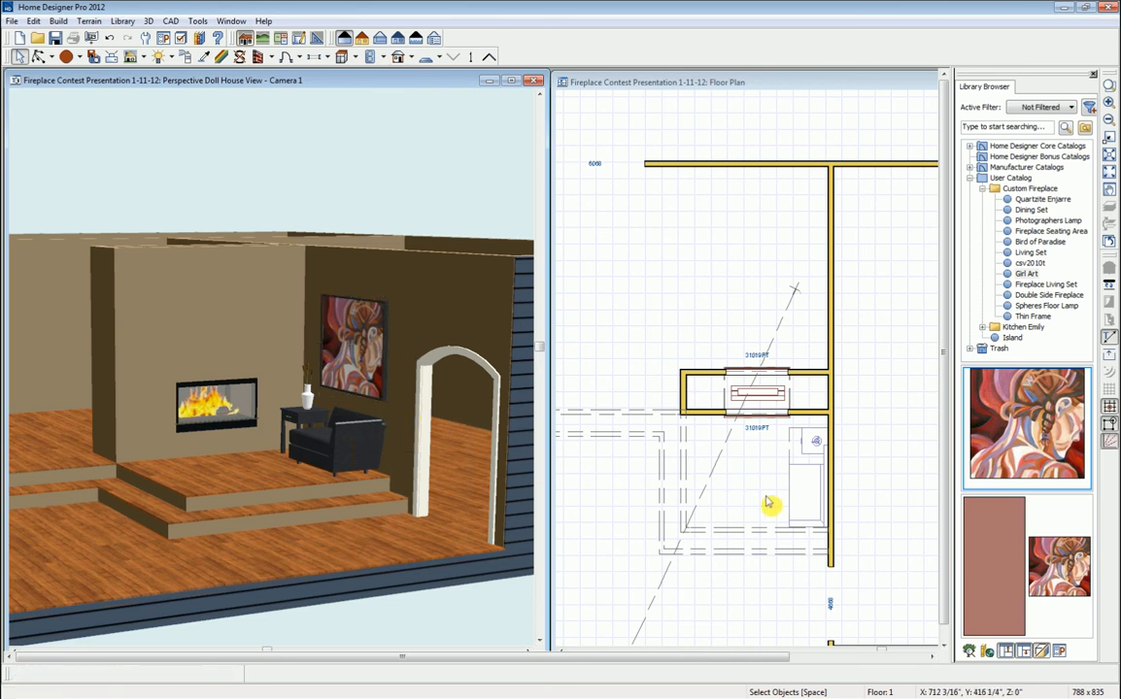
click(280, 410)
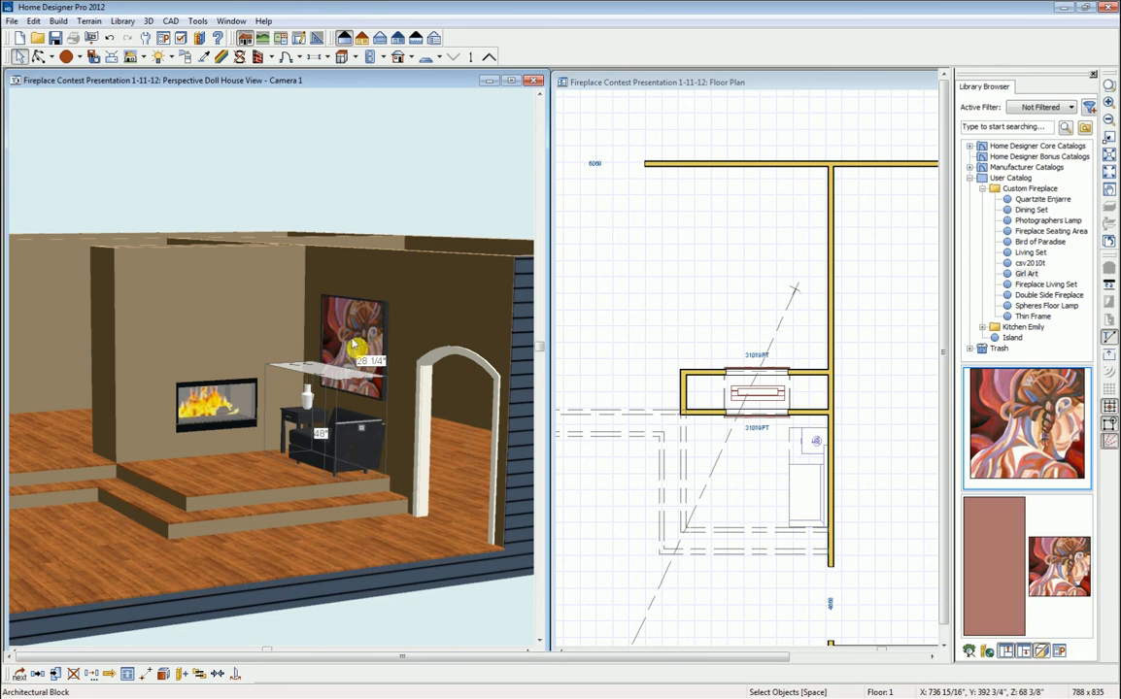
shift+click(352, 343)
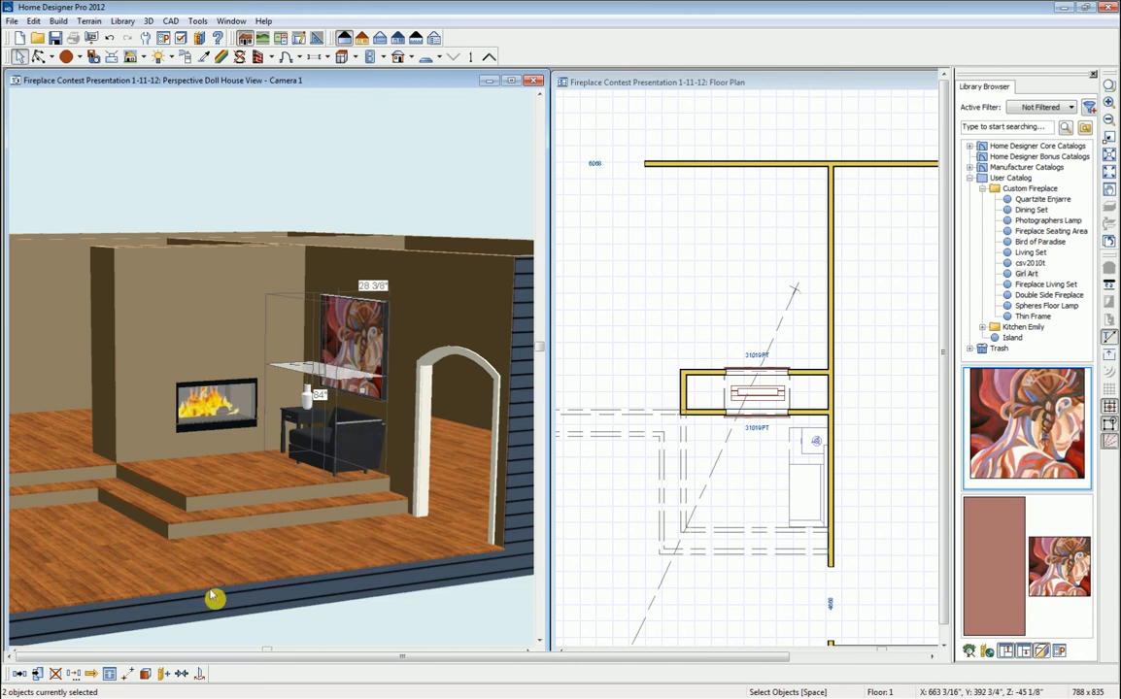
click(144, 676)
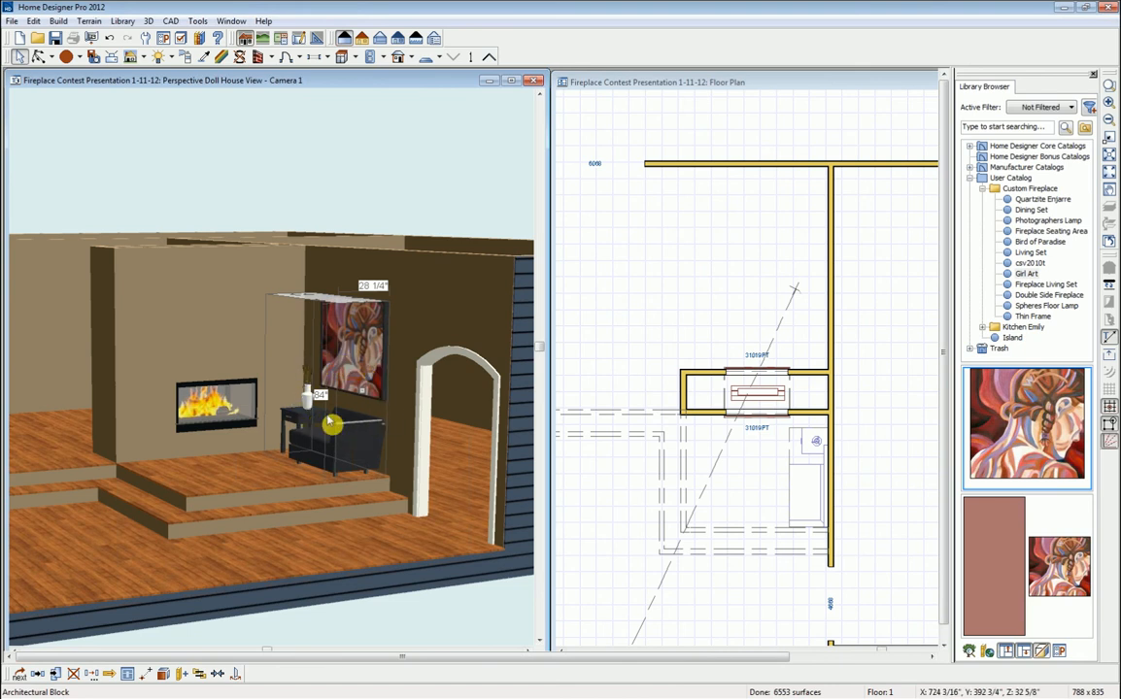
- Add the painting, chair and table block to the User Catalog and rename Untitled to 'New Block'
click(179, 679)
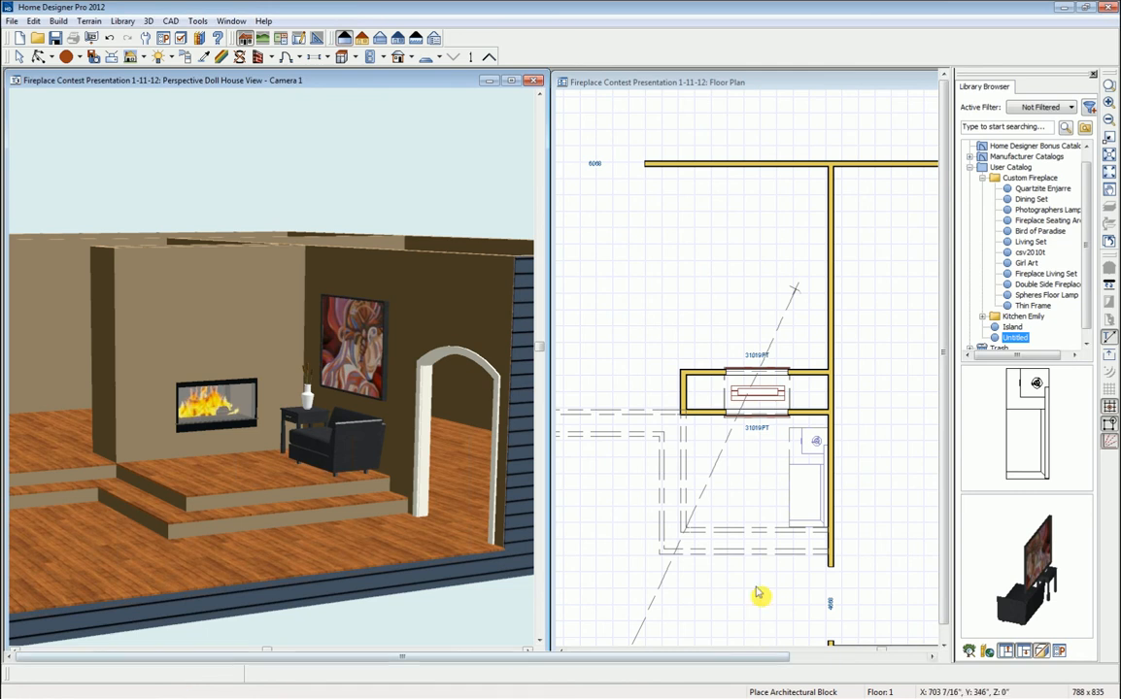
drag(1019, 580, 1076, 577)
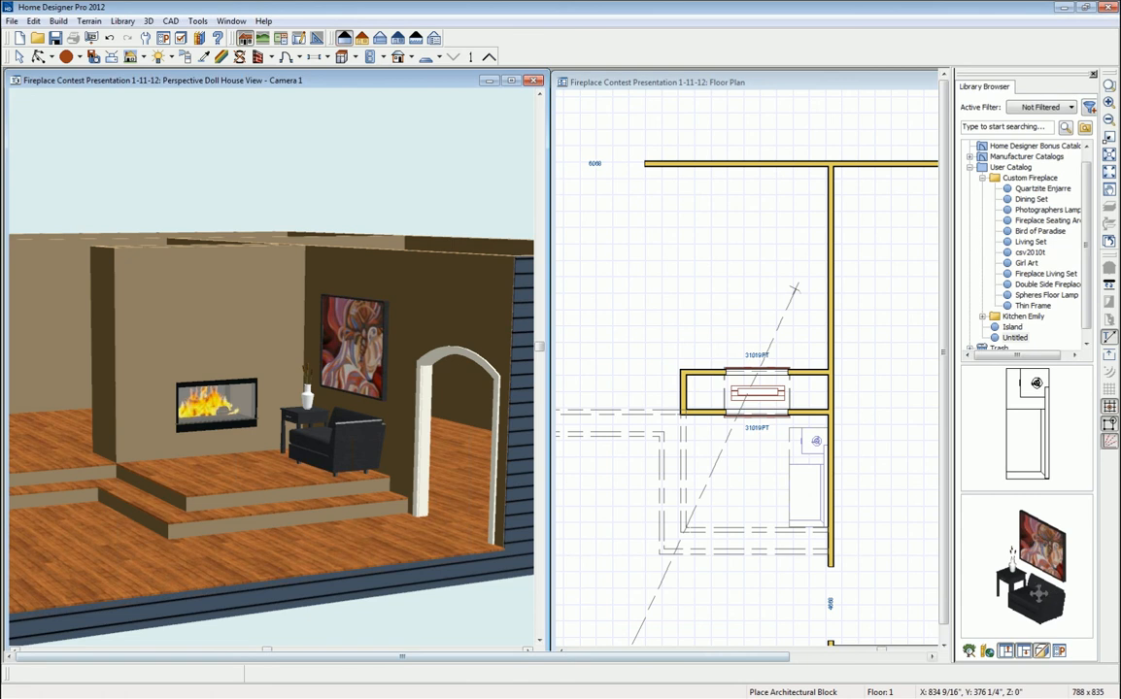
click(1012, 337)
click(1016, 338)
text(New Block)
click(996, 342)
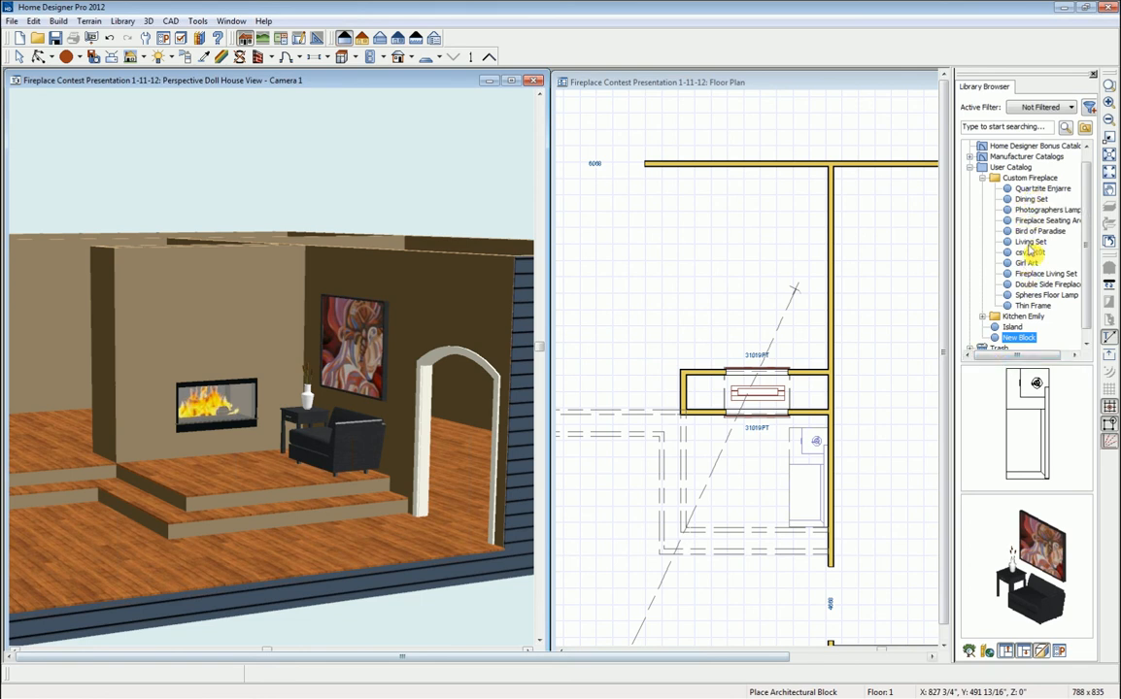
- Place the Spheres Floor Lamp from the catalog on the platform left of the fireplace
click(1031, 299)
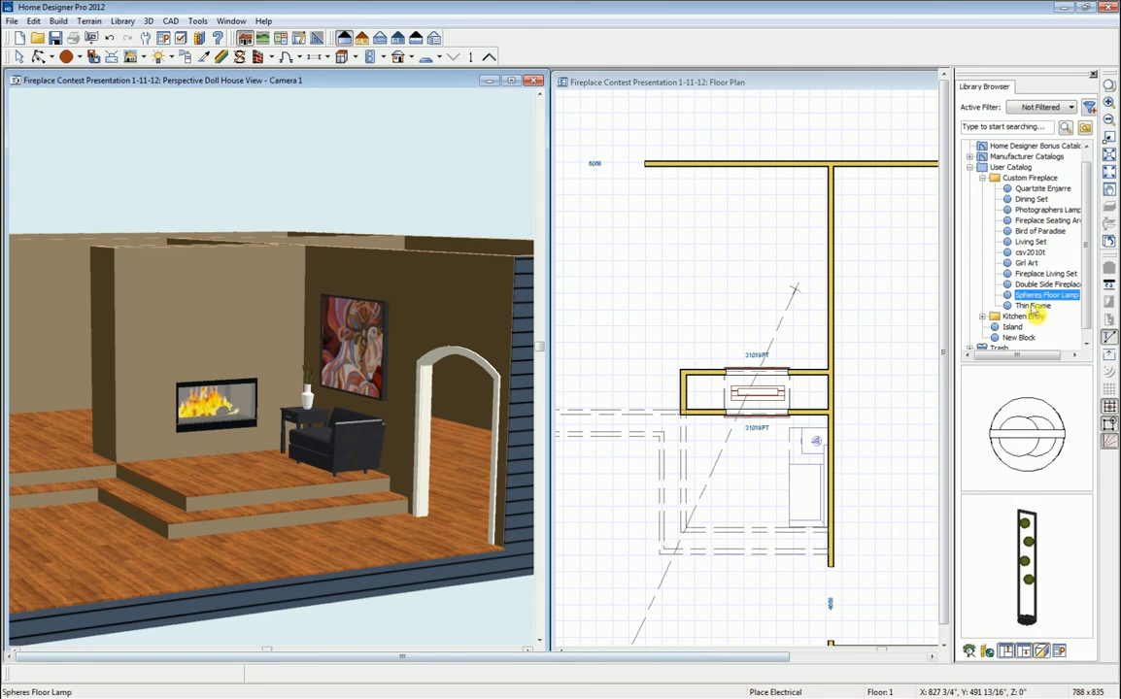
click(1031, 443)
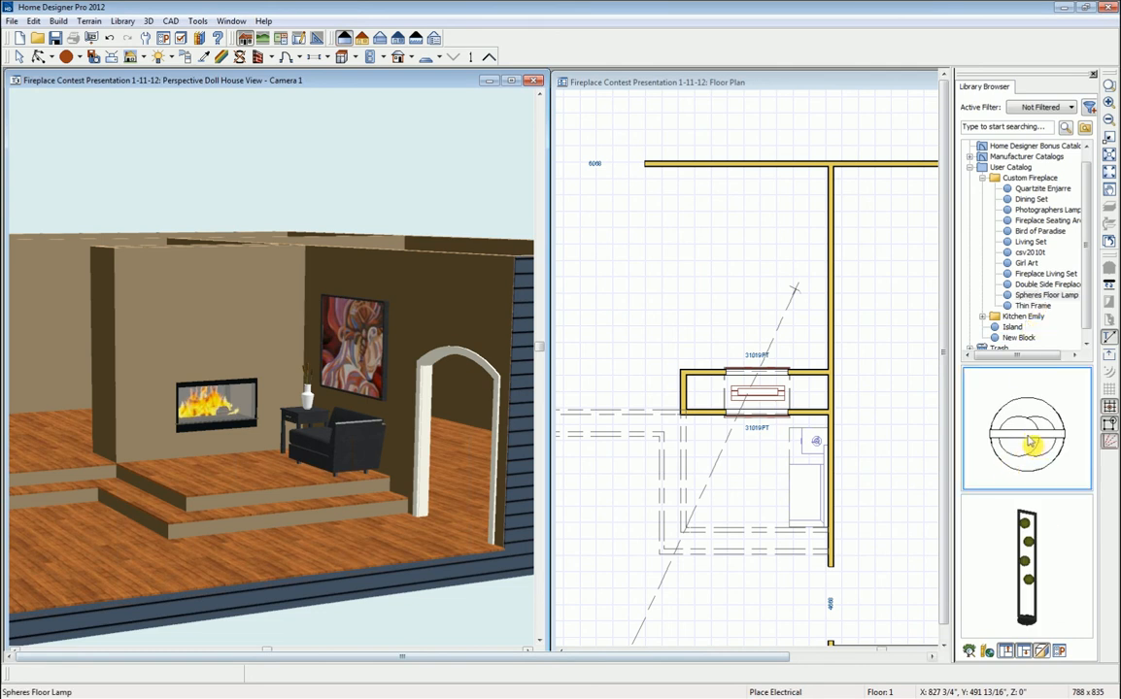
click(158, 467)
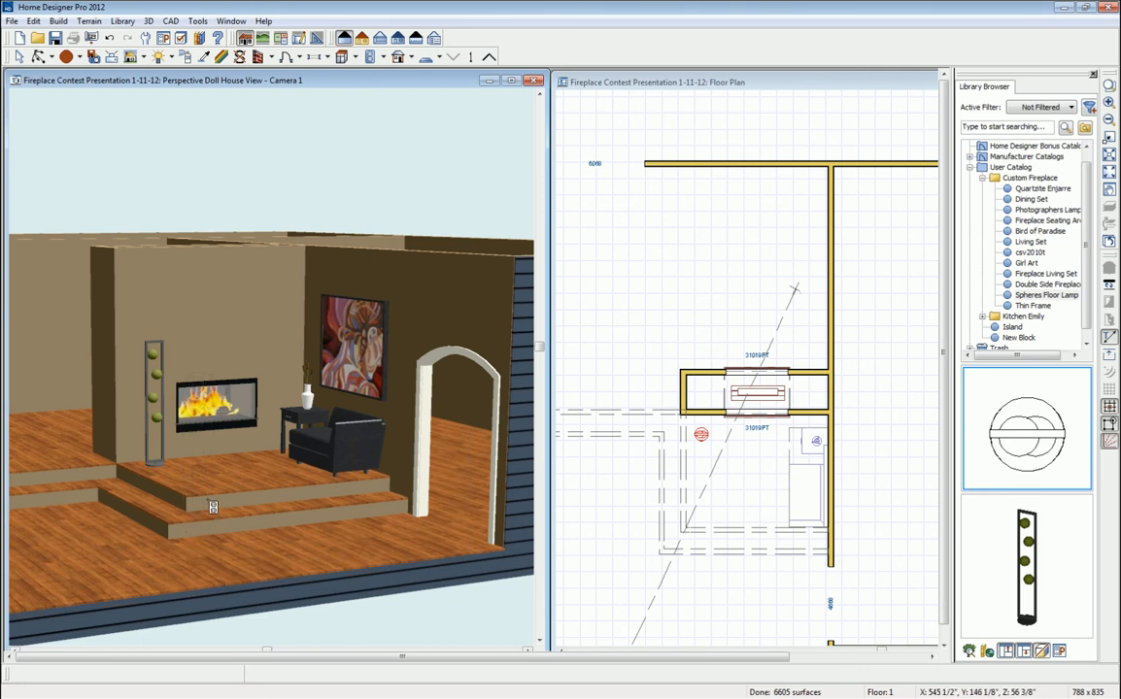
- Open the material definition for the floor lamp's olive spheres and arrange its dialogs
click(221, 58)
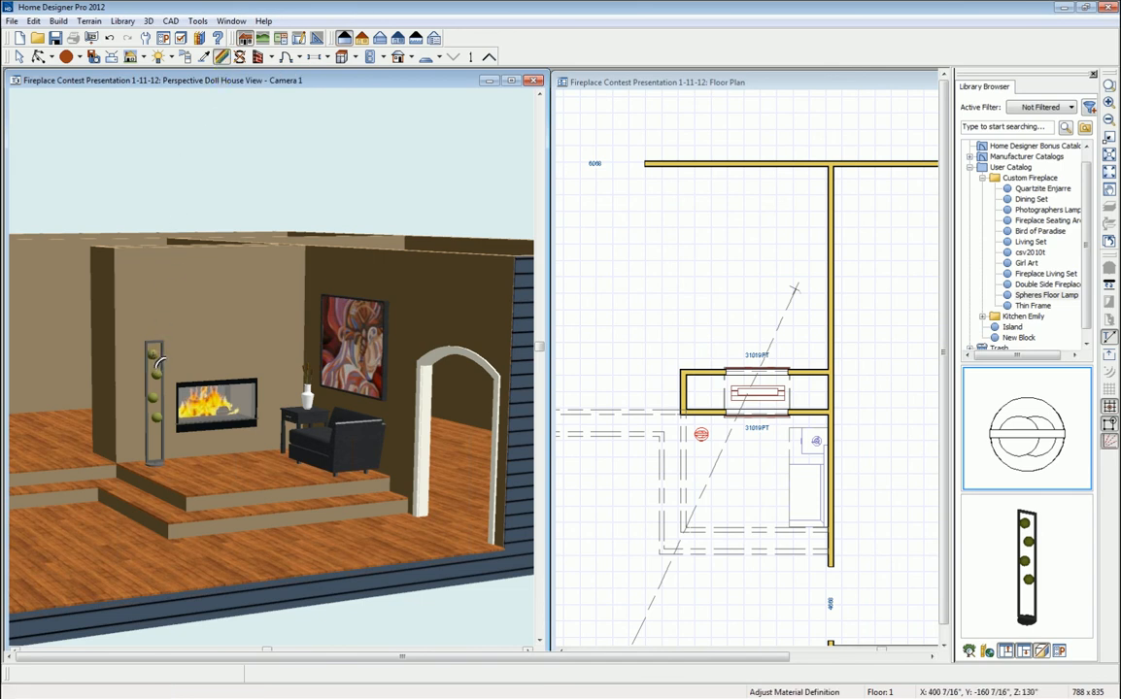
click(159, 362)
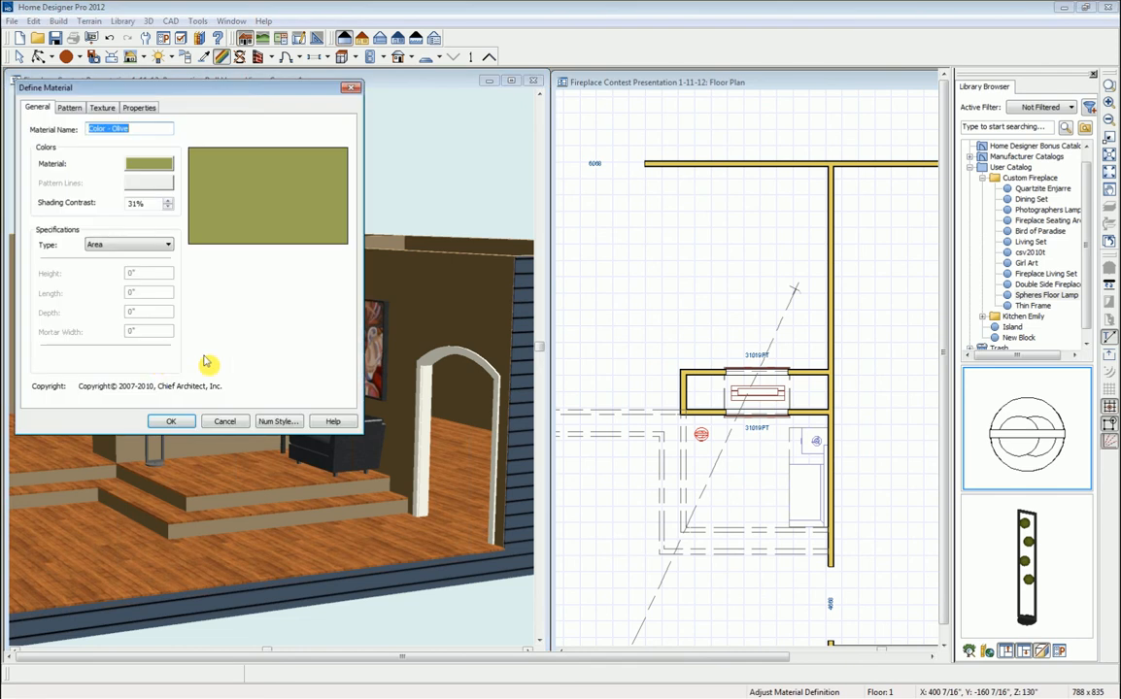
drag(102, 94, 143, 161)
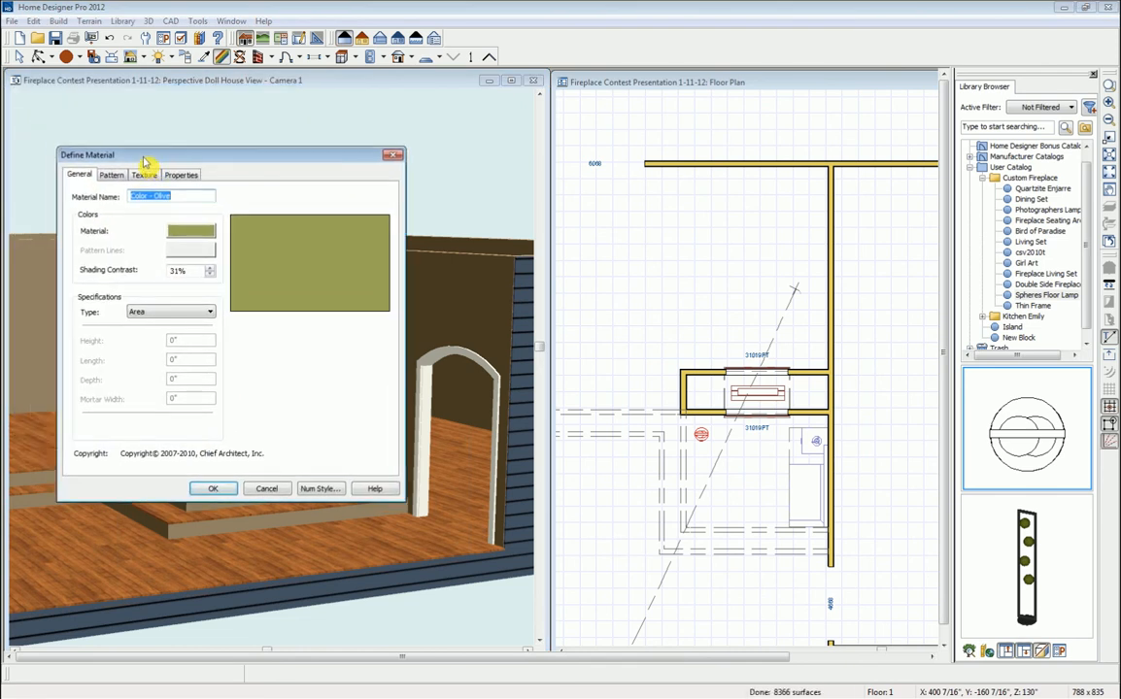
click(190, 231)
drag(310, 175, 752, 214)
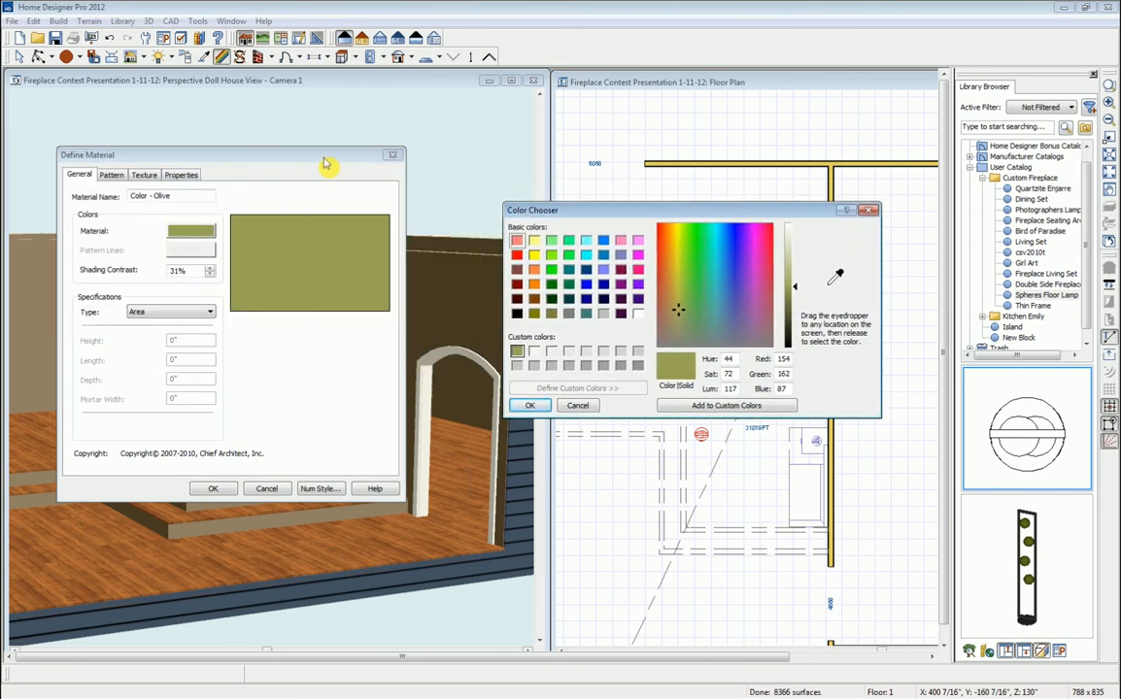
click(867, 210)
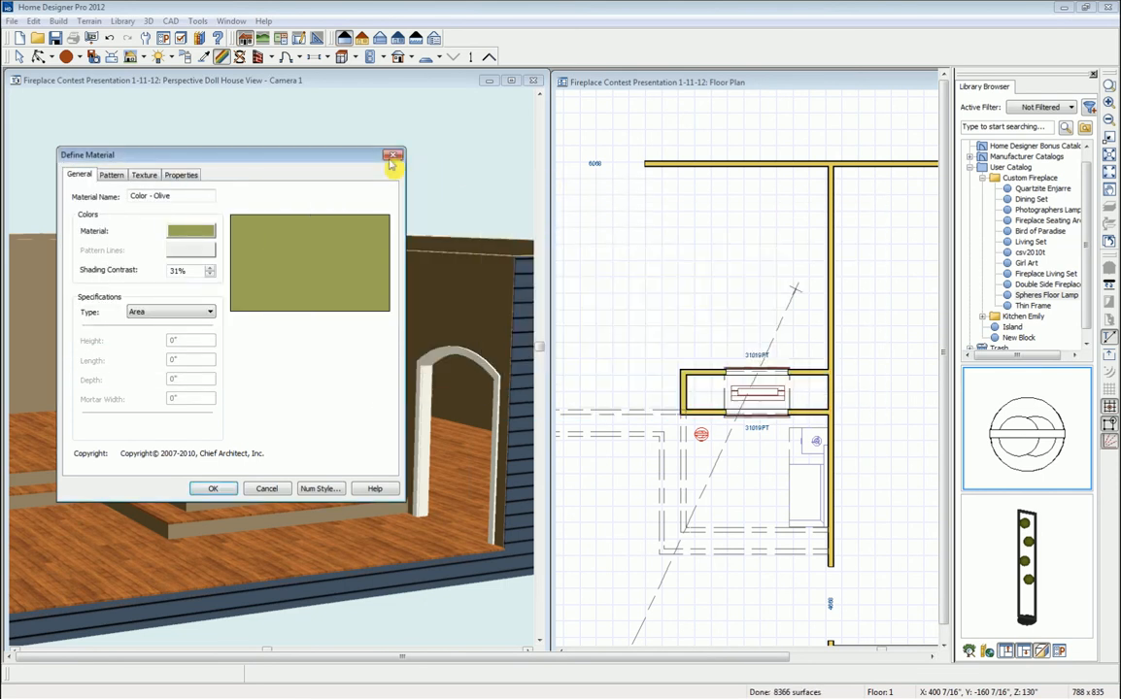
drag(341, 159, 750, 169)
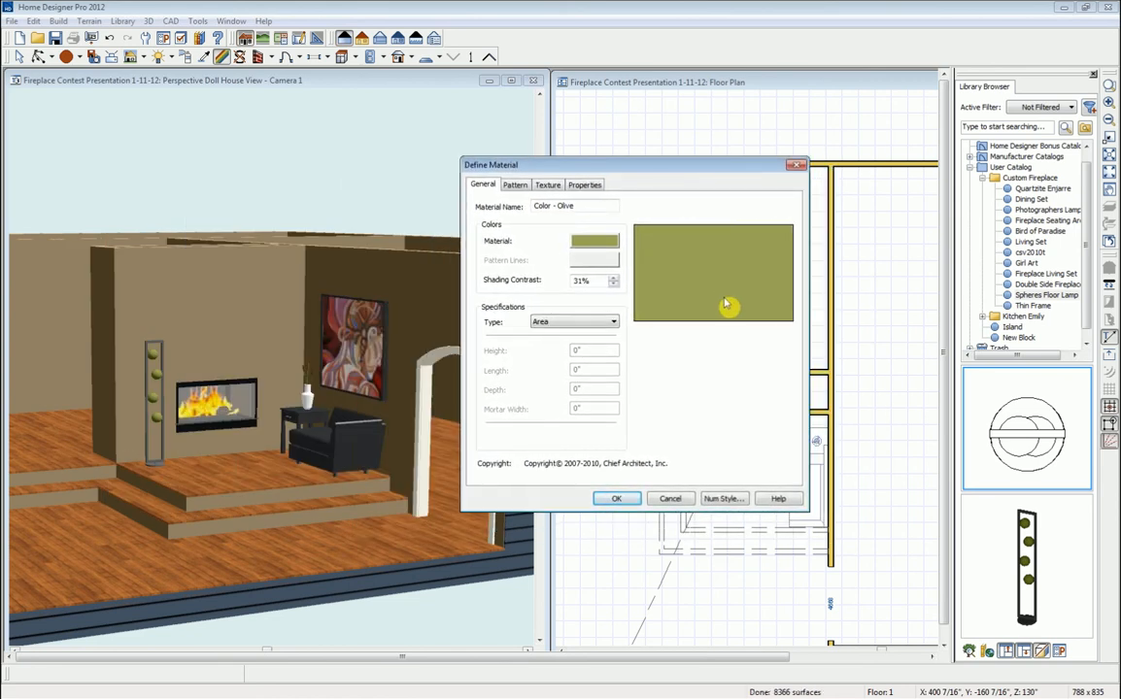
- Sample deep red from the painting, brighten it, apply it, and dismiss the duplicate-material warning
click(592, 243)
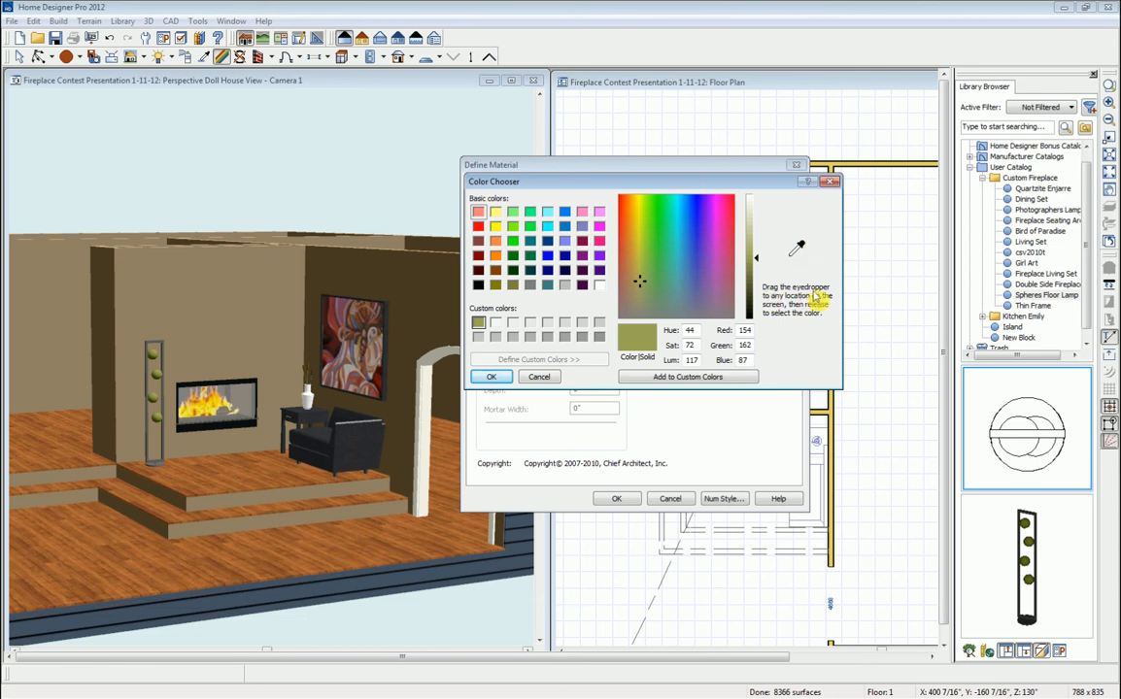
drag(796, 250, 799, 244)
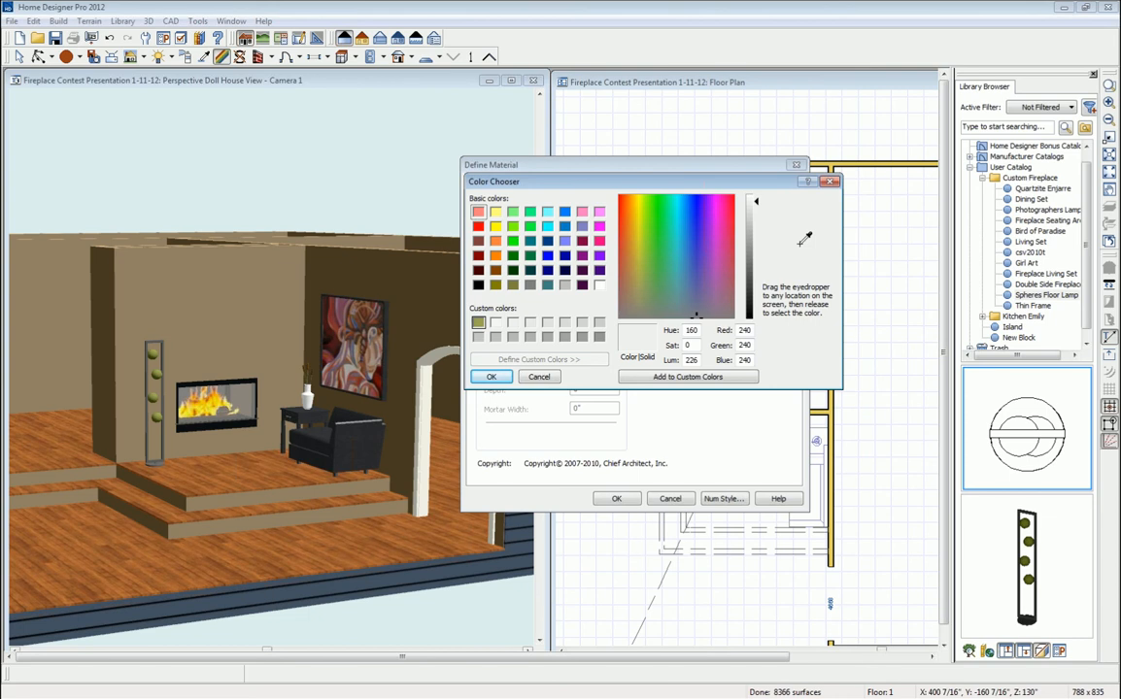
mouse_move(614, 308)
mouse_down()
mouse_move(355, 330)
mouse_move(332, 343)
mouse_move(326, 314)
mouse_move(344, 337)
mouse_up()
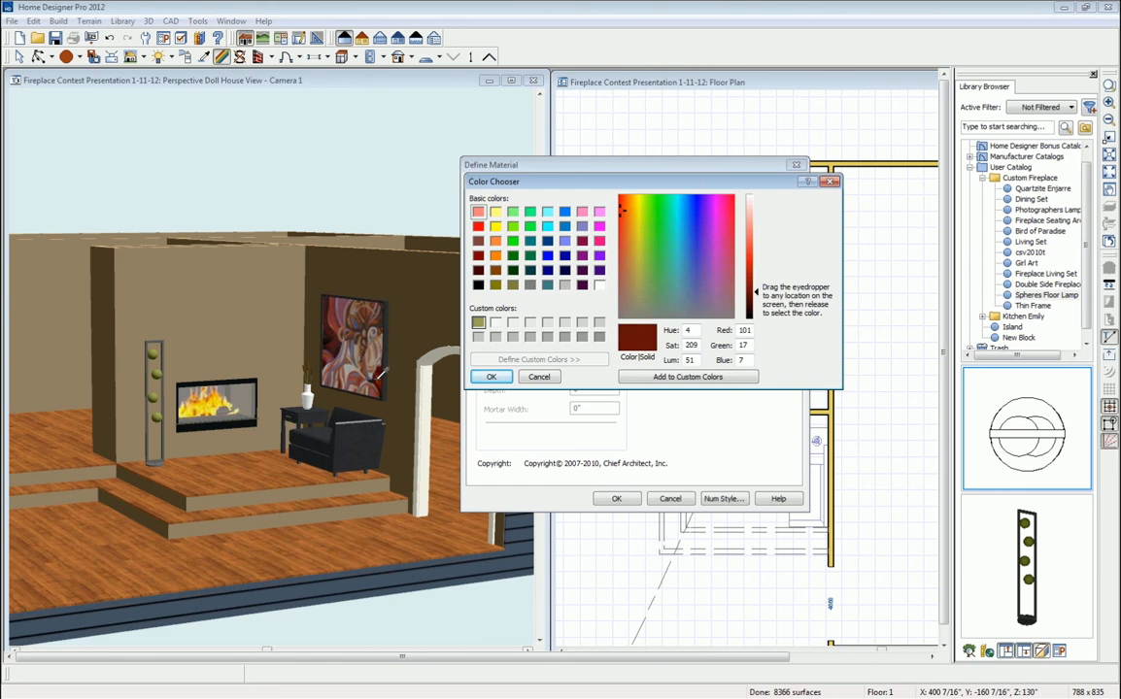
drag(344, 337, 383, 387)
drag(758, 295, 756, 277)
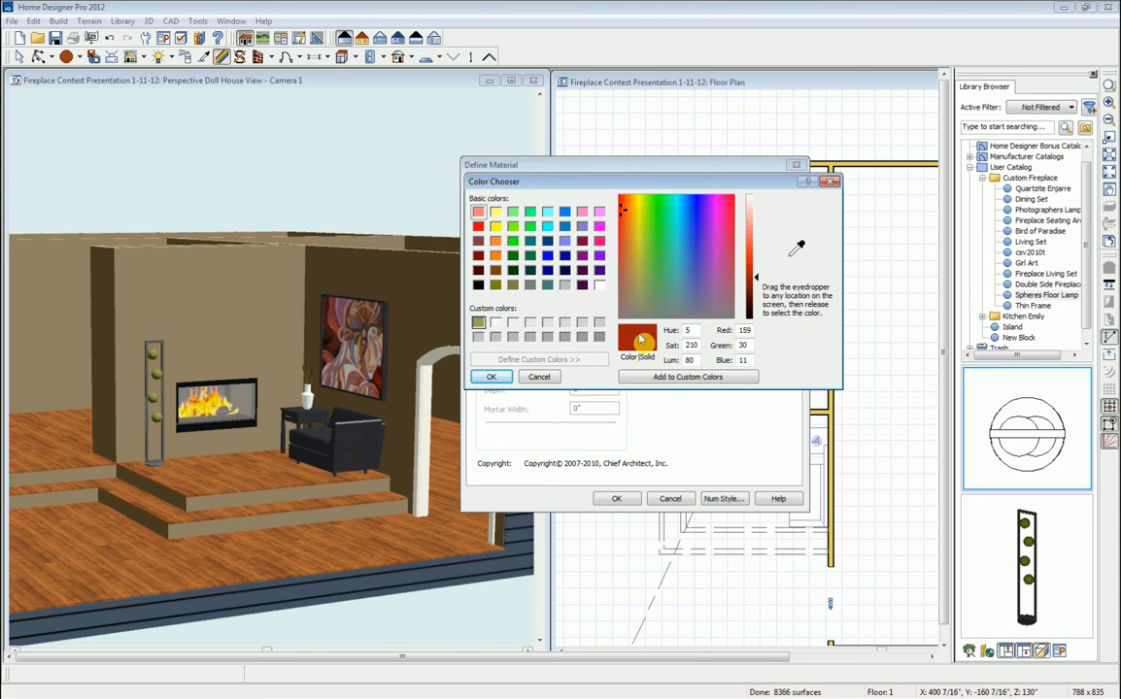
click(492, 377)
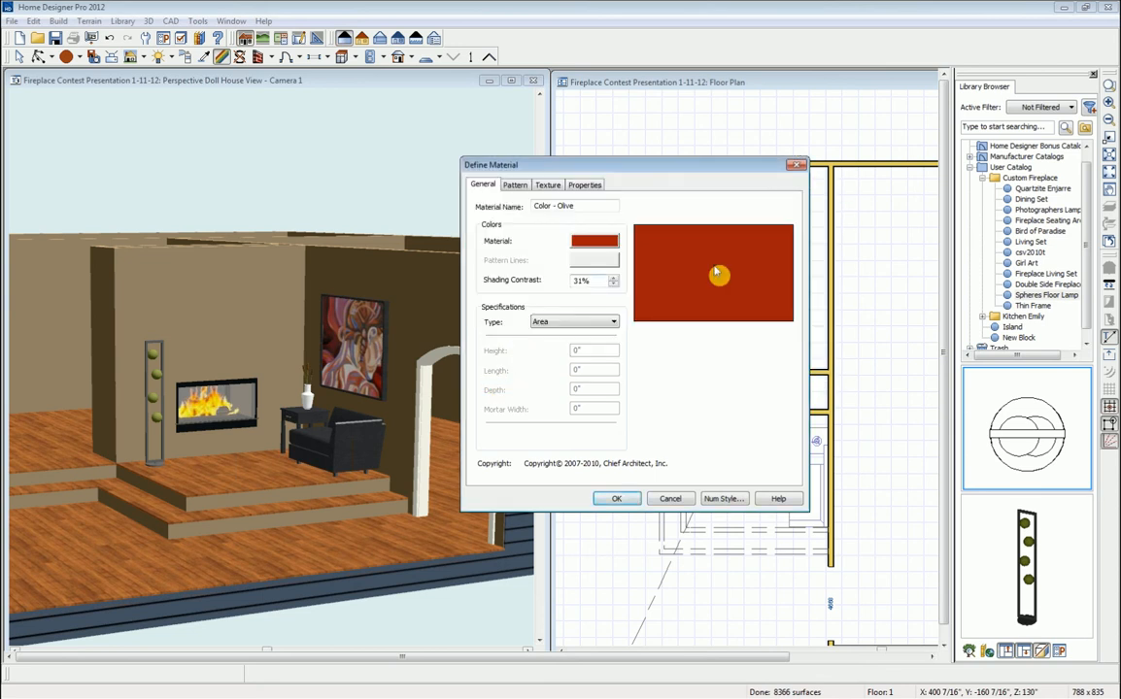
click(617, 499)
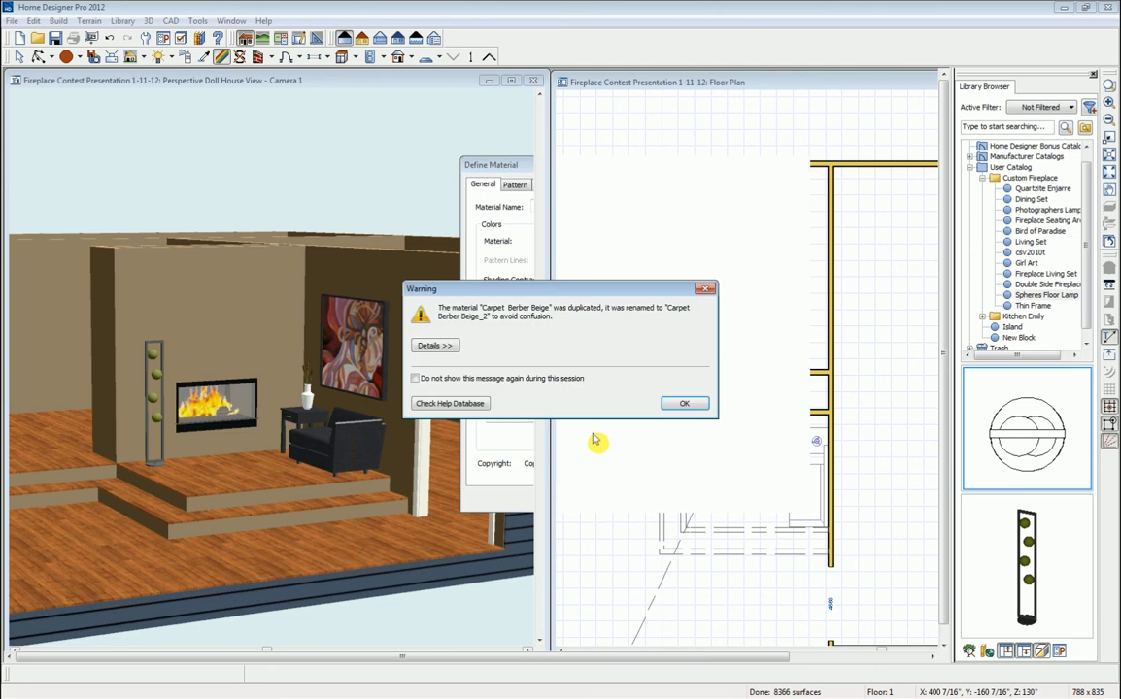
click(418, 378)
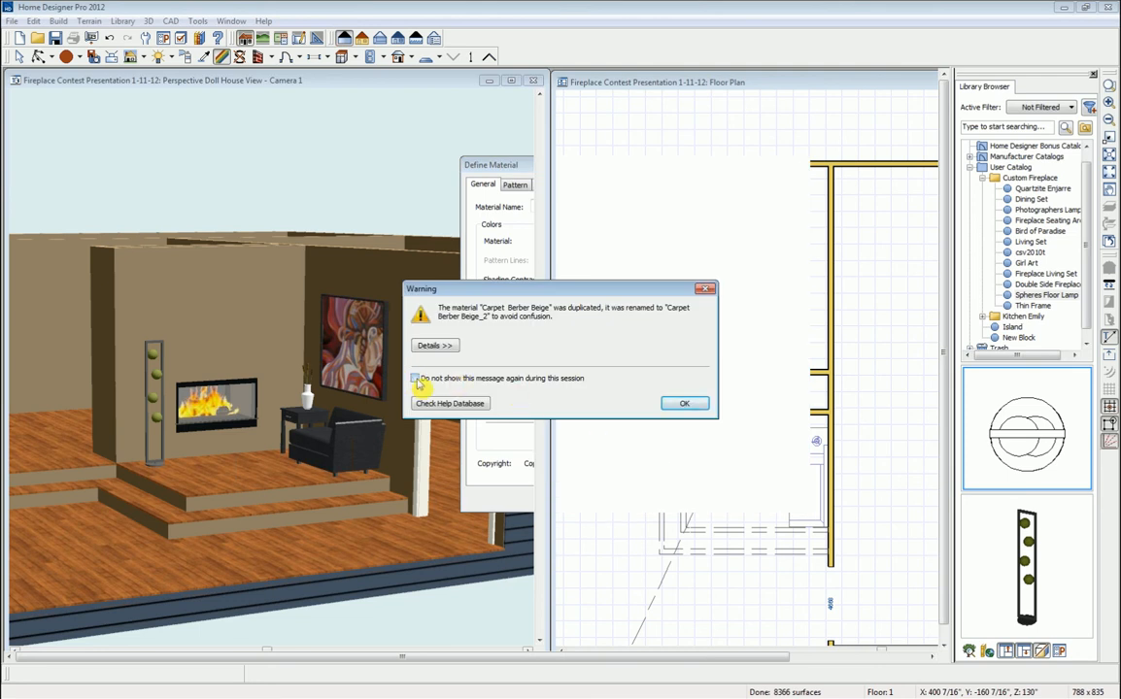
click(683, 403)
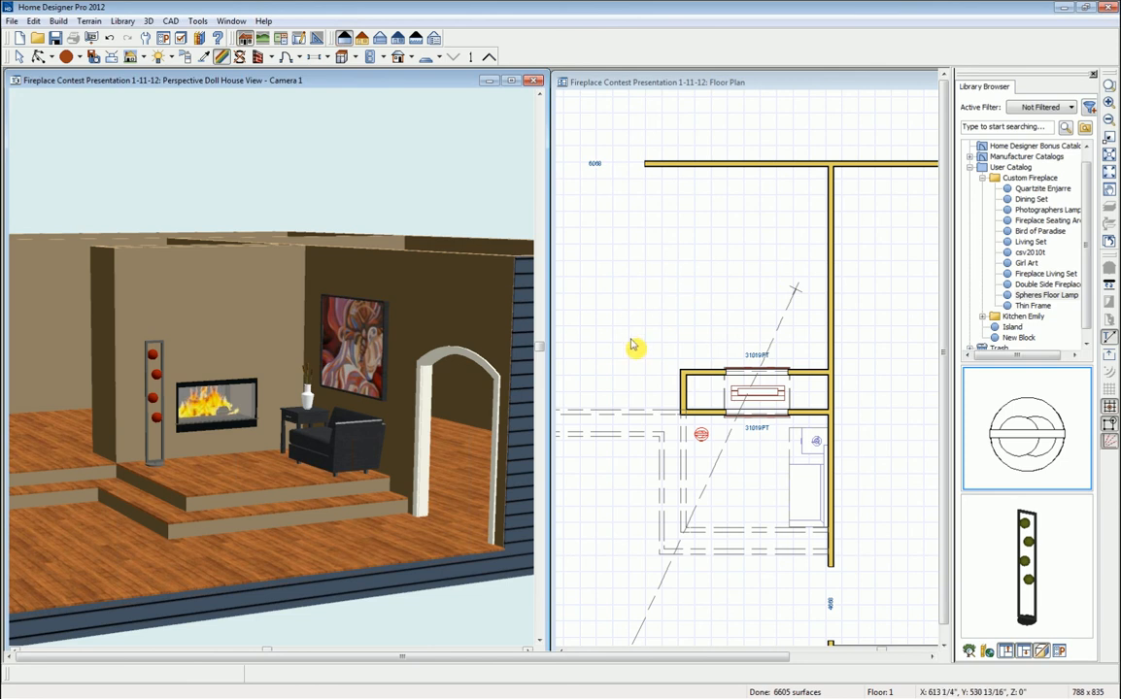
- Place the Fireplace Living Set north of the fireplace and move it against the top wall
click(38, 59)
drag(154, 364, 278, 378)
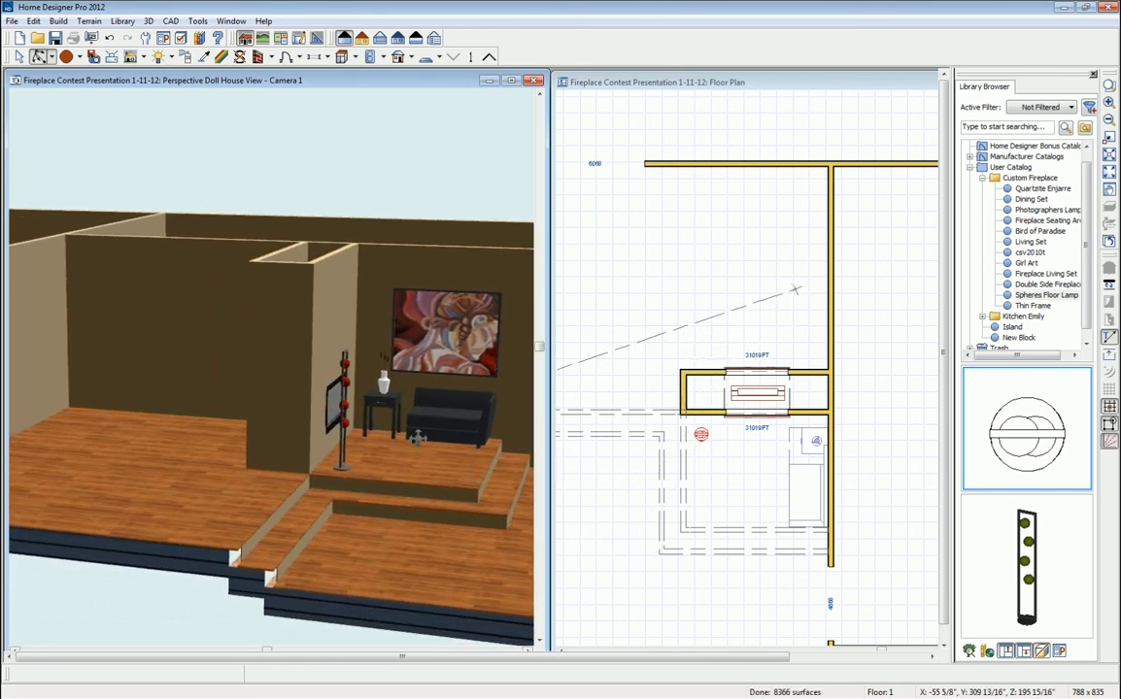
drag(155, 445, 210, 460)
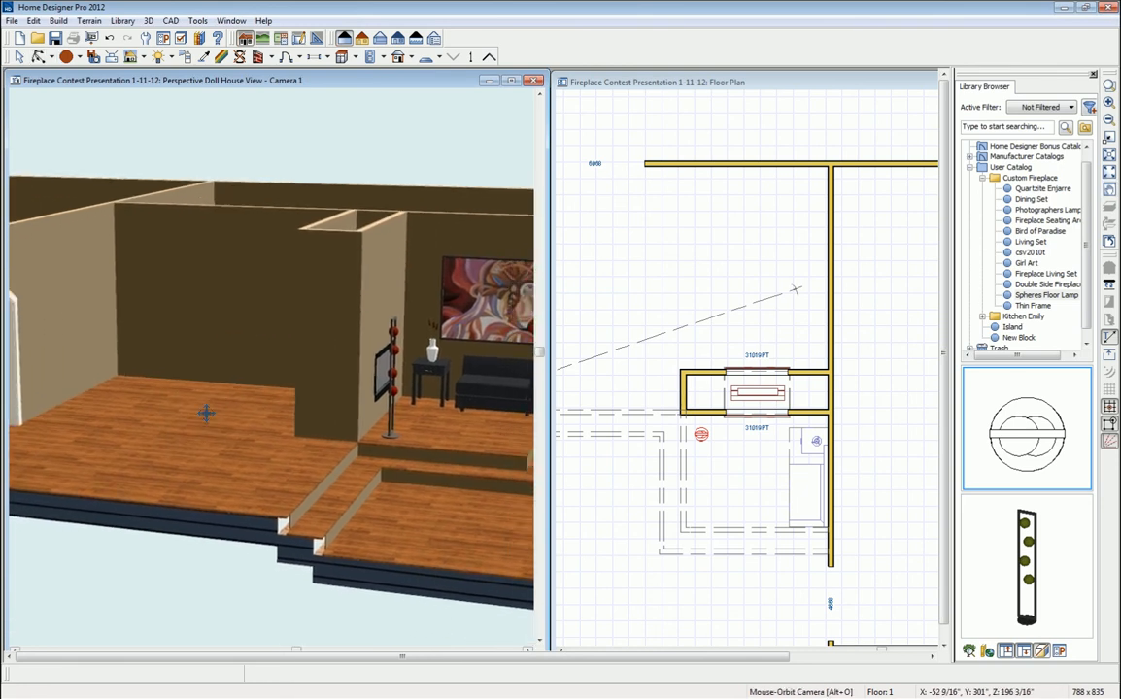
click(731, 86)
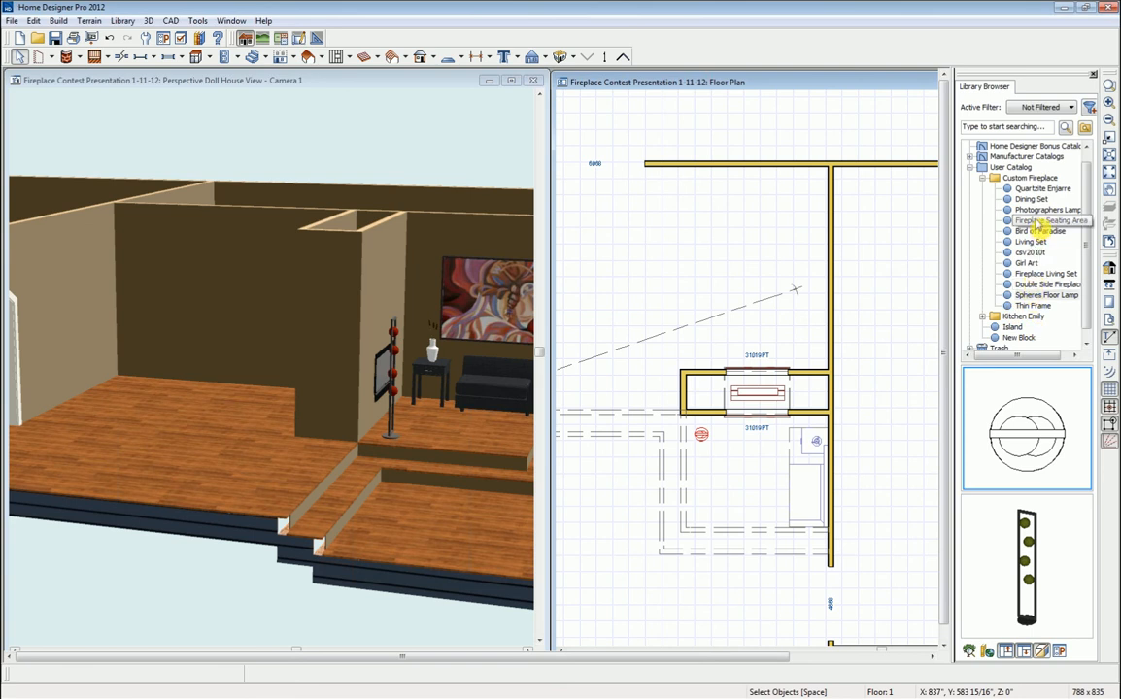
click(1045, 274)
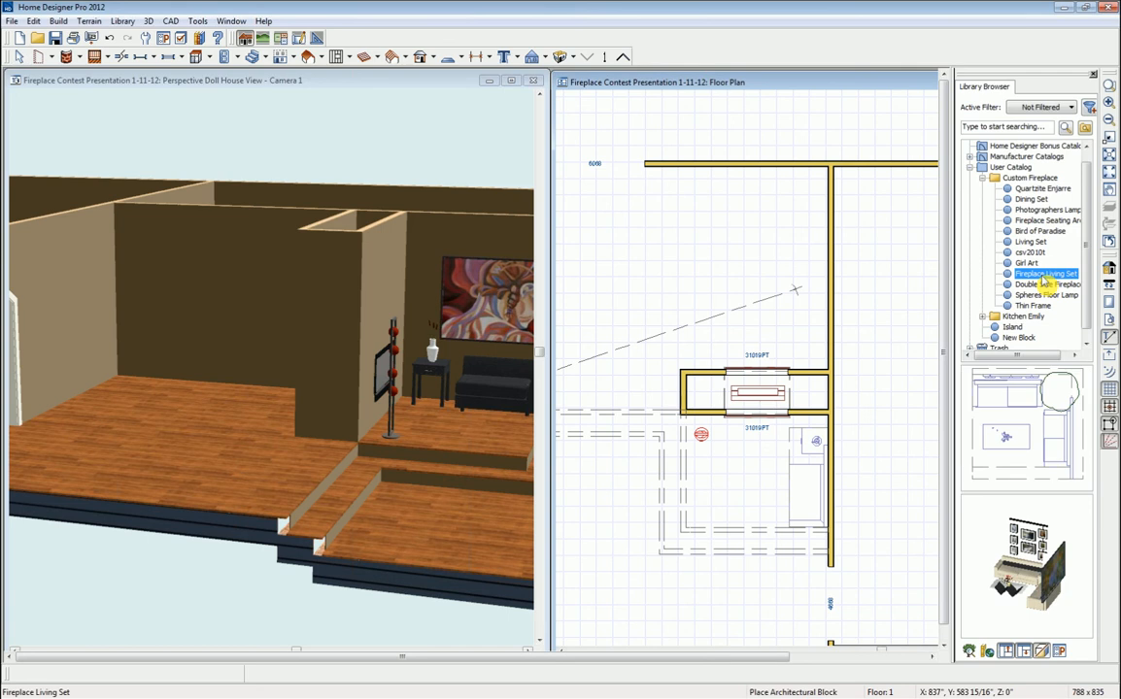
click(1026, 435)
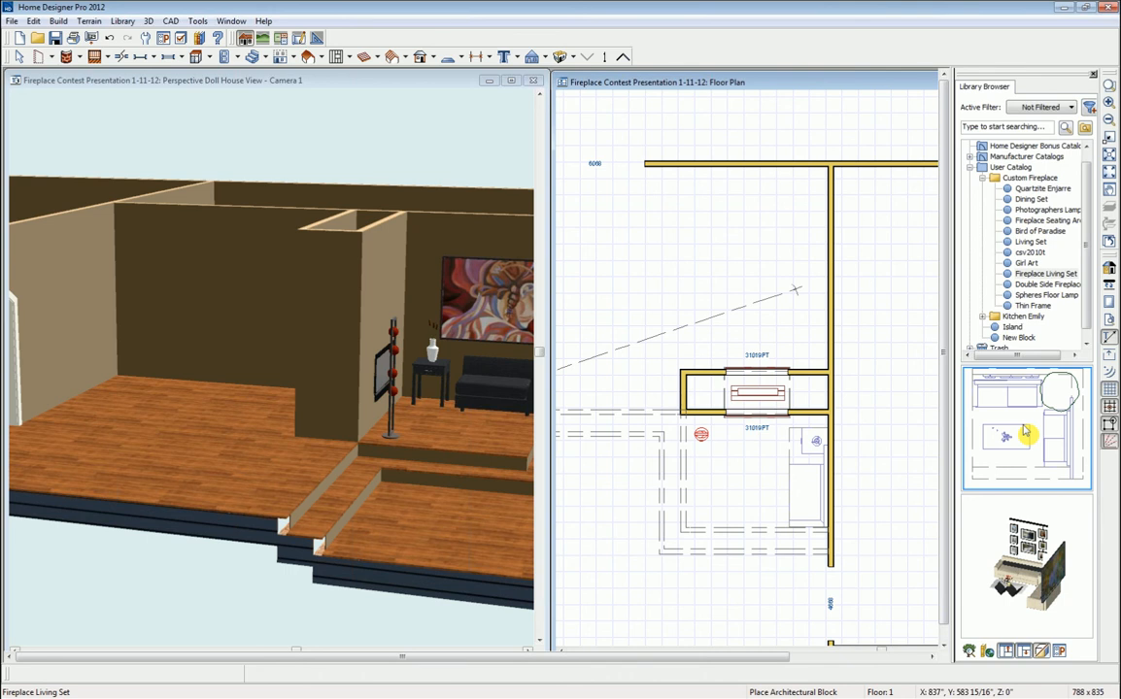
click(672, 267)
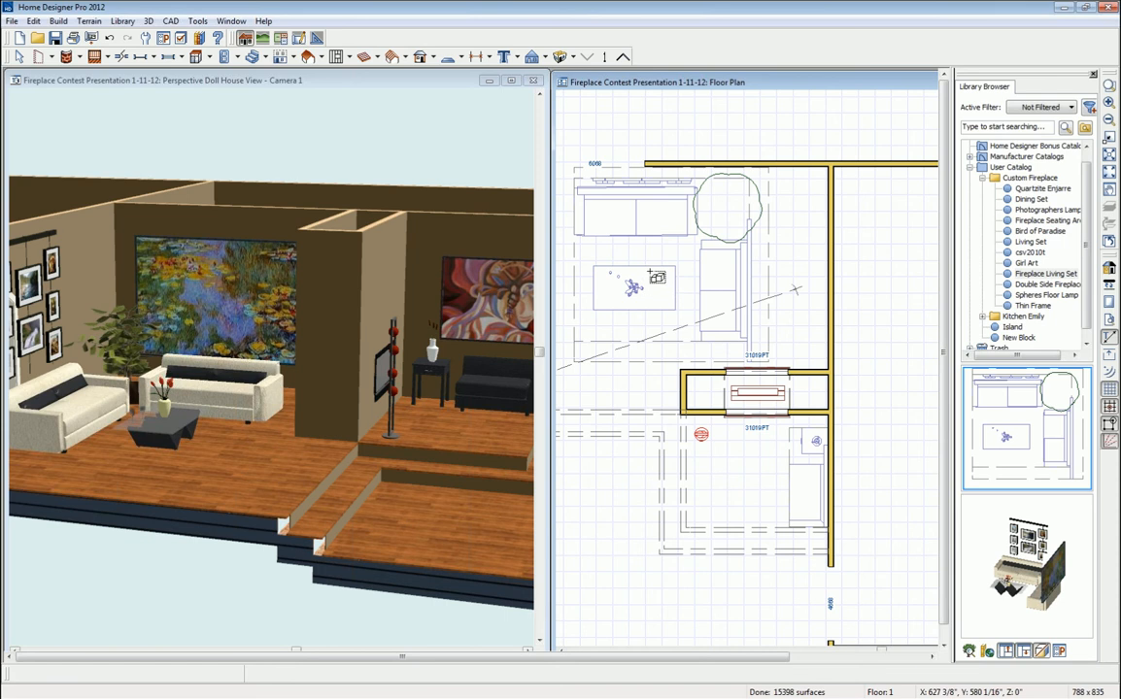
click(651, 277)
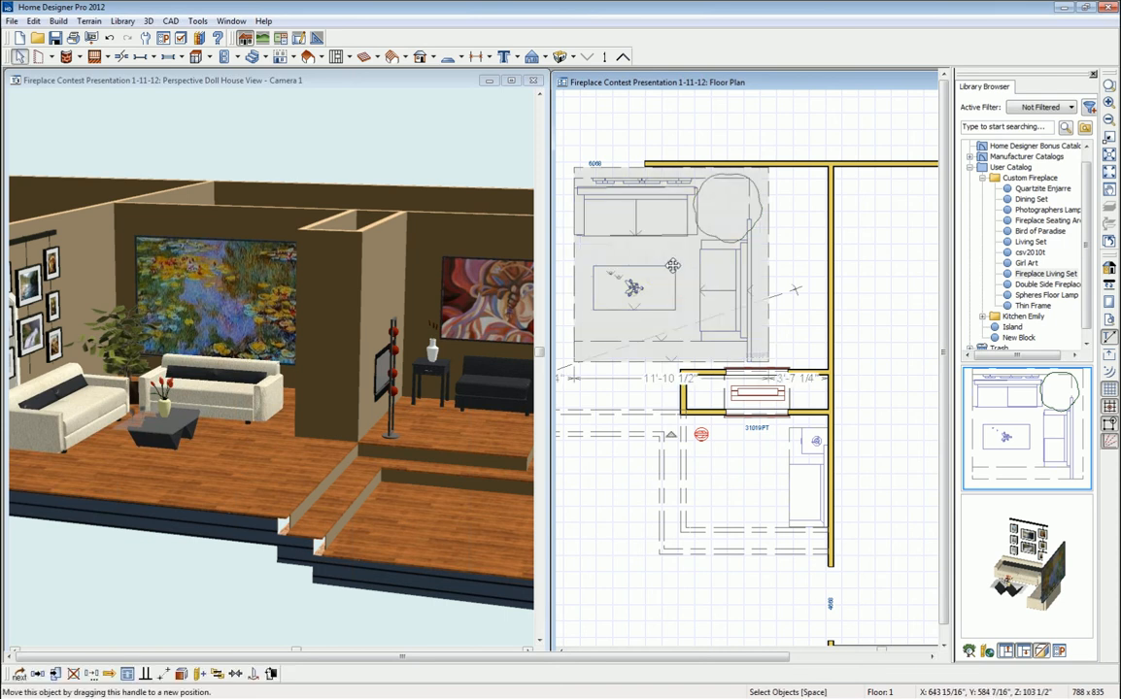
drag(672, 263, 747, 255)
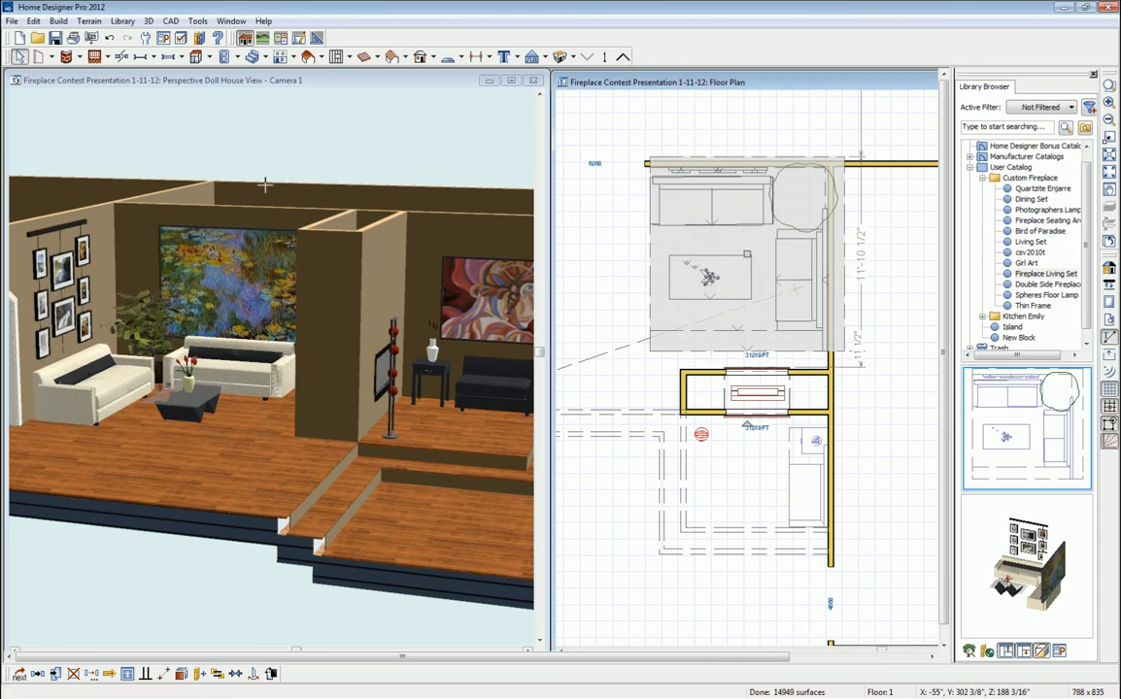
click(169, 84)
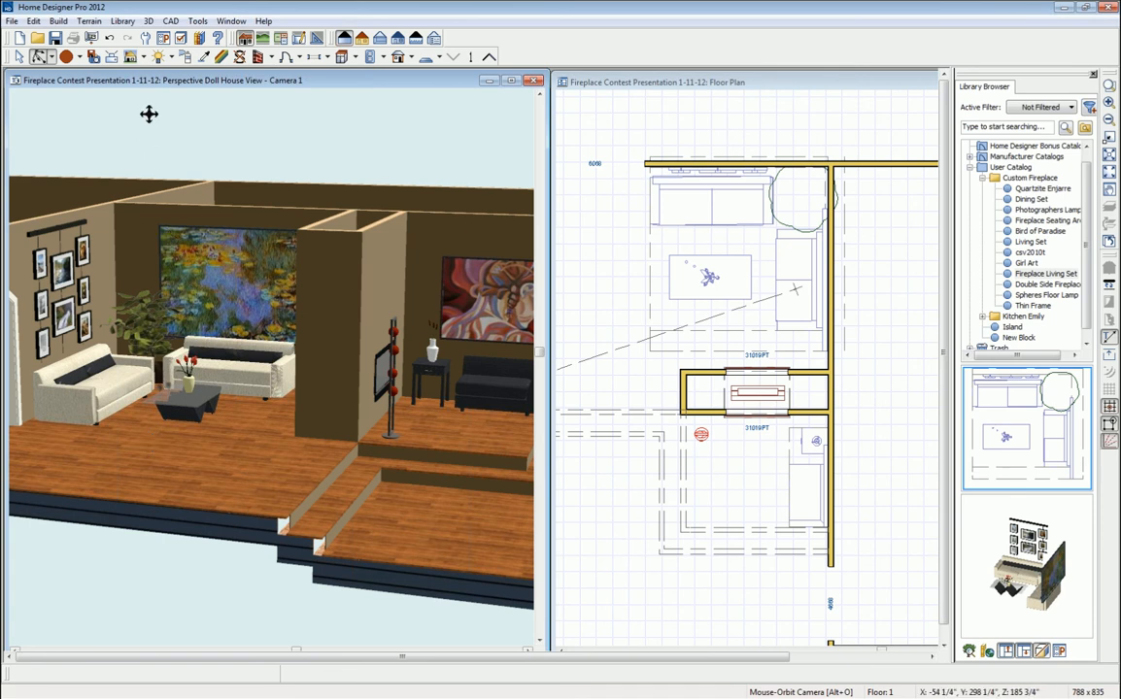
- Nudge the plan camera slightly up so the 3D view frames the sofa, armchair and painting
click(42, 58)
drag(243, 385, 308, 391)
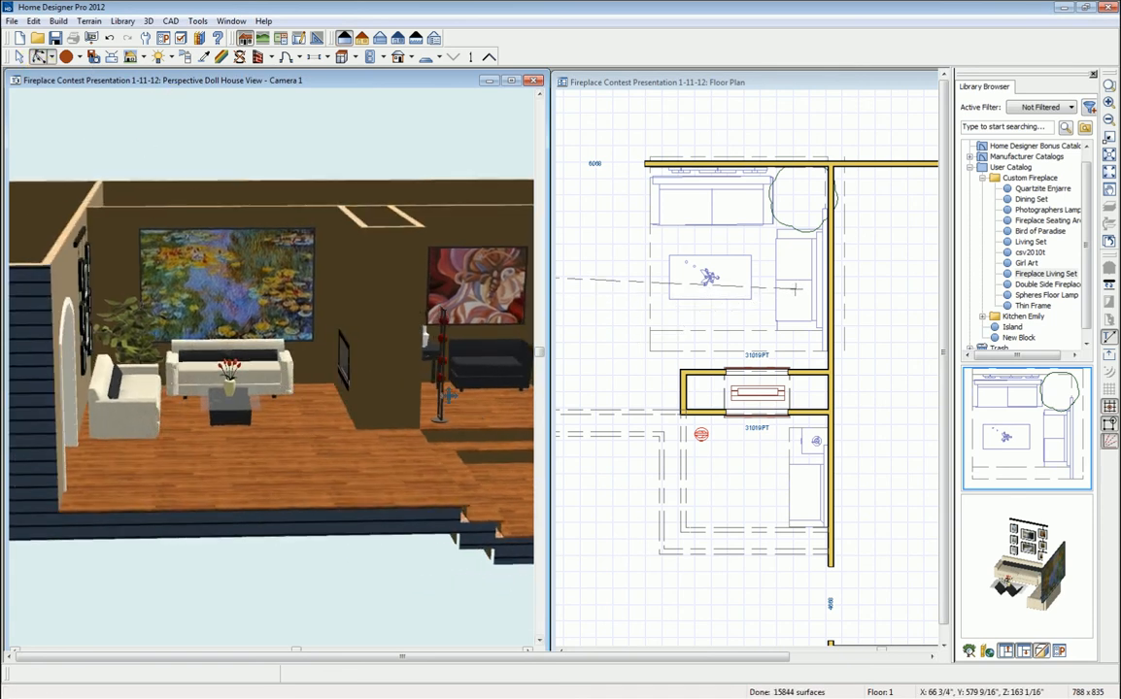
key(space)
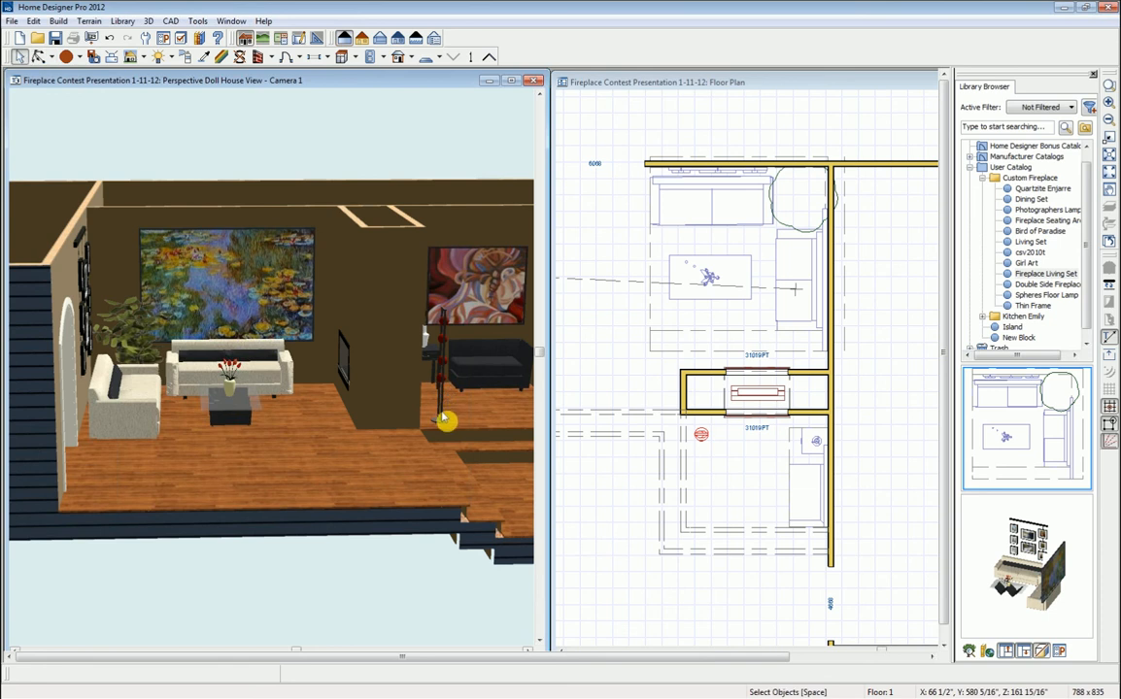
click(701, 434)
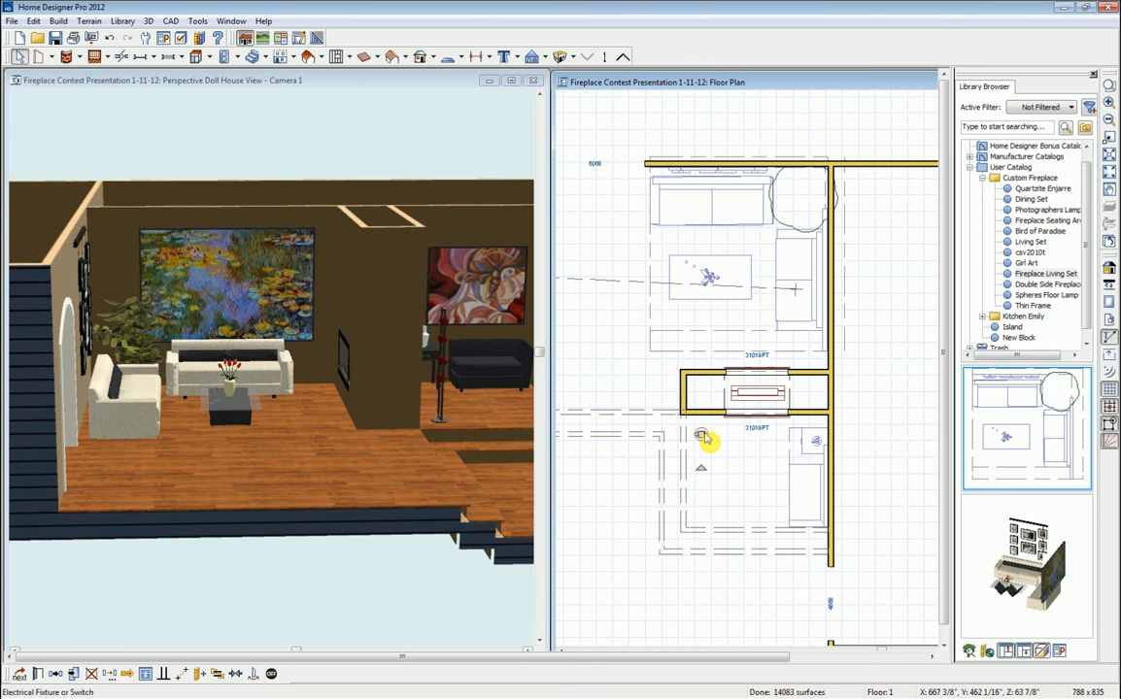
drag(701, 434, 698, 423)
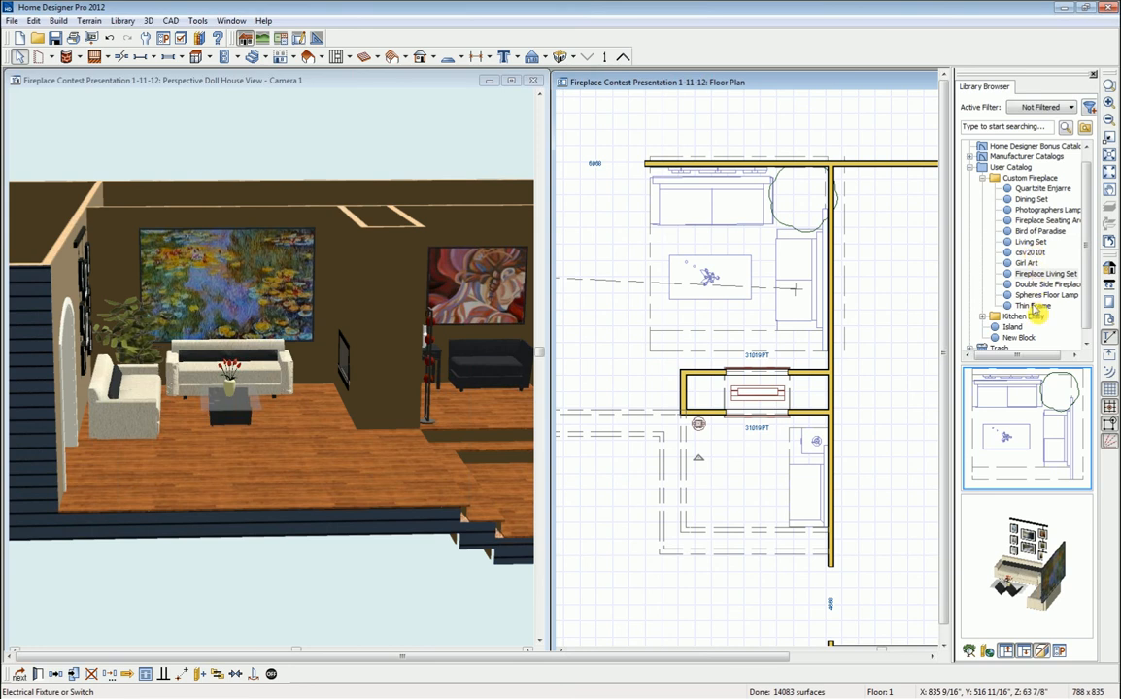
- Place a Photographers Lamp beside the fireplace wall and rotate it 45°
click(1028, 211)
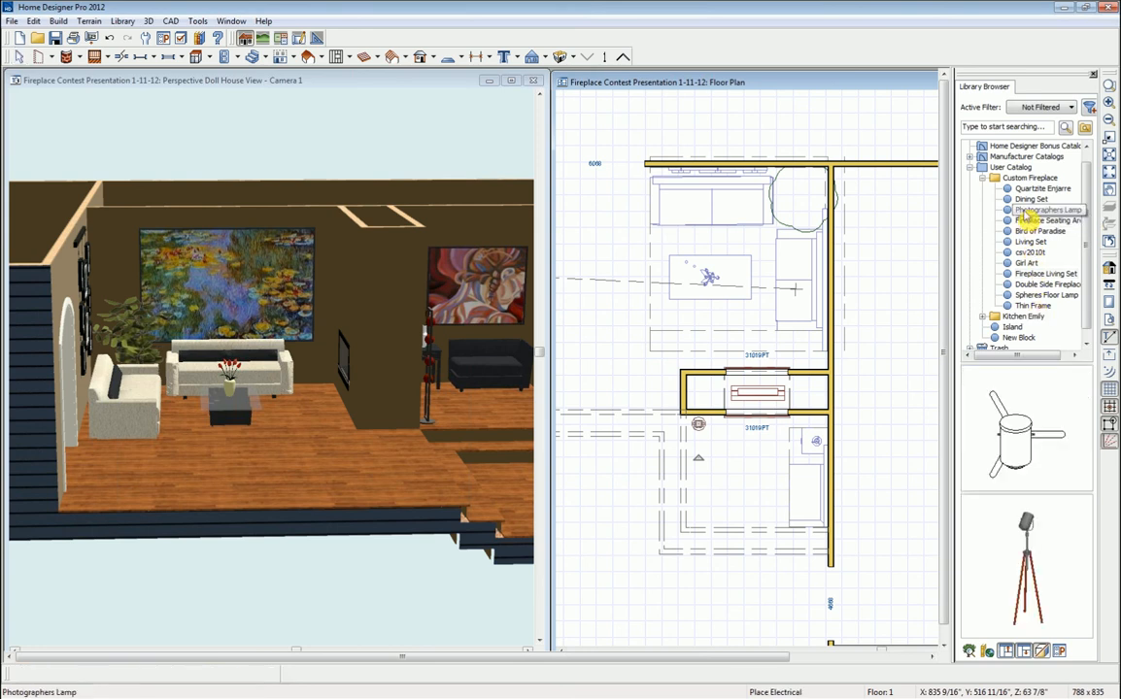
click(1015, 444)
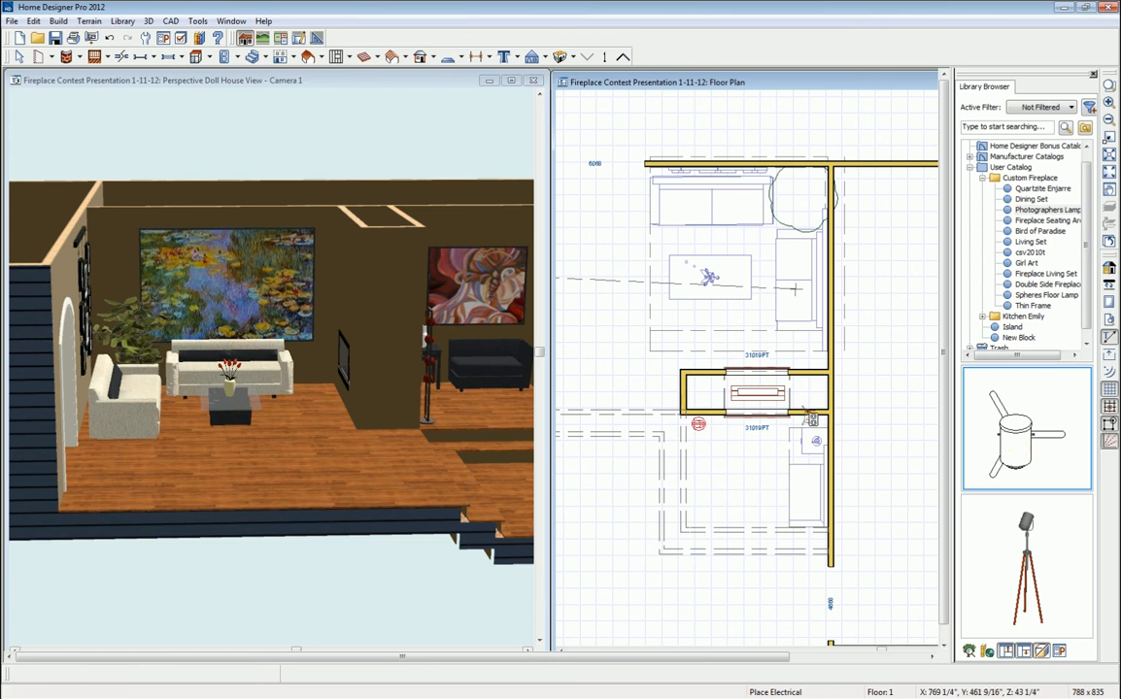
click(818, 361)
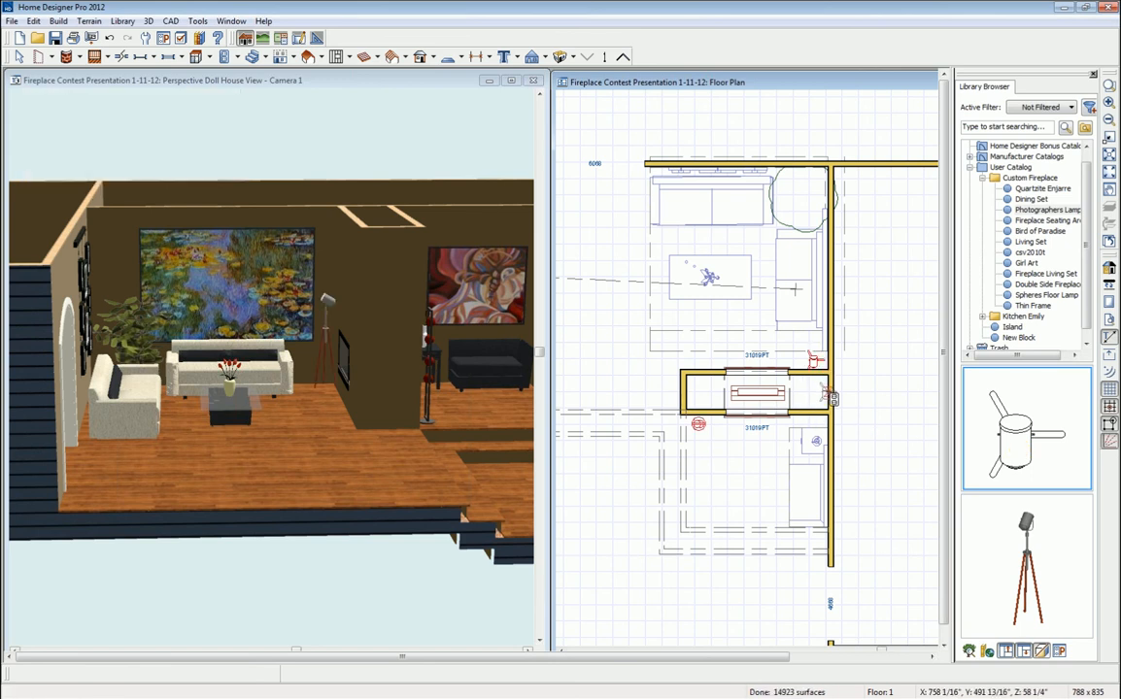
key(space)
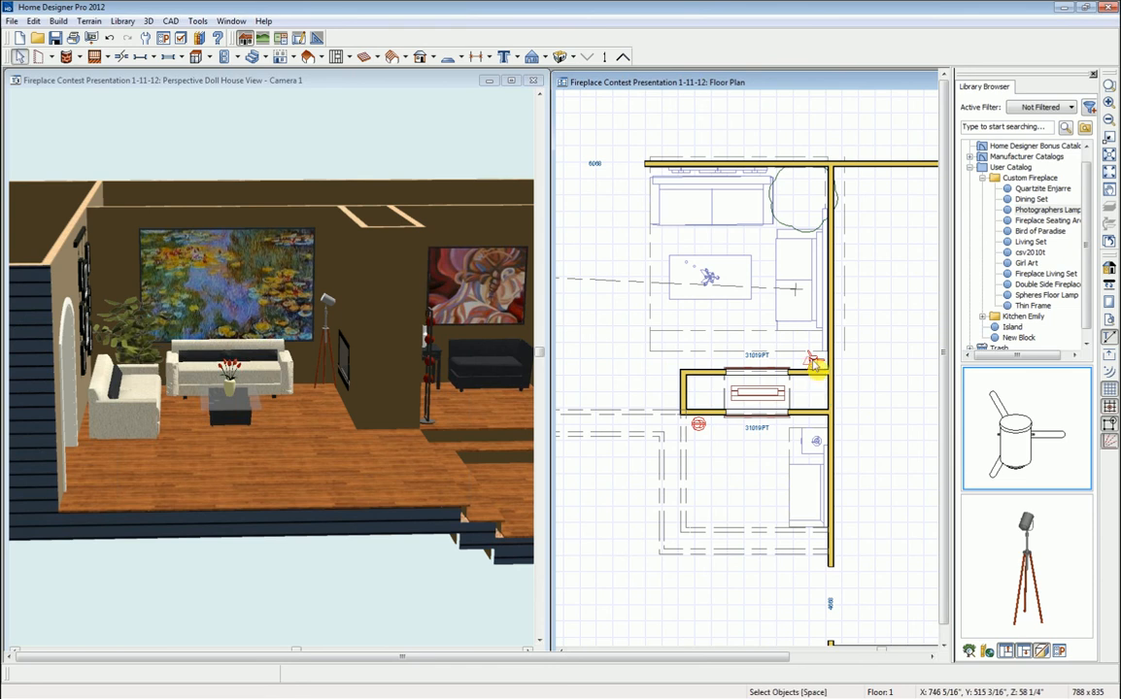
click(814, 361)
drag(815, 398, 844, 389)
drag(847, 389, 816, 358)
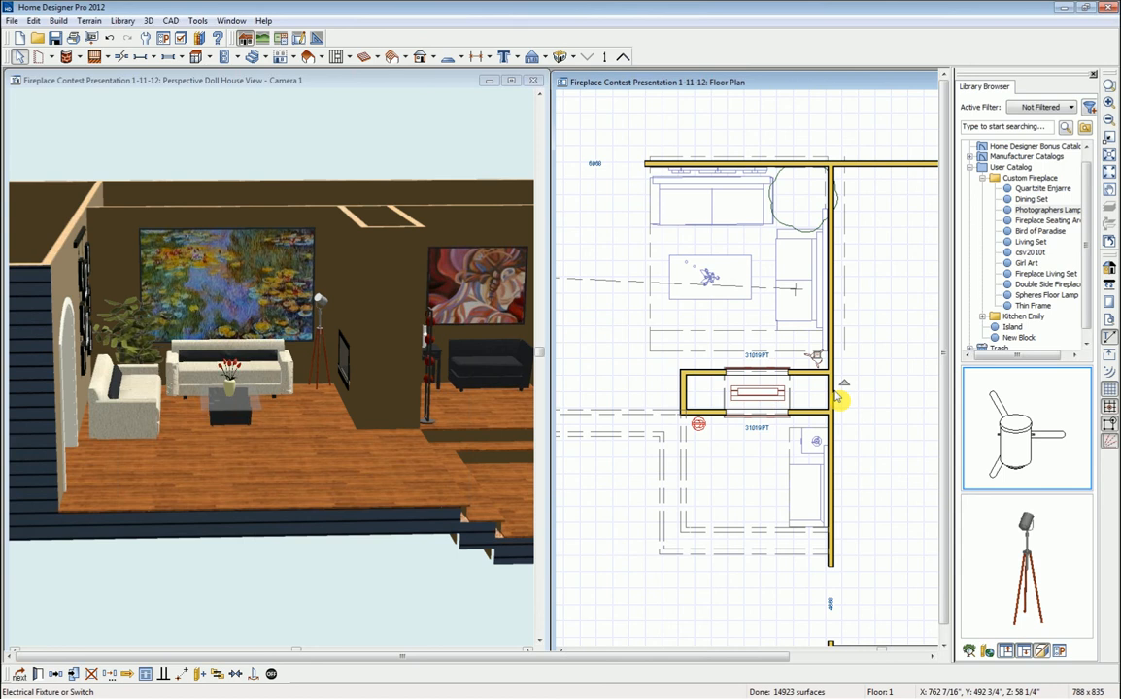
key(Escape)
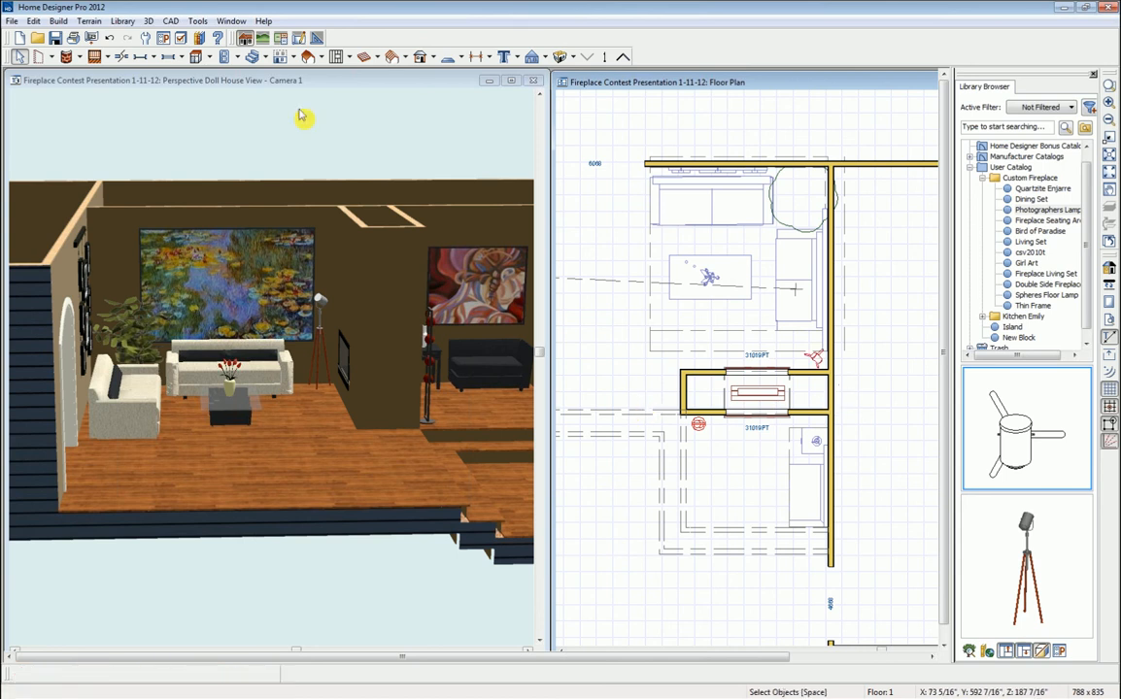
- Orbit the doll-house view over the sunken floor and bring in the Custom Fireplace Winner2 render
click(299, 83)
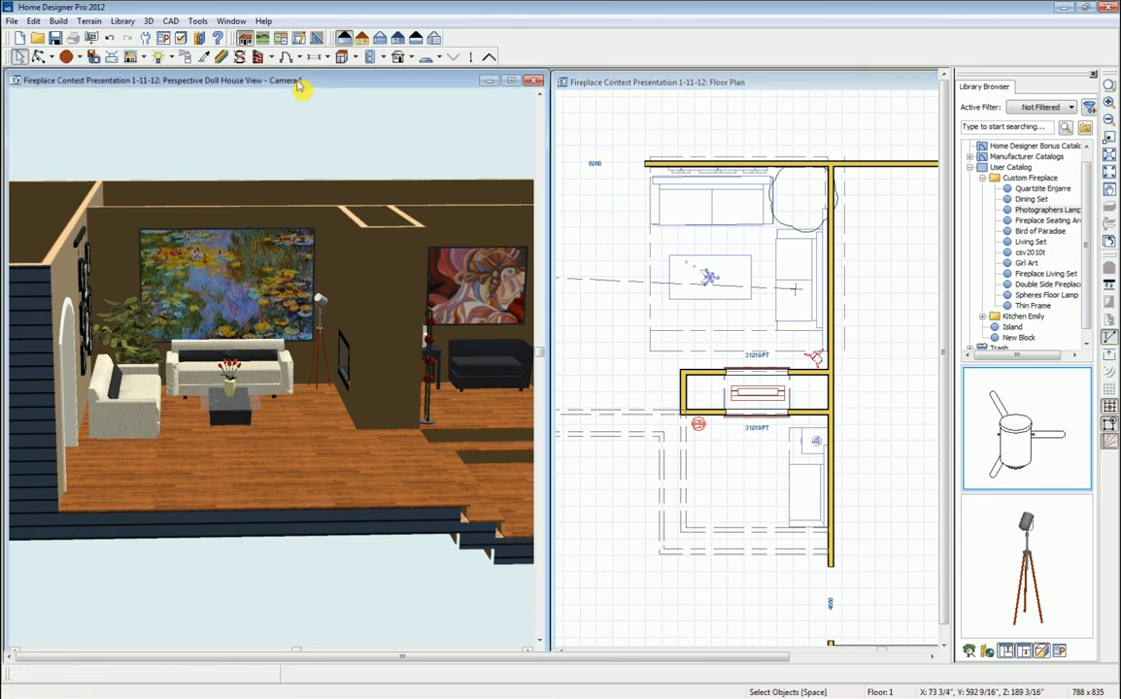
click(39, 56)
drag(226, 355, 212, 427)
middle_drag(223, 408, 297, 415)
drag(292, 379, 318, 356)
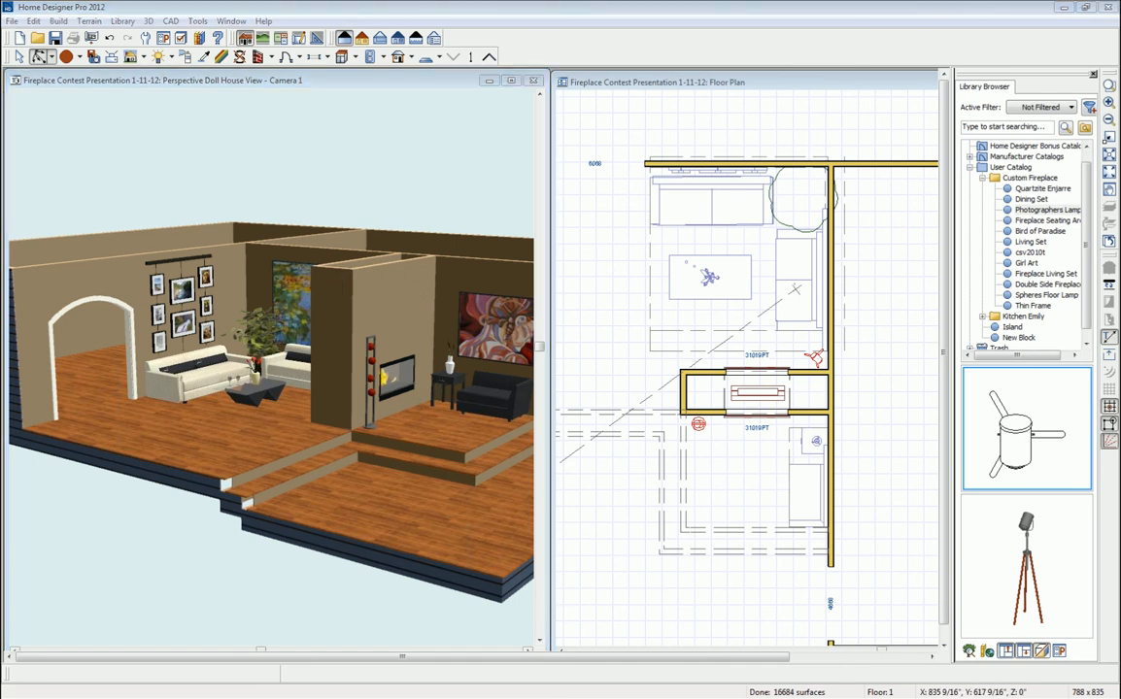
drag(1119, 184, 821, 181)
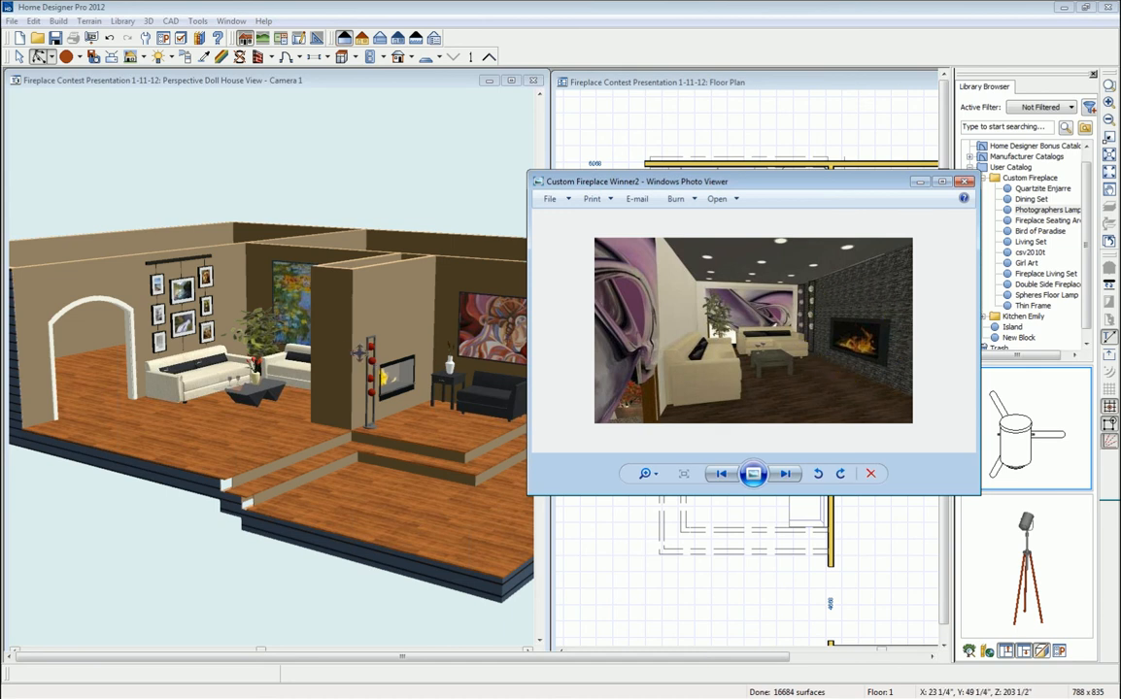
- Drag the Photo Viewer window with the fireplace render to the right edge, uncovering the floor plan
drag(800, 183, 1120, 200)
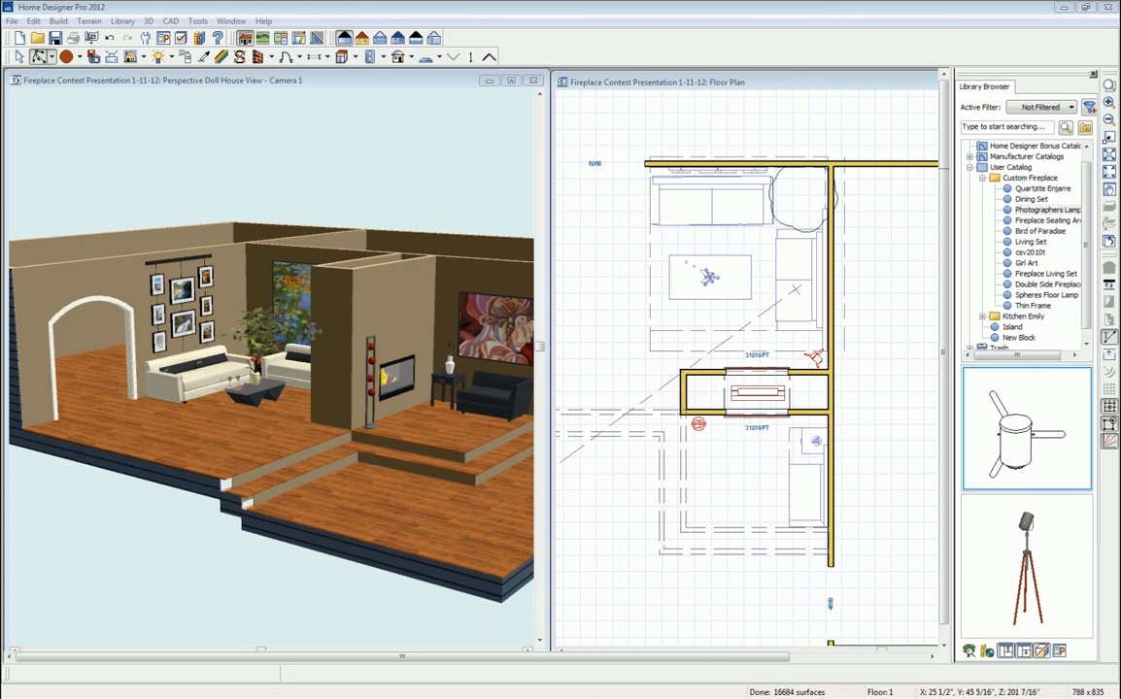
- Pick the csv2010t stone, select the fireplace box's lower, upper and left walls, and open their Wall Specification
click(1029, 251)
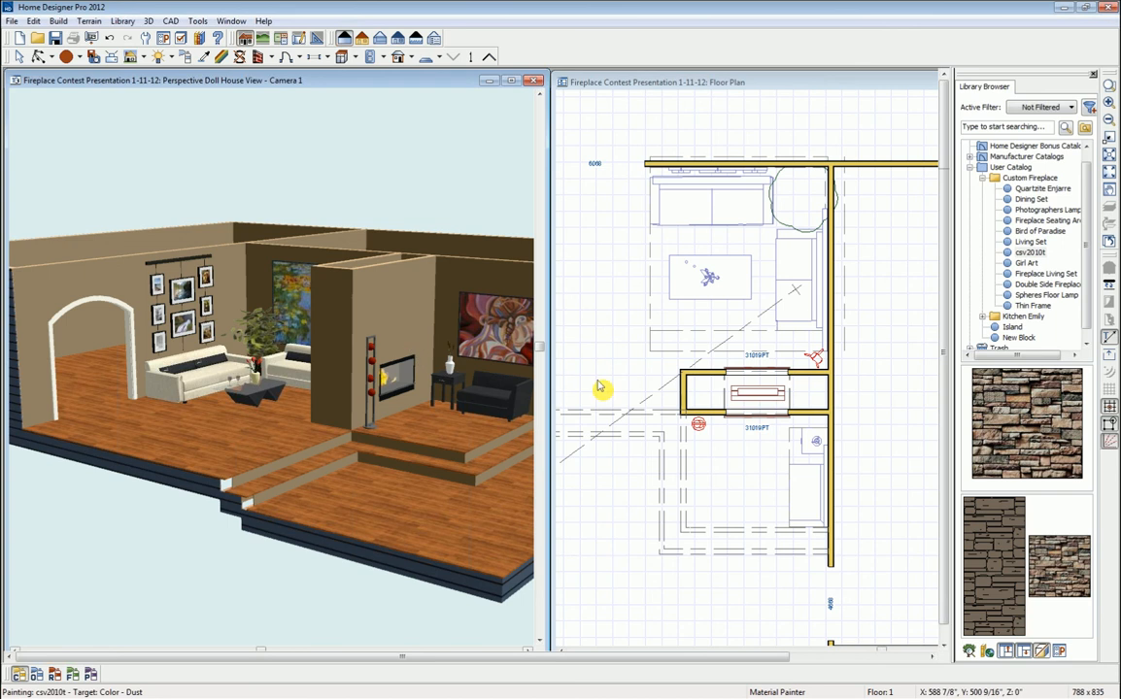
click(777, 88)
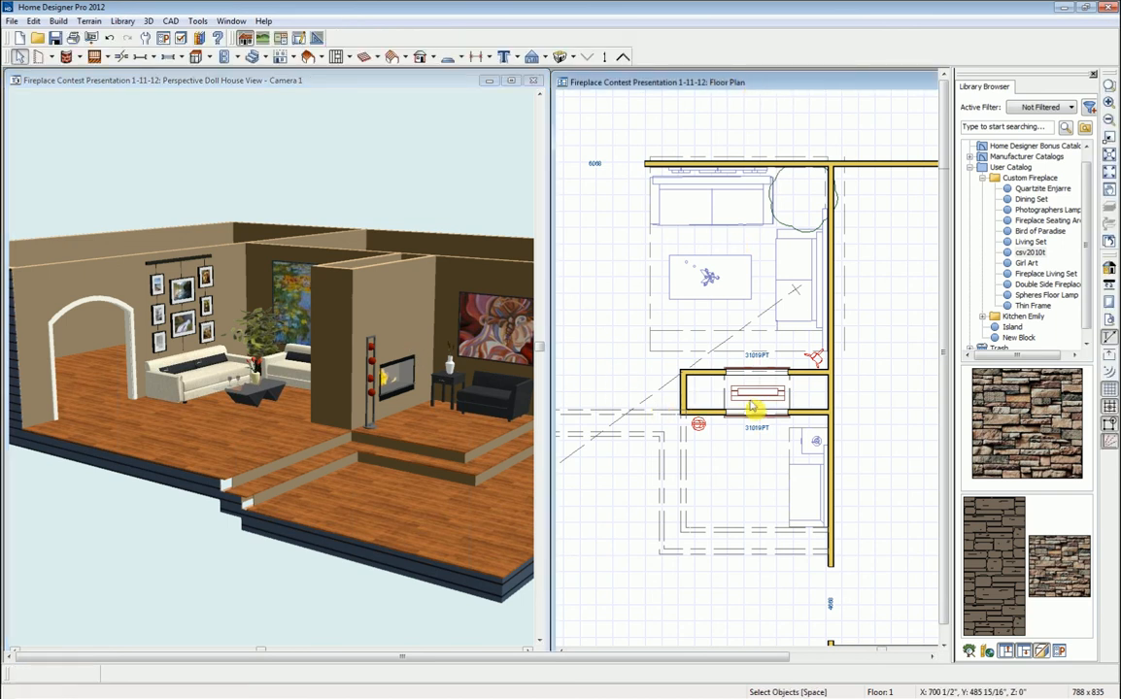
click(701, 415)
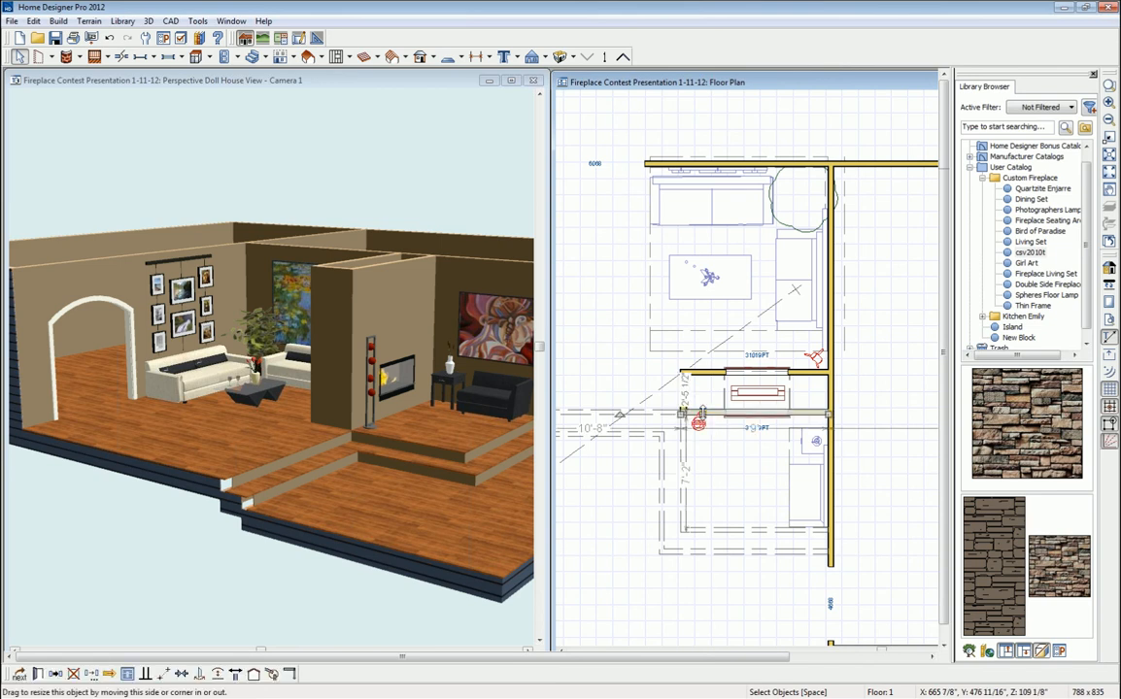
shift+click(706, 374)
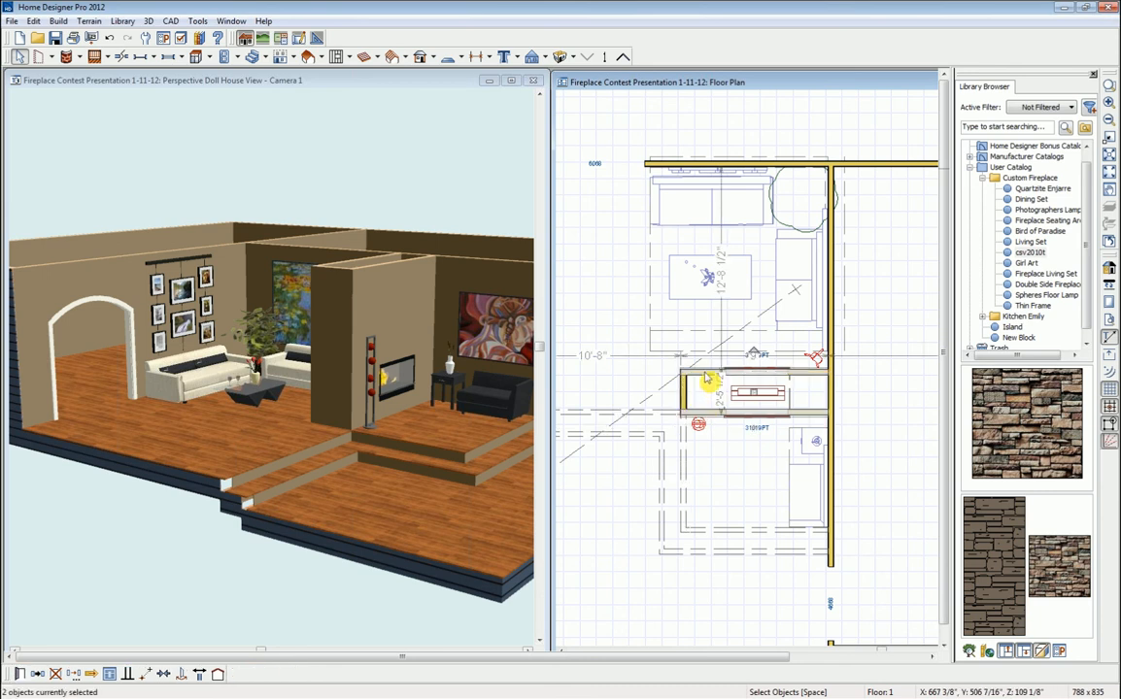
shift+click(685, 398)
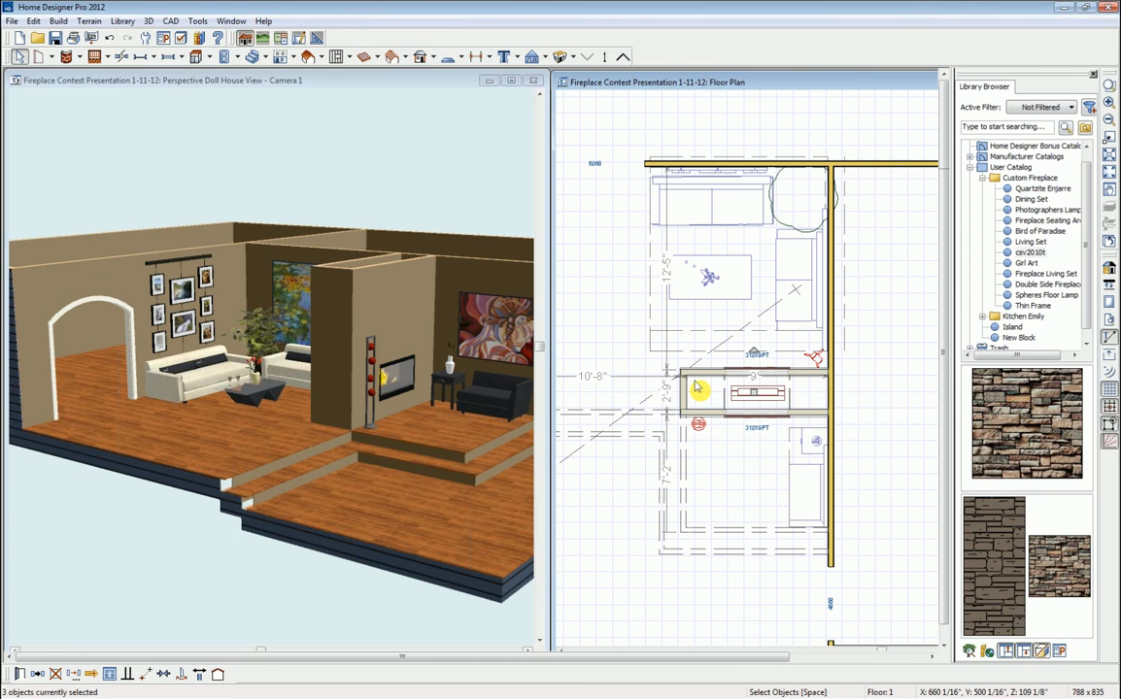
click(19, 673)
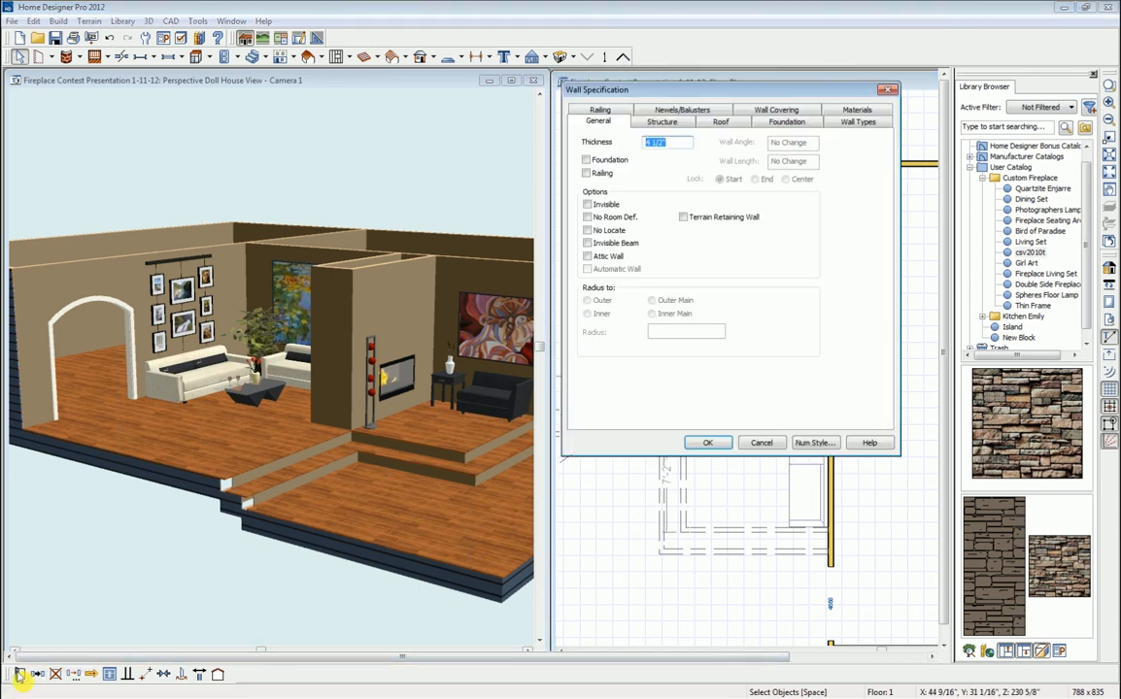
- Set the Exterior Wall Surface to csv2010t from User Catalog > Custom Fireplace and apply it
click(858, 111)
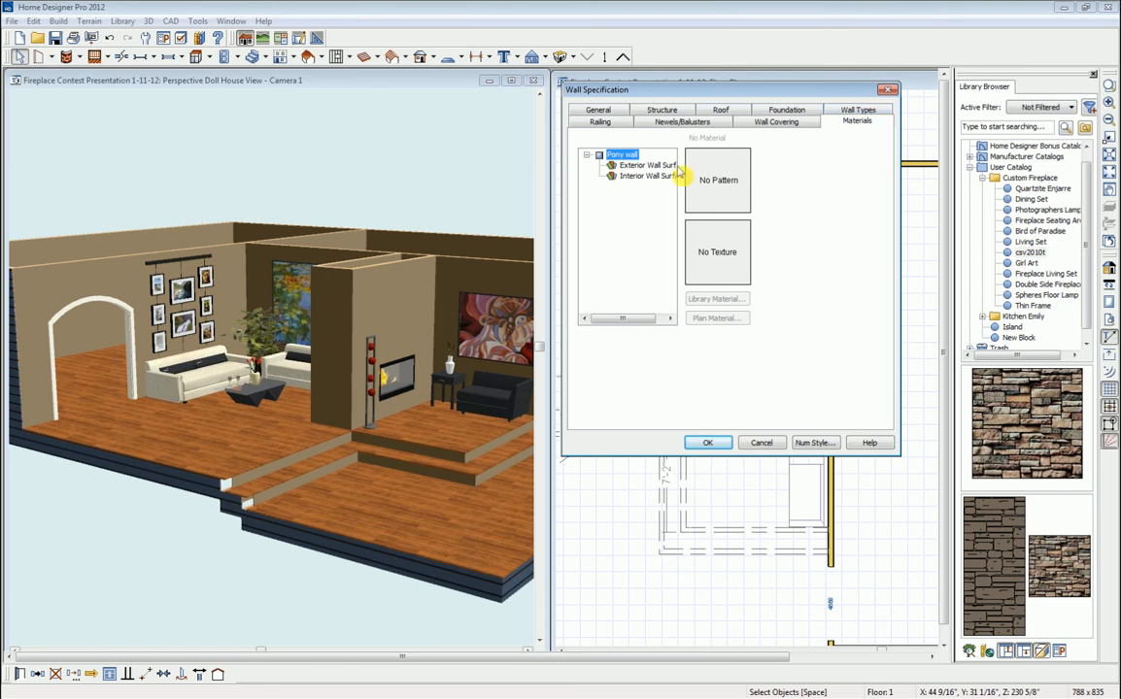
click(636, 167)
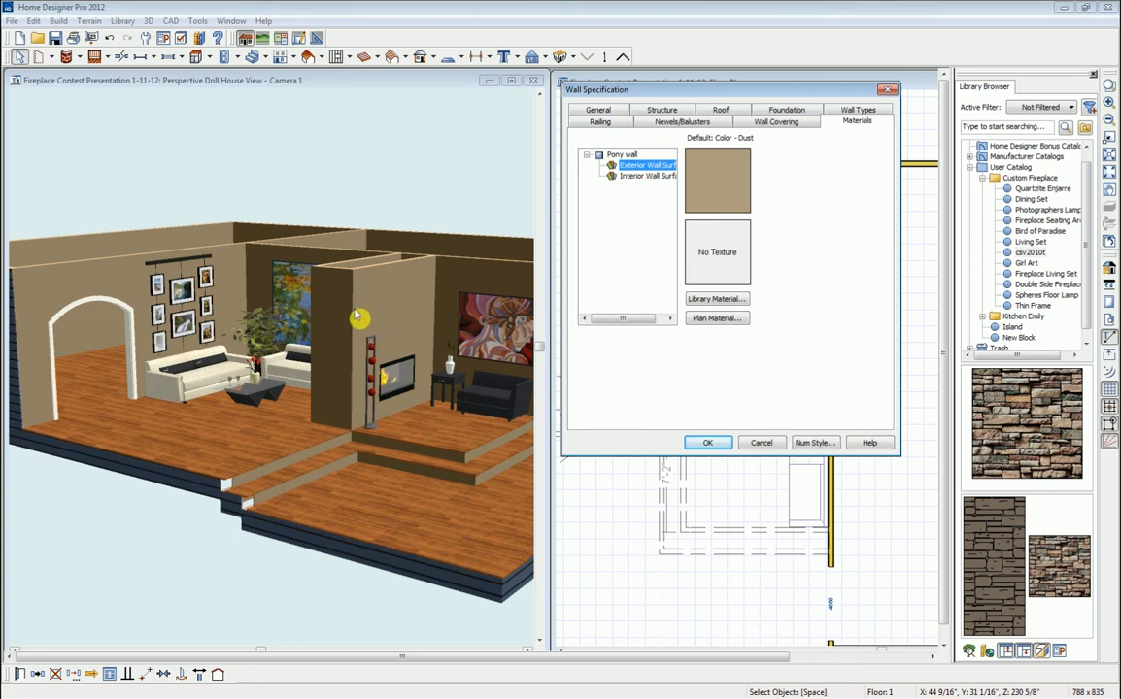
click(730, 304)
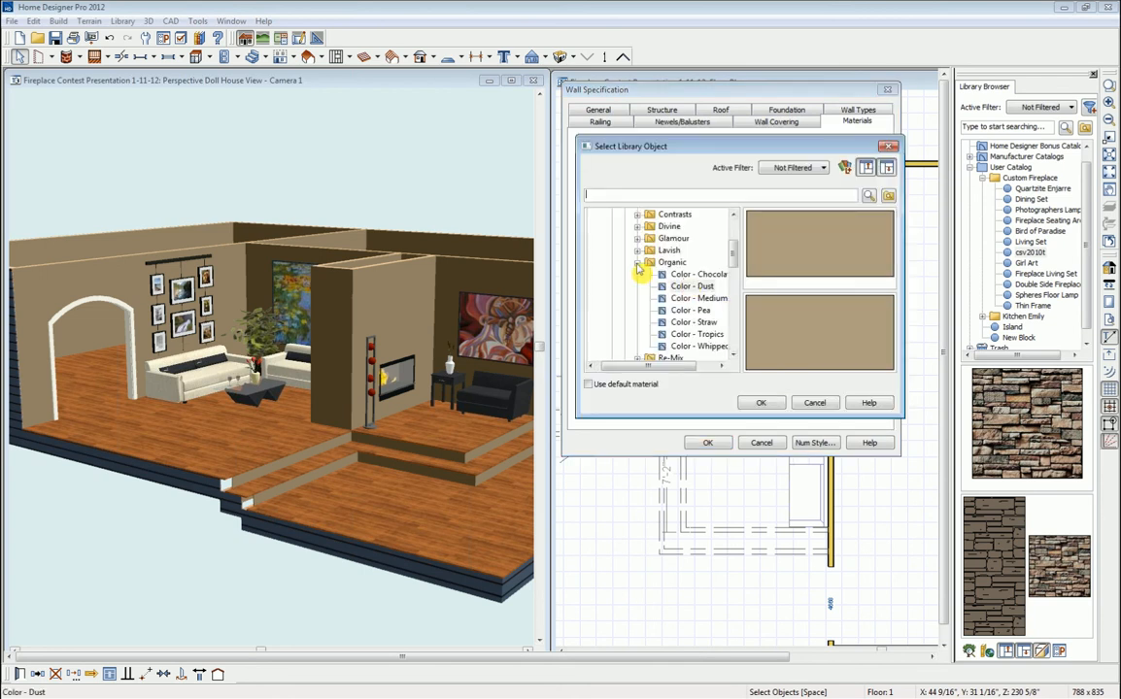
click(637, 262)
drag(733, 264, 735, 347)
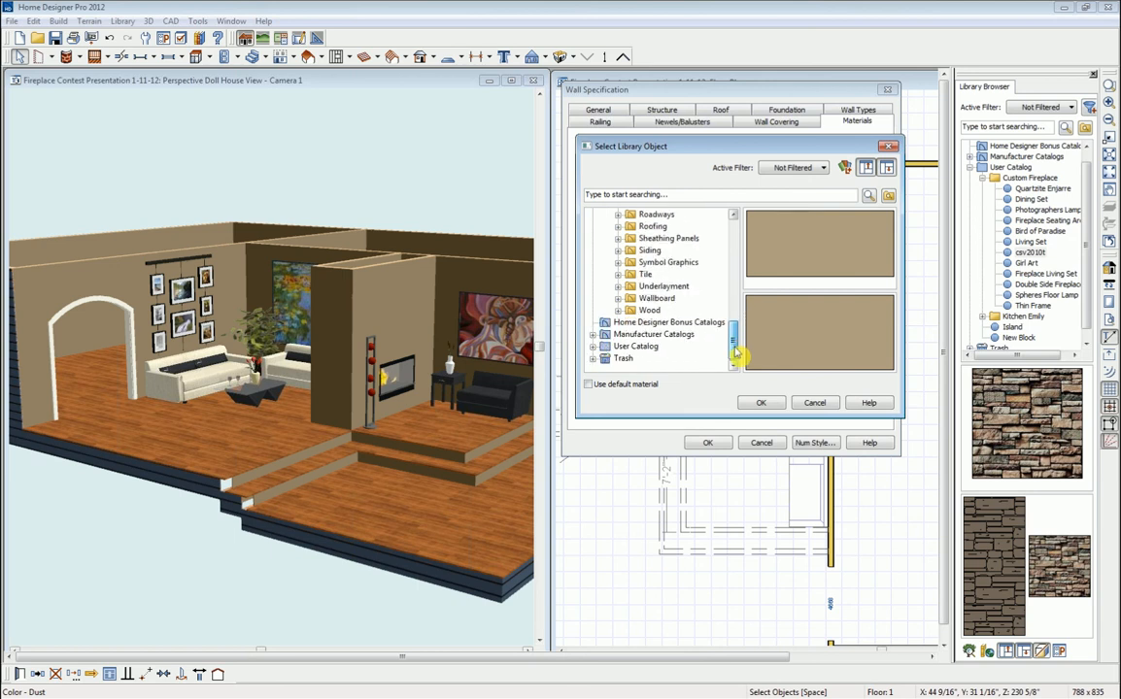
double_click(635, 346)
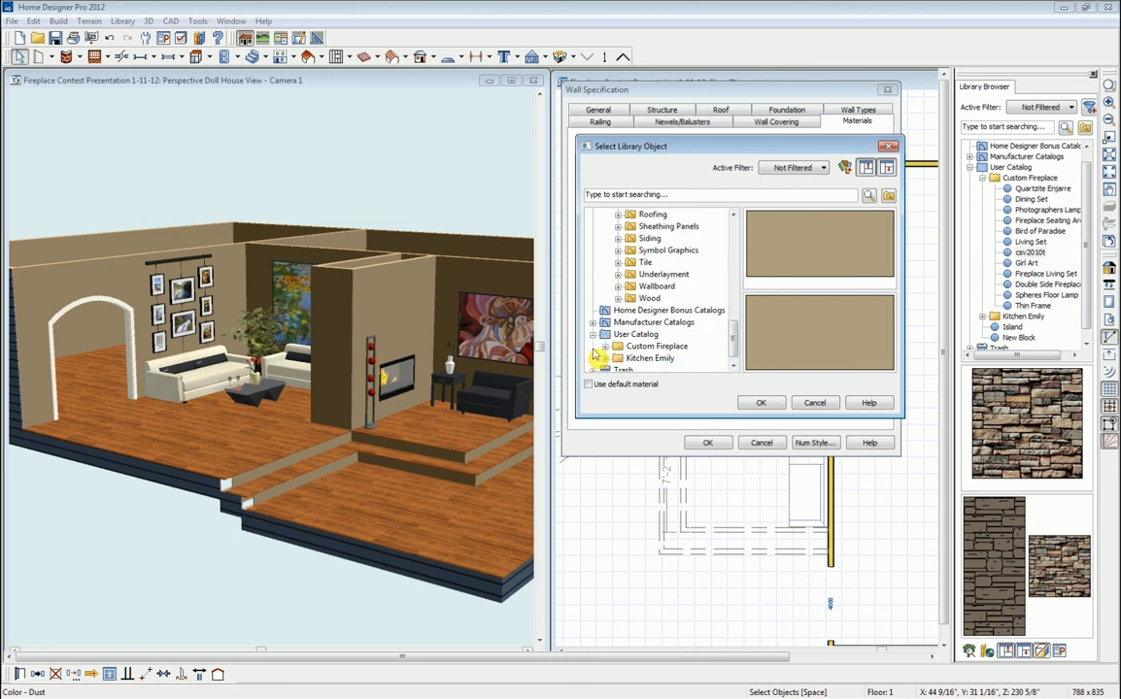
double_click(645, 348)
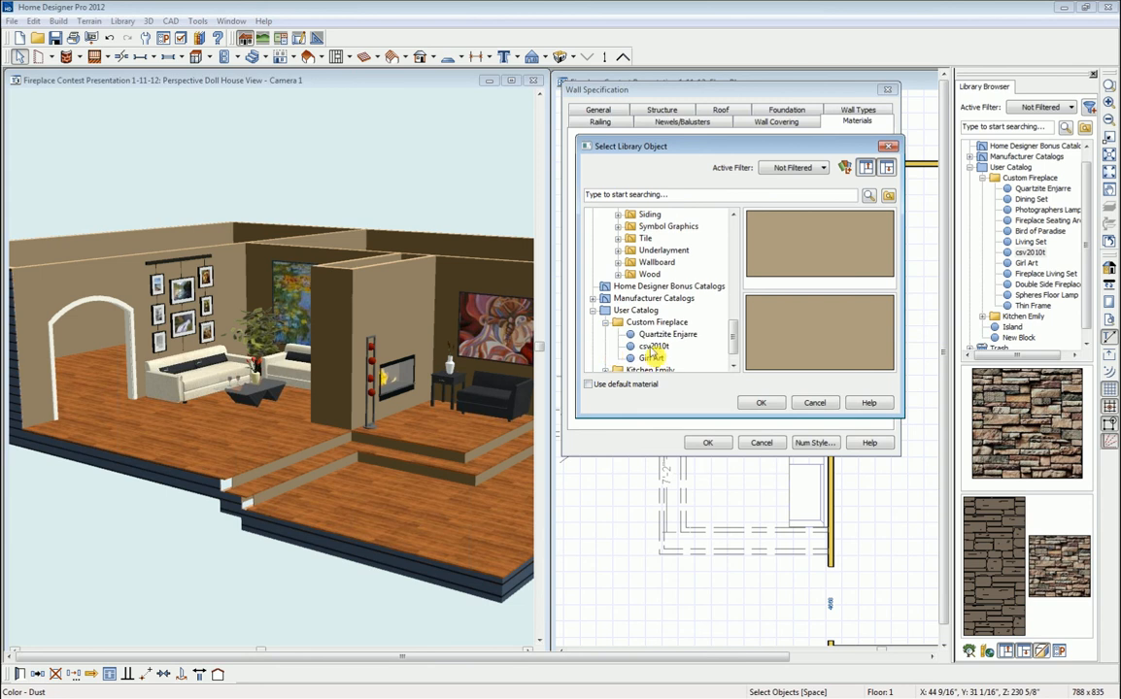
click(653, 346)
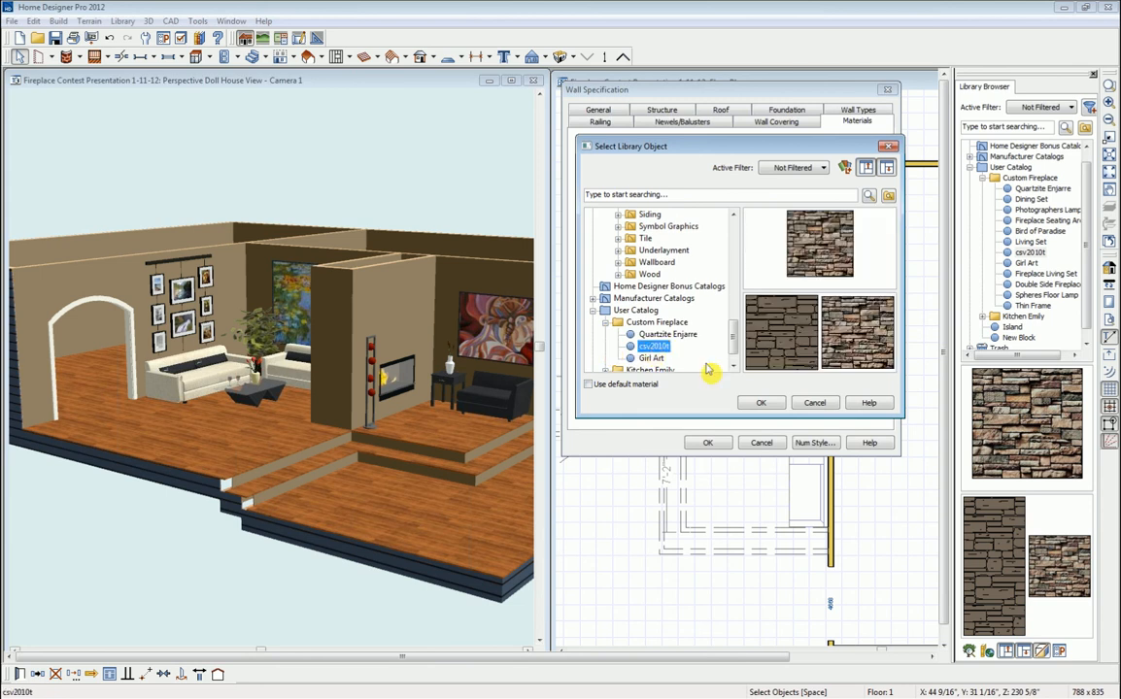
click(760, 404)
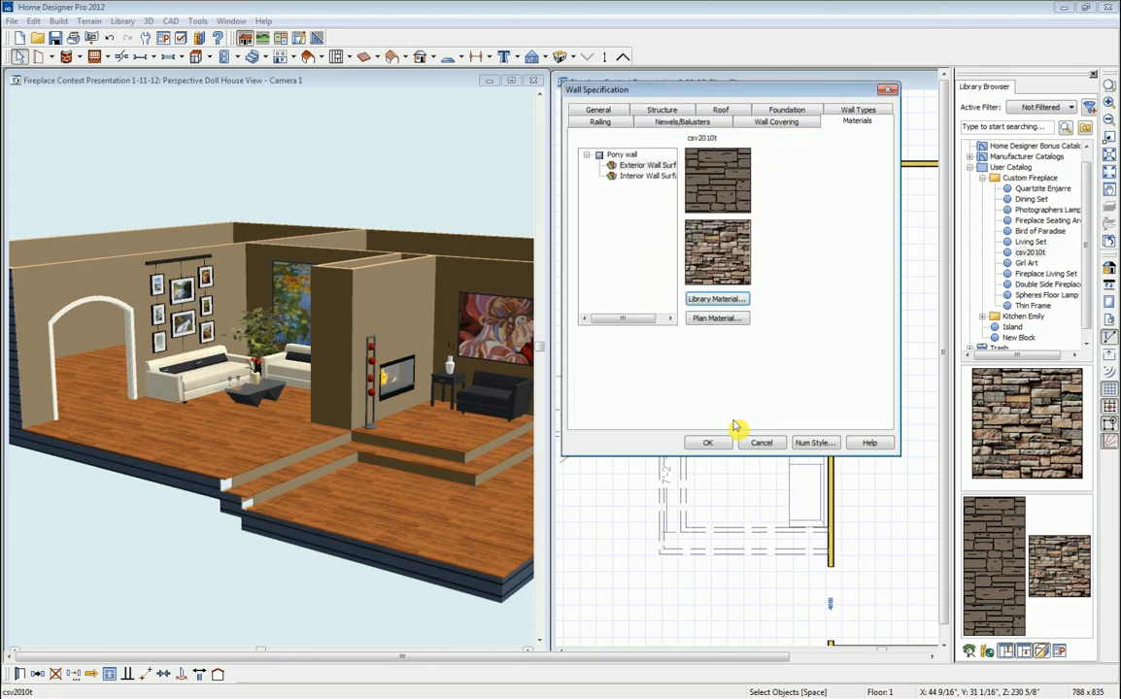
click(708, 444)
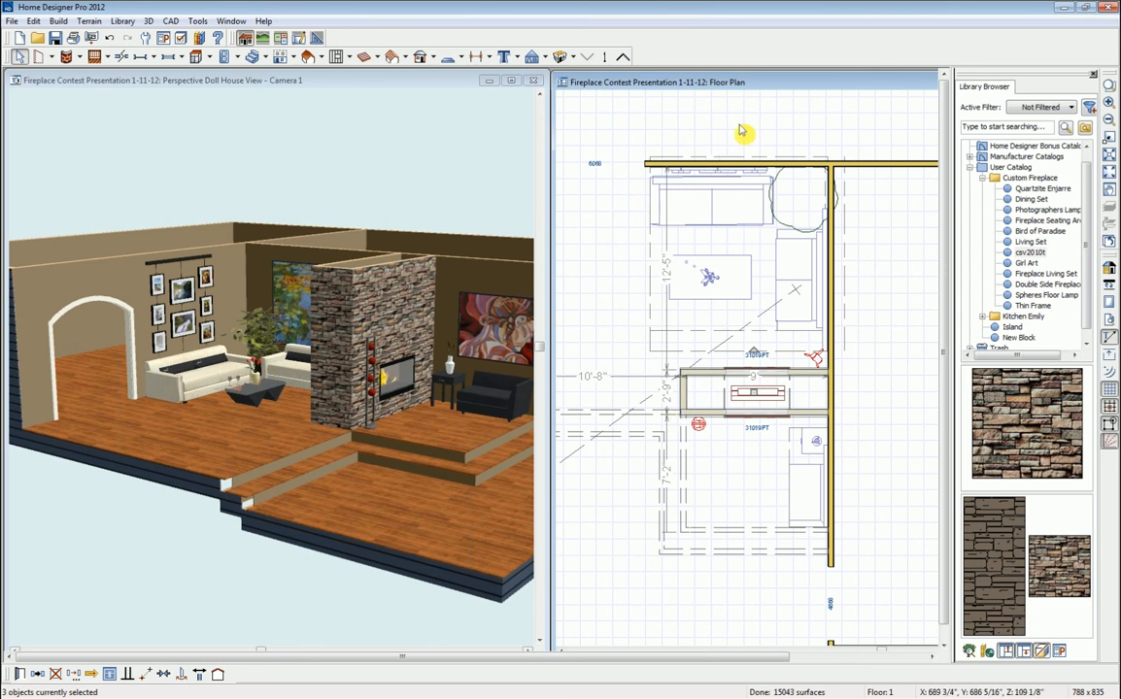
- Pan the doll-house view to inspect the stone fireplace, then tile it vertically beside the floor plan
click(513, 83)
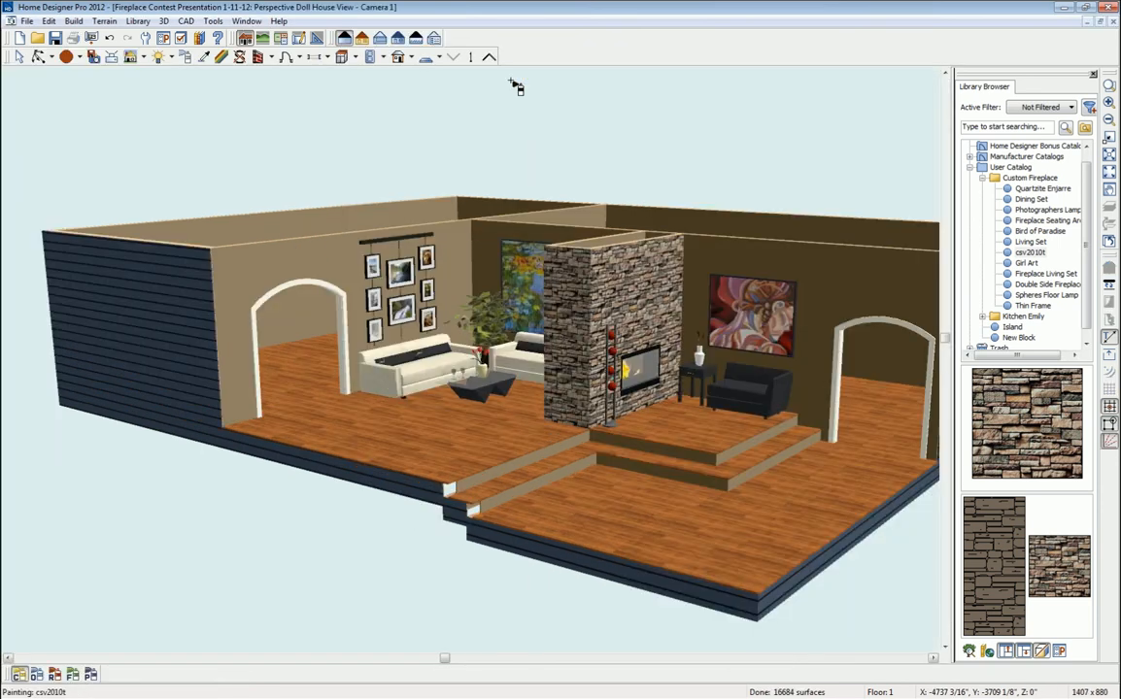
middle_drag(638, 374, 541, 368)
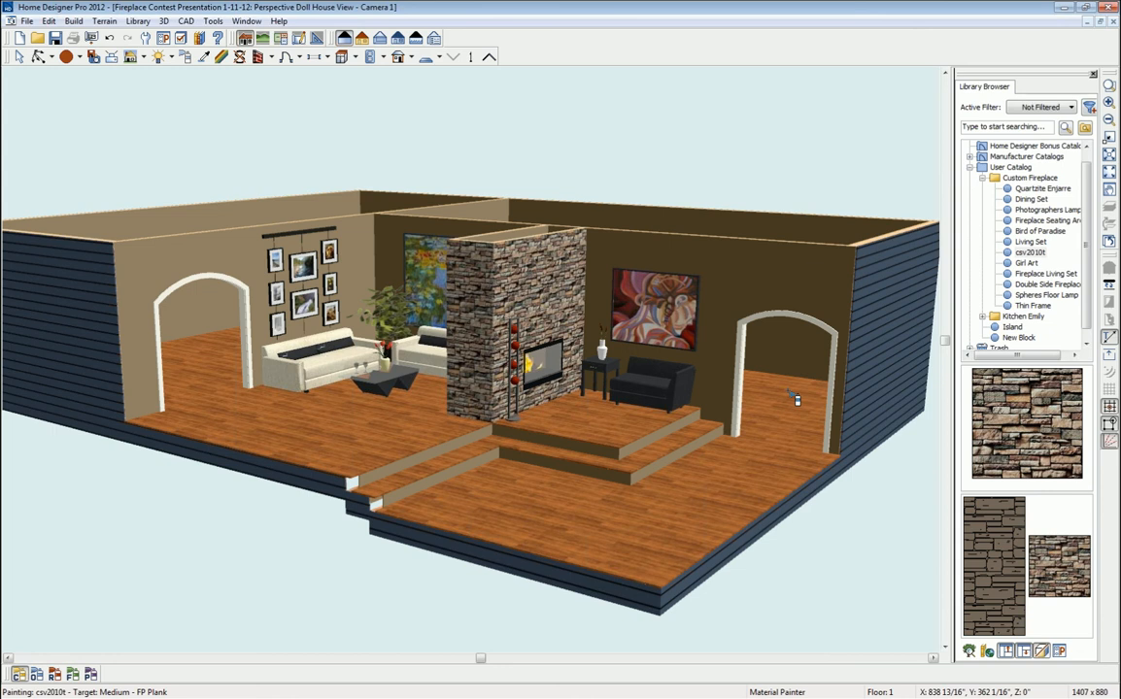
key(shift+t)
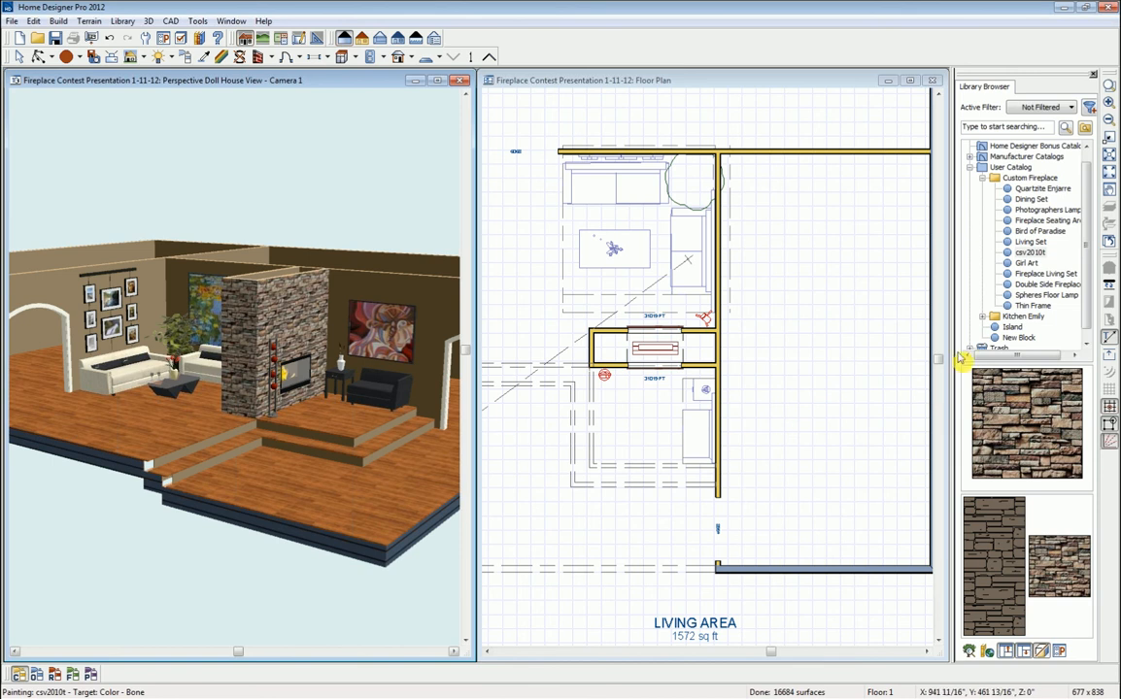
- Place the Living Set in the large right-hand room and shift it down and to the right
click(1033, 241)
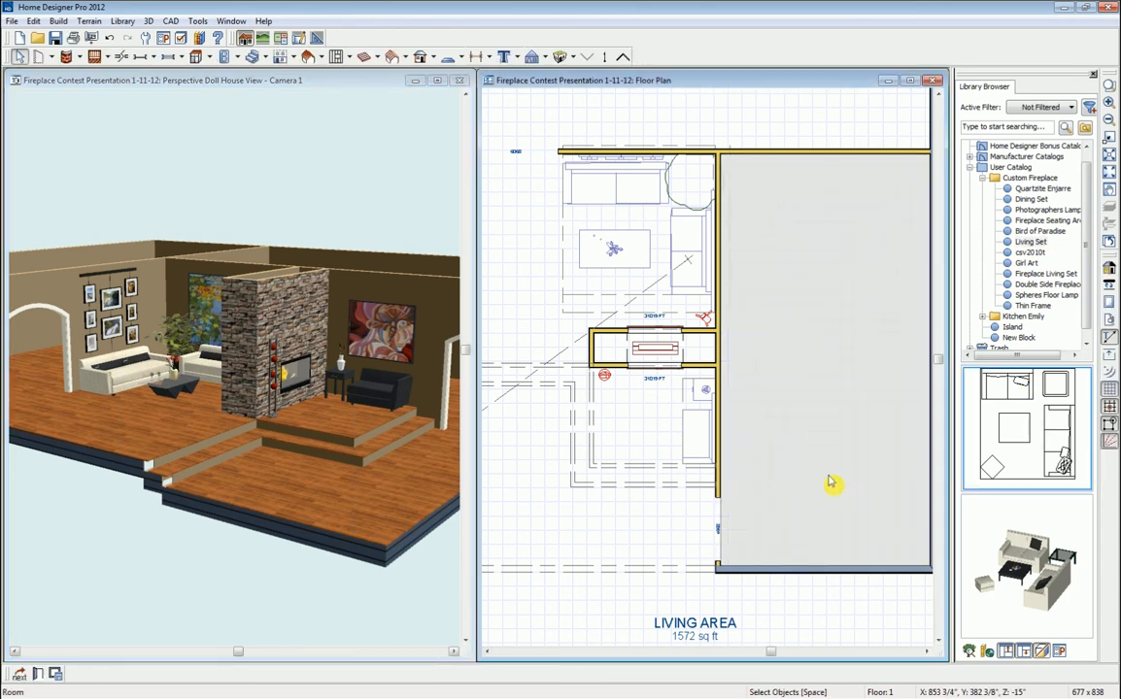
click(1032, 450)
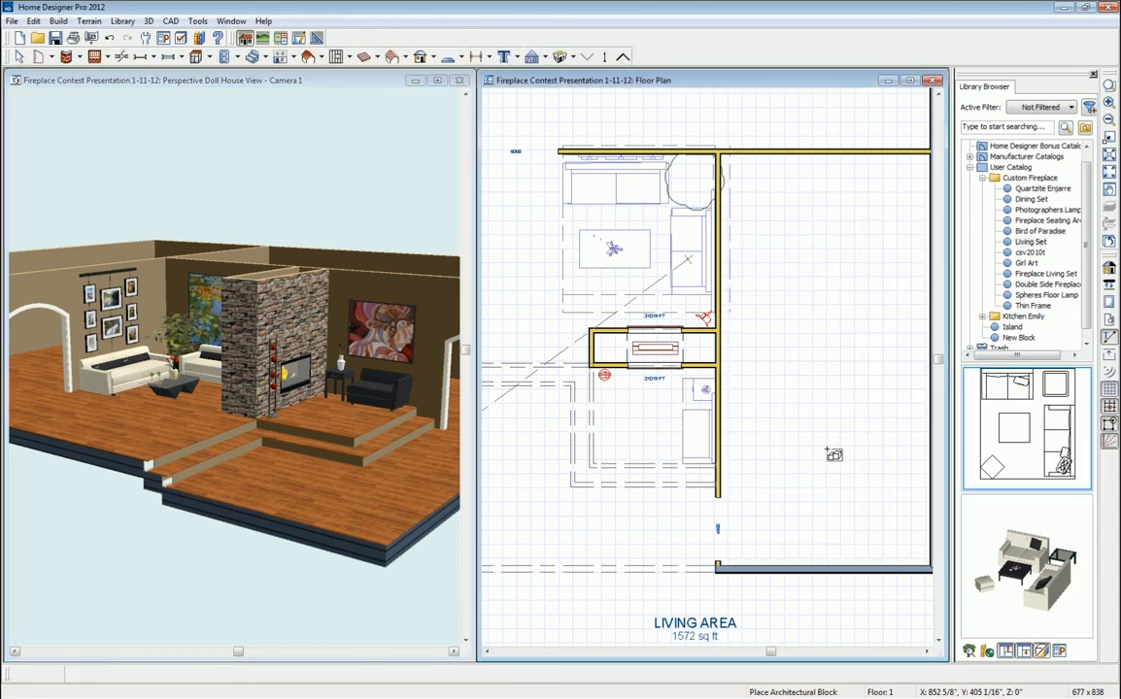
click(830, 452)
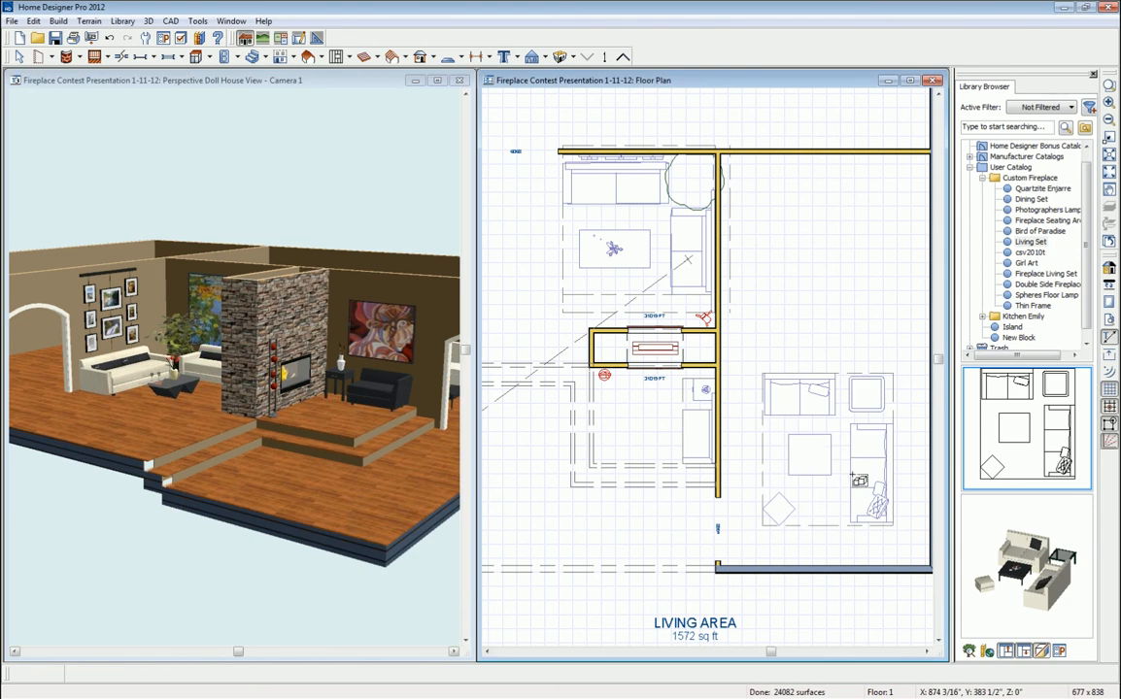
click(823, 443)
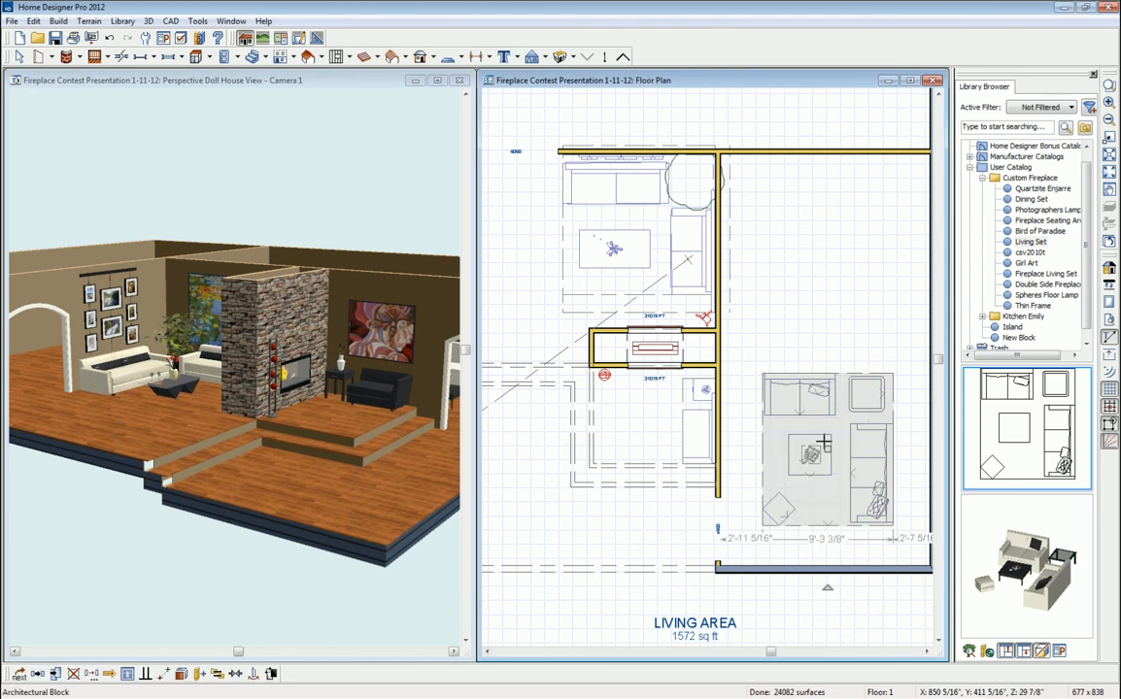
drag(826, 451, 826, 499)
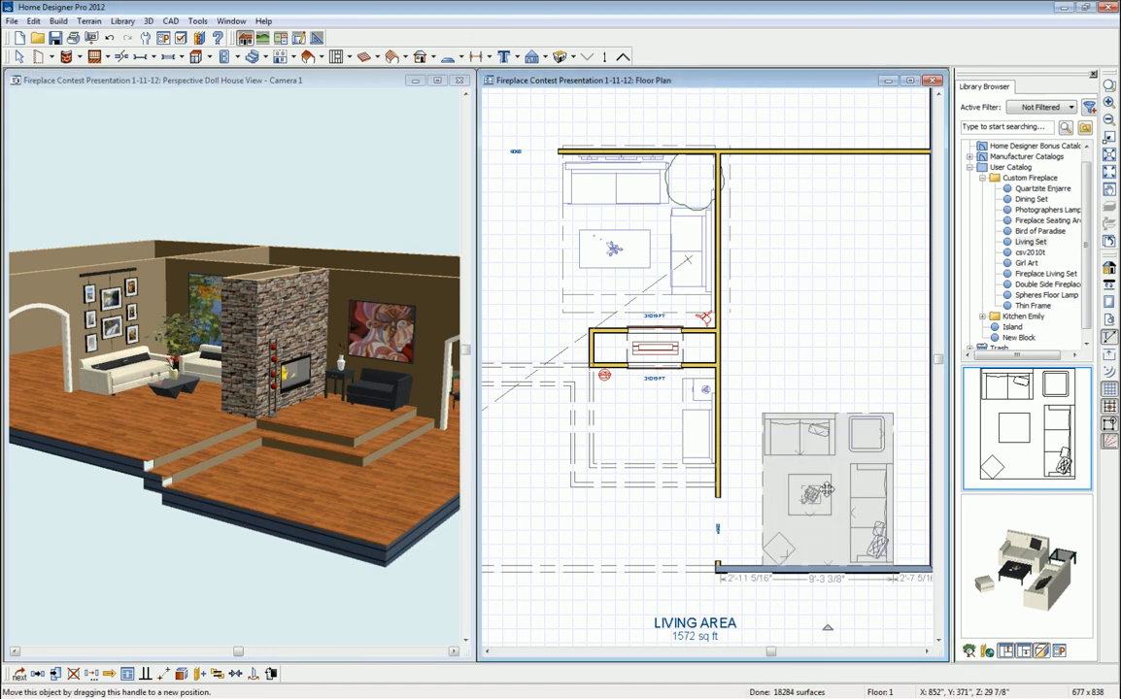
drag(825, 484, 896, 489)
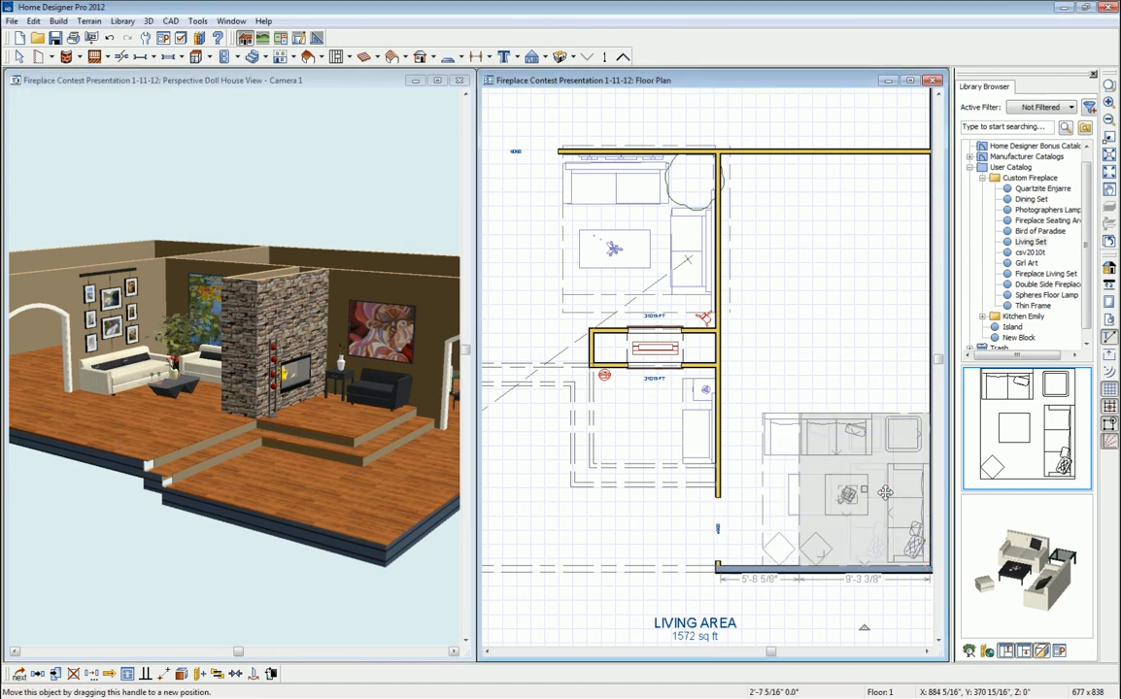
click(364, 94)
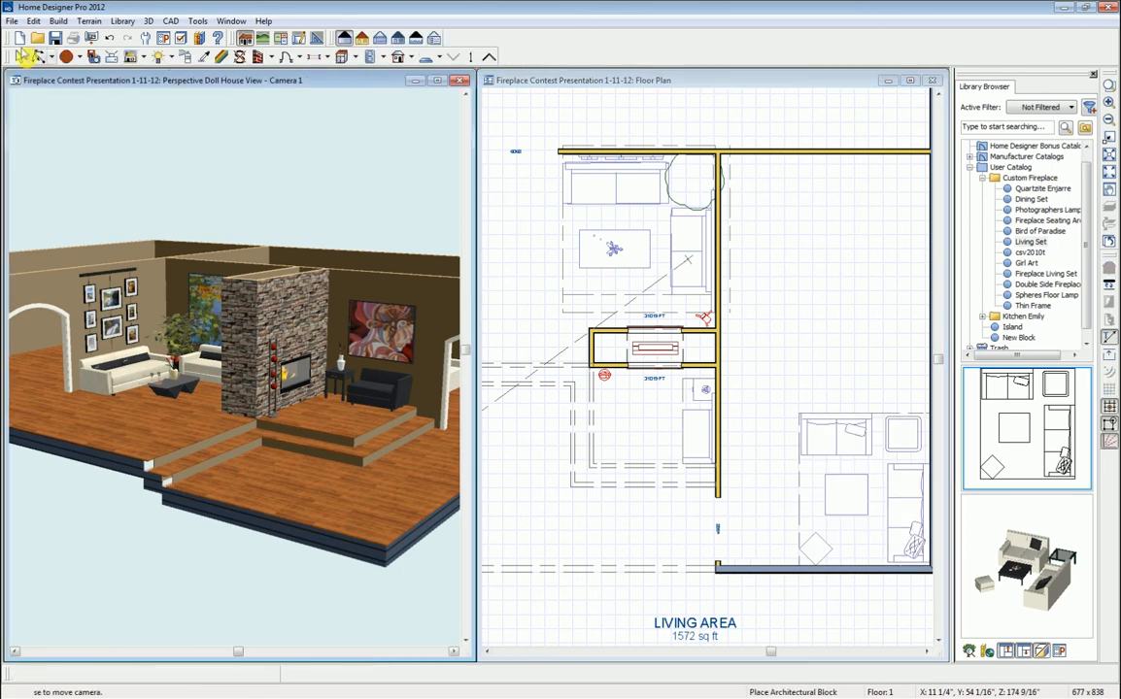
- Orbit the doll-house view to face the fireplace front, and pan the floor plan to reveal the upper room
click(38, 56)
drag(296, 371, 216, 348)
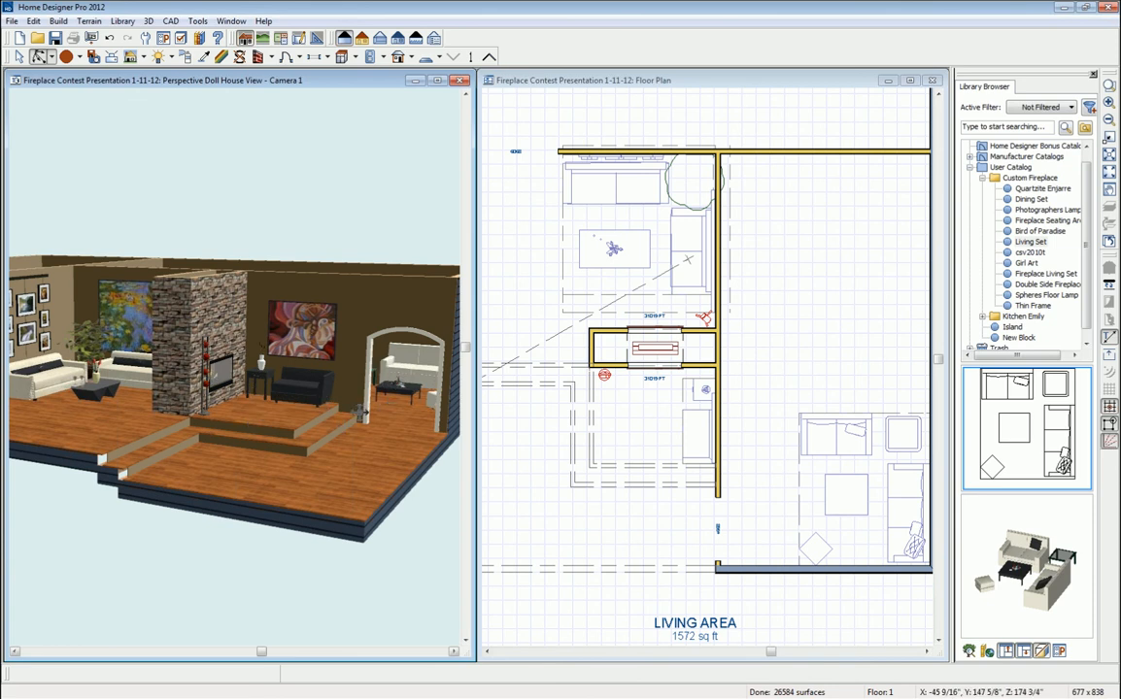
drag(357, 413, 361, 415)
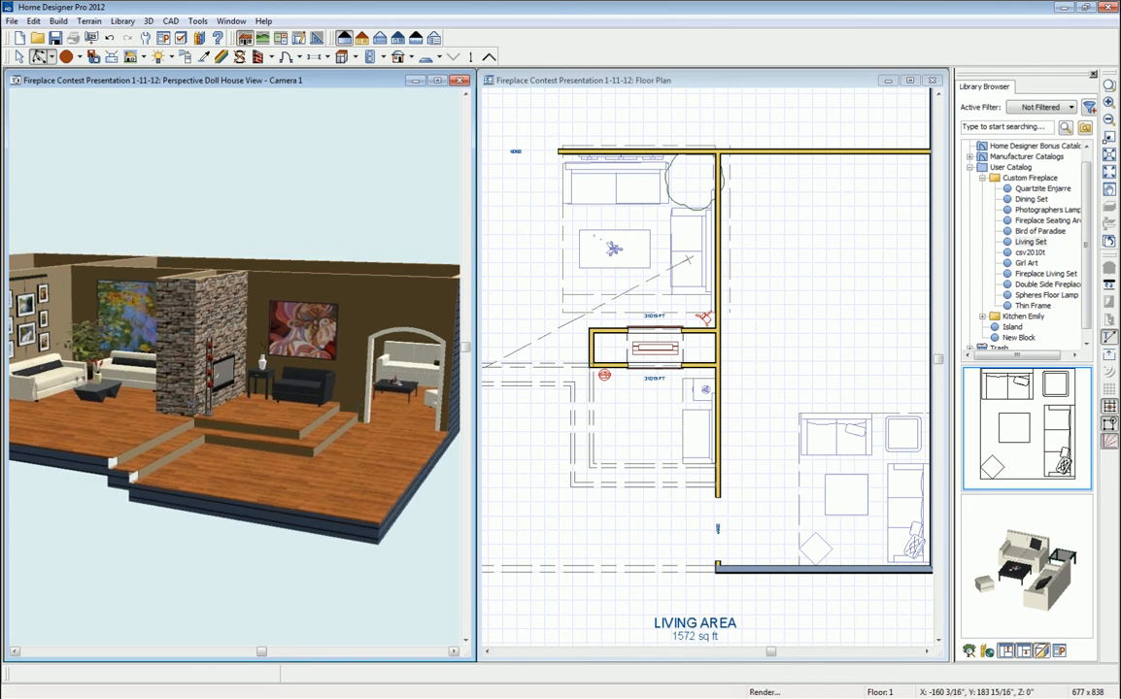
drag(192, 403, 153, 460)
middle_drag(153, 460, 318, 447)
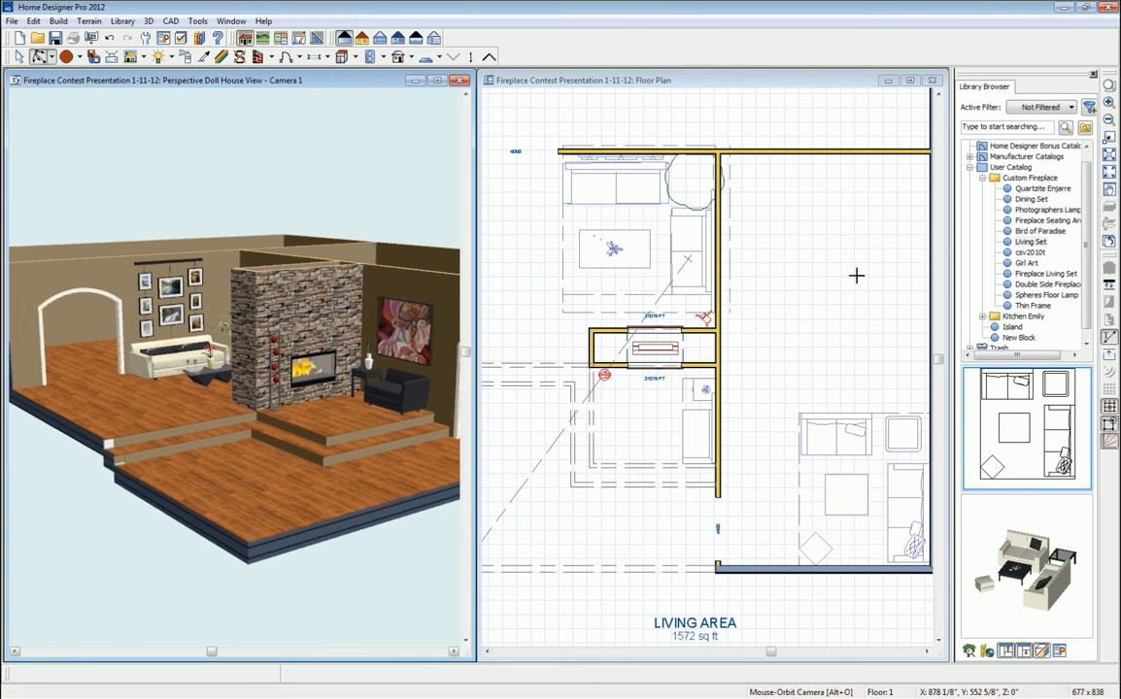
click(777, 288)
middle_drag(781, 310, 866, 459)
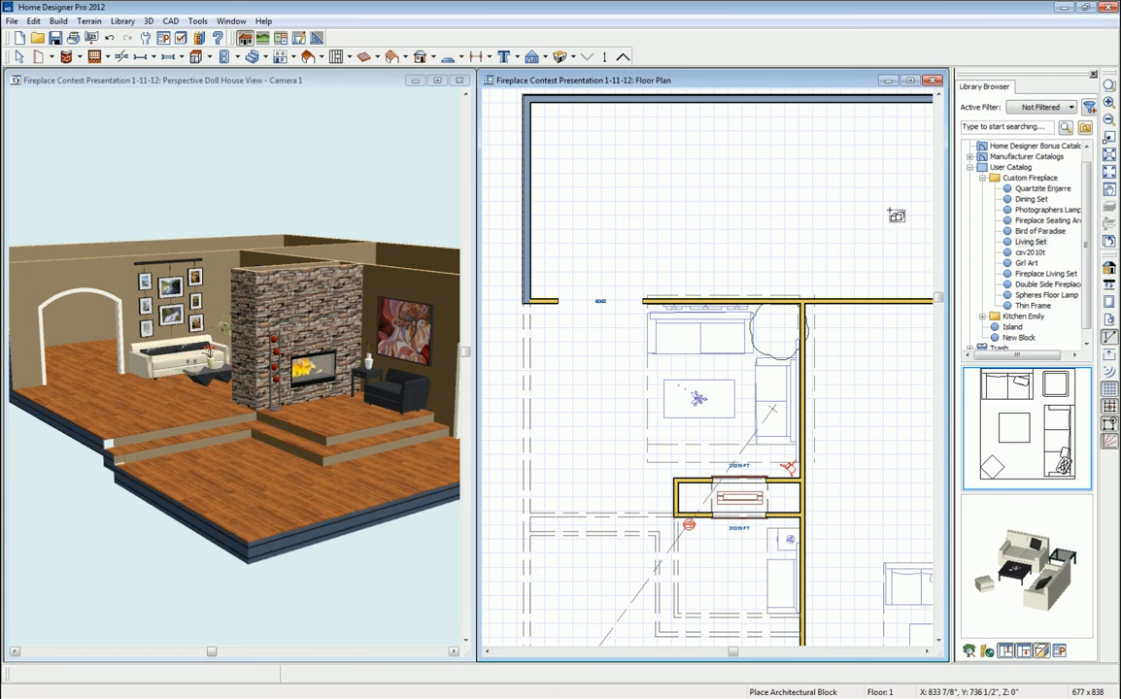
- Place the Dining Set in the upper room against its left and top walls, then bring the fireplace render over the plan
click(1031, 199)
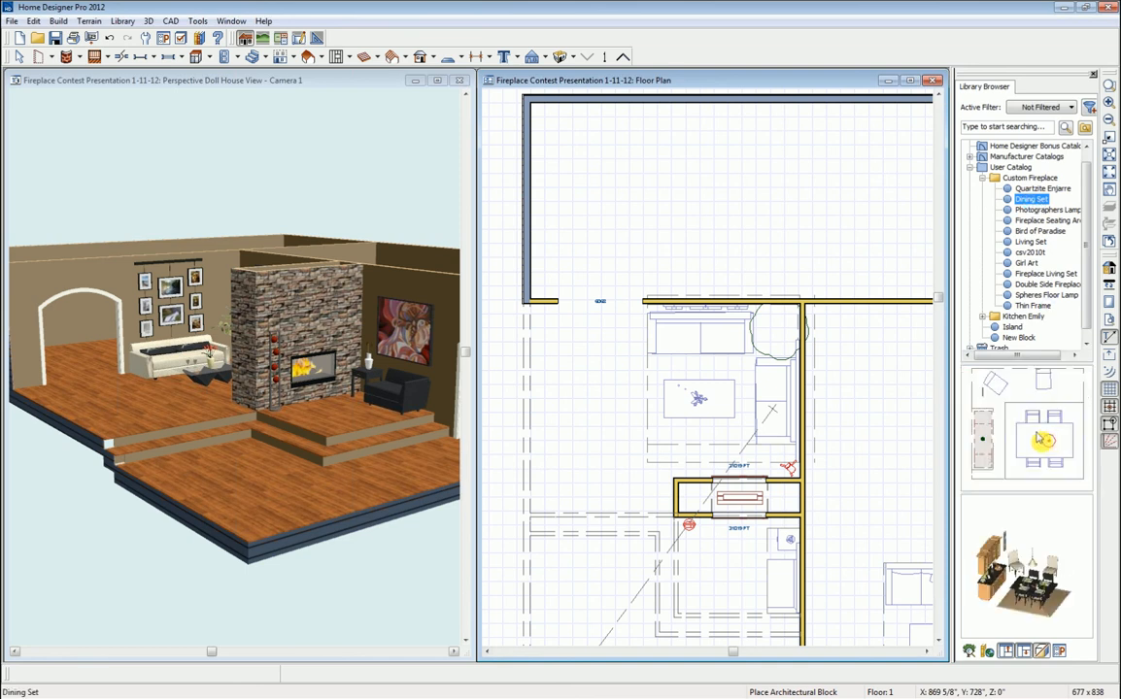
click(1032, 434)
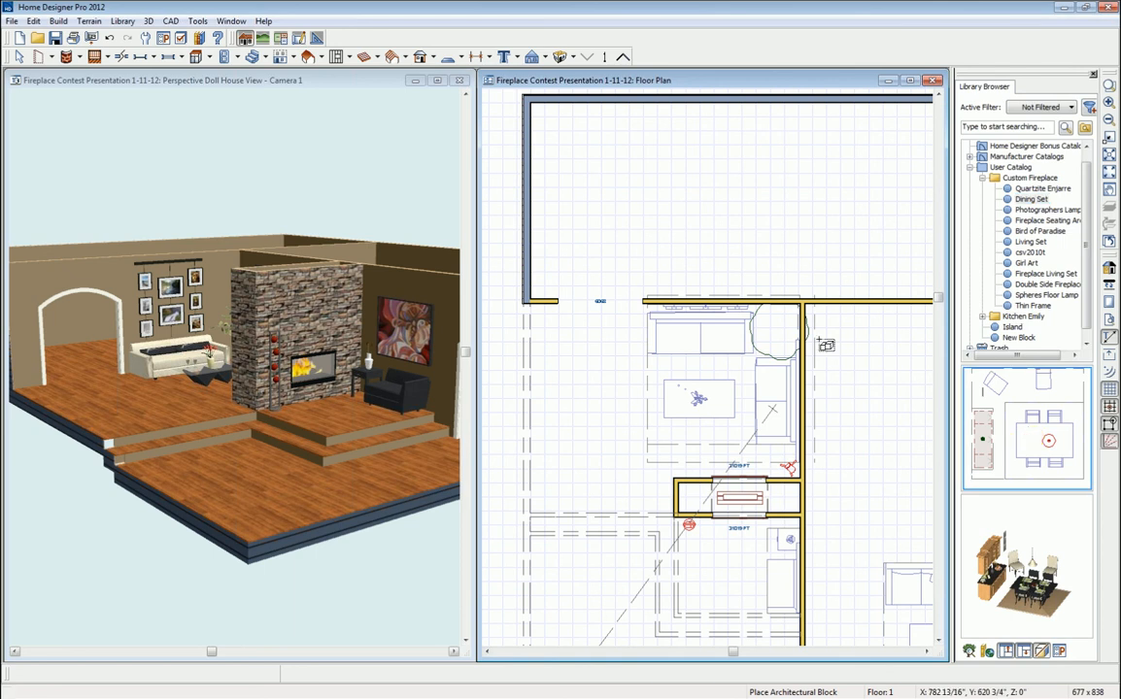
click(663, 202)
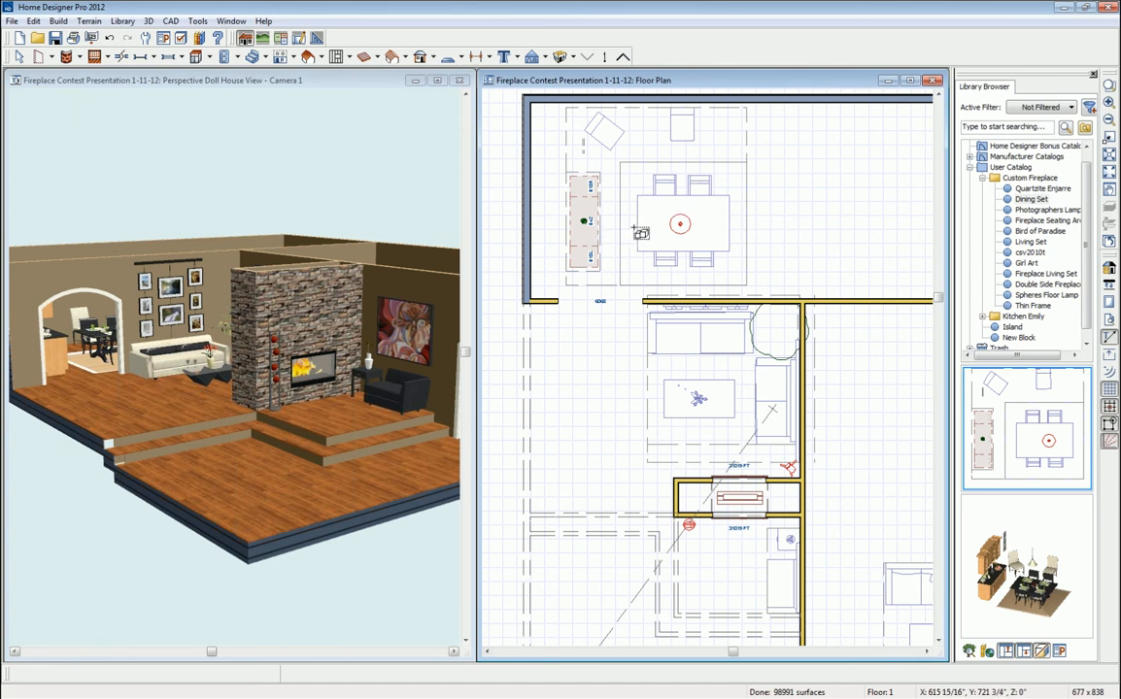
click(674, 221)
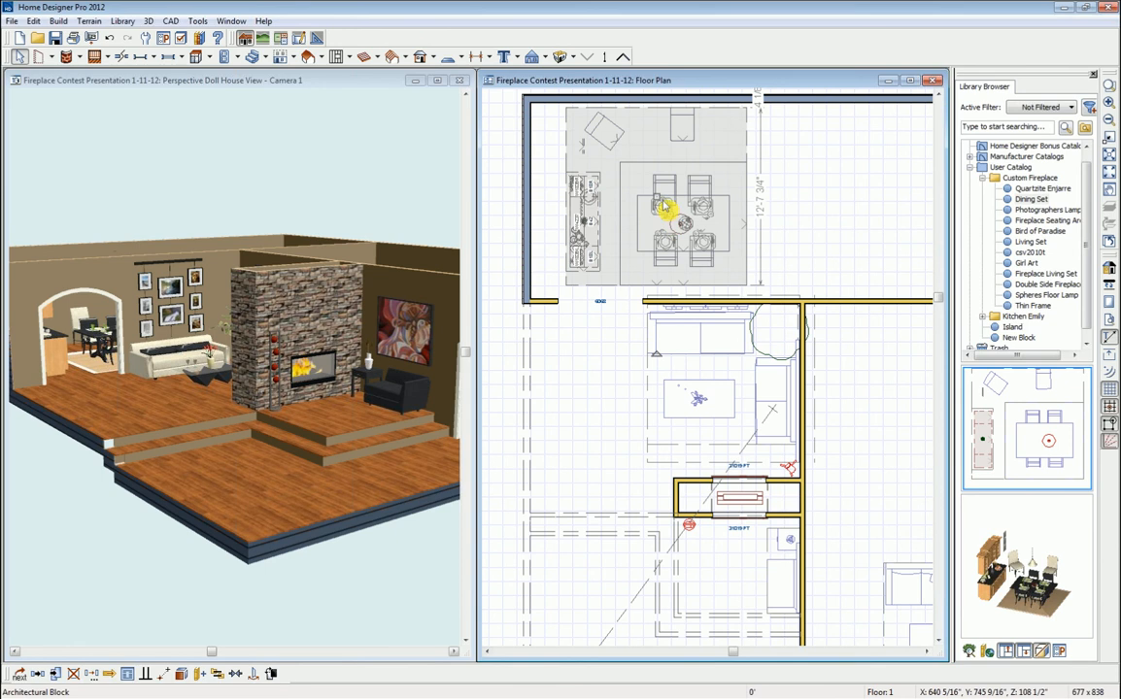
drag(662, 196, 626, 195)
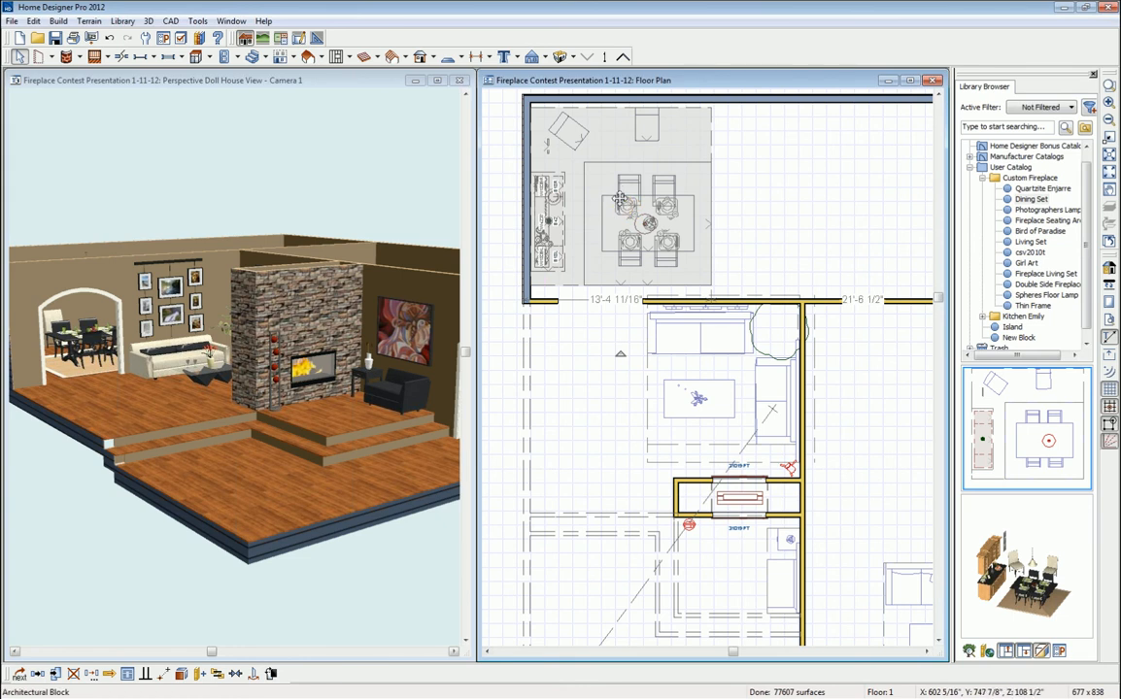
drag(625, 207, 619, 178)
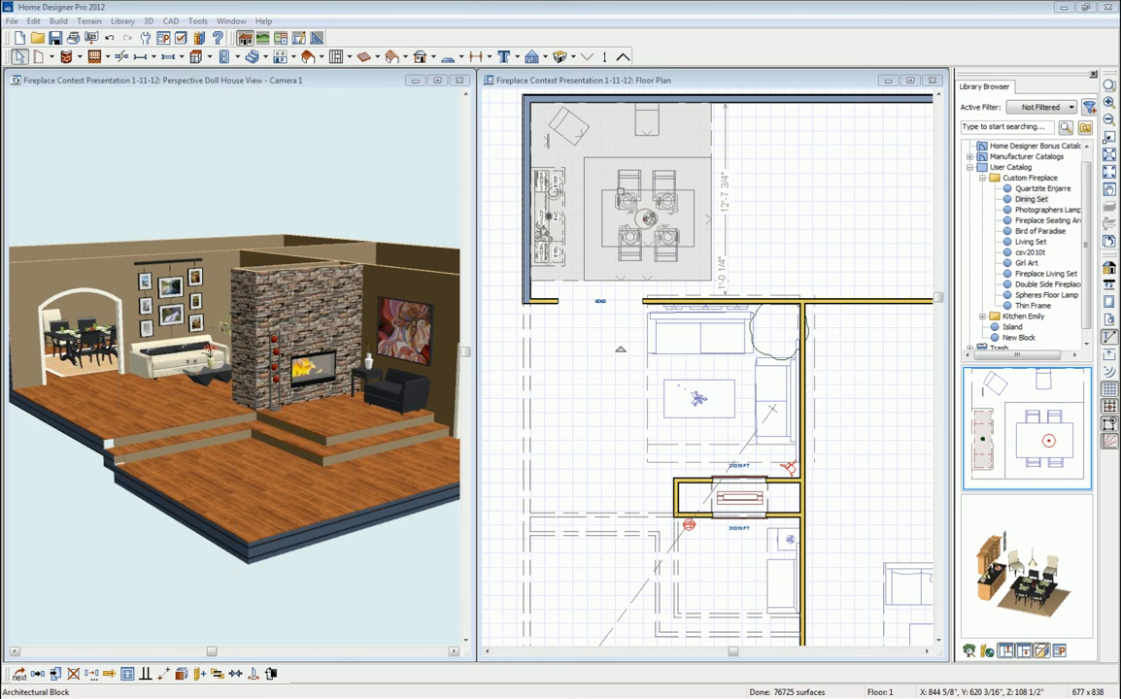
drag(1119, 89, 627, 104)
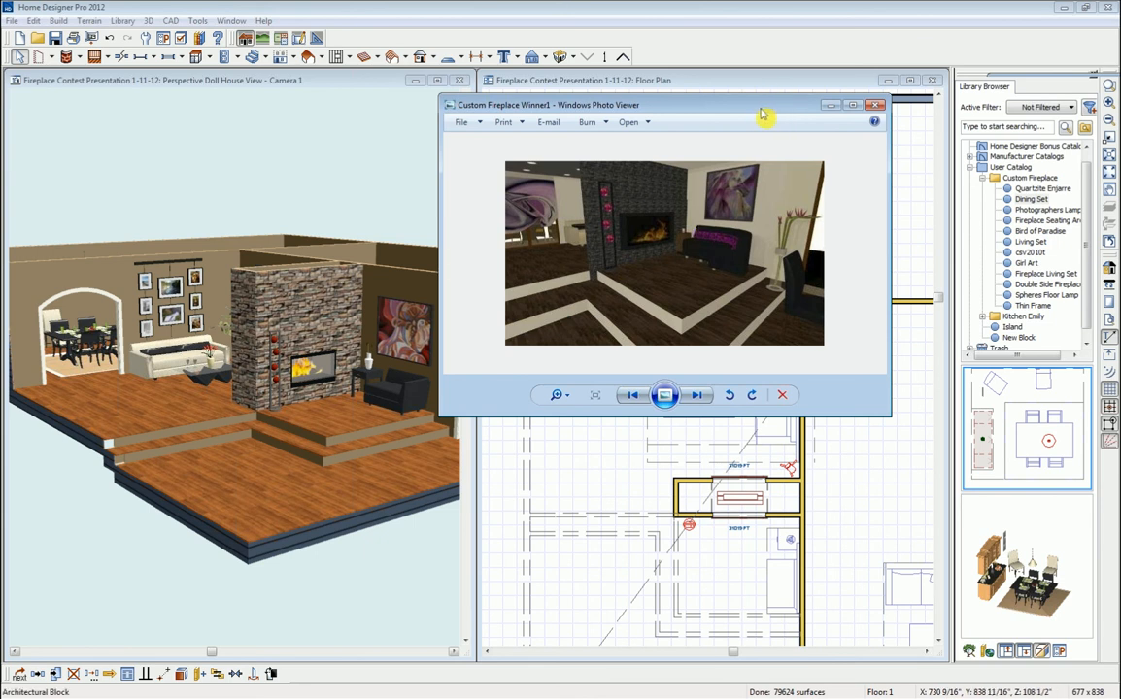
- Close the 'Custom Fireplace Winner1' render in Windows Photo Viewer
click(875, 105)
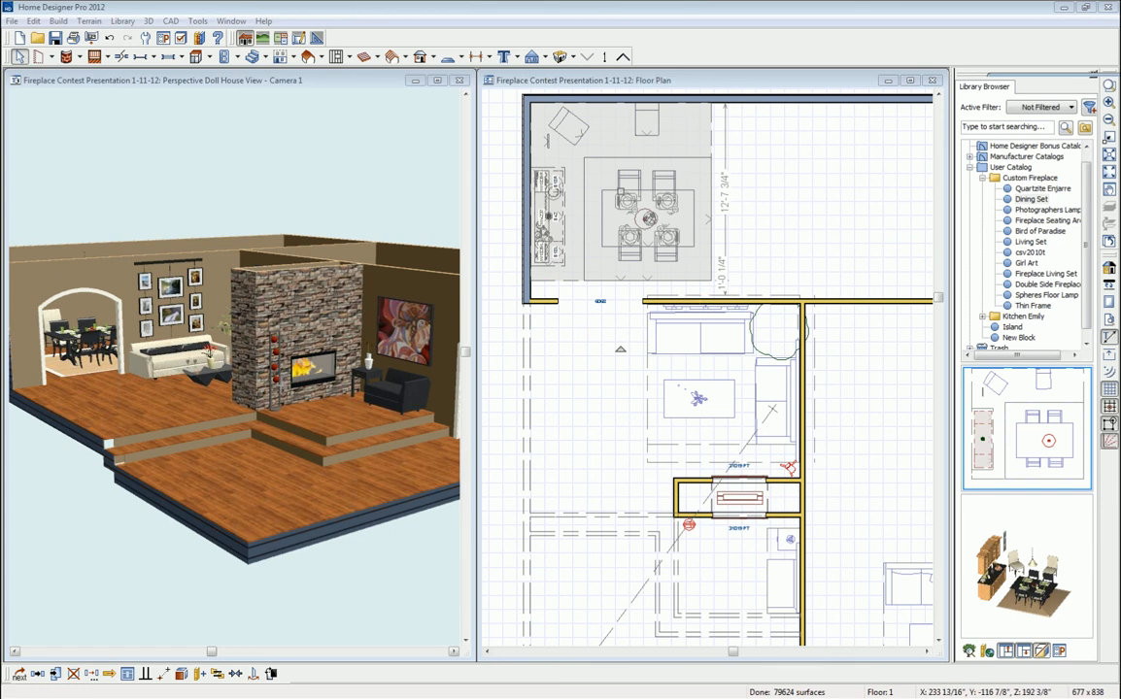
- Close the 3D view, maximize the floor plan, and bring the living area and fireplace into view
click(822, 165)
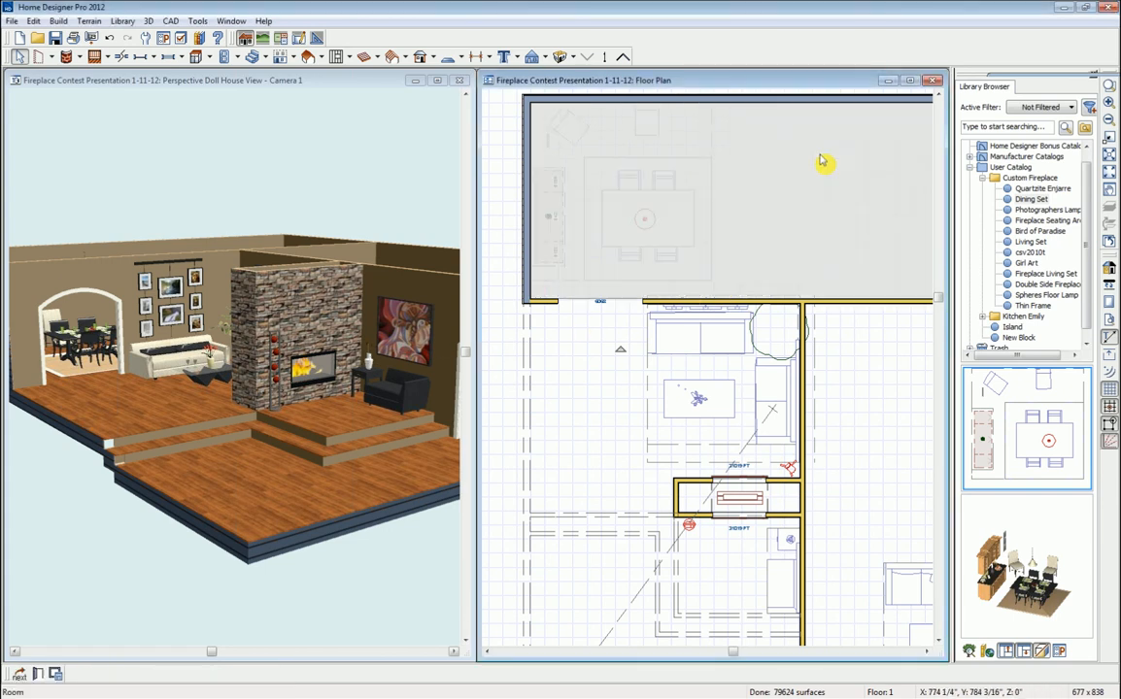
click(460, 82)
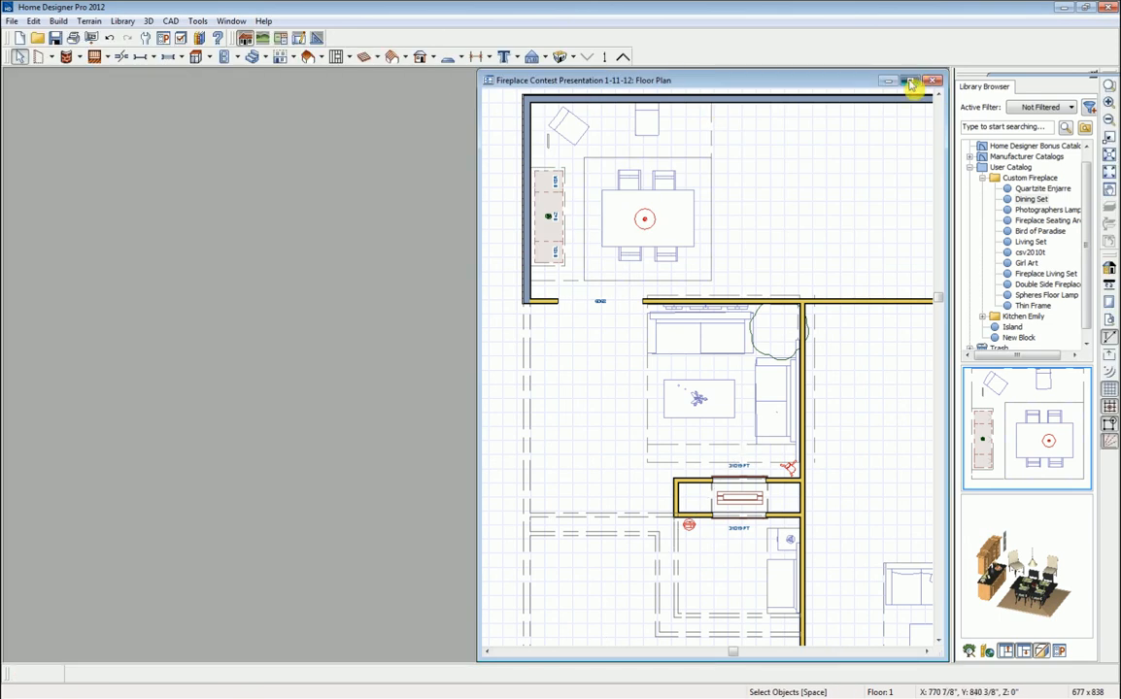
click(910, 82)
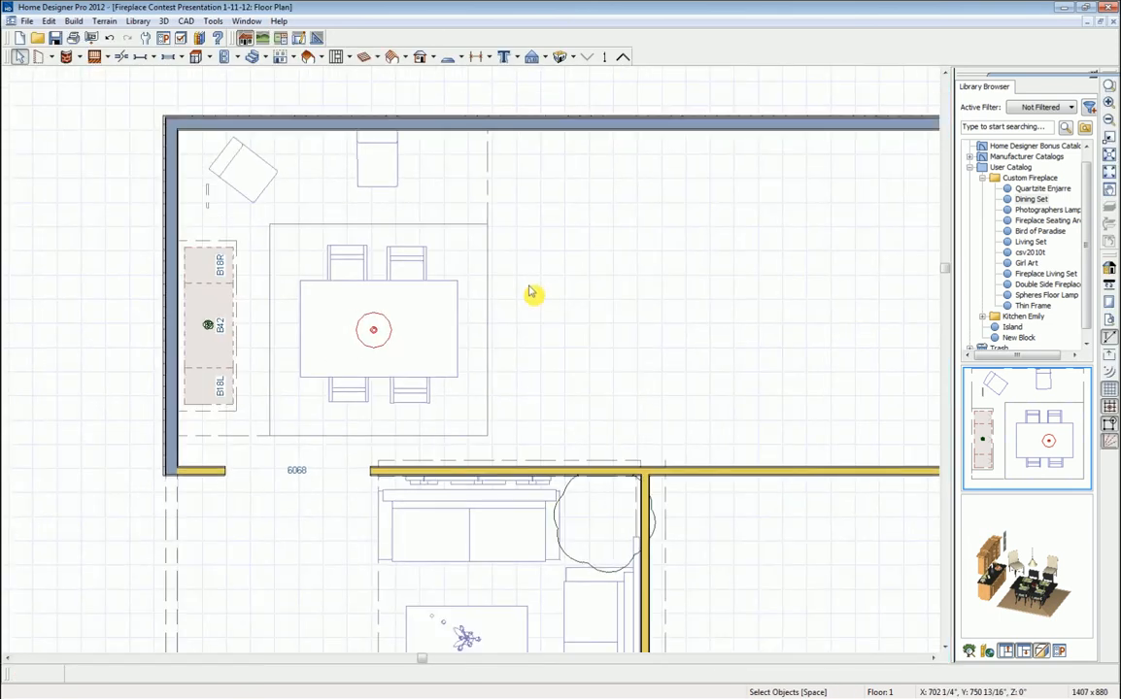
scroll(530, 287, down, 1)
middle_drag(626, 522, 571, 419)
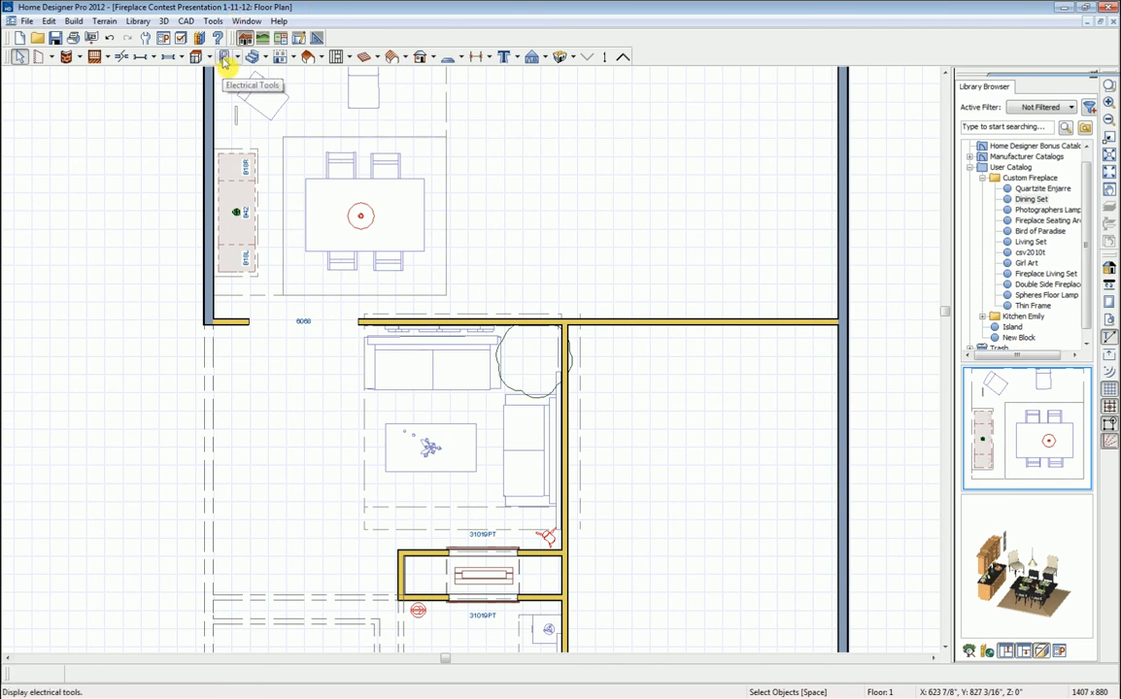
- Place two ceiling lights beside the sofa next to the coffee table
click(233, 58)
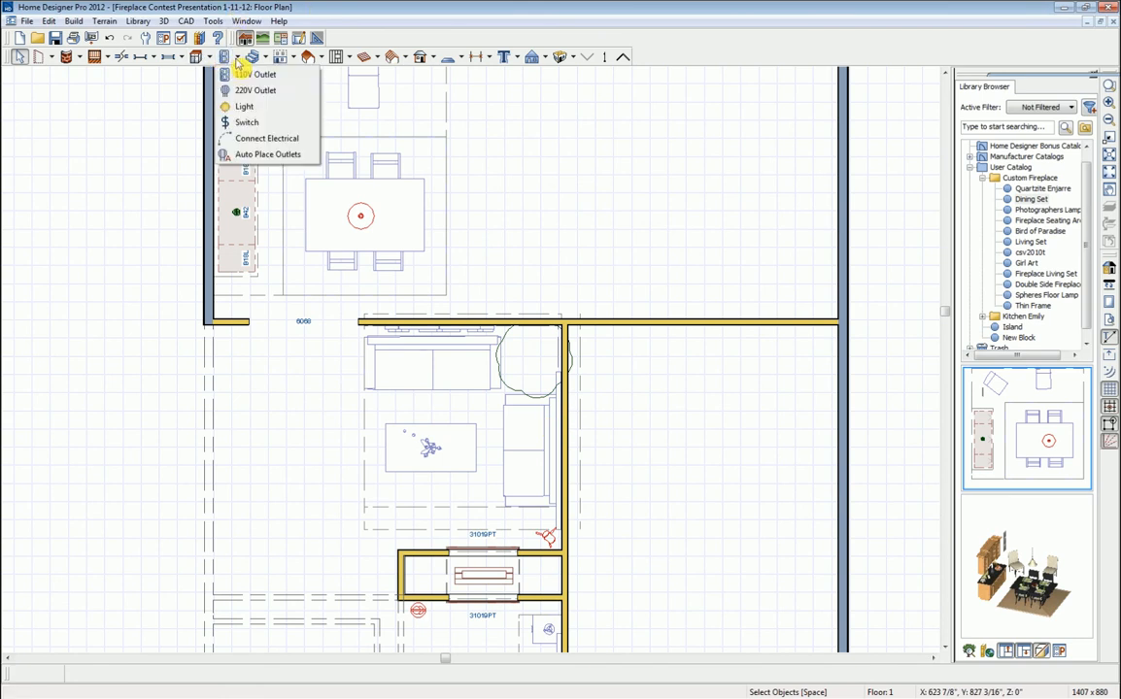
click(237, 109)
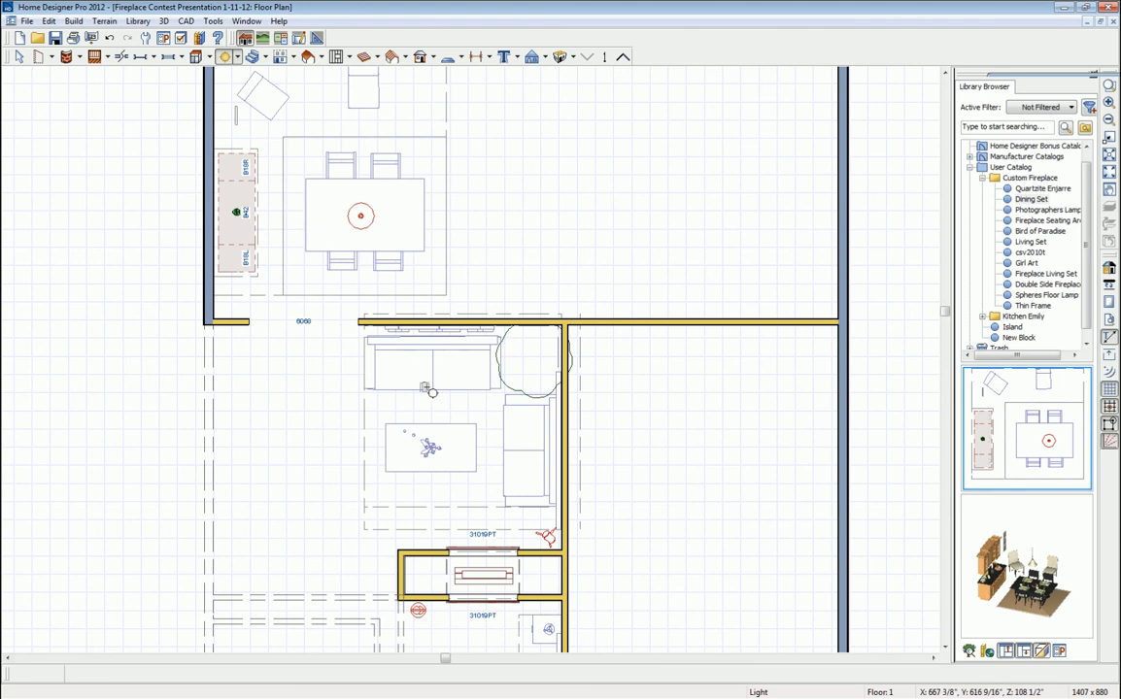
click(493, 400)
click(492, 472)
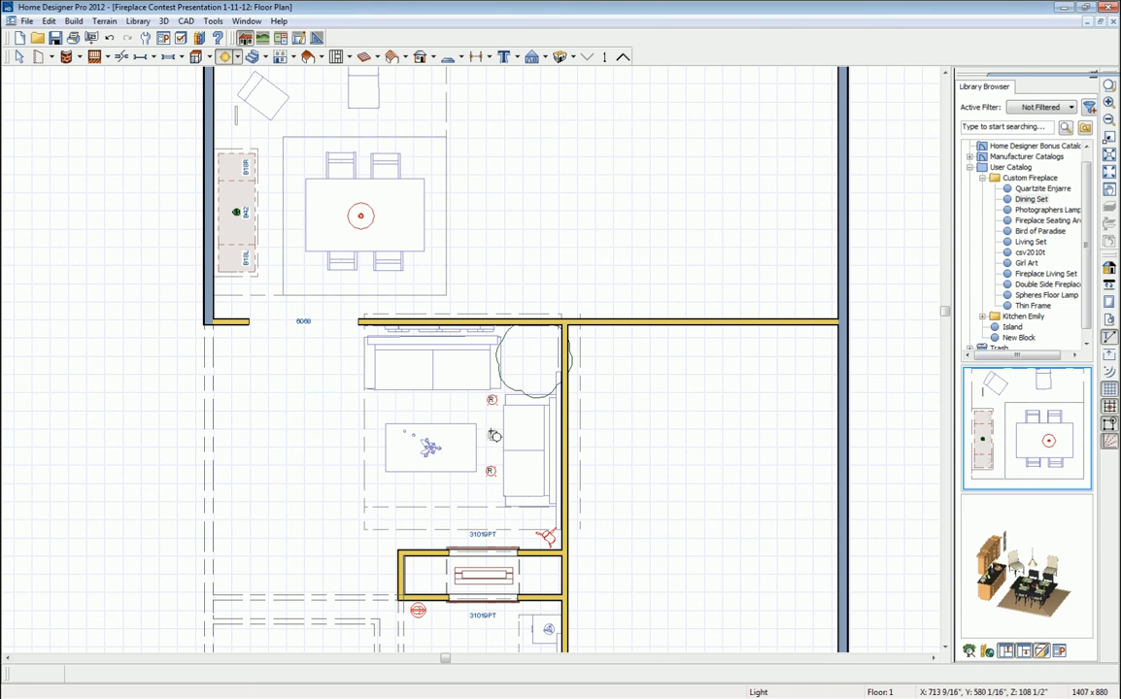
key(space)
- Copy the two lights in place and move the copies to the coffee table's left side
click(492, 401)
click(493, 401)
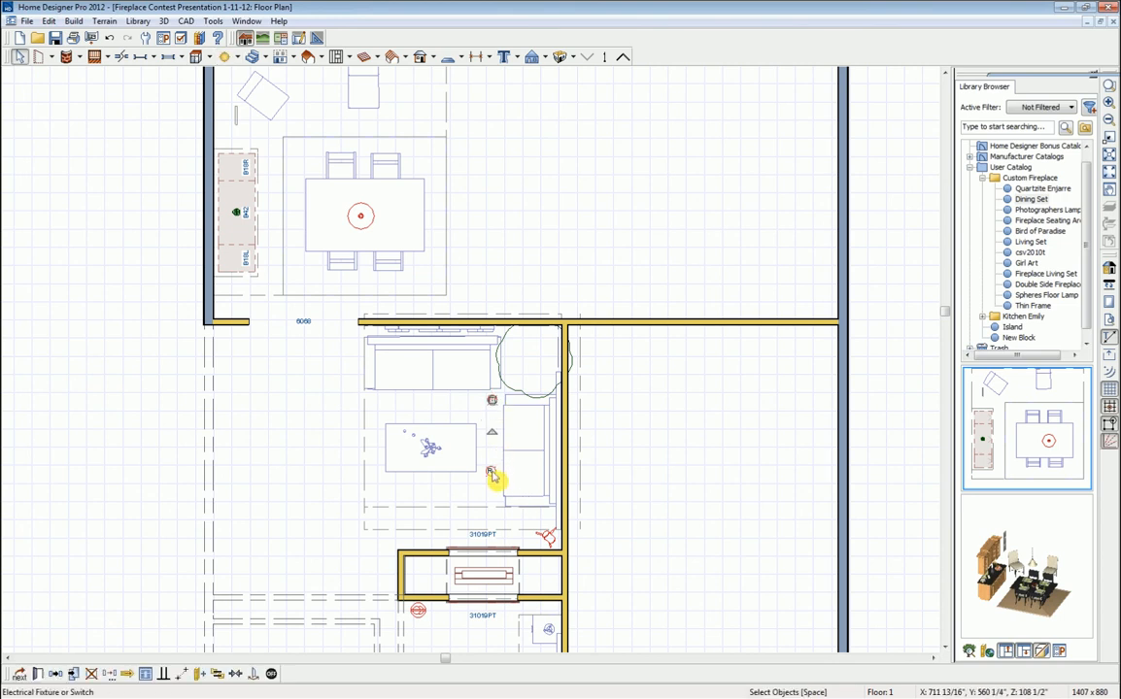
shift+click(493, 474)
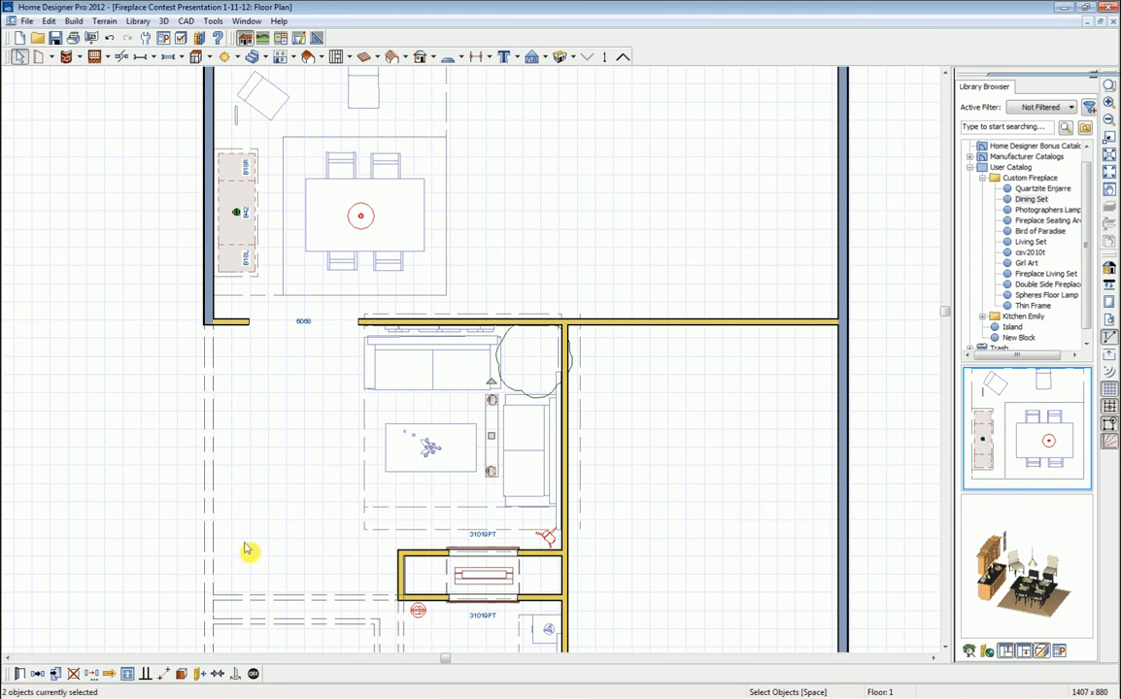
click(55, 674)
drag(491, 435, 409, 476)
click(434, 509)
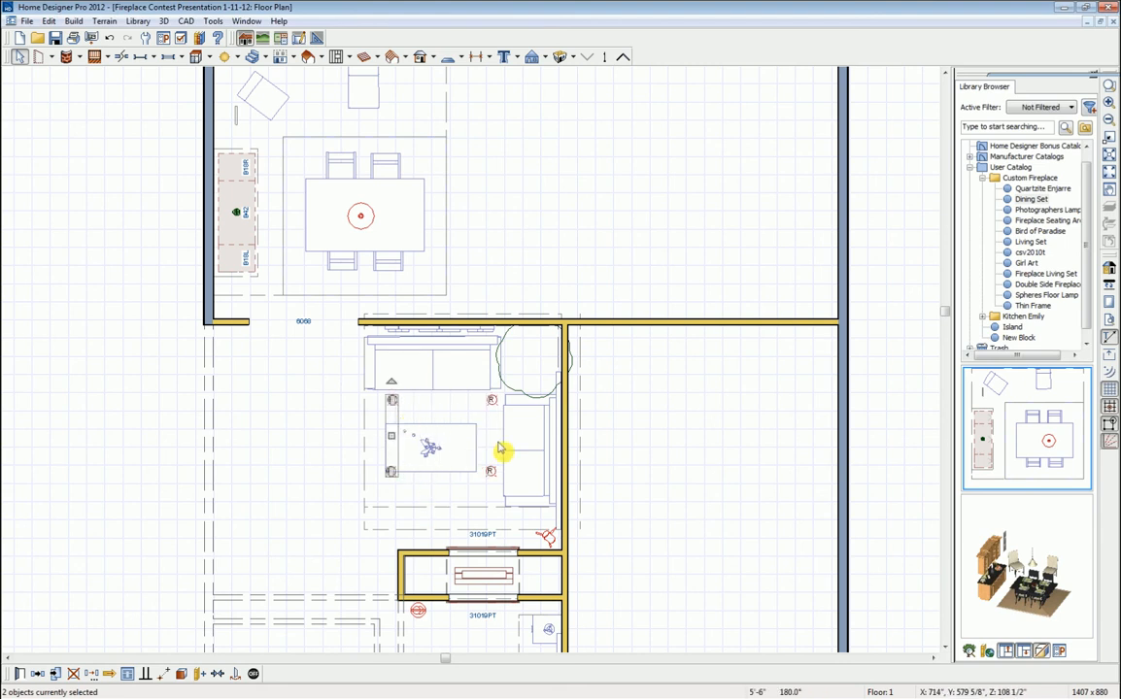
- Copy a light into the room below, positioning it just beneath the fireplace
scroll(588, 499, down, 2)
middle_drag(618, 505, 614, 440)
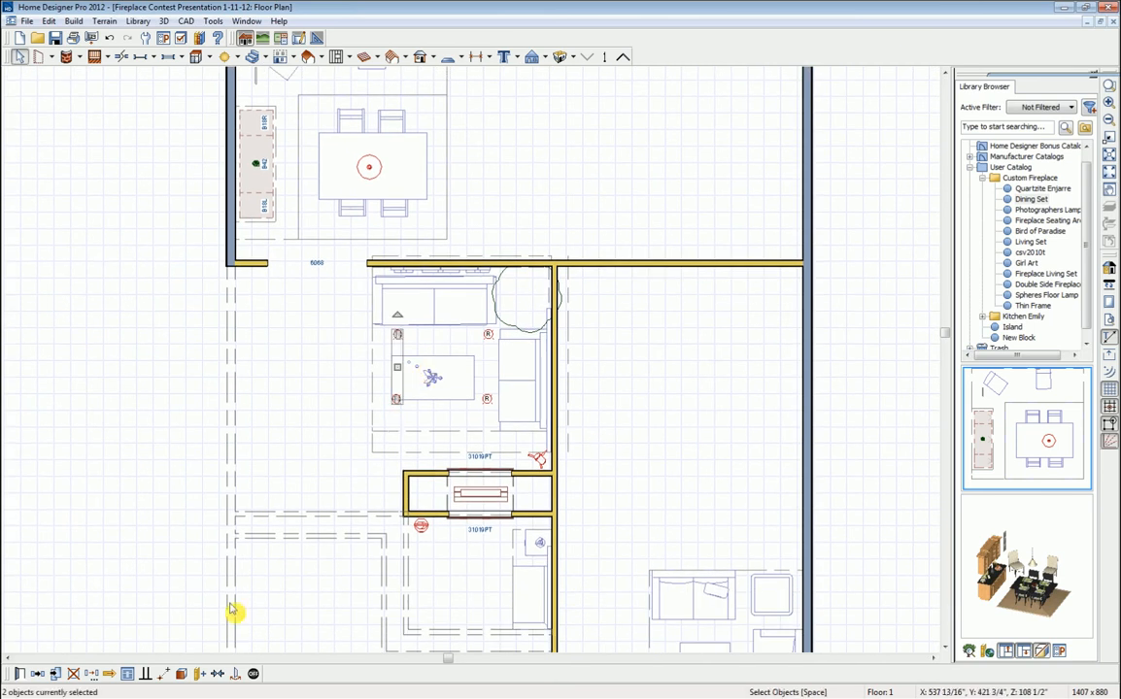
click(54, 674)
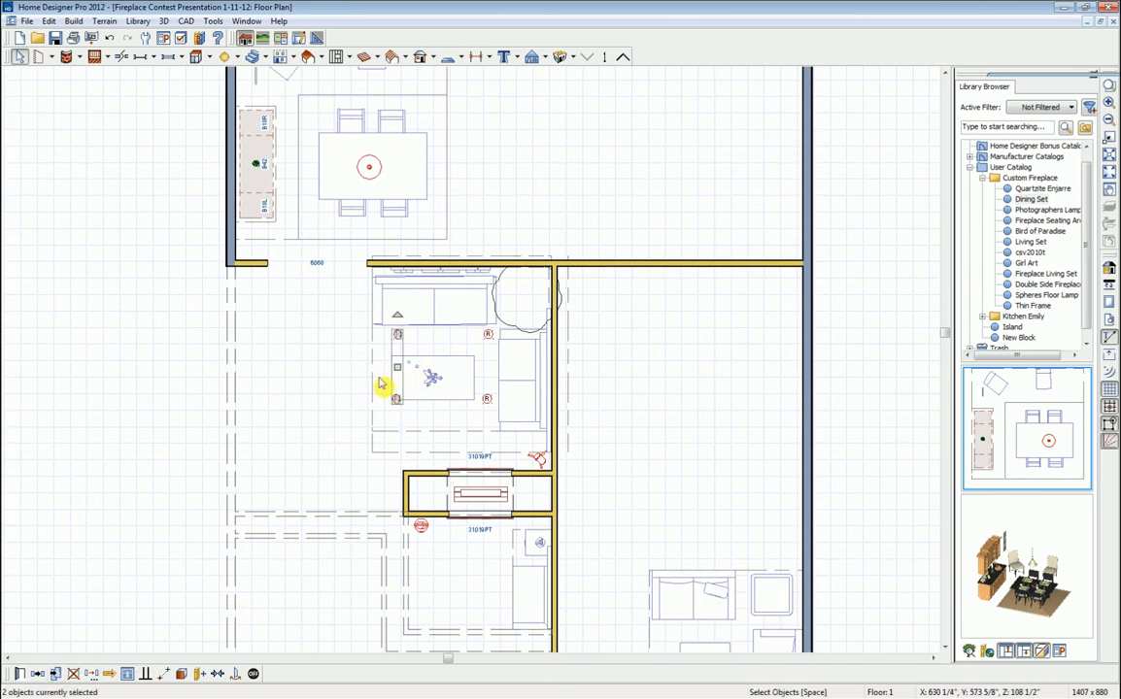
drag(398, 366, 495, 578)
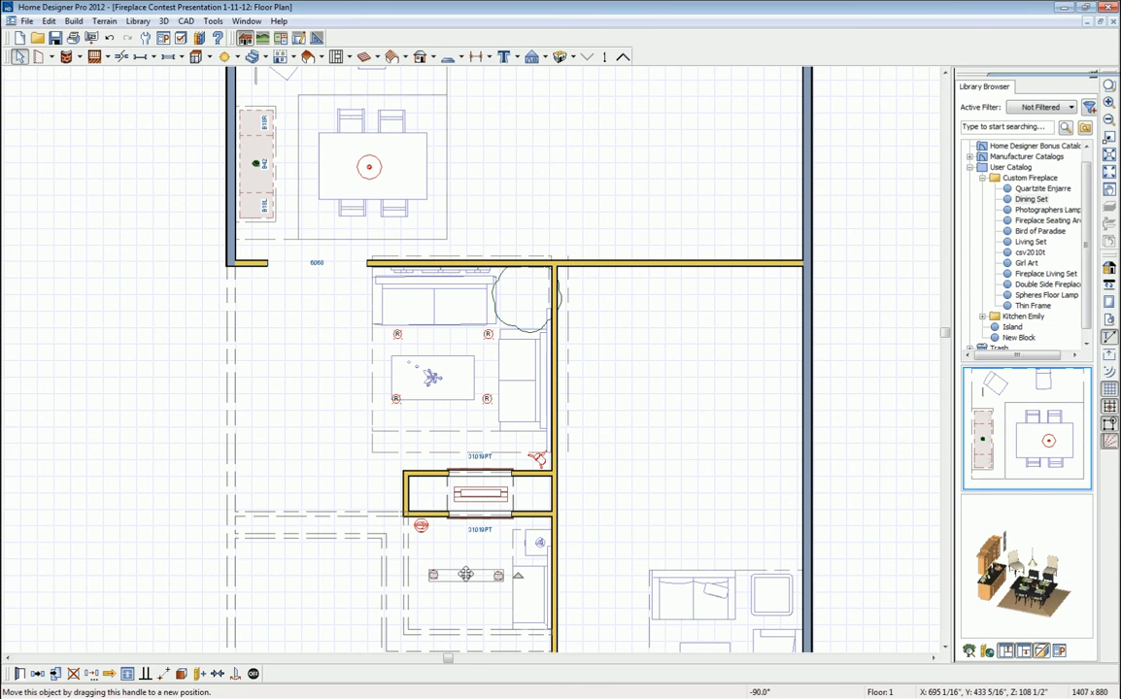
drag(465, 575, 483, 536)
click(474, 550)
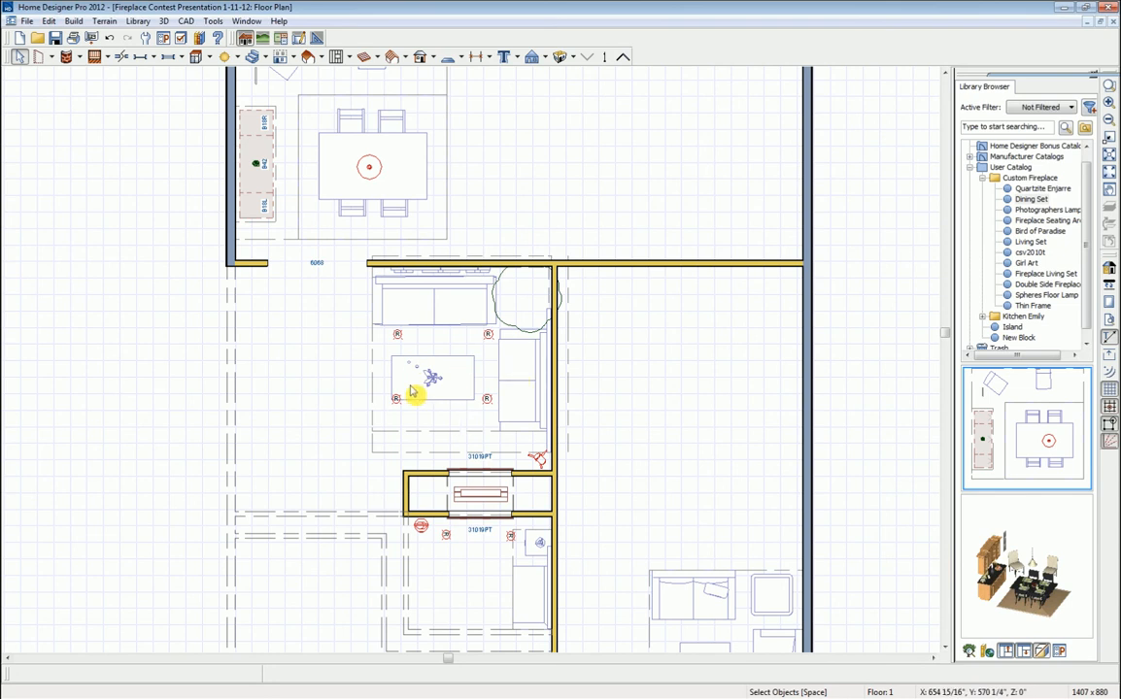
- Add a wall switch by the doorway on the fireplace's left wall
click(236, 58)
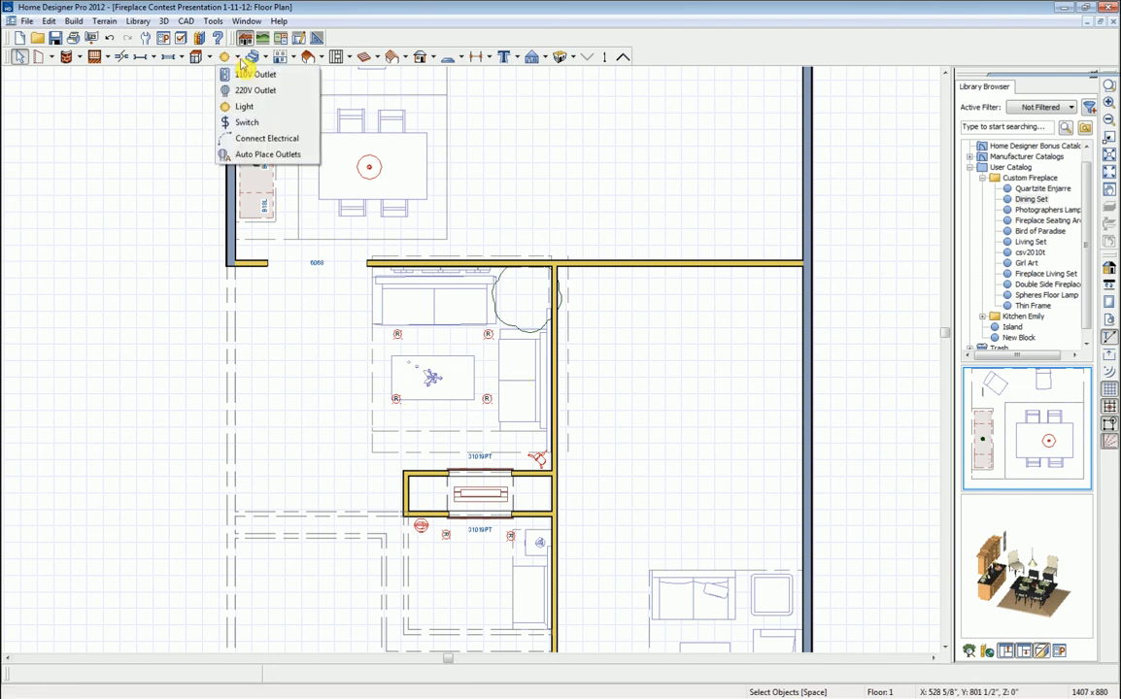
click(255, 123)
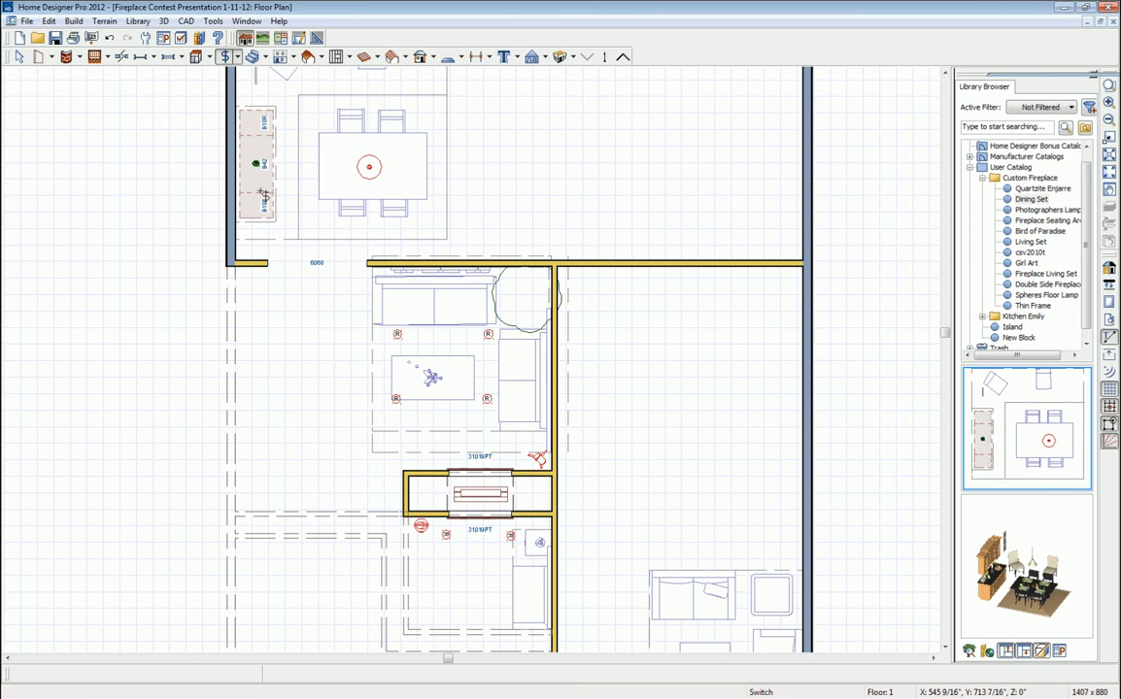
click(254, 276)
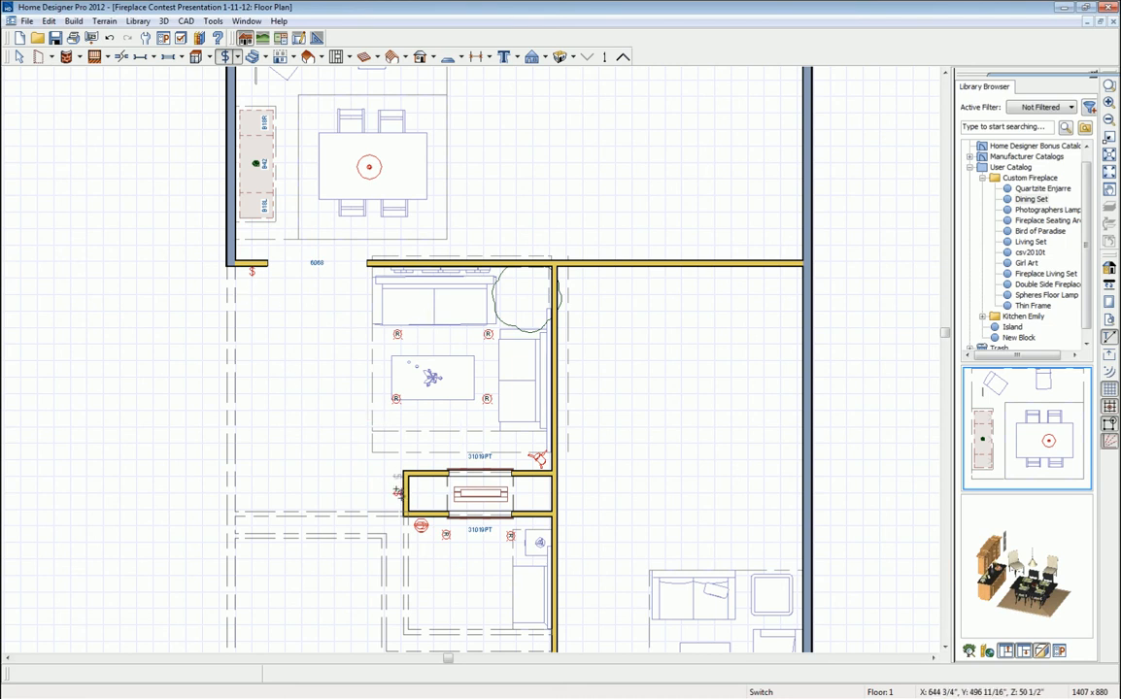
- Wire the new switch to the coffee-table recessed lights and check the connection
click(237, 57)
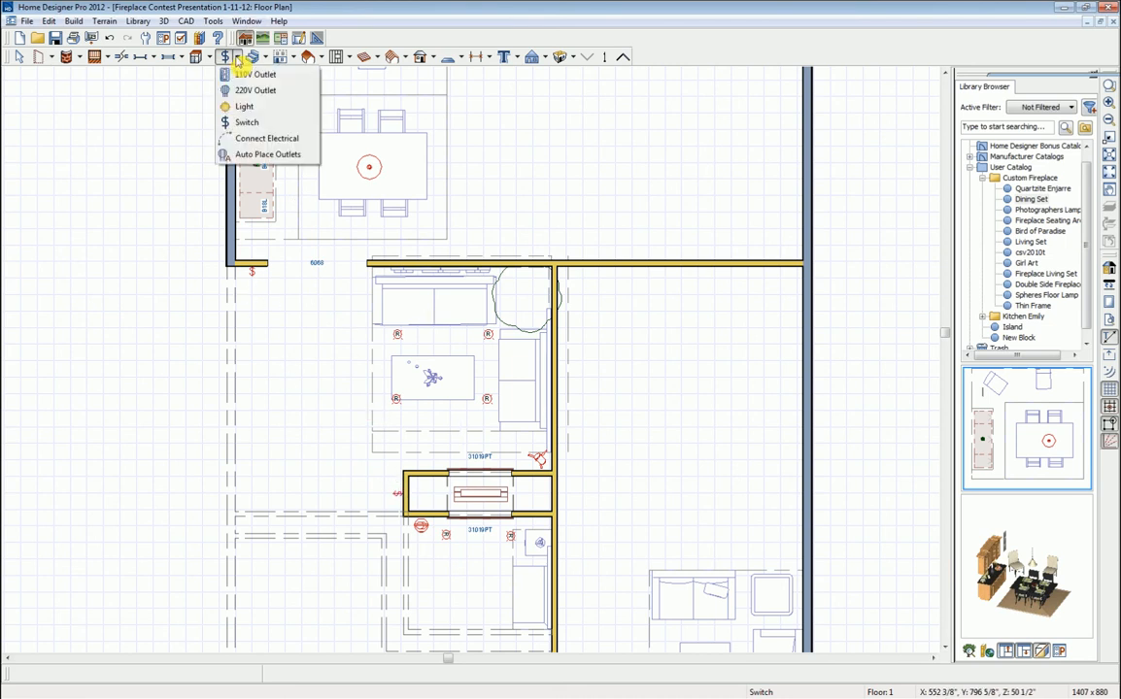
click(255, 140)
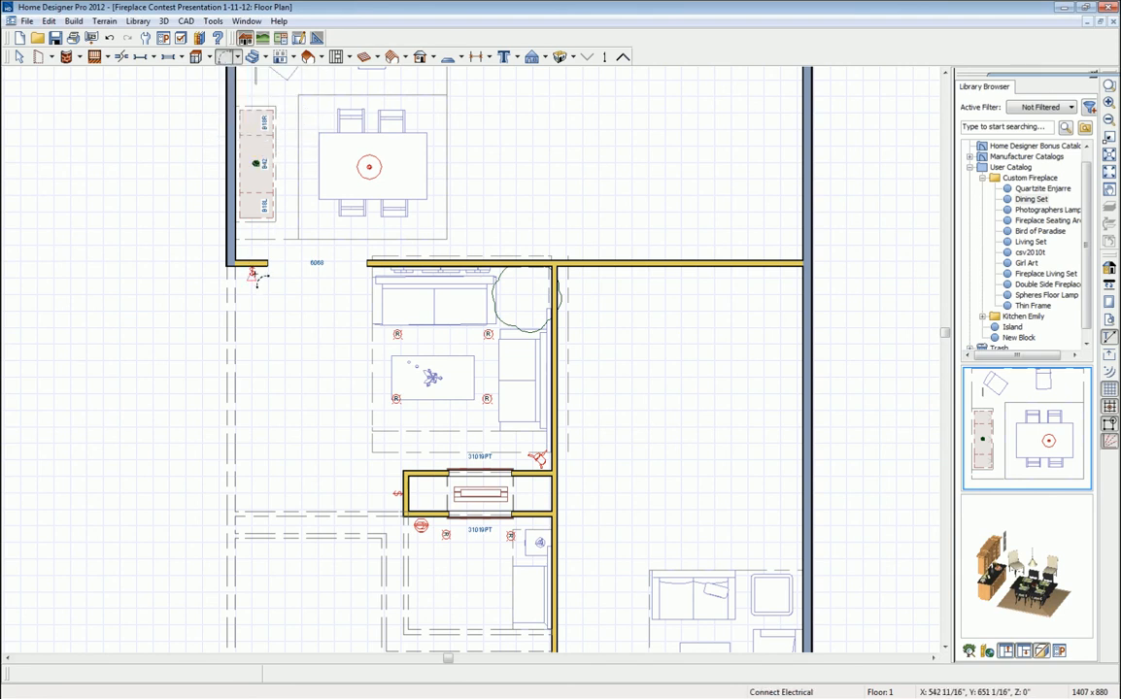
drag(252, 271, 388, 497)
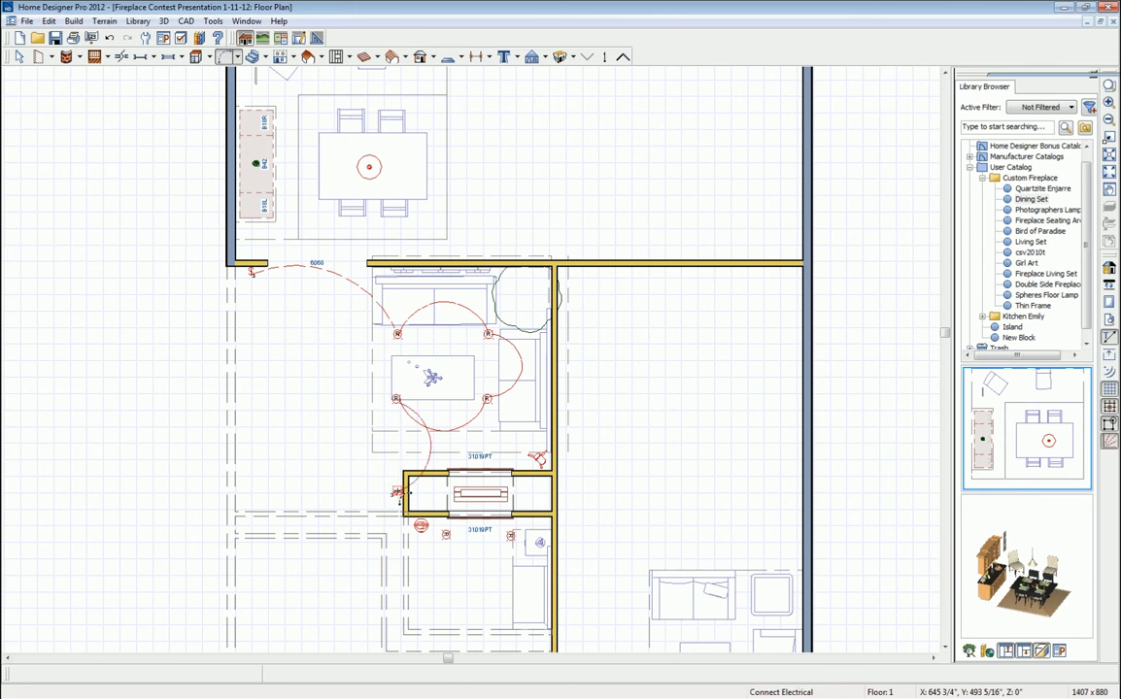
scroll(389, 497, up, 1)
scroll(389, 497, up, 2)
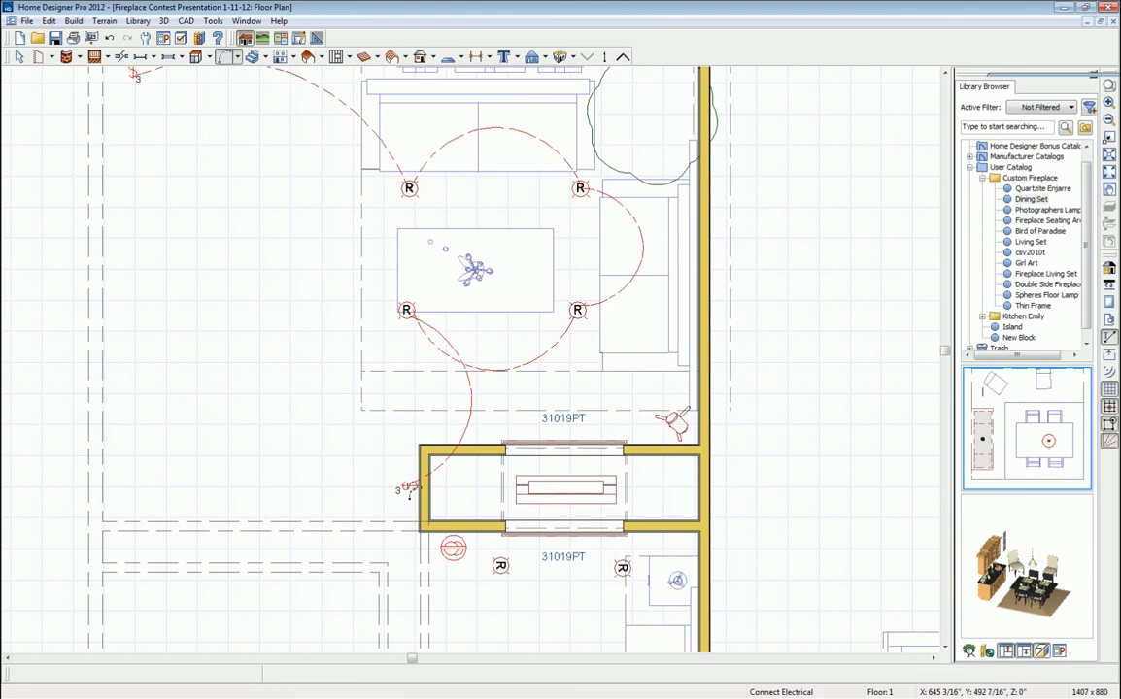
scroll(404, 488, down, 3)
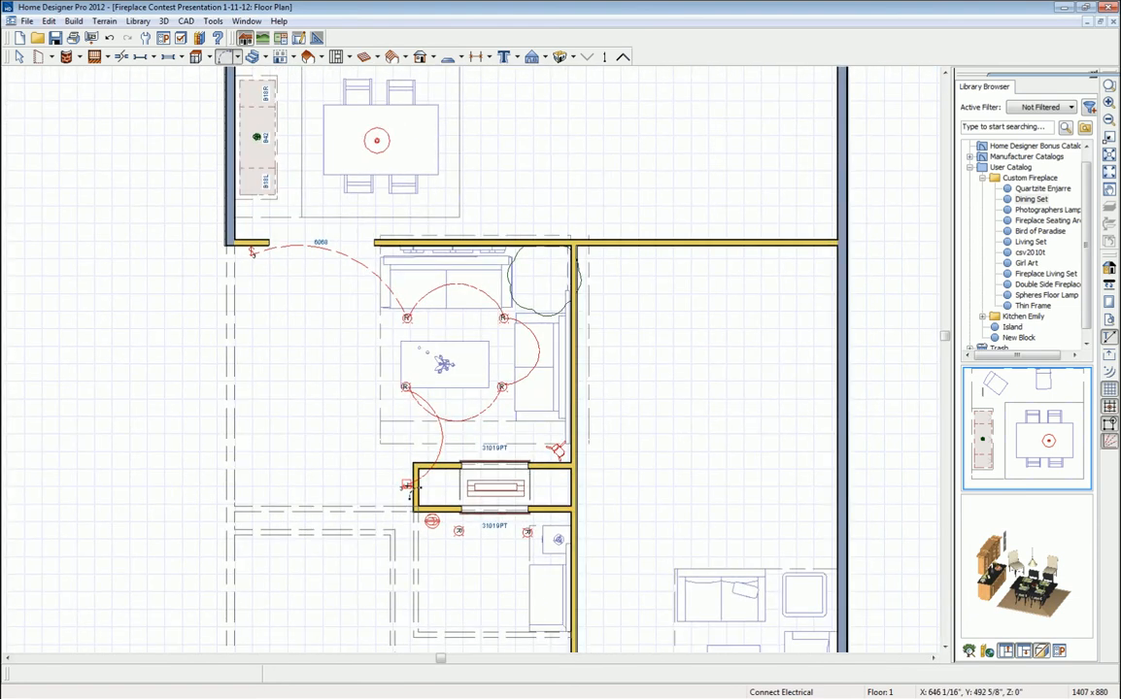
scroll(408, 486, down, 3)
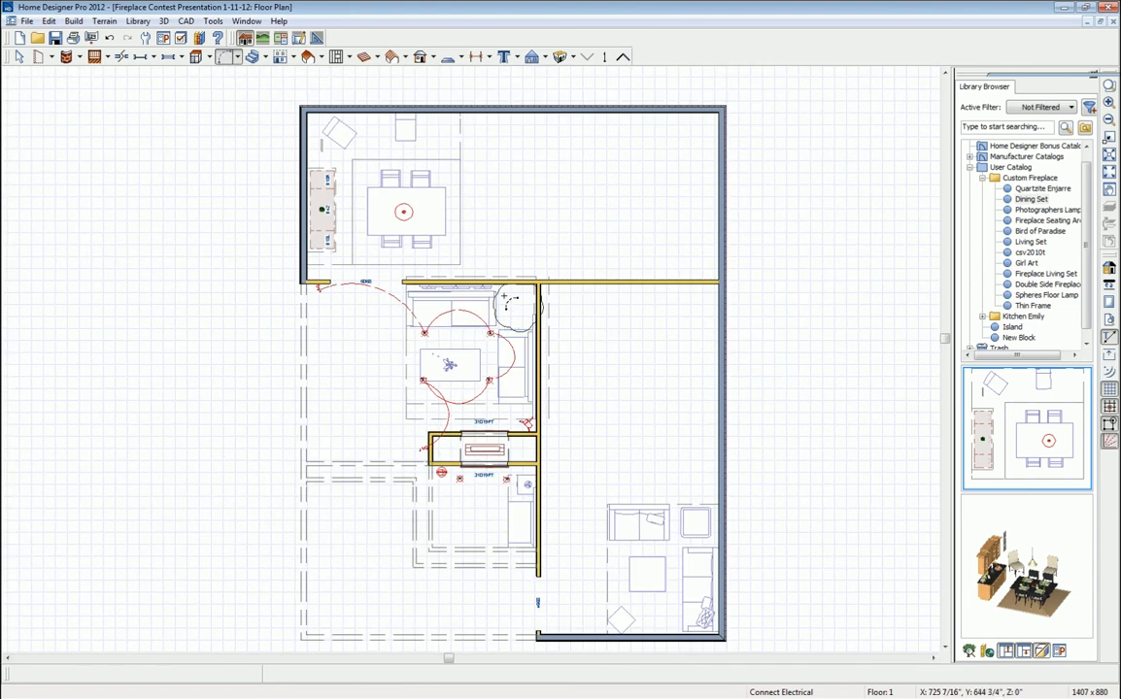
- Uncheck Invisible for the room's left and bottom walls so they display as solid walls
key(space)
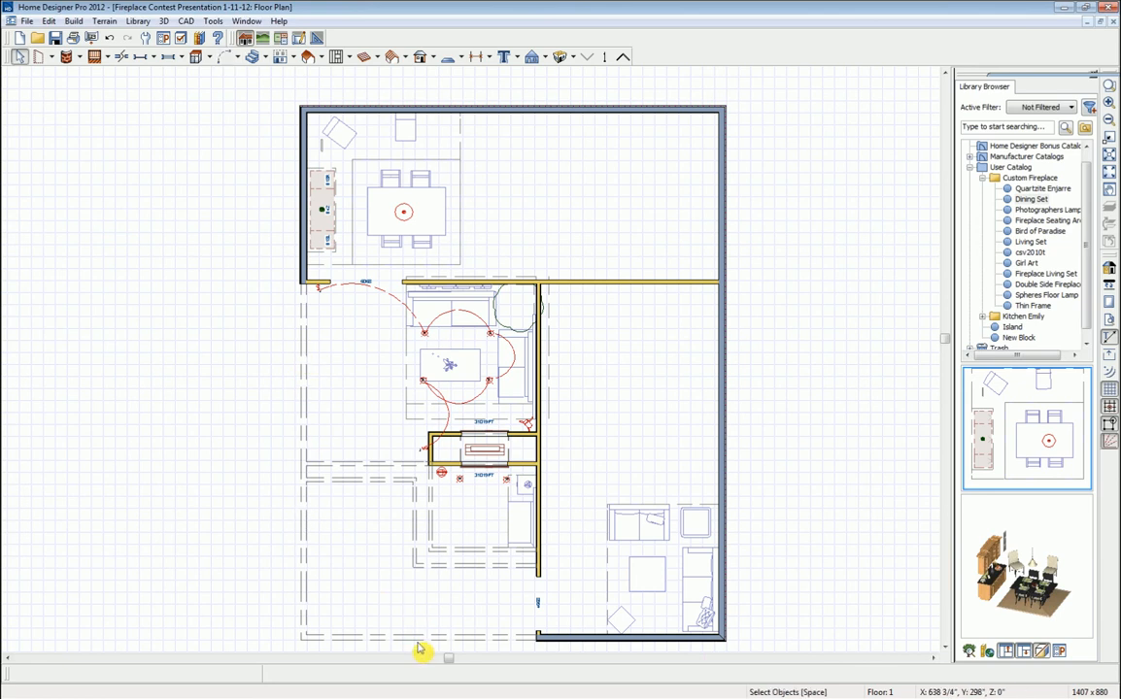
click(303, 421)
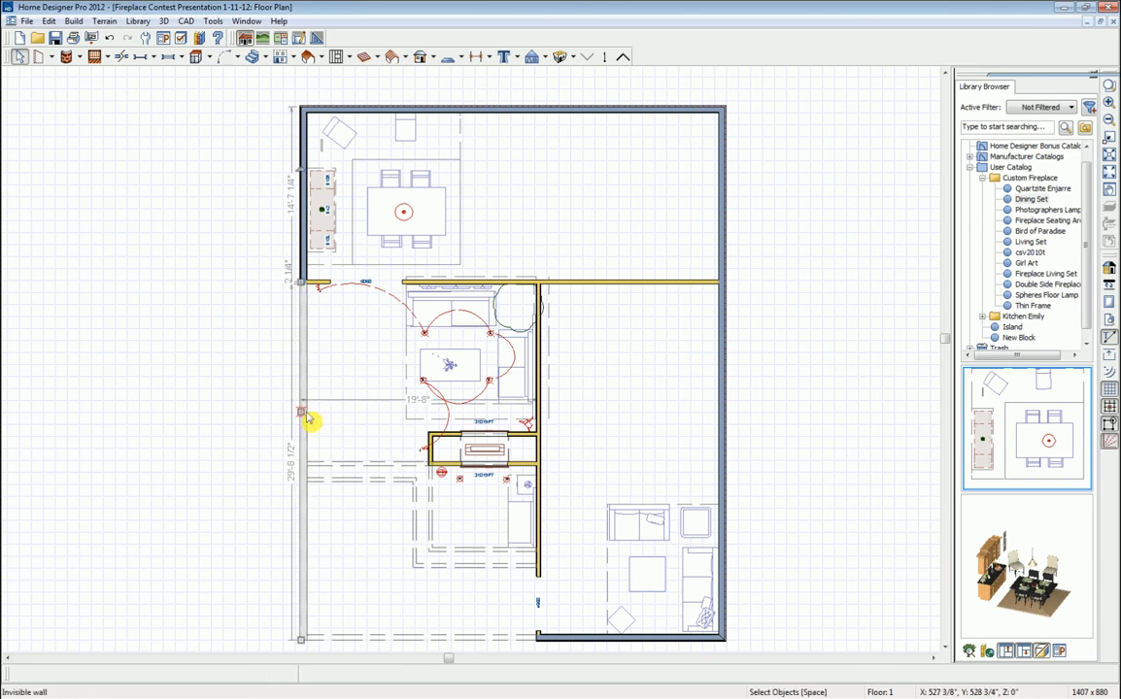
shift+click(413, 641)
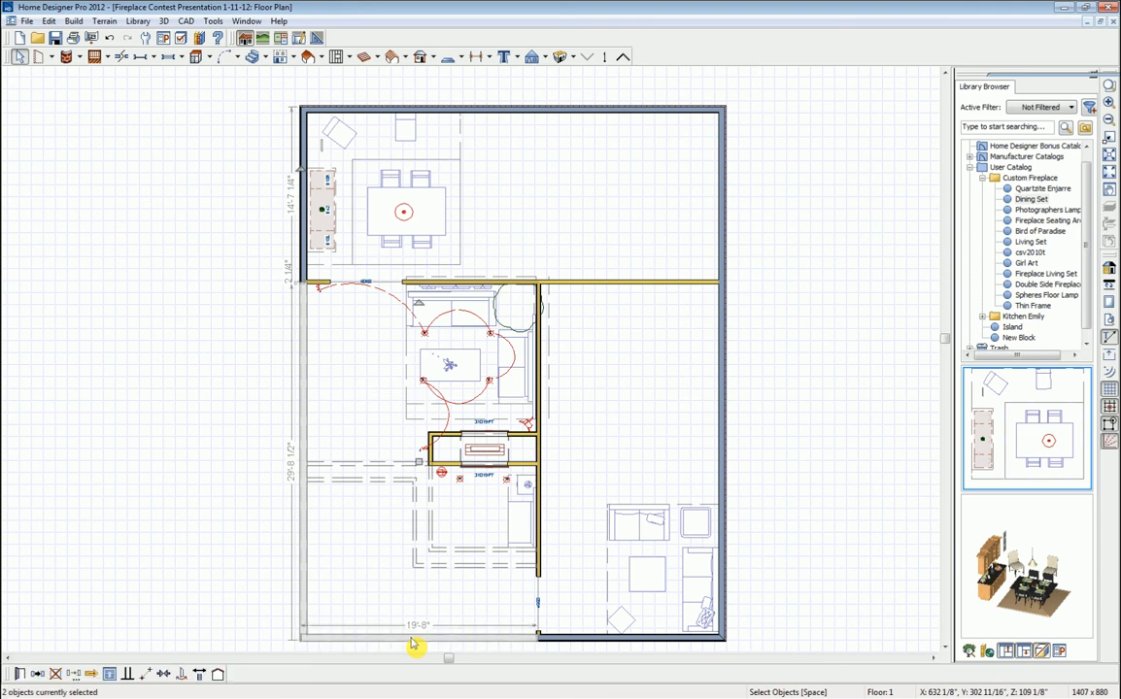
click(20, 673)
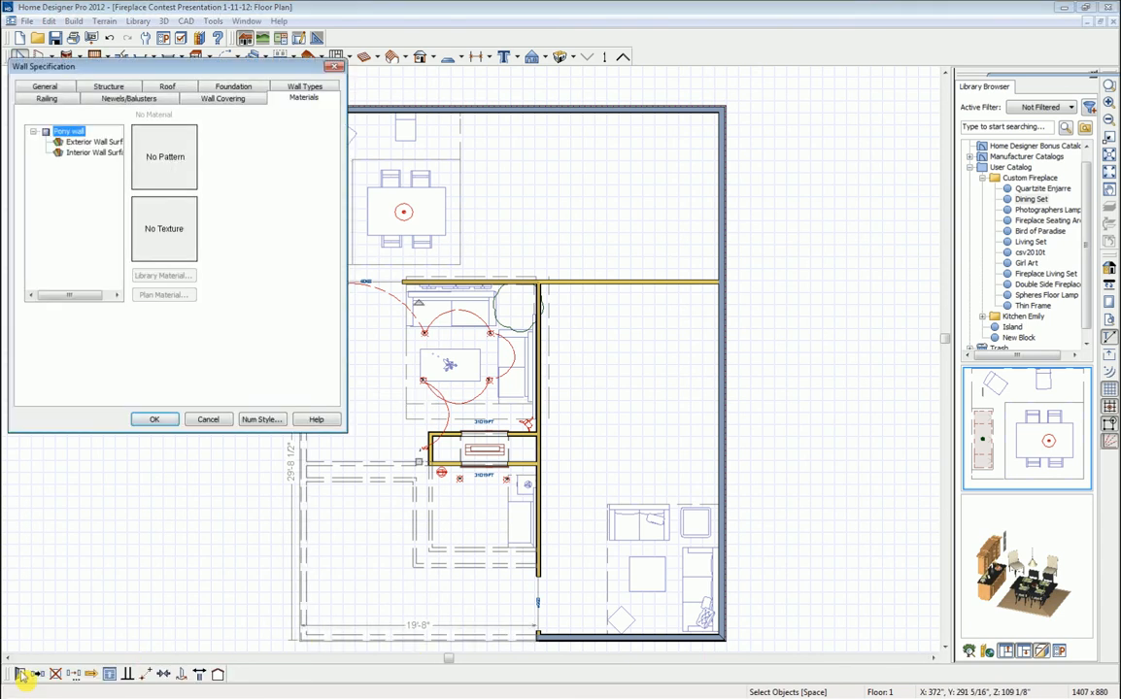
click(46, 87)
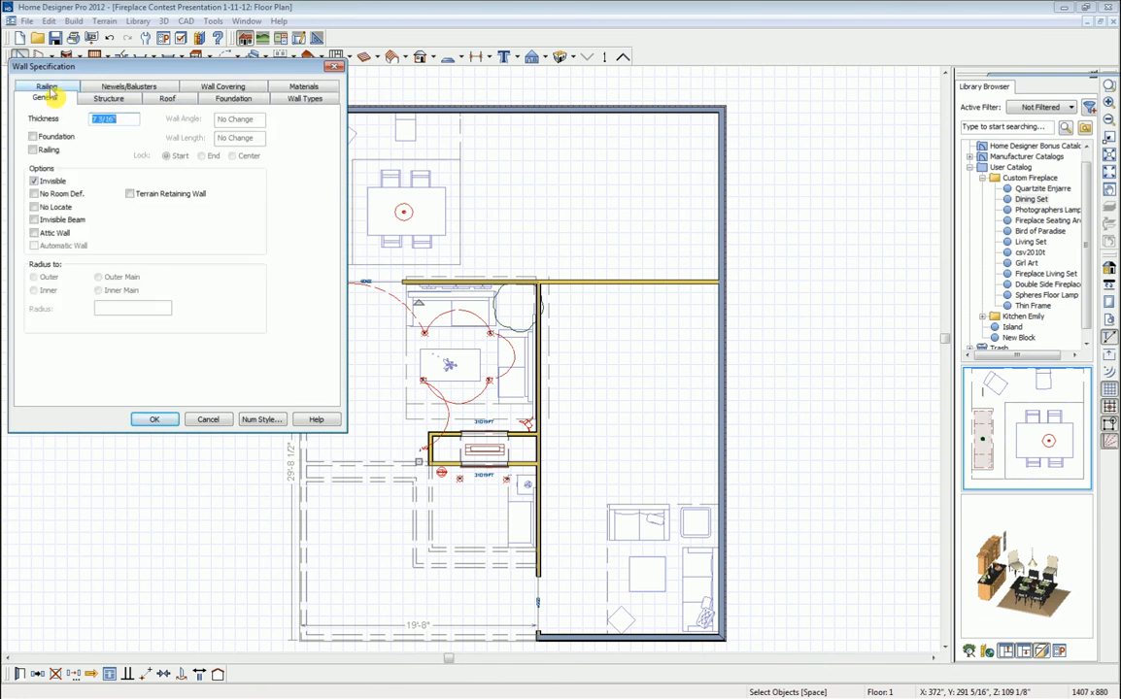
click(34, 181)
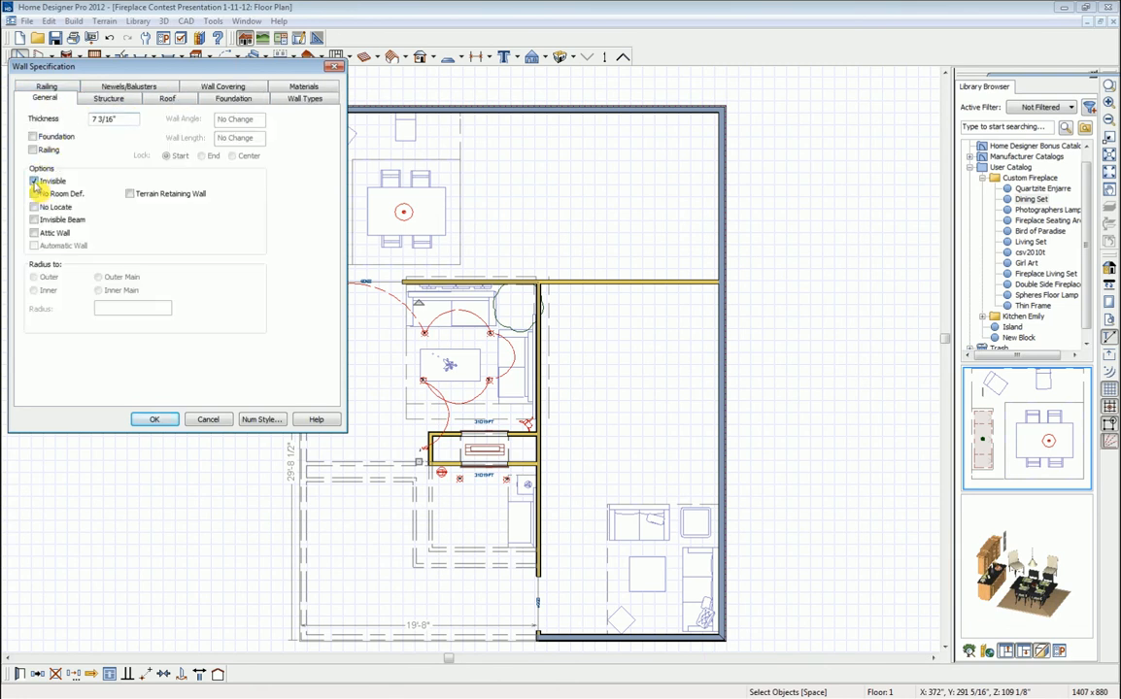
click(155, 419)
click(166, 427)
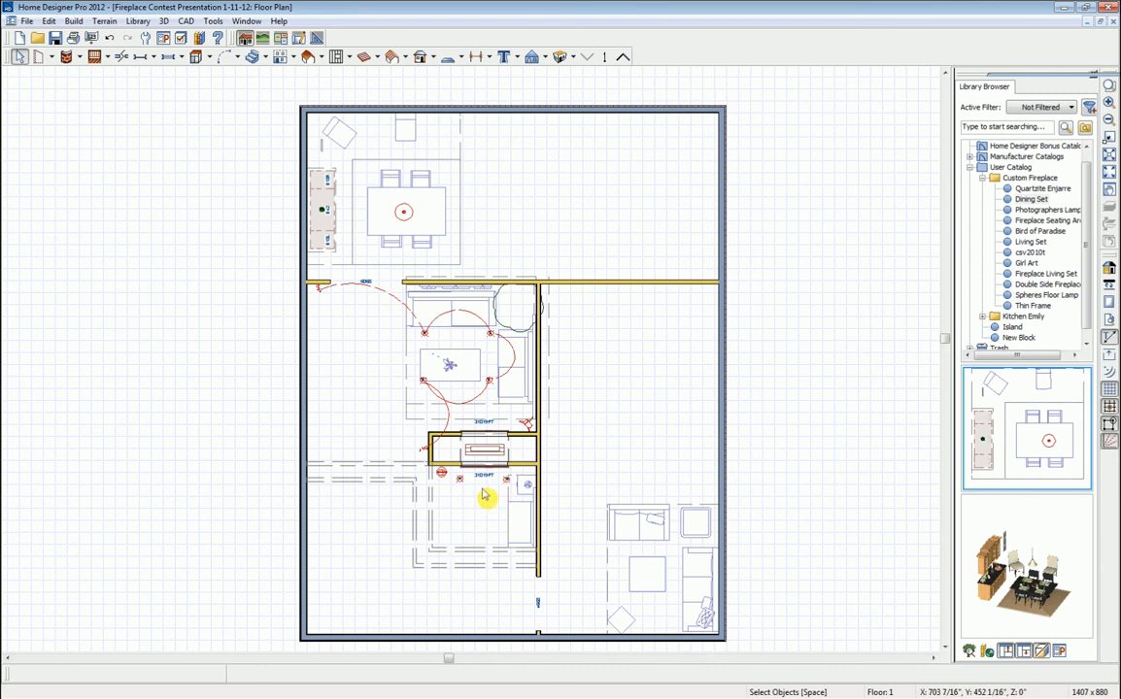
- Place a full camera at the lower left aimed up-right, then orbit and pan toward the fireplace
click(575, 59)
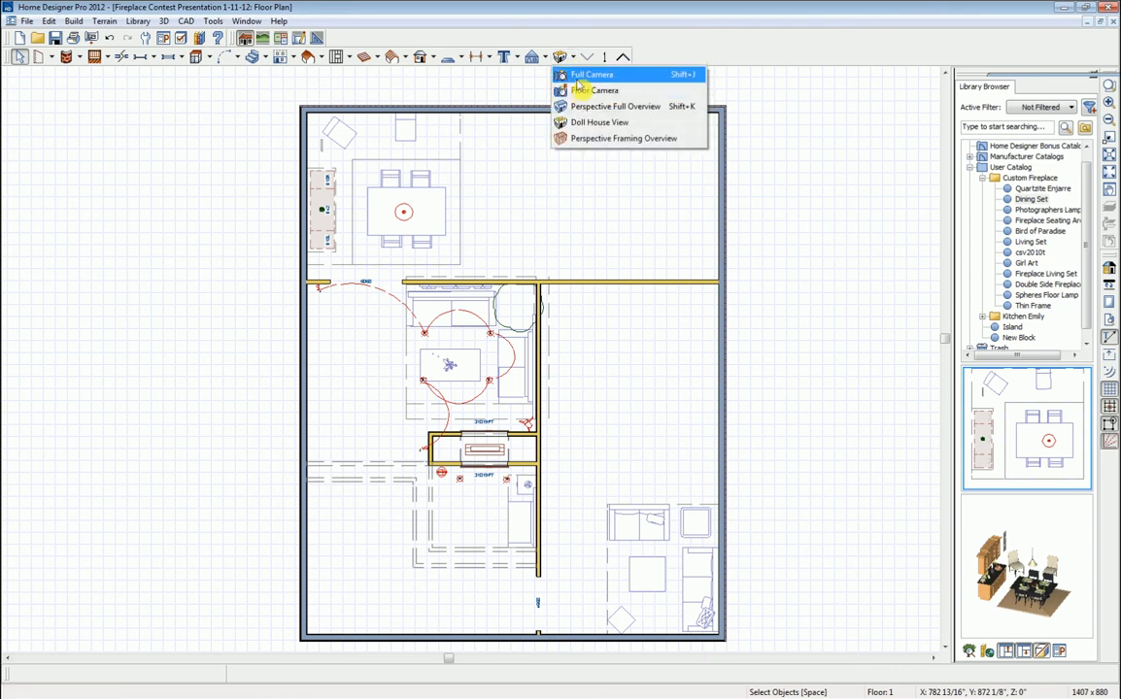
click(584, 75)
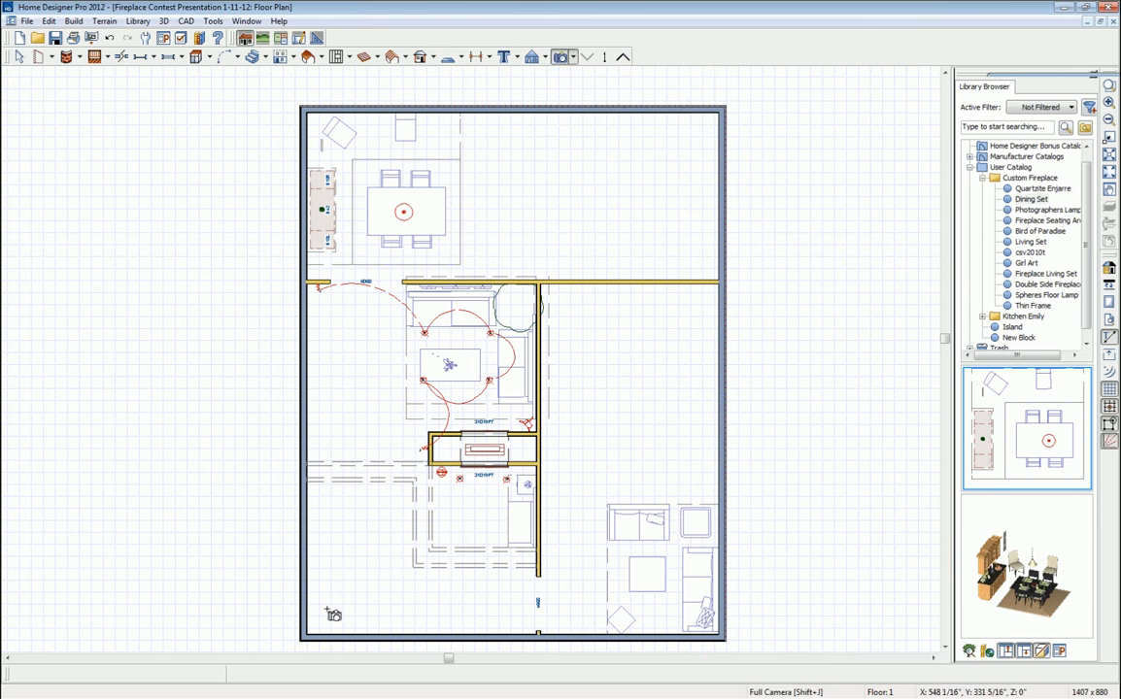
drag(328, 604, 383, 516)
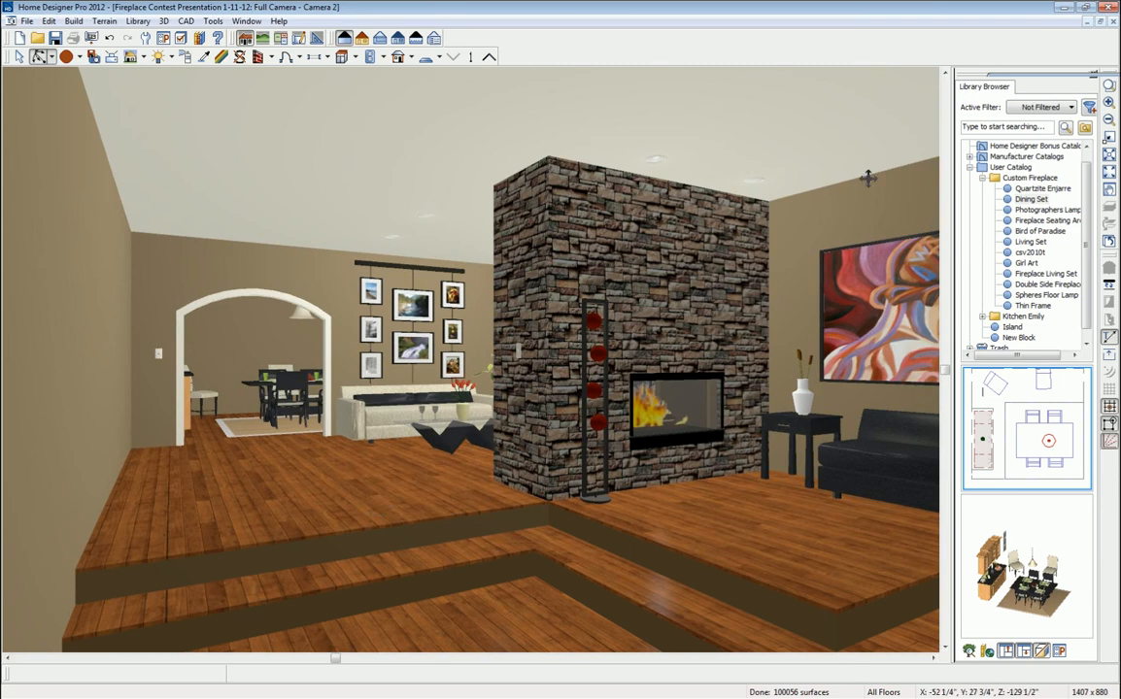
click(1095, 77)
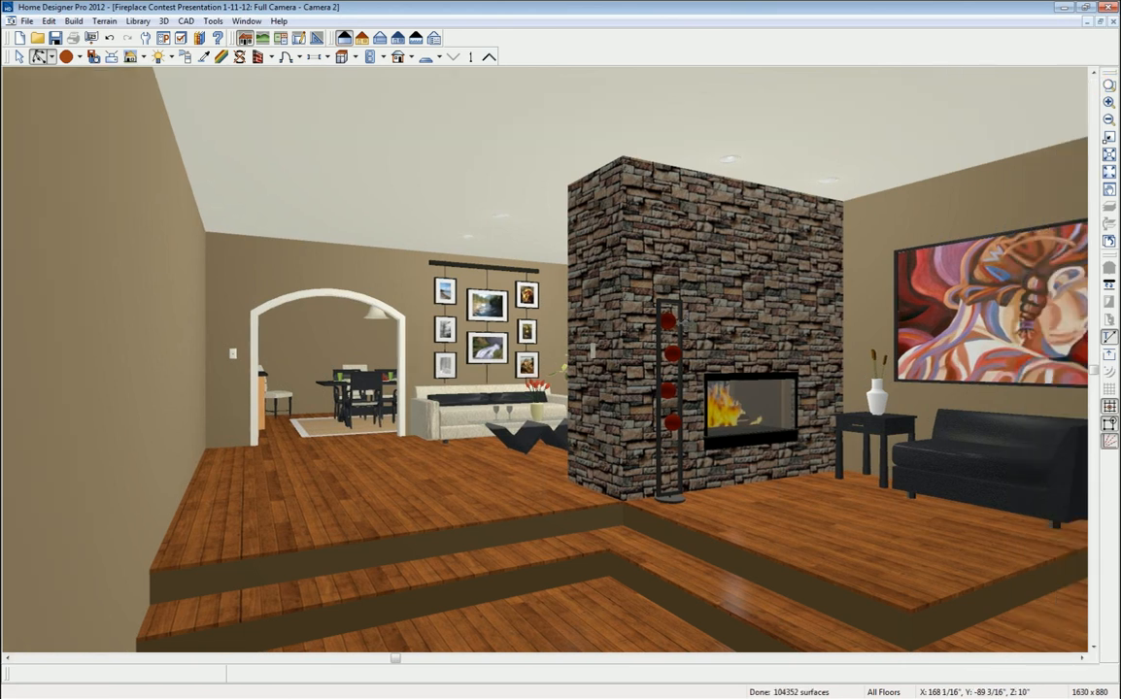
drag(492, 415, 525, 417)
middle_drag(633, 433, 615, 429)
key(alt+o)
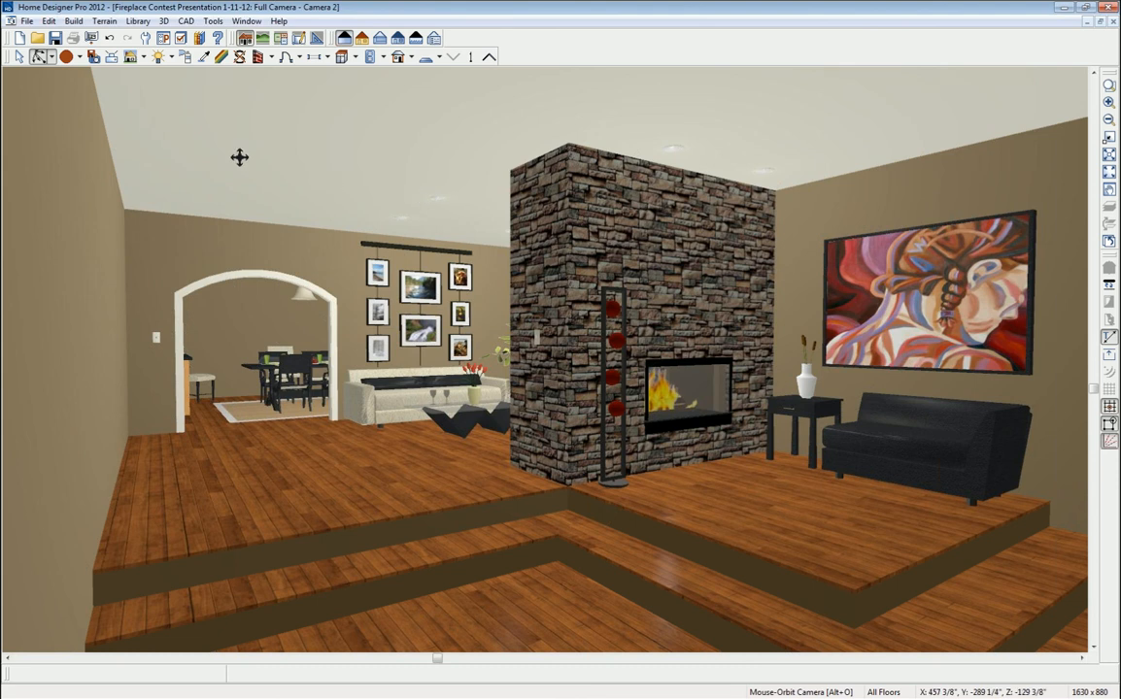
- Review the eight lights in the camera view without changing them
click(171, 57)
click(181, 91)
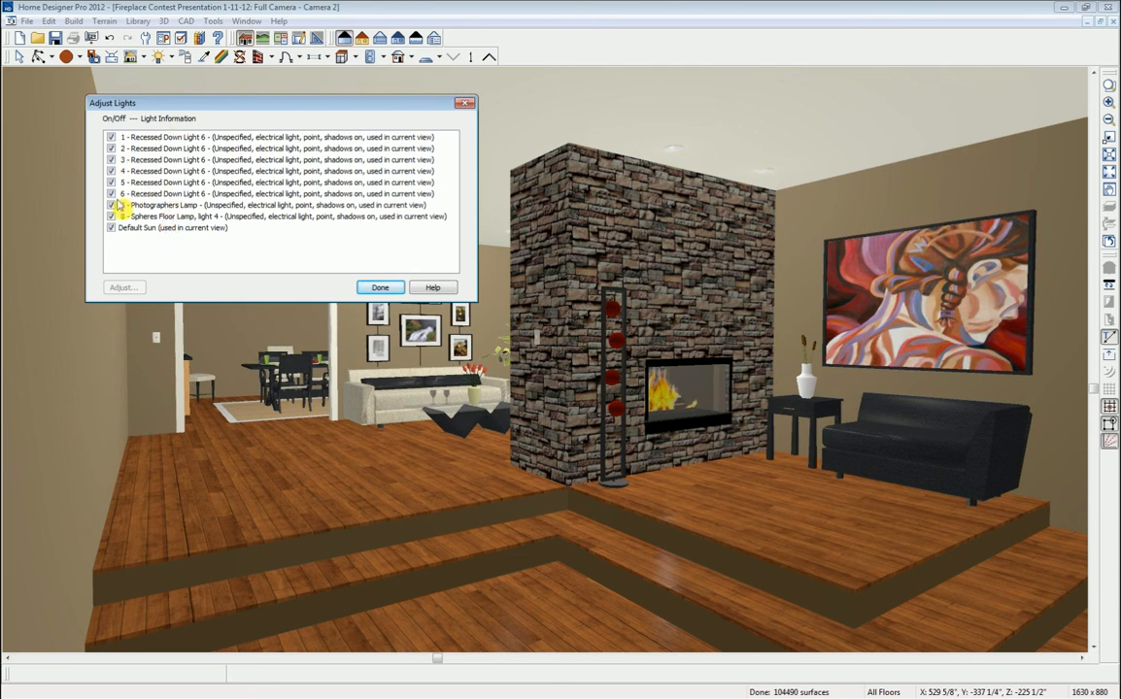
click(377, 287)
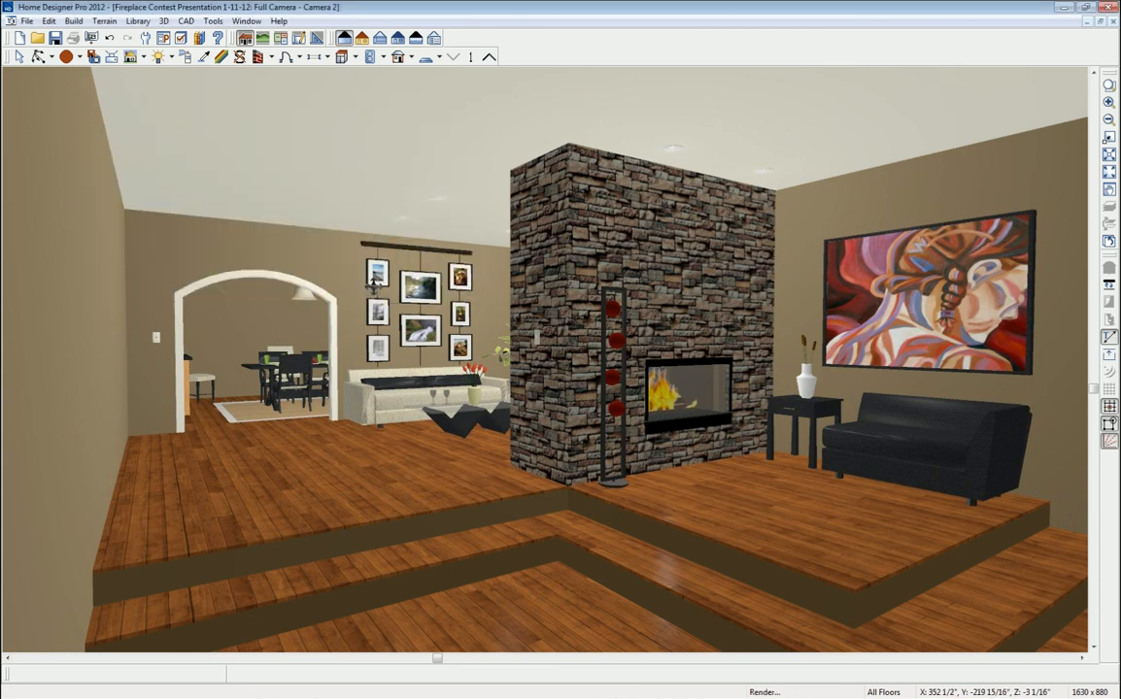
- Render a Final View and bring the saved 'final view shadows 3' image alongside it
click(144, 57)
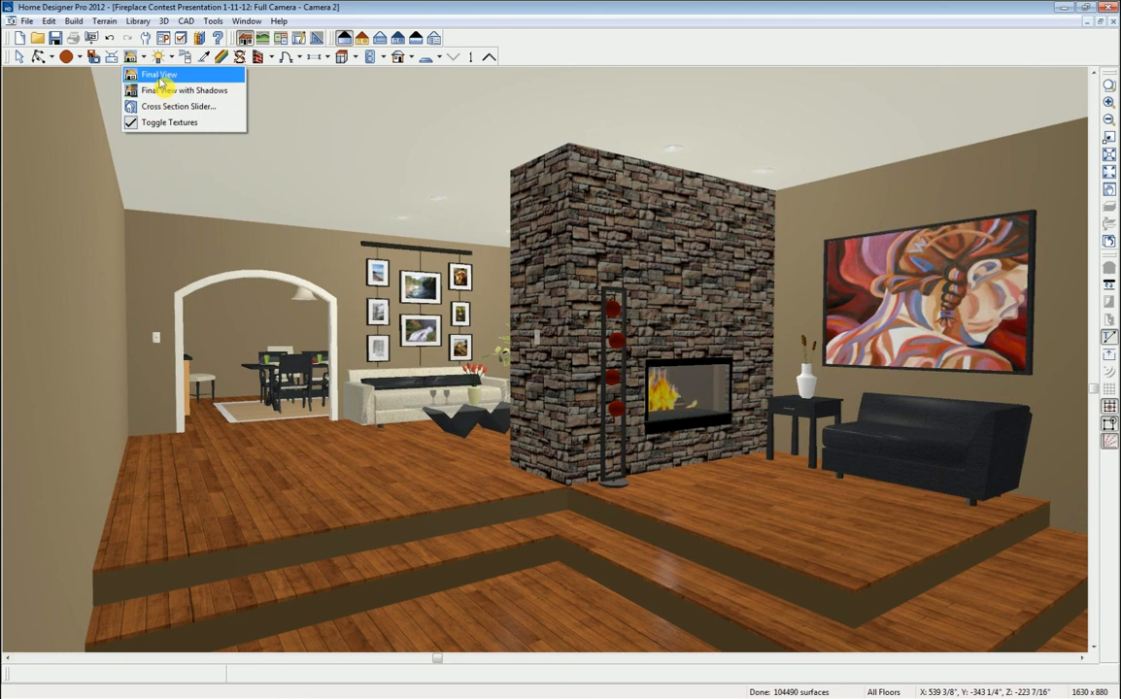
click(160, 78)
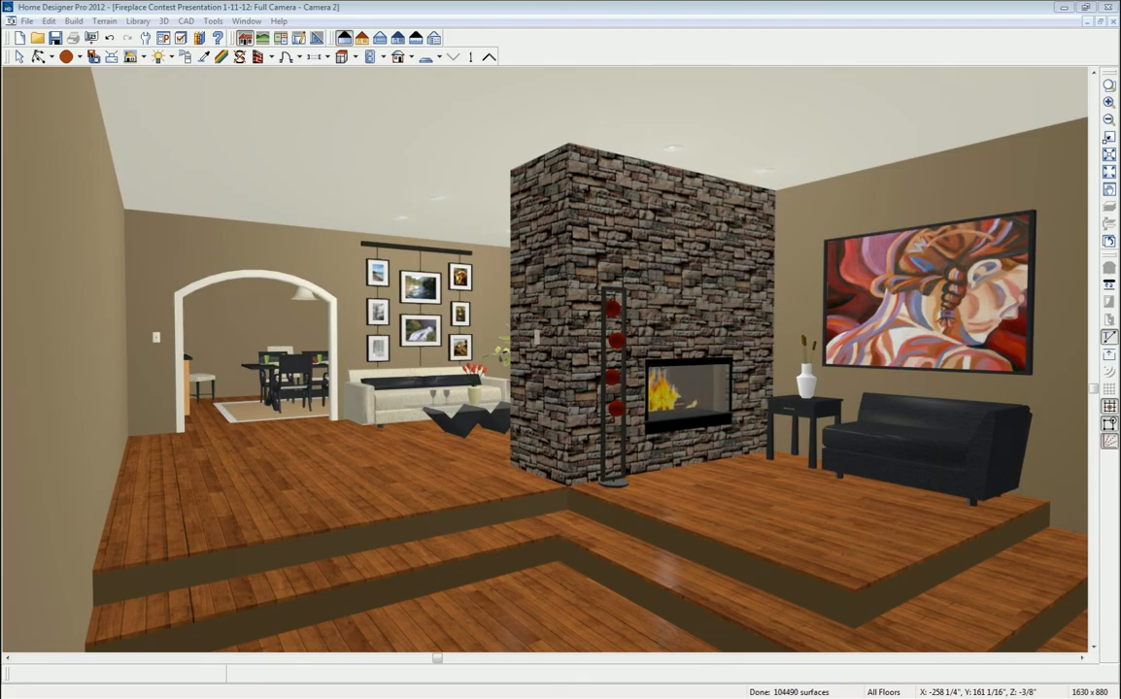
drag(1120, 262, 559, 152)
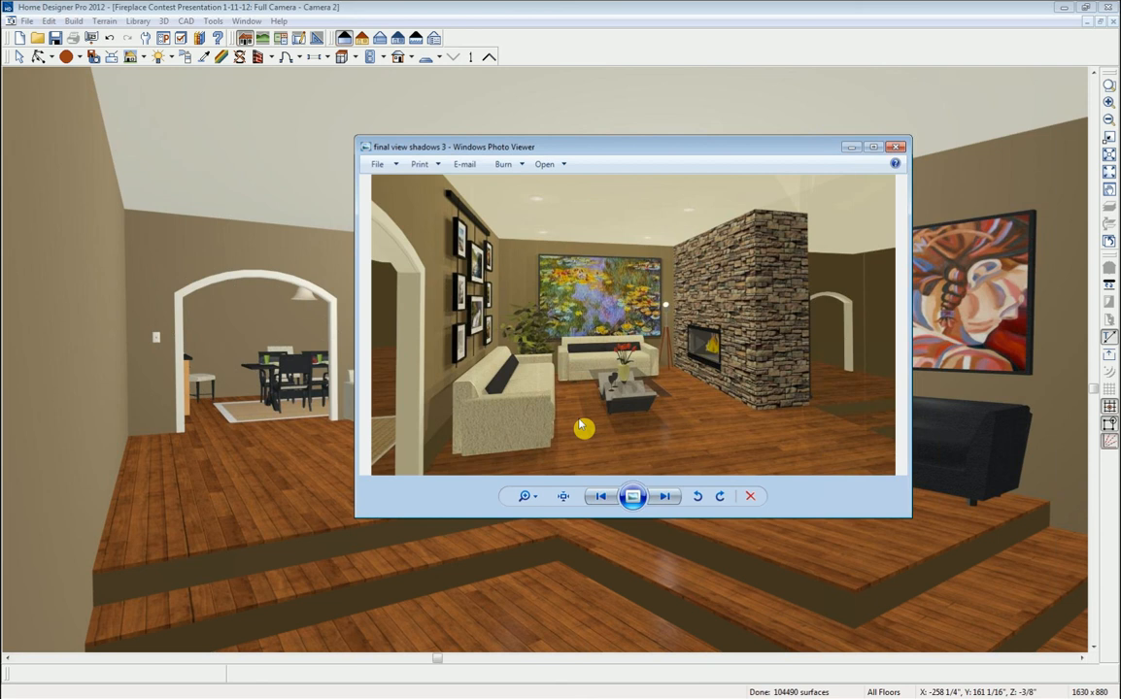
- Arrange the Custom Fireplace Winner1, Winner2, 1Fireplace and 2Fireplace images upper left and lower right
drag(646, 150, 1119, 199)
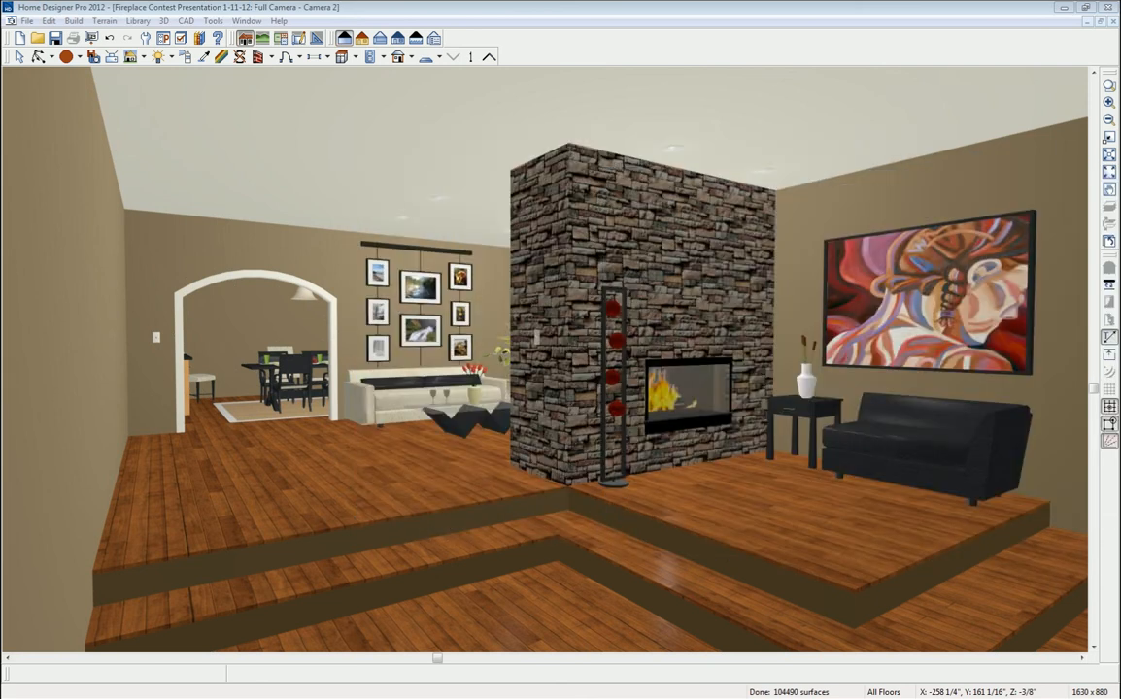
drag(1119, 126, 388, 43)
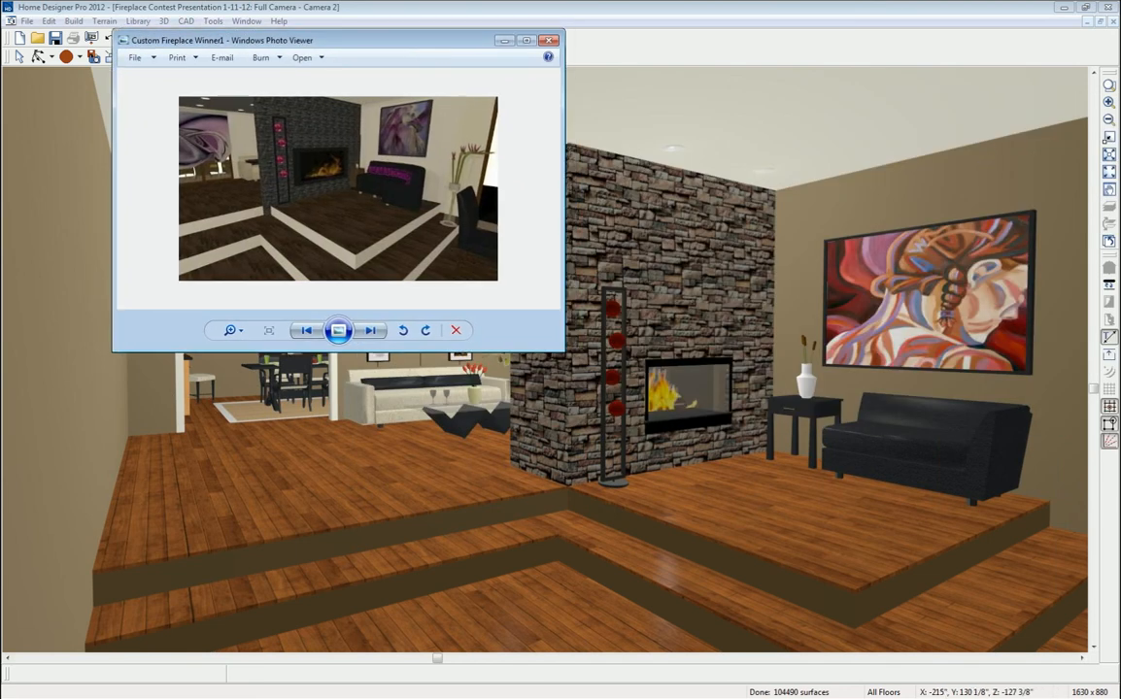
drag(1119, 263, 767, 254)
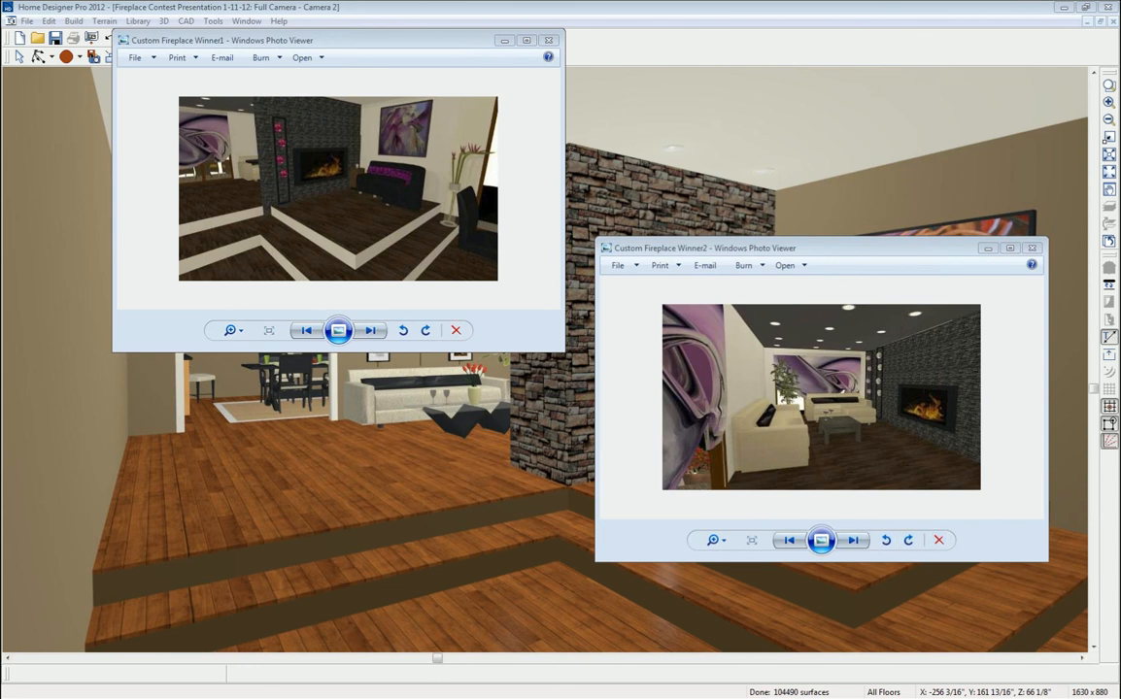
drag(1117, 250, 422, 24)
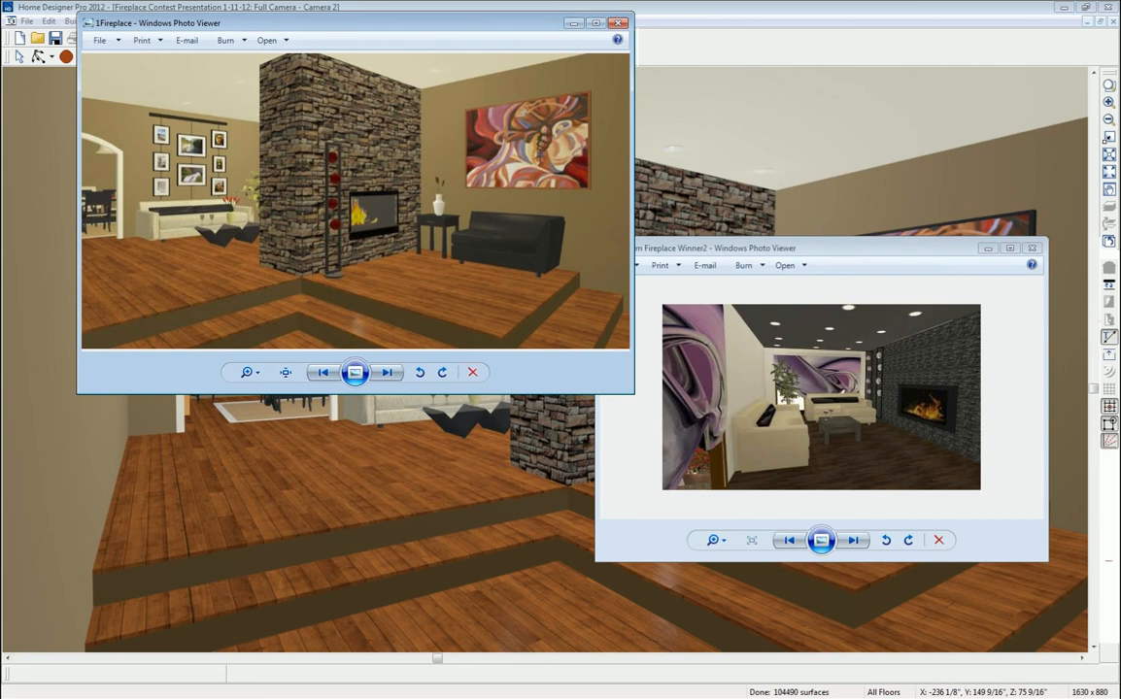
drag(1117, 238, 795, 289)
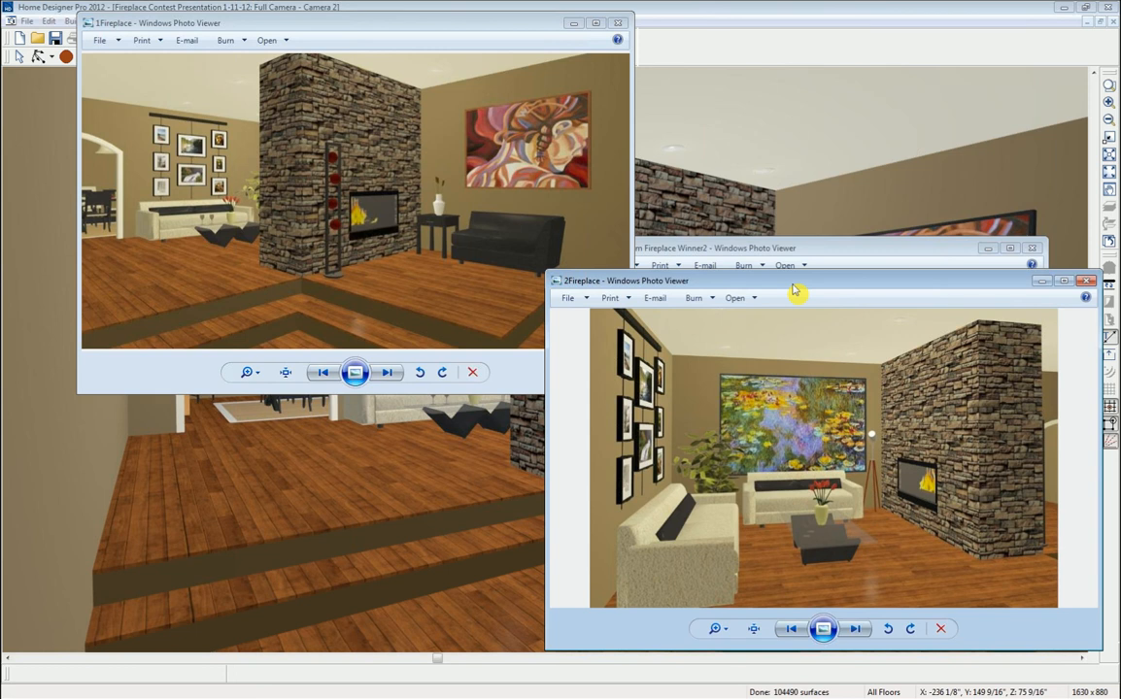